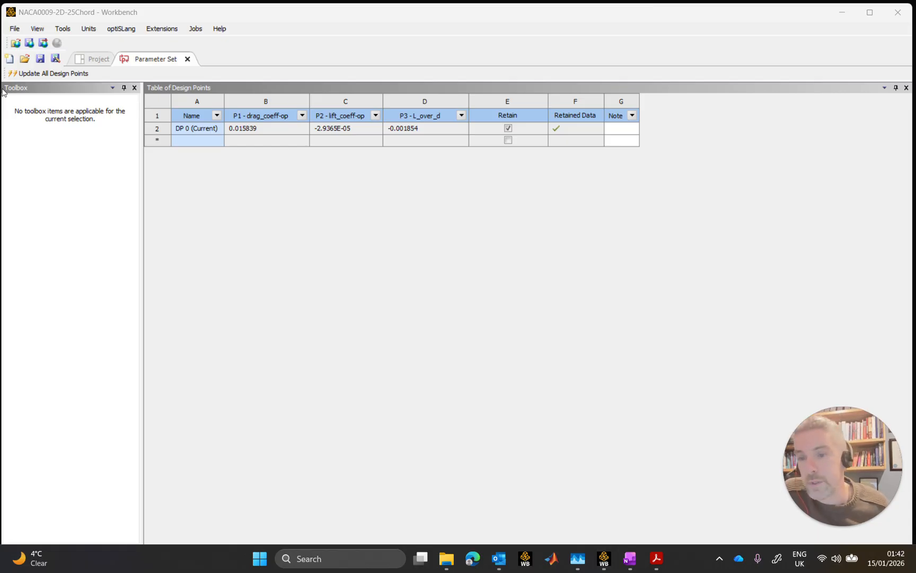
Capture the parameter set's Table of Design Points as a screenshot and paste it below the notes on the OneNote page Airfoil Considerations.
left_click(99, 60)
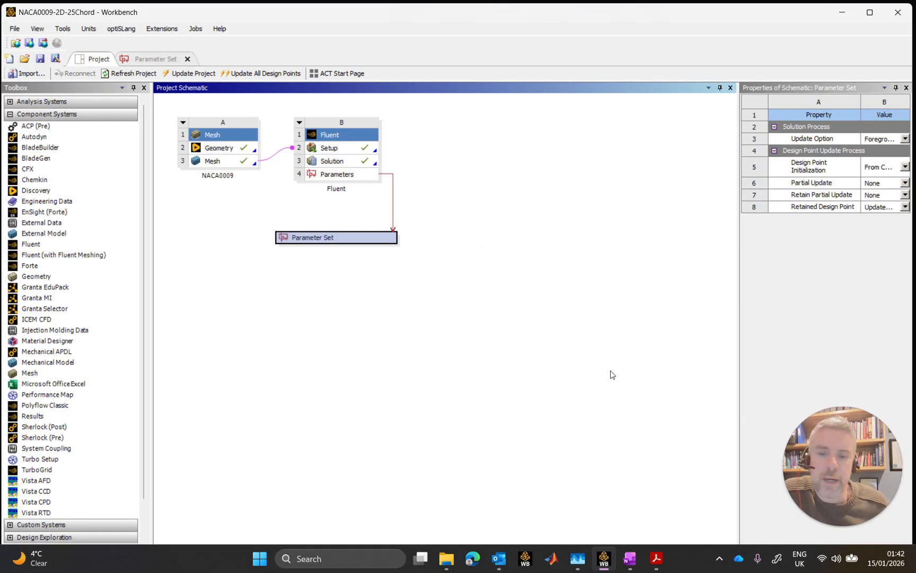
left_click(153, 56)
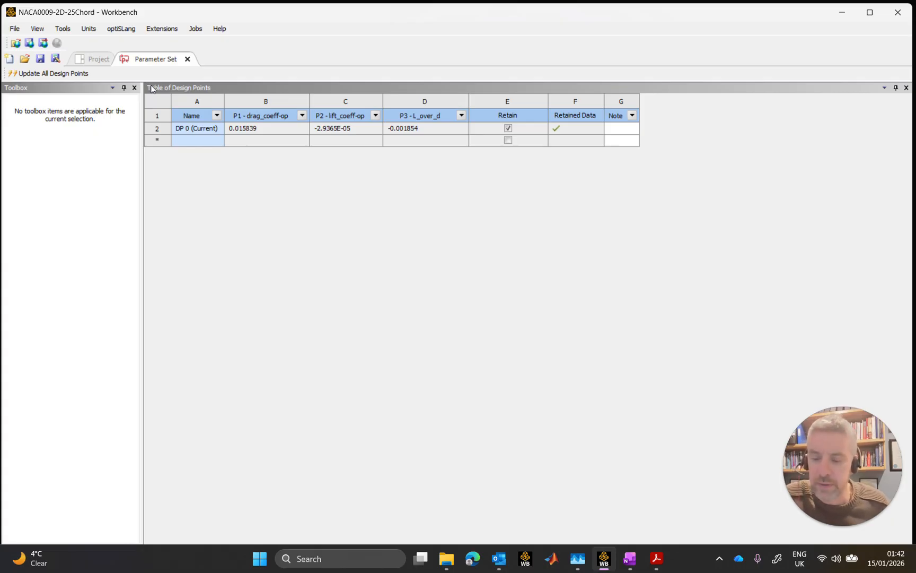
key("shift+super+s")
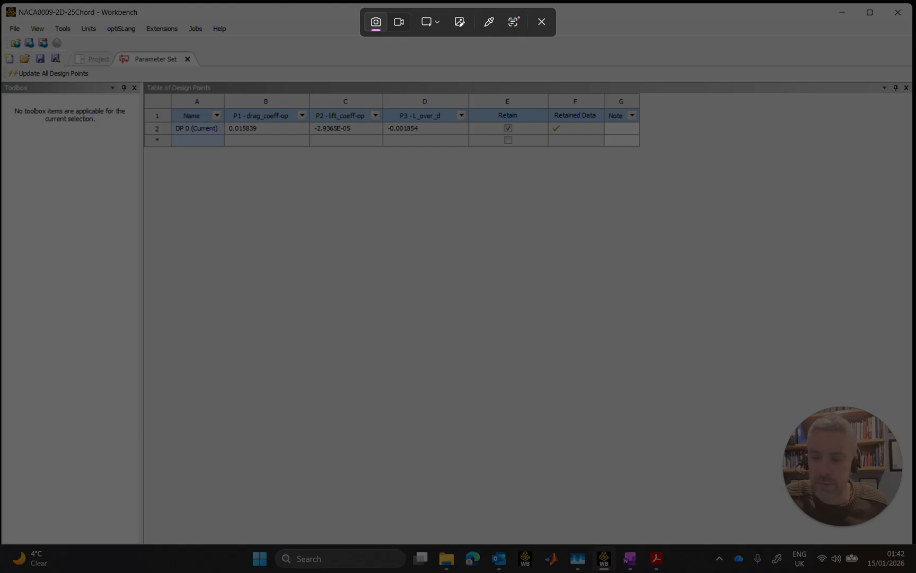
left_click_drag(142, 81, 645, 154)
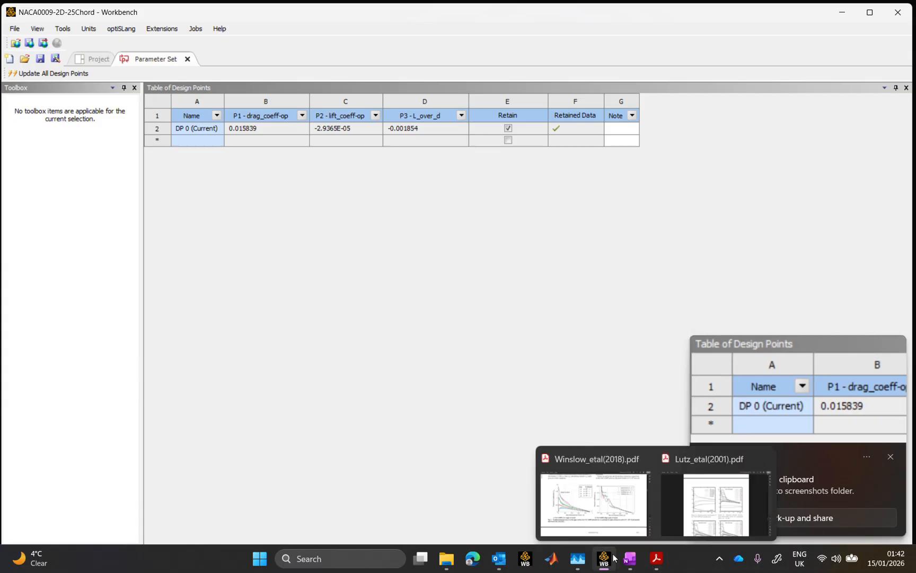
left_click(630, 558)
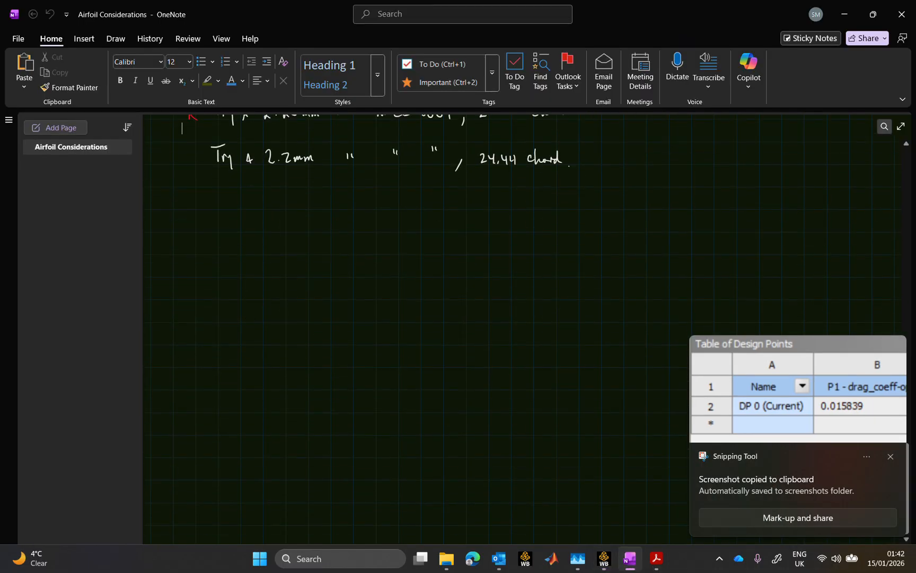
key("ctrl+v")
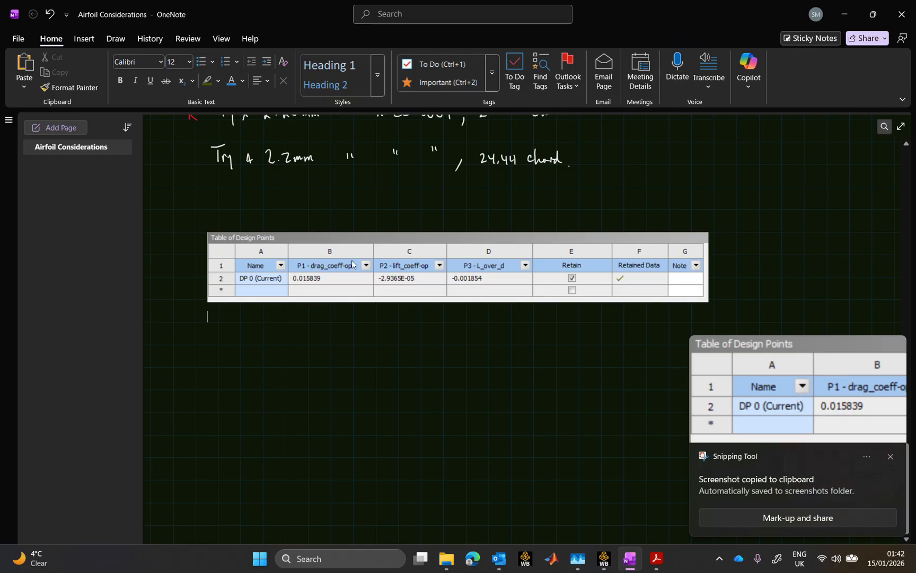
Align the pasted table image beneath the handwritten notes and enlarge it for readability.
left_click(358, 266)
left_click_drag(357, 265, 310, 240)
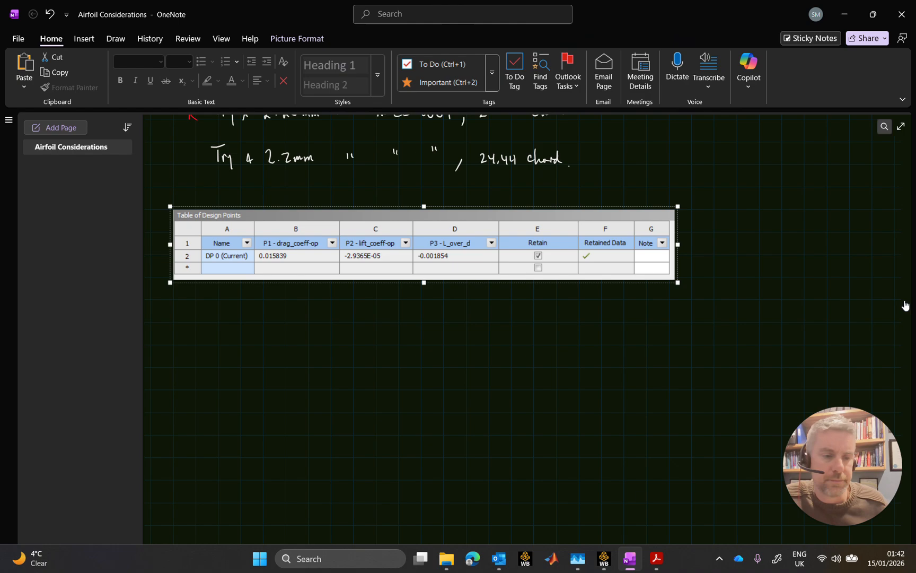
left_click(746, 302)
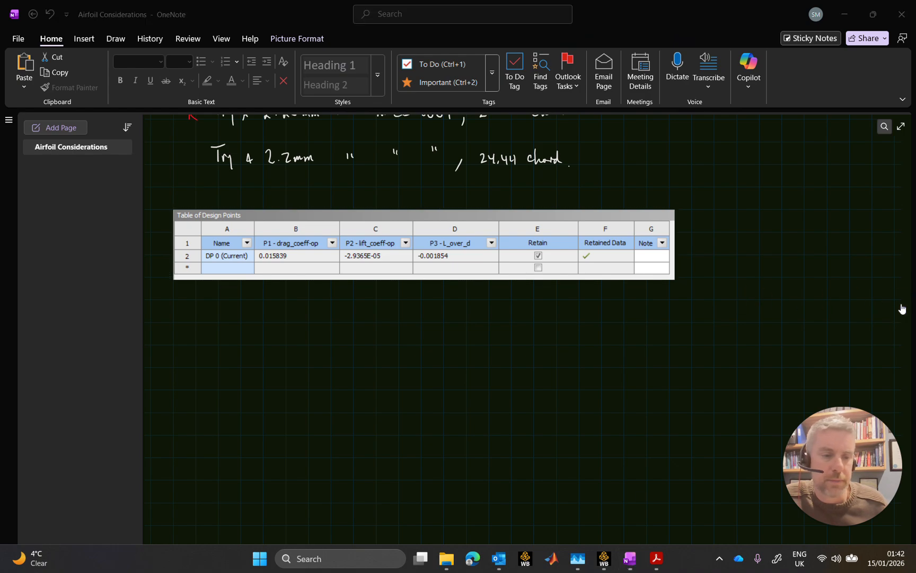
left_click(666, 280)
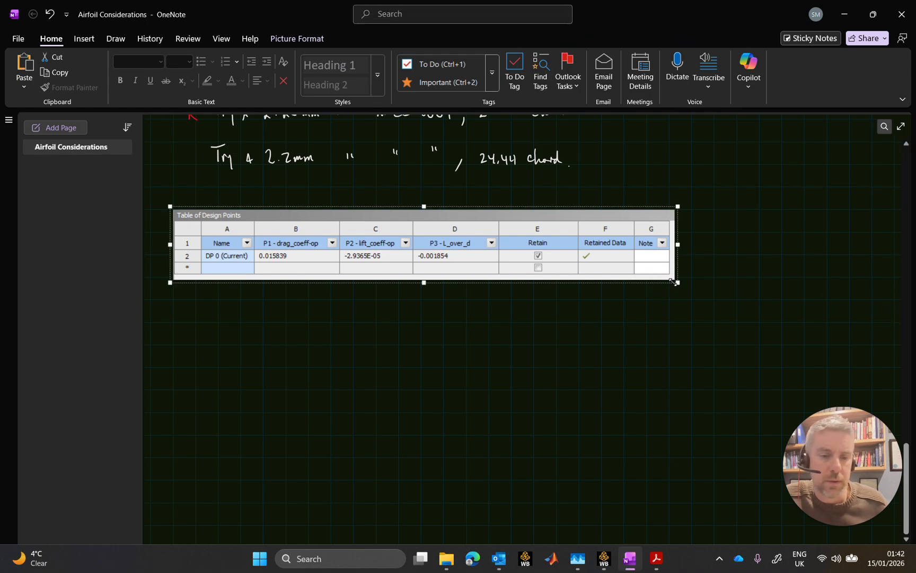
left_click_drag(675, 280, 732, 300)
left_click(578, 311)
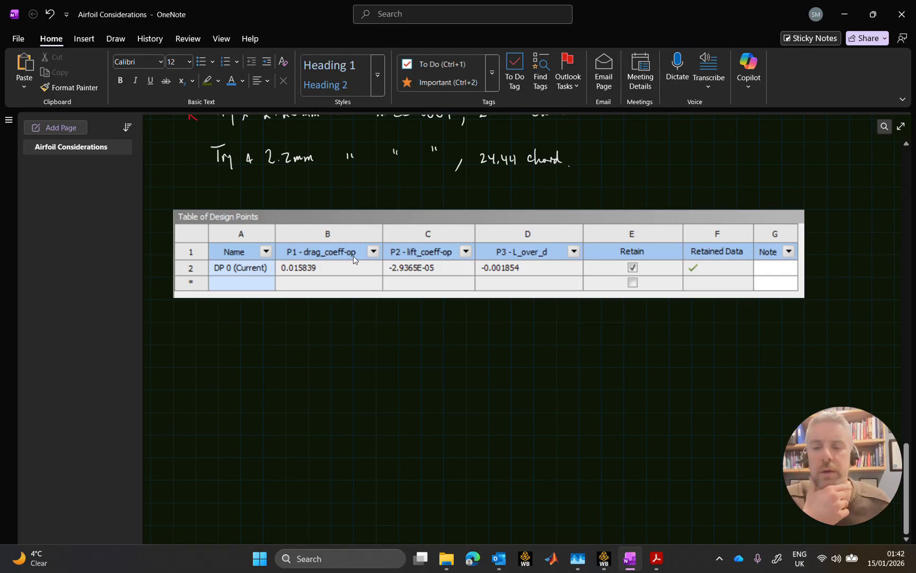
Return to the Workbench project schematic and open the Solution cell of the Fluent system.
left_click(844, 14)
left_click(89, 59)
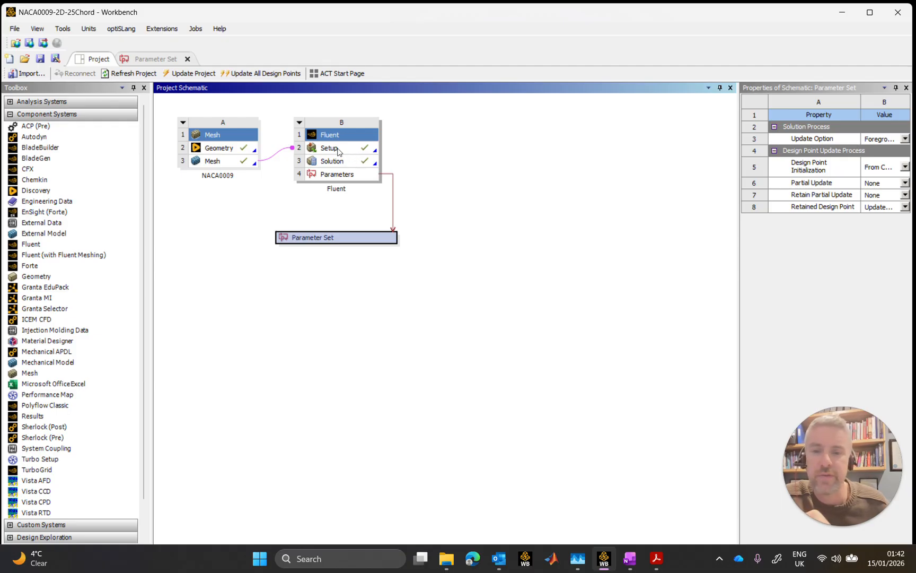
left_click(339, 161)
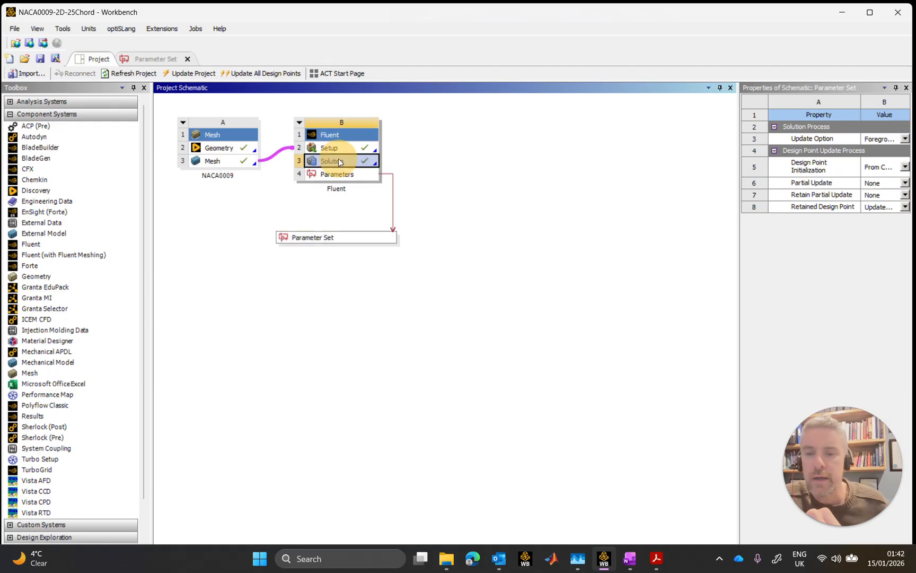
double_click(364, 166)
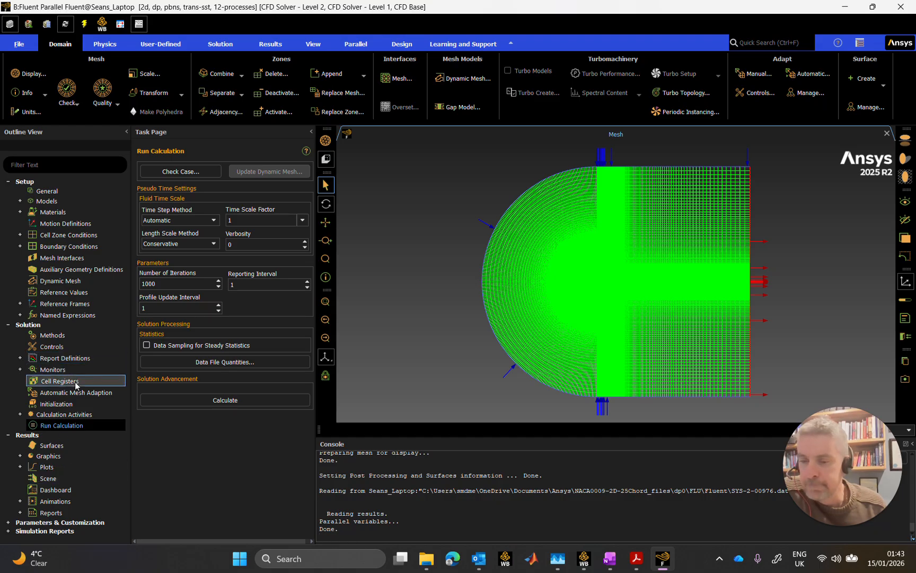
Delete the drag_coeff-op output parameter under Parameters & Customization in Fluent.
left_click(8, 524)
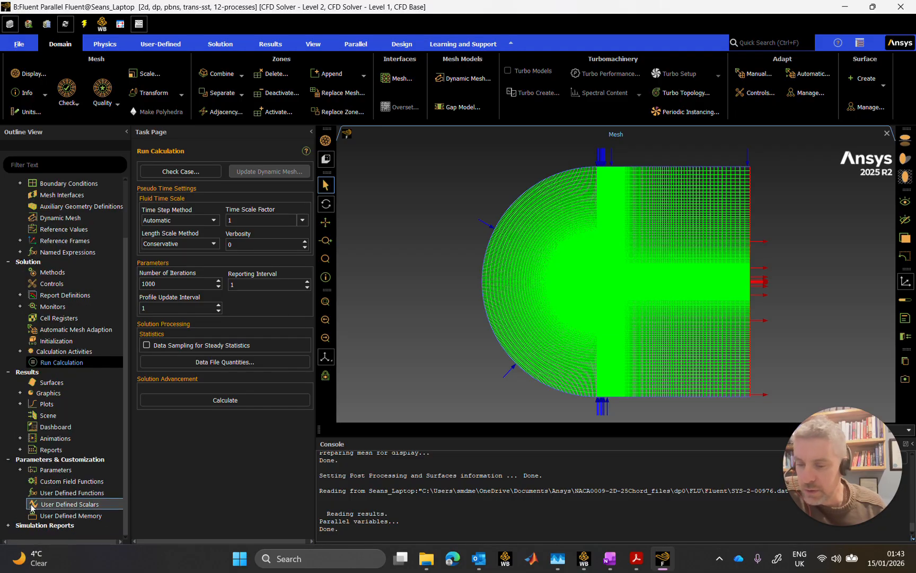
left_click(20, 470)
left_click(32, 492)
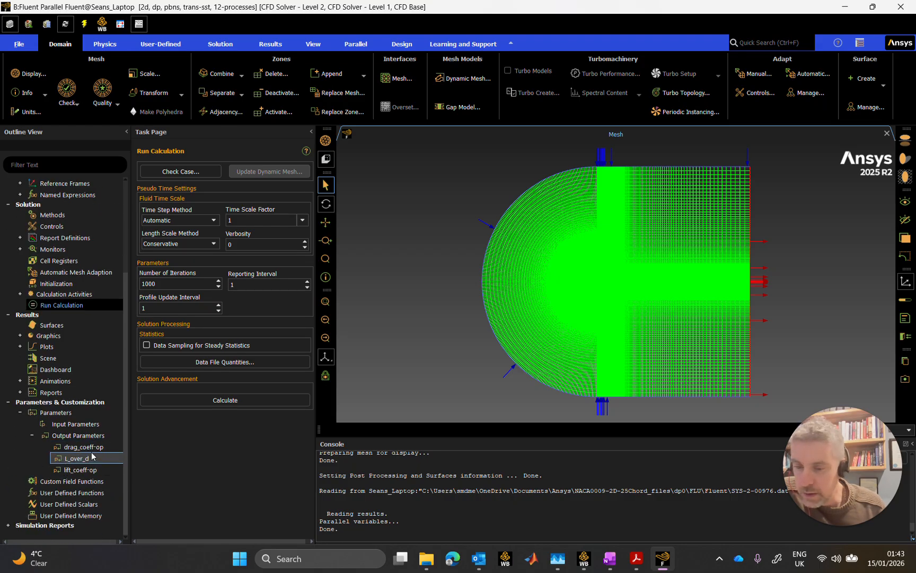
left_click(93, 451)
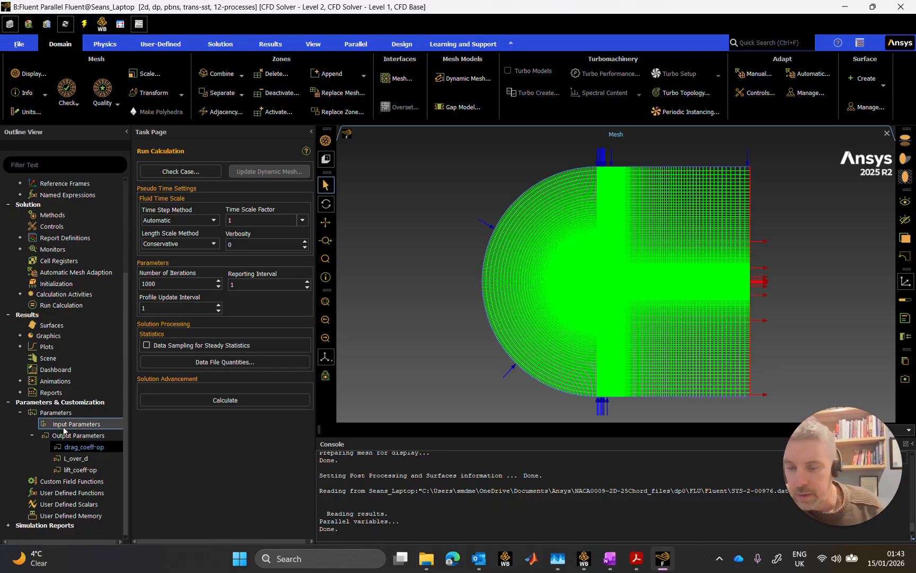
right_click(75, 446)
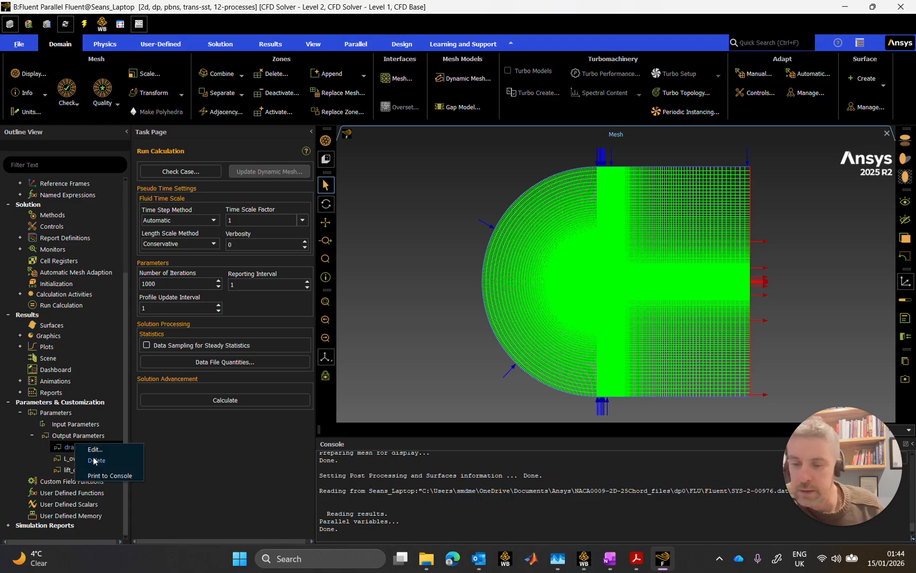
left_click(97, 456)
left_click(443, 288)
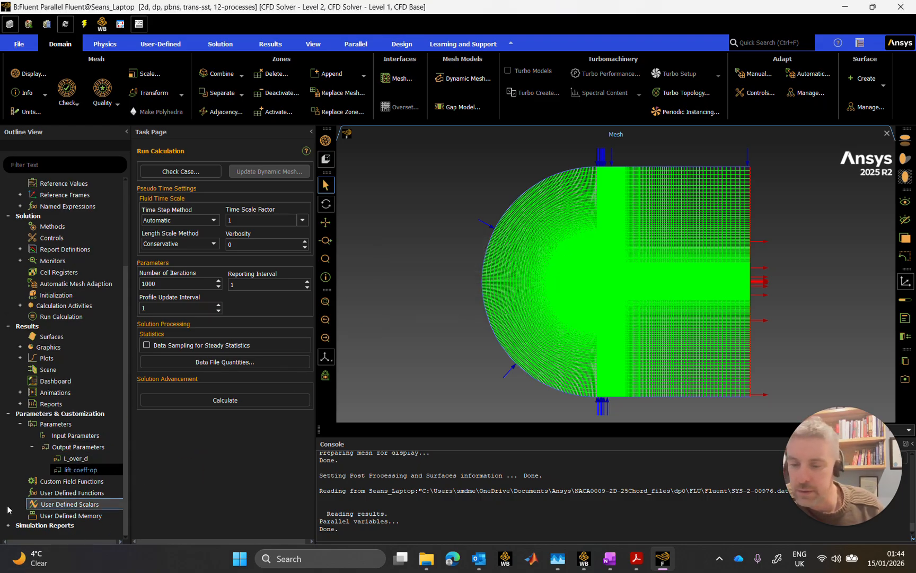
Delete the remaining output parameters, L_over_d and lift_coeff-op.
left_click(84, 459)
right_click(85, 461)
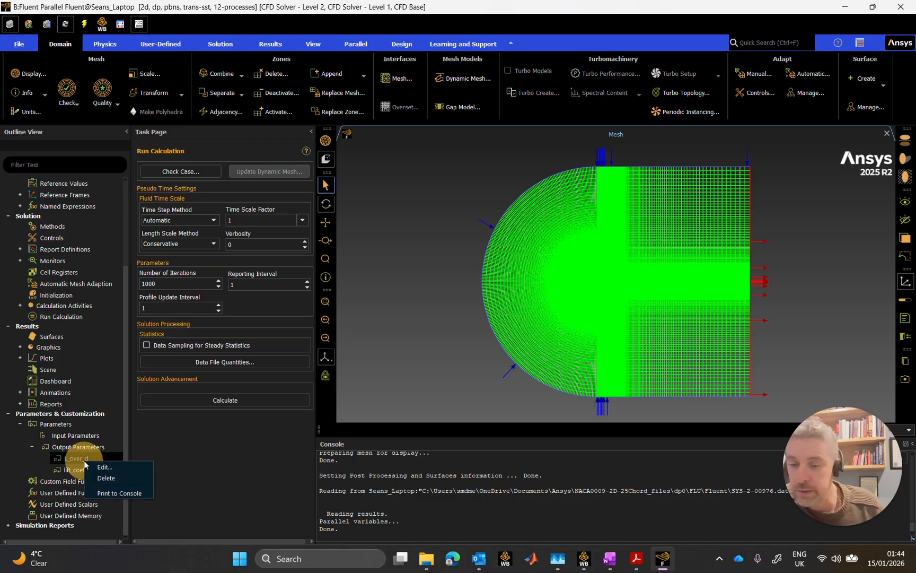
left_click(104, 478)
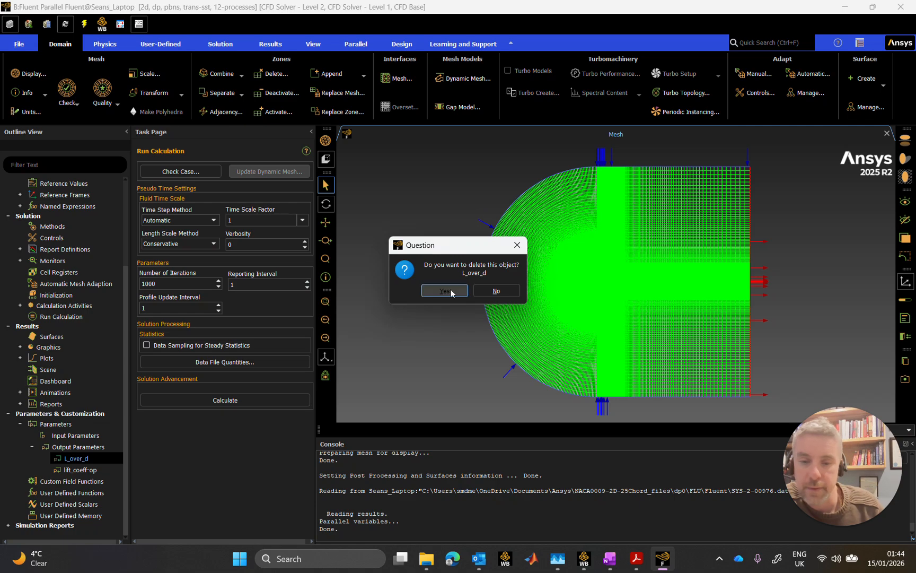
left_click(445, 290)
right_click(73, 470)
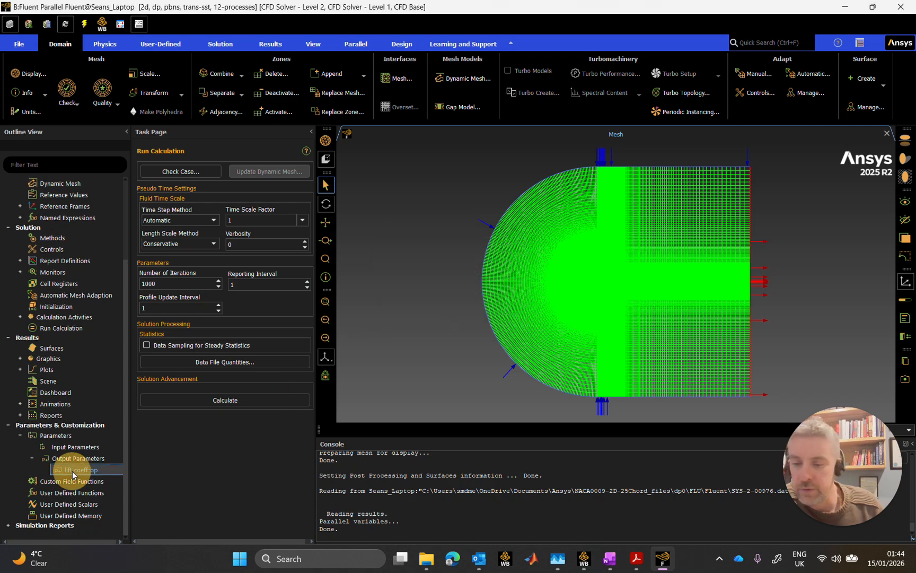
left_click(93, 488)
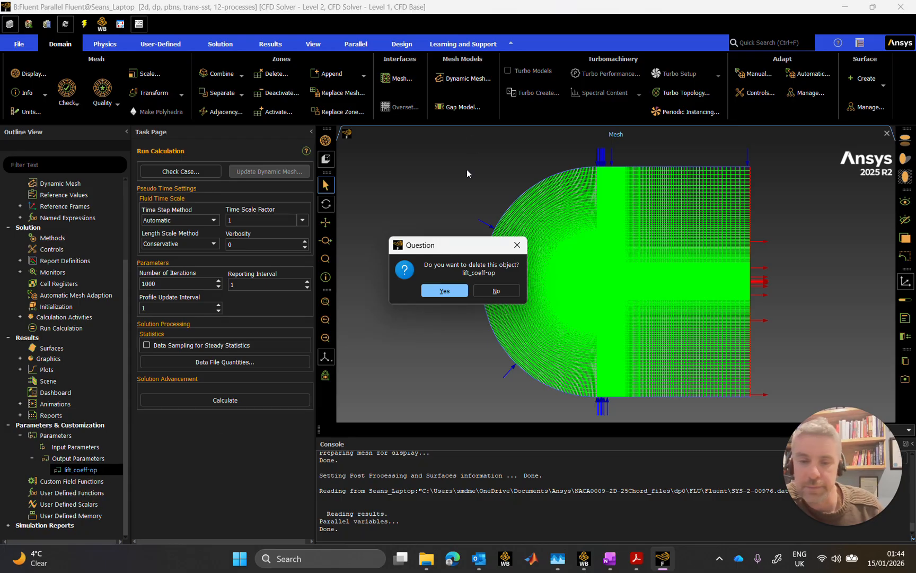
left_click(450, 294)
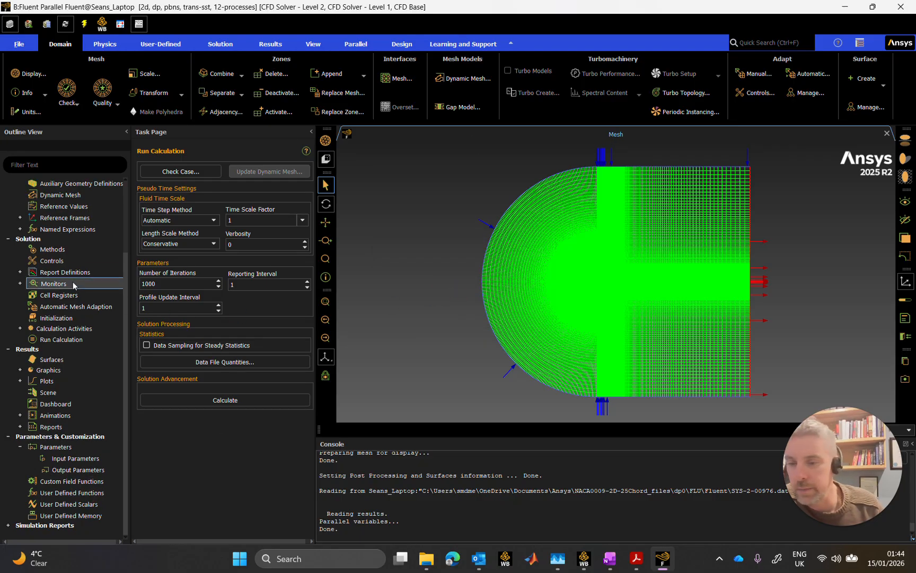
Try to delete the drag_coeff report definition under Solution.
left_click(20, 272)
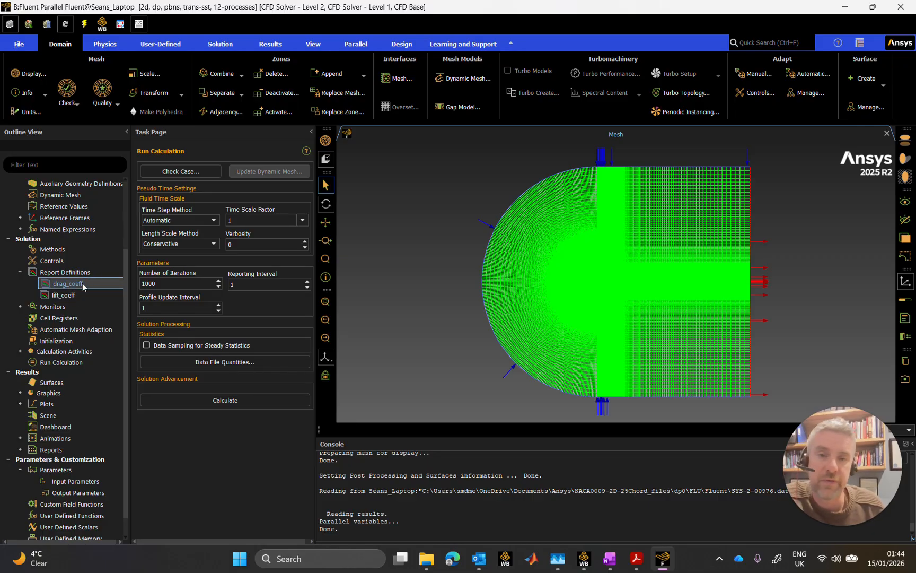
right_click(82, 284)
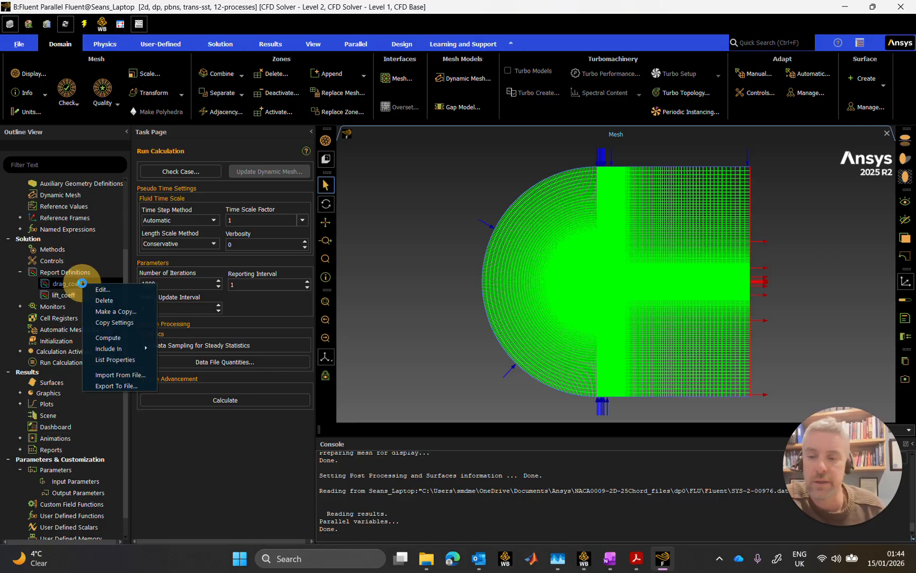
left_click(112, 302)
left_click(448, 293)
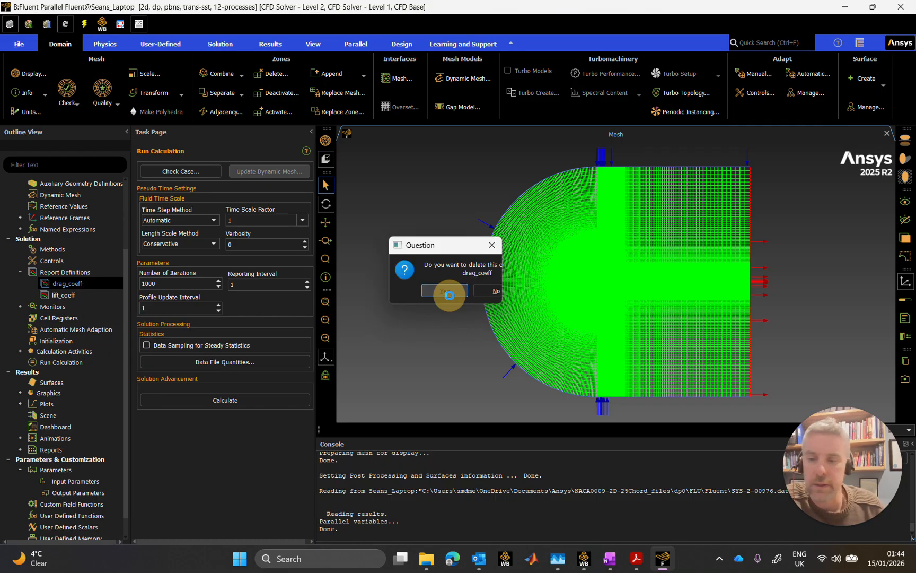
right_click(69, 283)
left_click(91, 300)
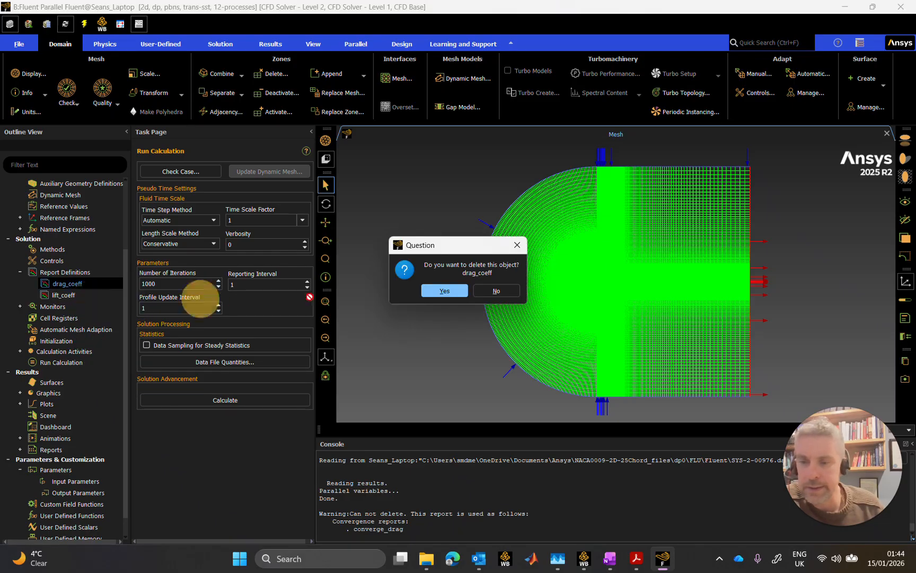
left_click(435, 289)
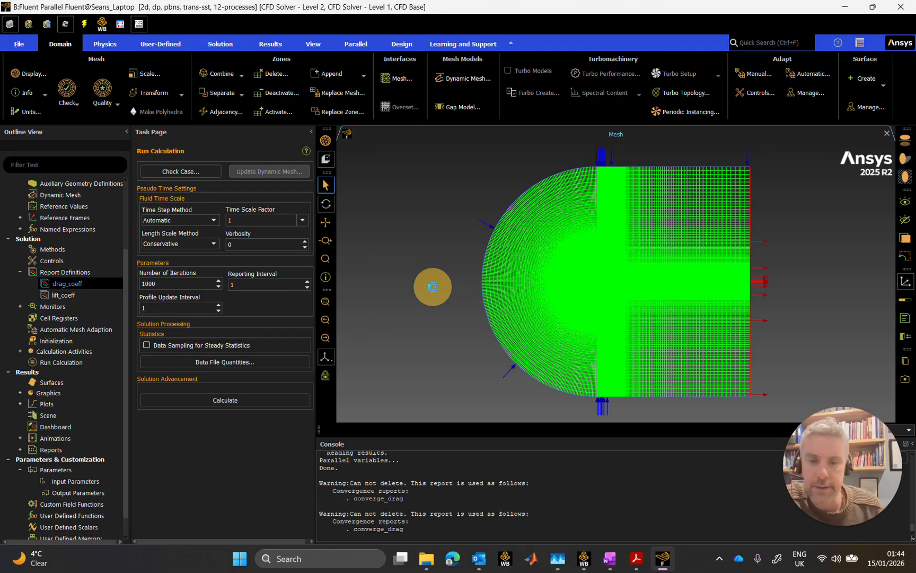
Try to delete the lift_coeff report definition under Solution.
right_click(67, 296)
left_click(84, 309)
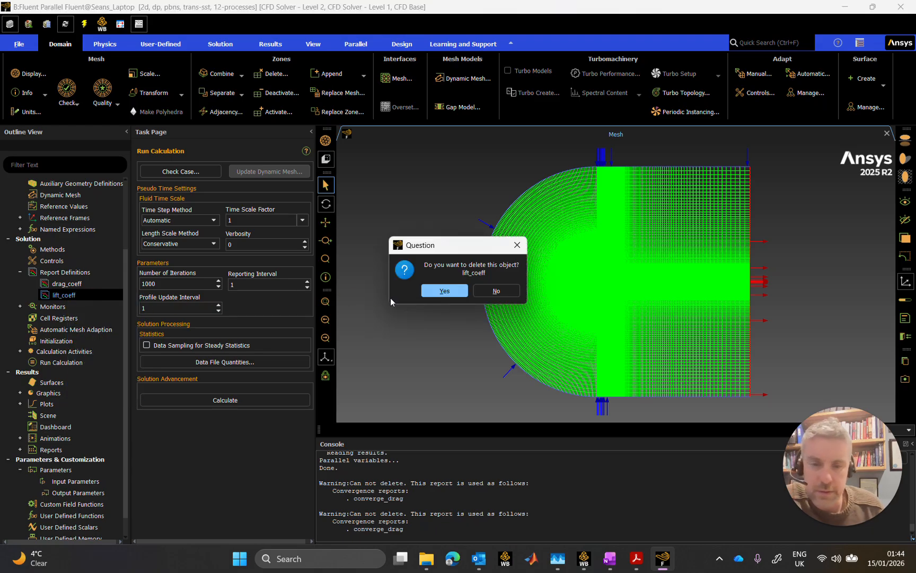
left_click(429, 292)
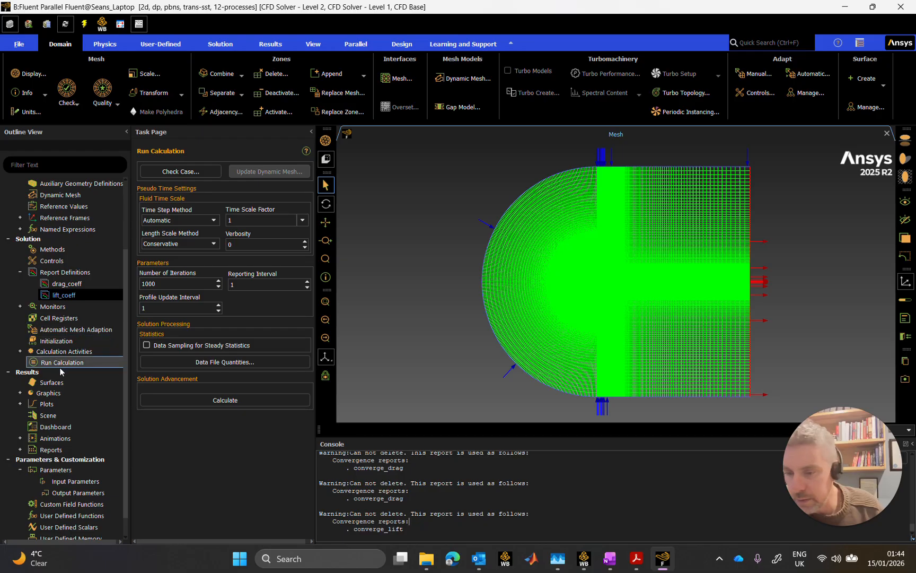
Inspect the Simulation Reports outline, then check the project schematic in Workbench and return to Fluent.
scroll(76, 403, "down", 1)
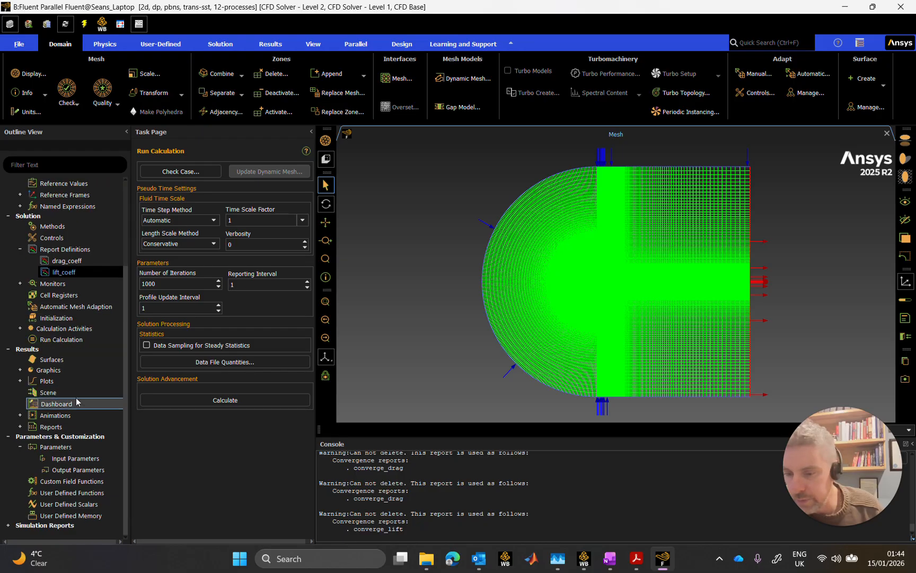
left_click(8, 525)
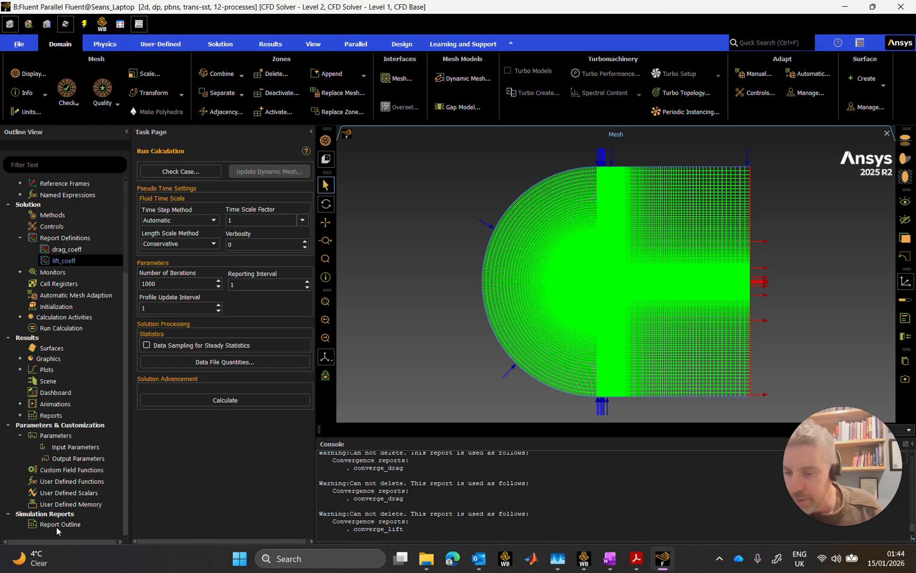
left_click(53, 524)
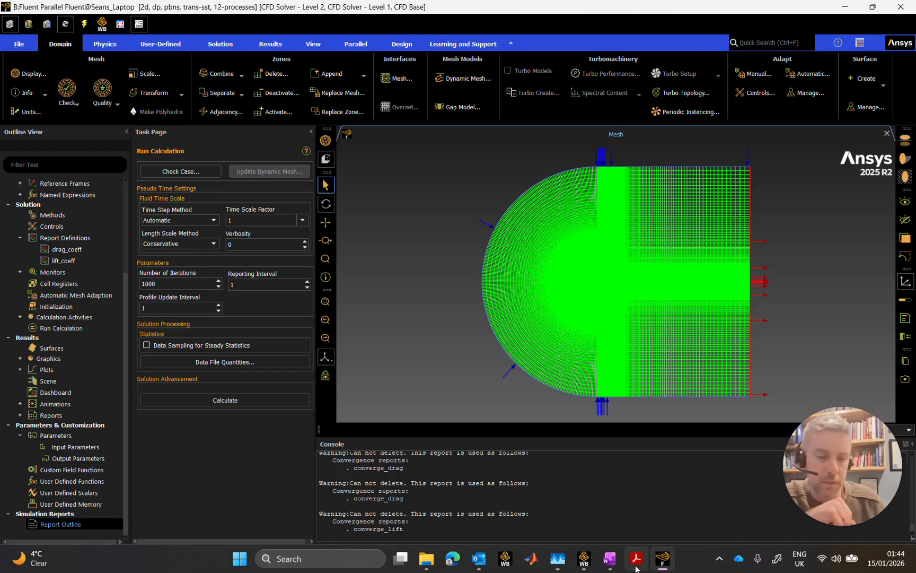
left_click(584, 559)
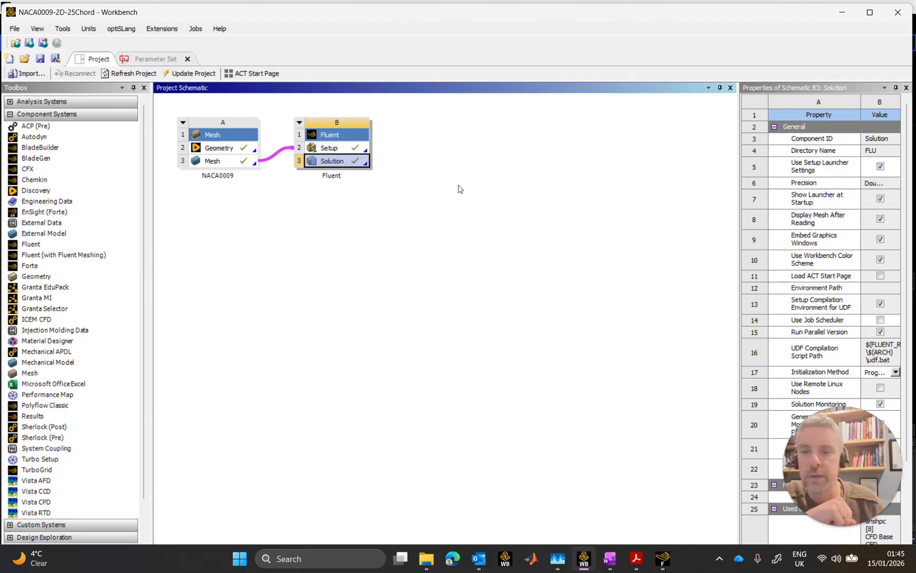
left_click(663, 559)
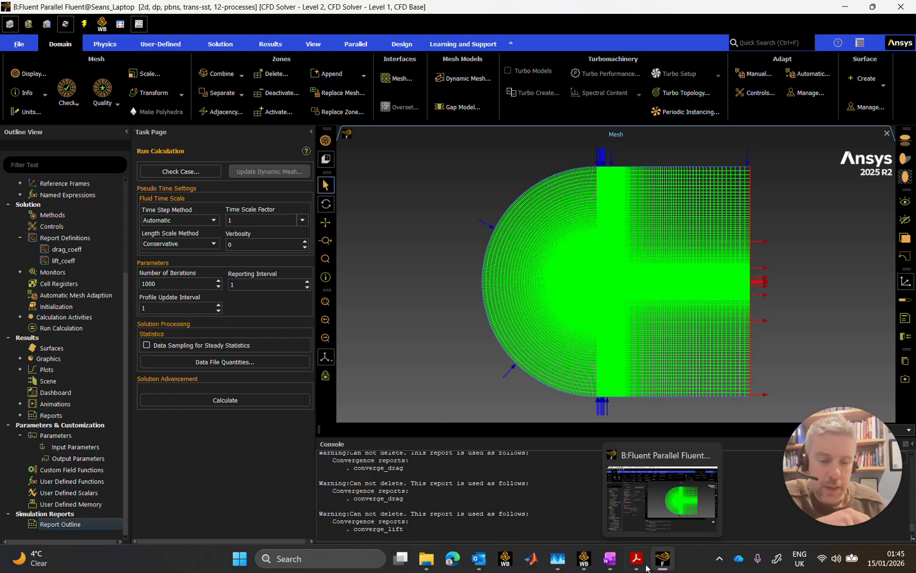
Switch to Acrobat to view the NACA0009 pressure coefficient plots in Winslow_etal(2018).pdf, and return to Fluent.
mouse_move(636, 558)
left_click(562, 501)
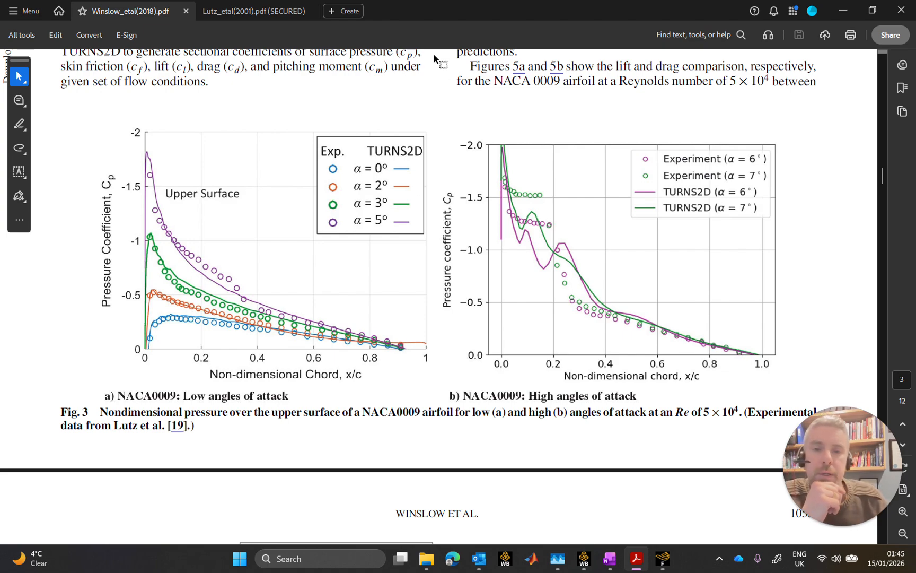
left_click(842, 10)
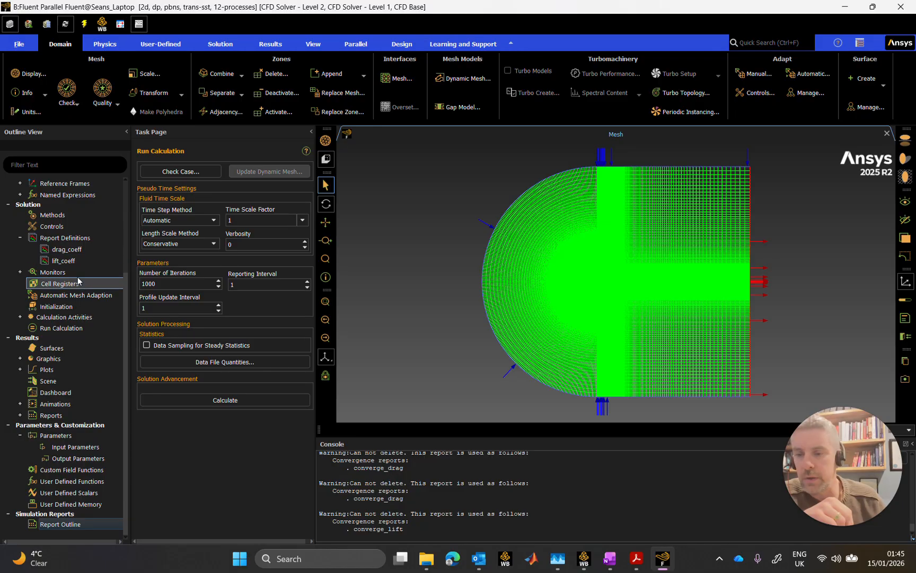
Inspect the inlet zone's velocity inlet momentum settings under Boundary Conditions, and close them without changes.
scroll(80, 268, "up", 3)
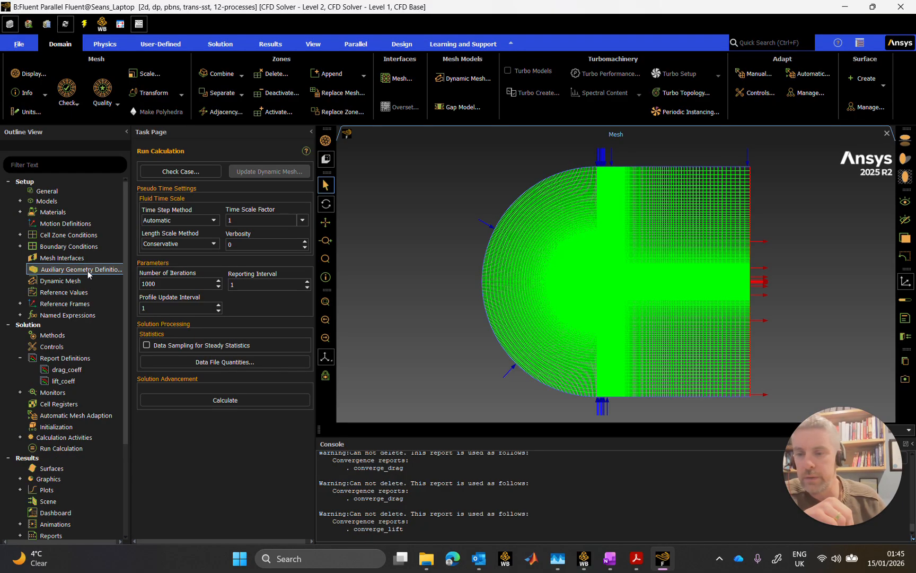
double_click(68, 247)
left_click(166, 183)
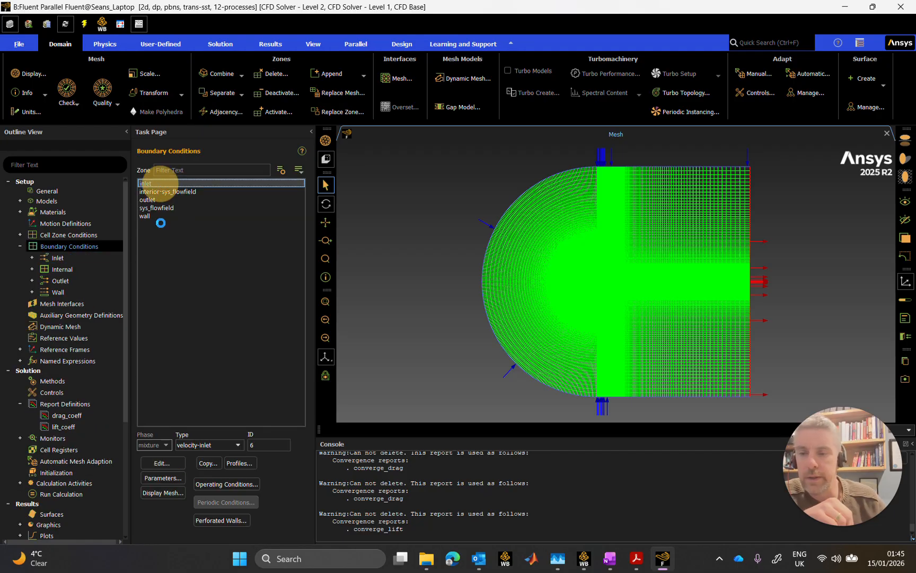
left_click(168, 465)
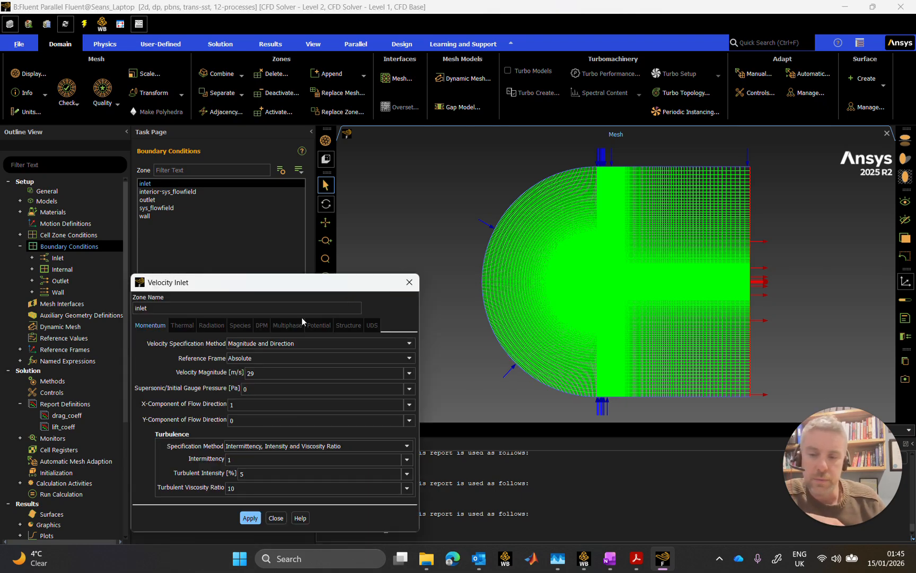
left_click_drag(285, 286, 378, 127)
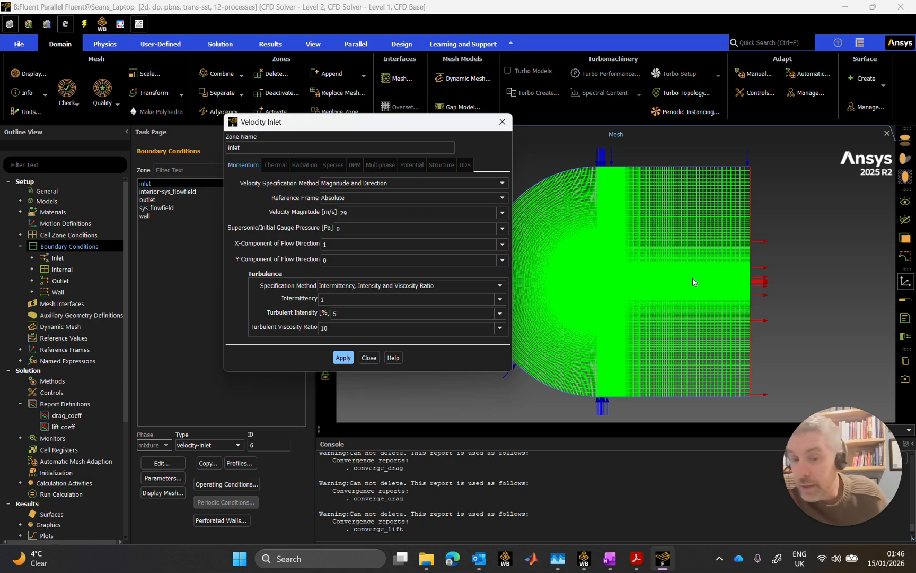
left_click(501, 123)
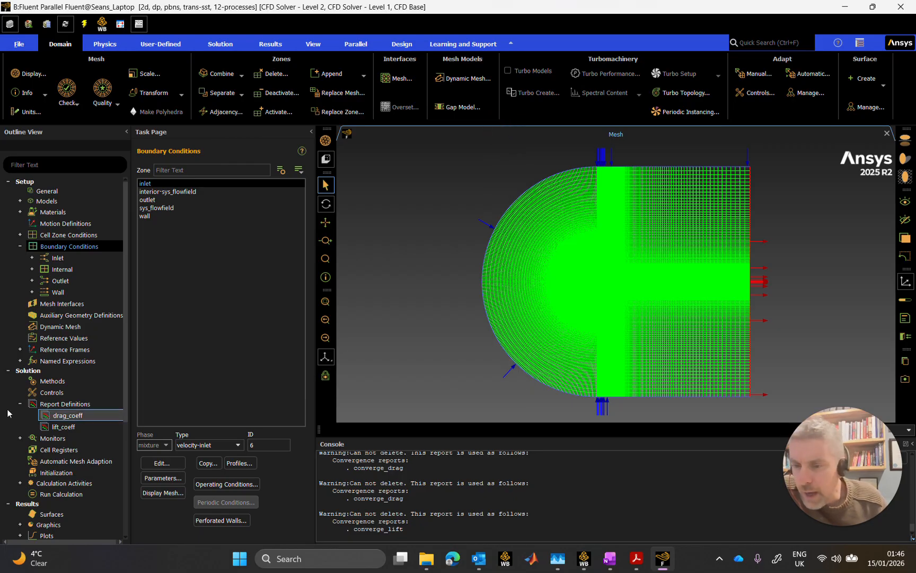
Create a new named expression called AoA.
right_click(71, 362)
left_click(92, 368)
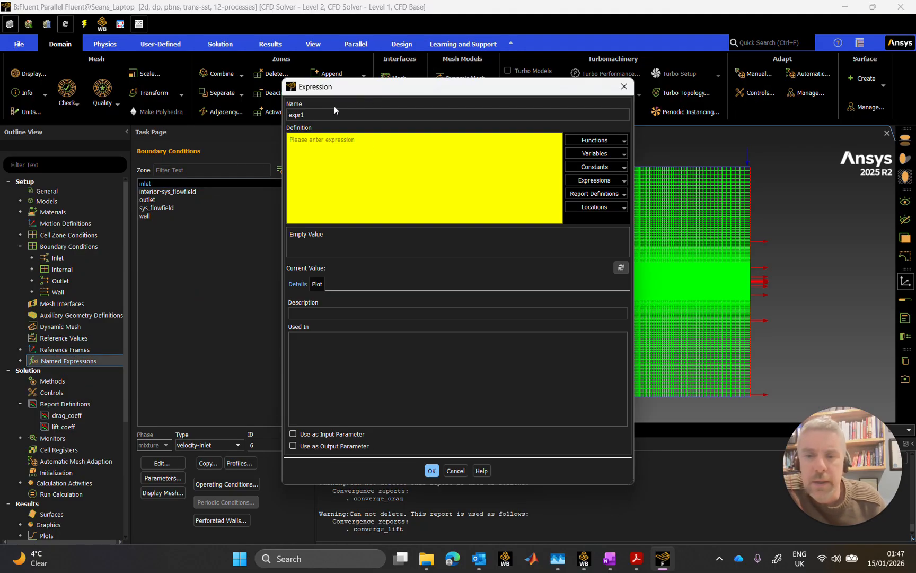
left_click_drag(329, 114, 214, 115)
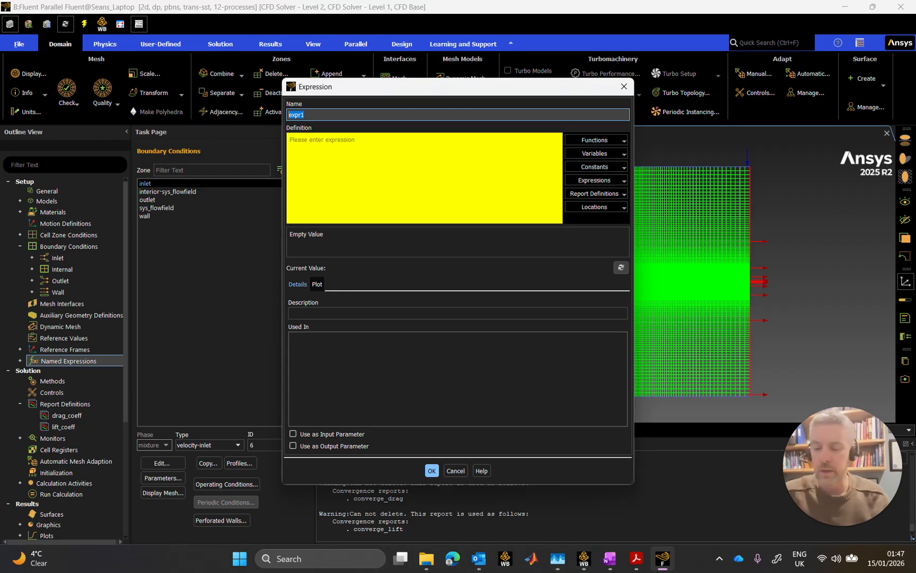
type("AoA")
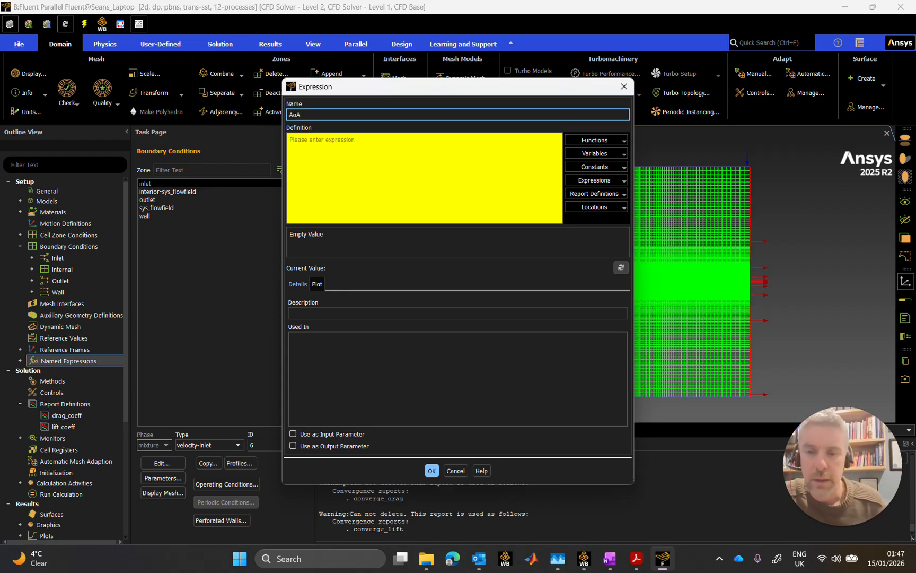
Define the AoA expression as 0 [deg], with the unit in lowercase.
left_click(338, 141)
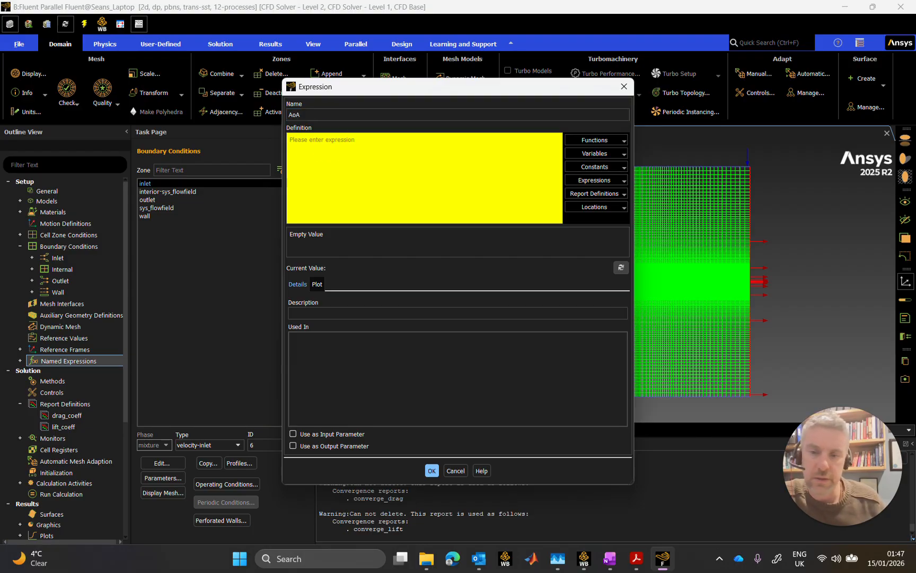
type("0")
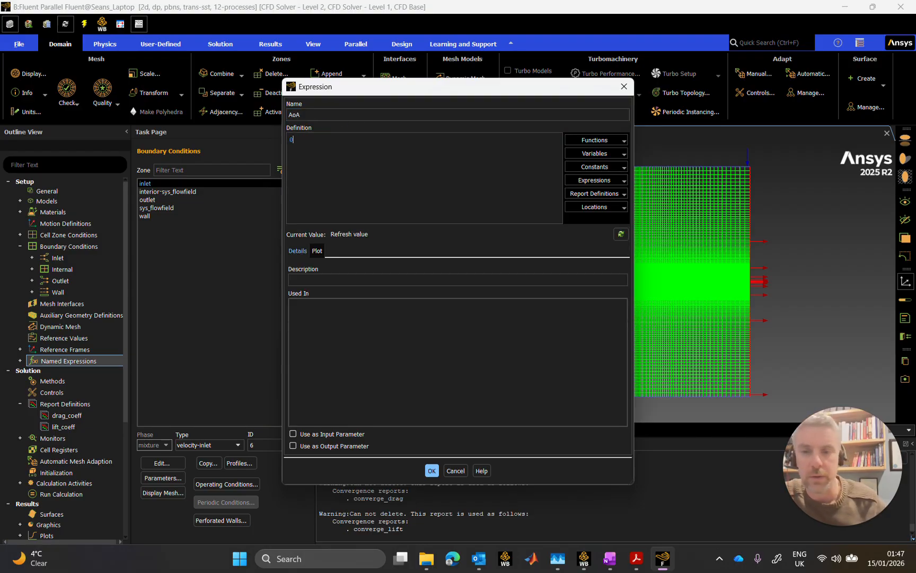
type(" [")
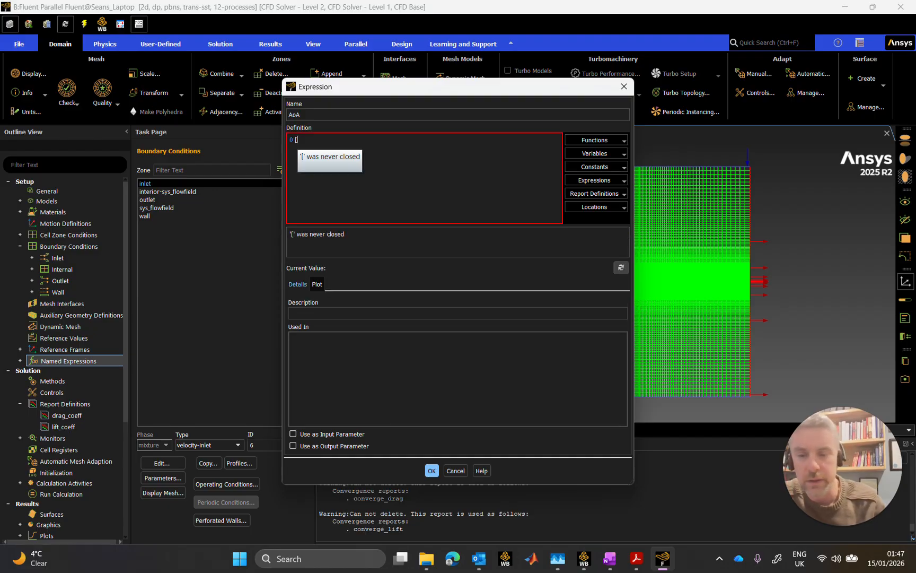
type("Deg")
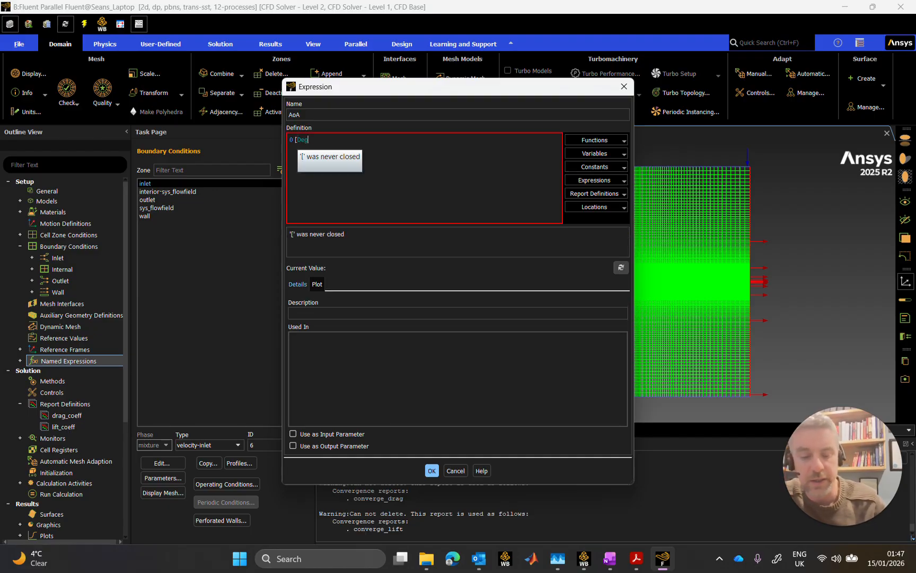
type("]")
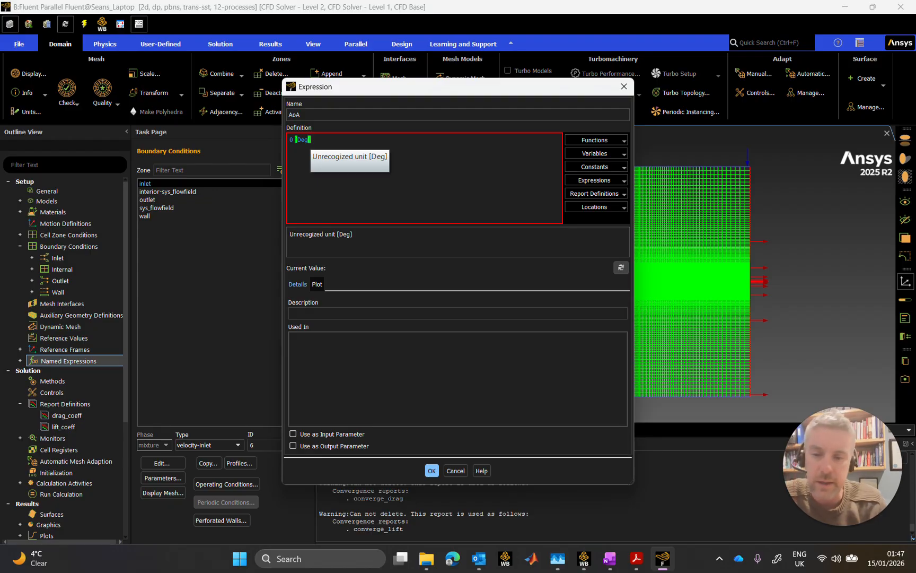
key("BackSpace")
key("BackSpace")
key("BackSpace")
key("BackSpace")
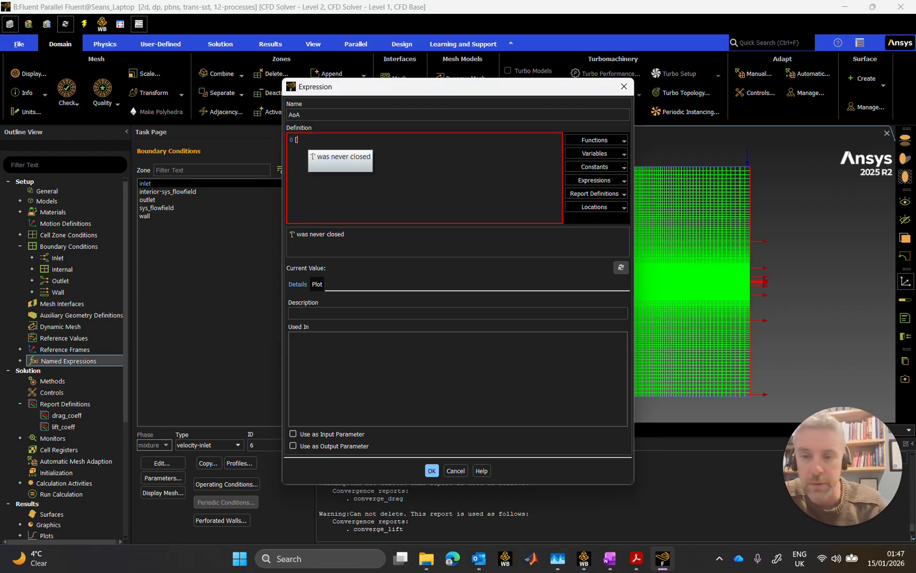
type("deg")
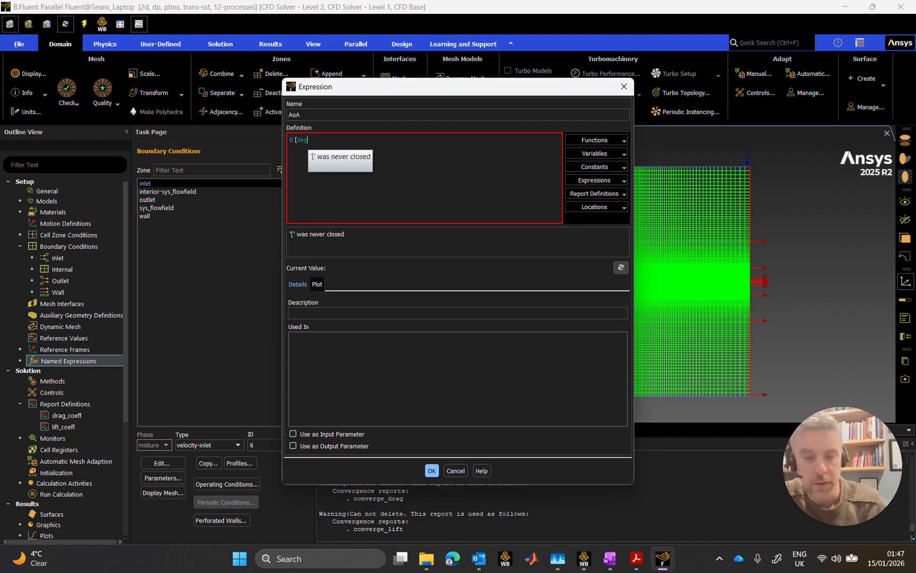
type("]")
left_click(487, 190)
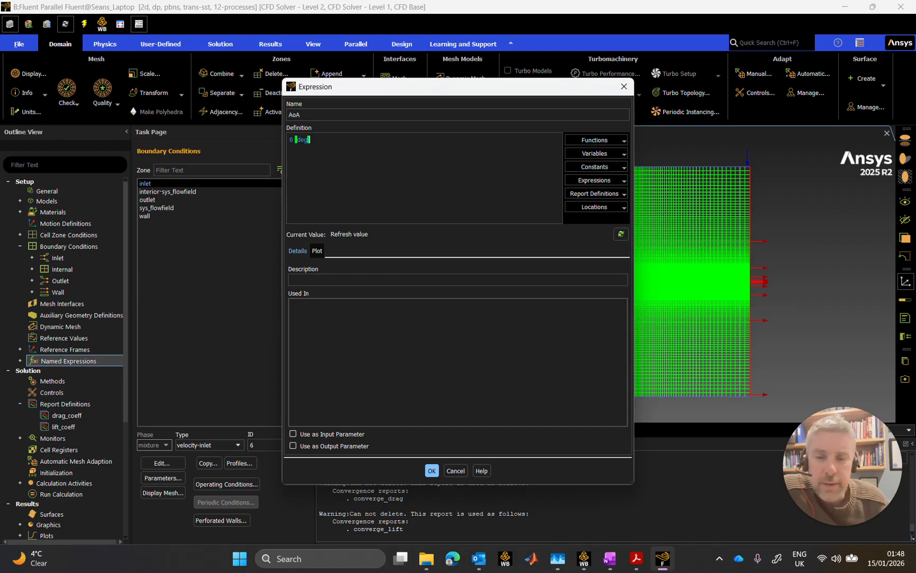
Evaluate the AoA expression and save it as an input parameter.
left_click(618, 235)
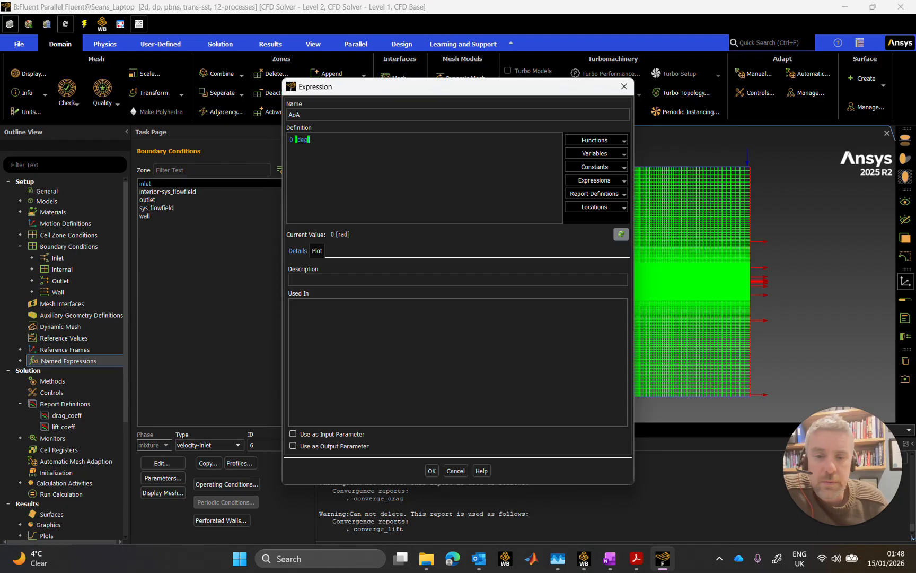
left_click(294, 434)
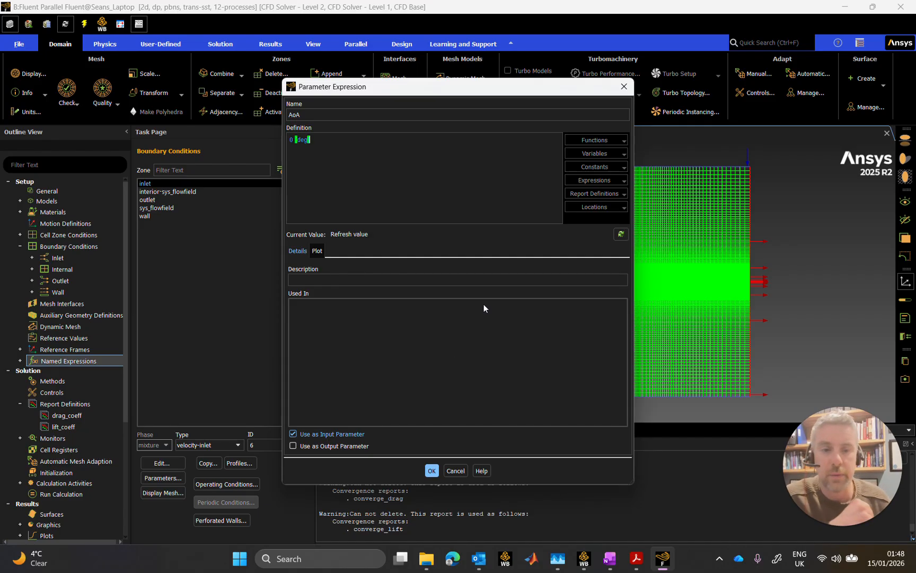
left_click(431, 469)
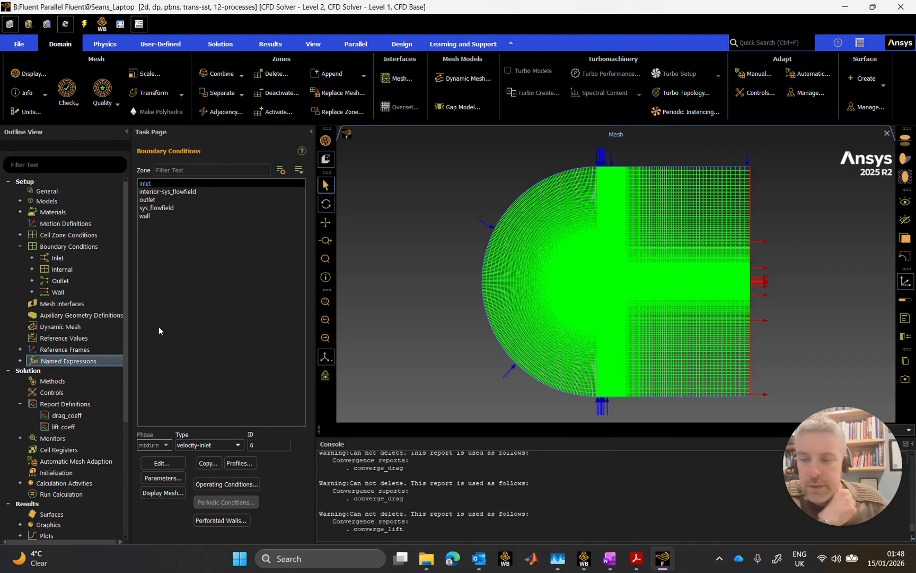
Create another named expression called Vel_Inlet.
right_click(93, 358)
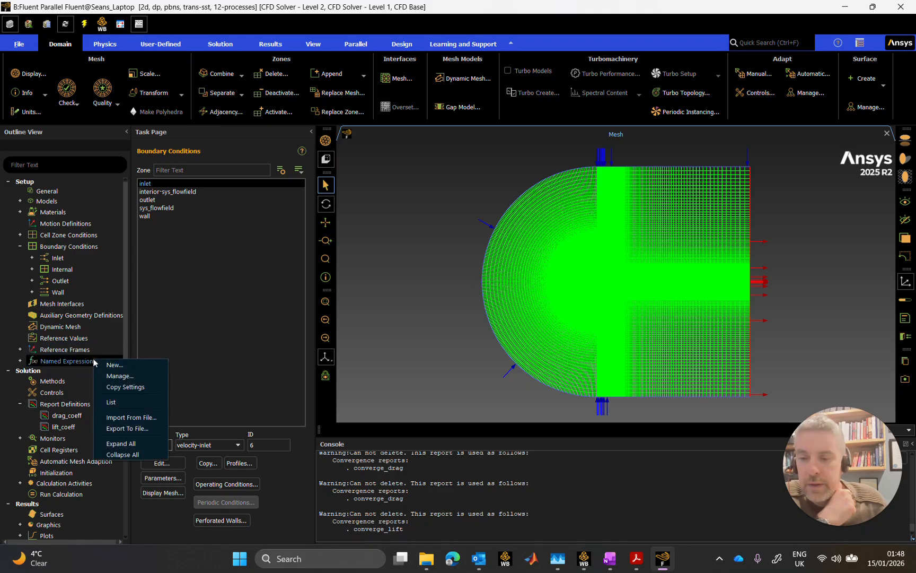
left_click(120, 362)
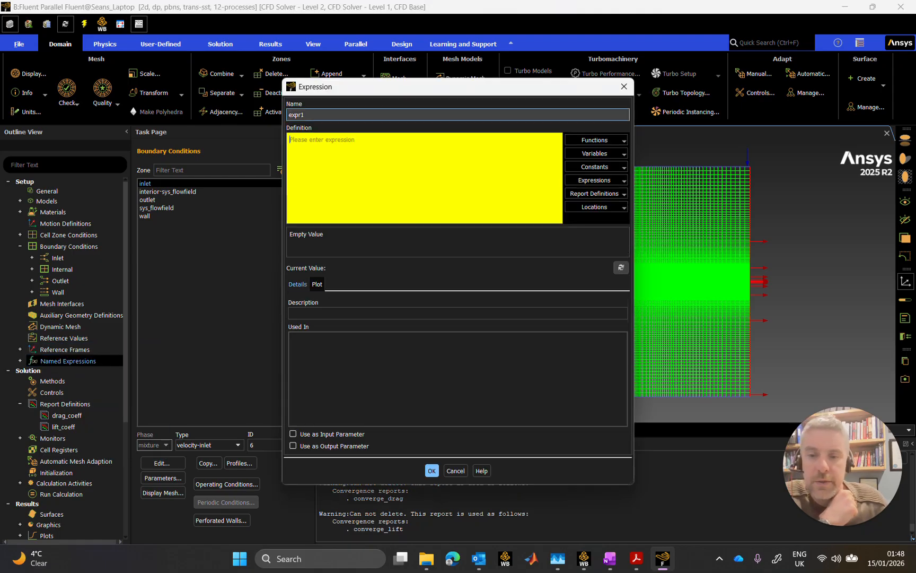
left_click_drag(306, 114, 284, 114)
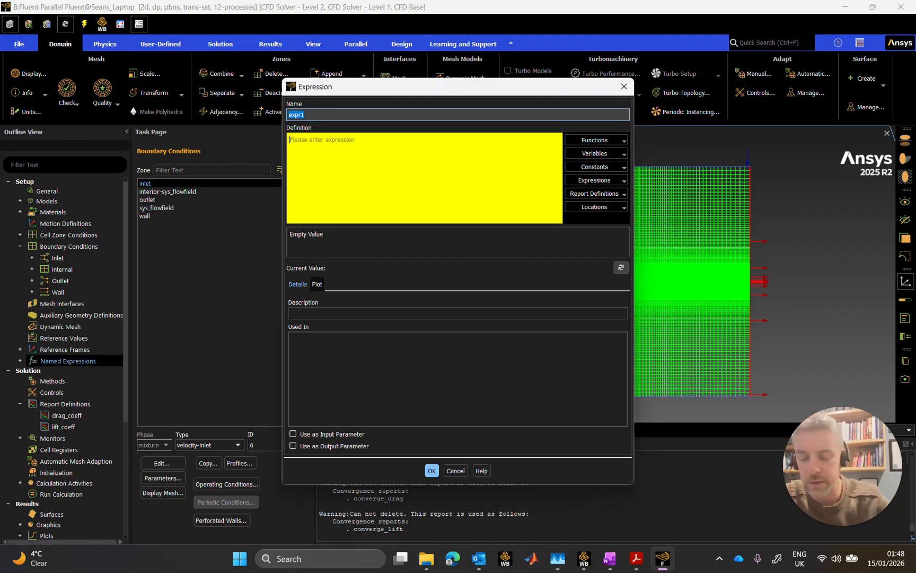
type("Vel")
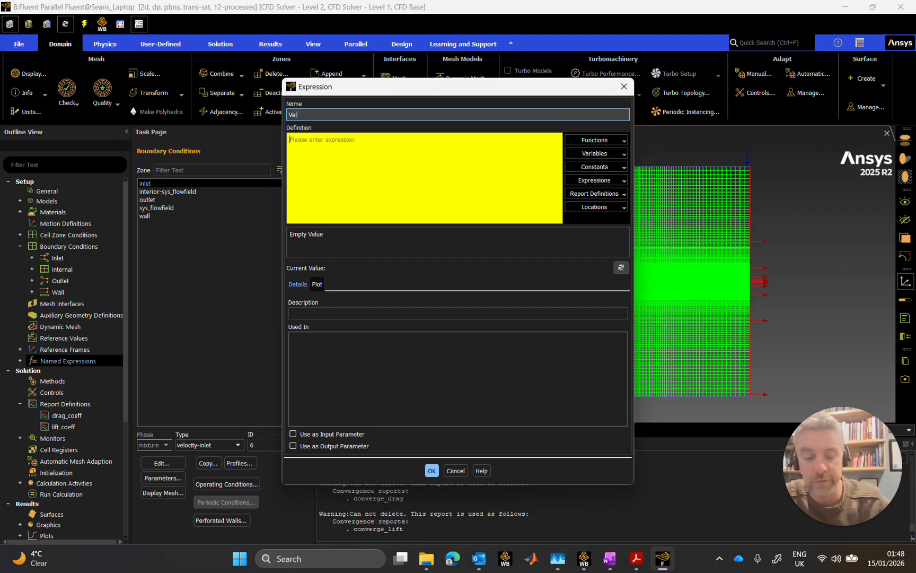
type("_Inlet")
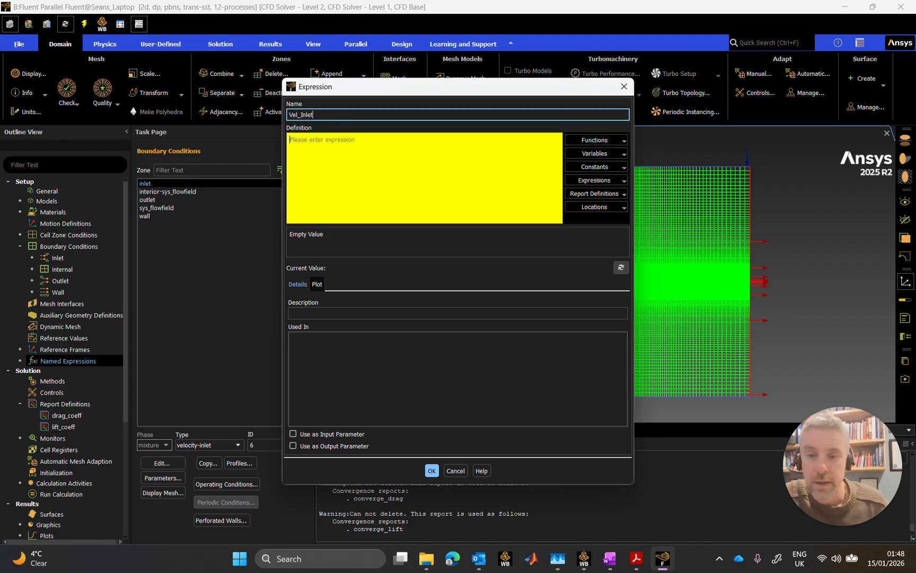
Define Vel_Inlet as 29 [m/s], evaluate it, and save the expression.
left_click(347, 140)
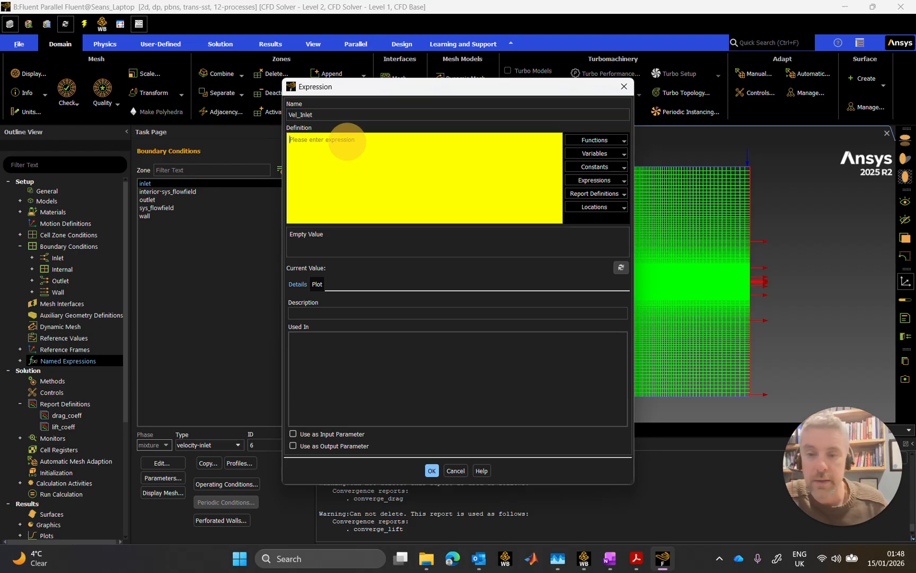
type("29")
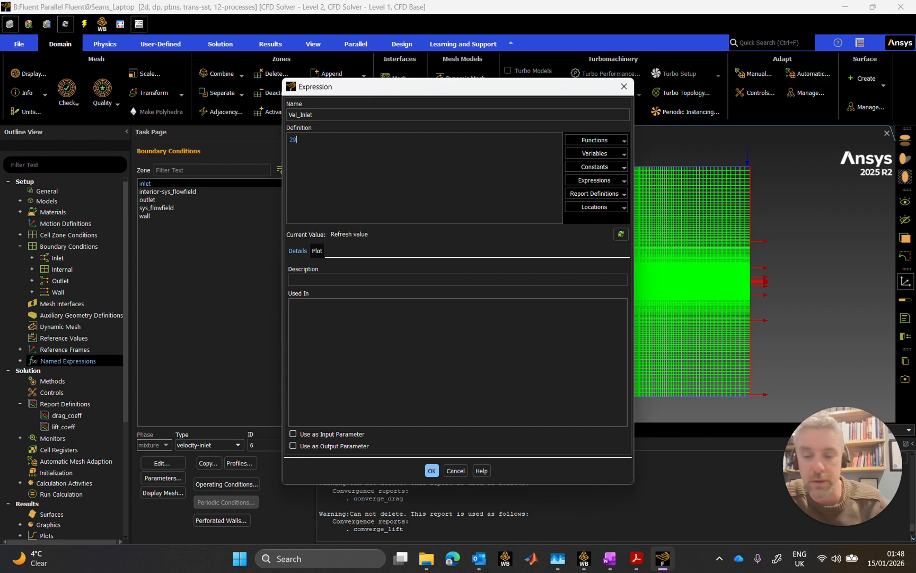
type(" [")
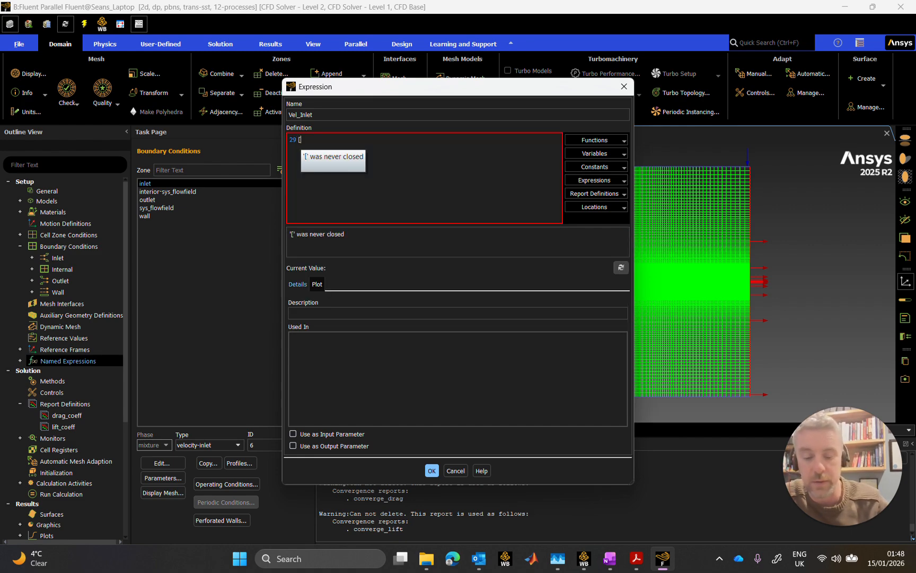
type("m/s]")
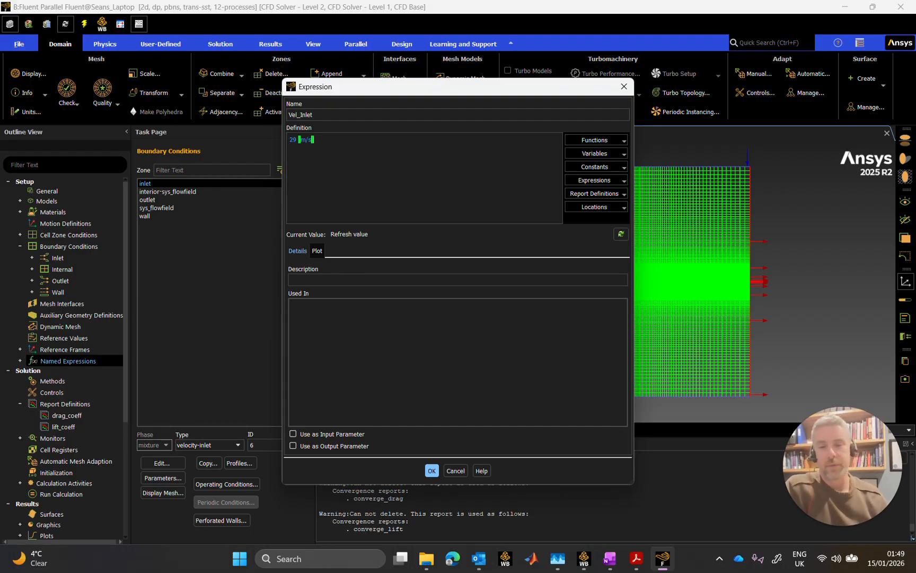
left_click(621, 234)
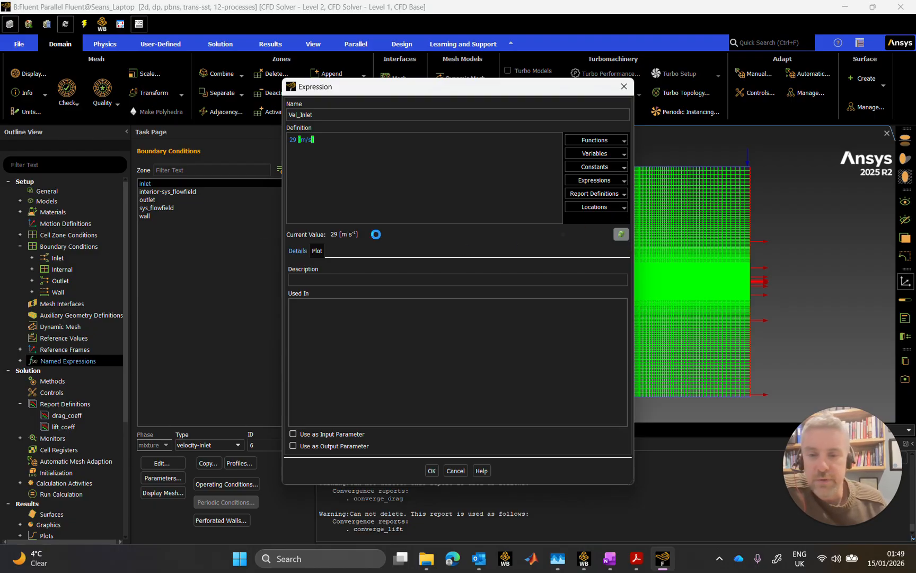
left_click(431, 470)
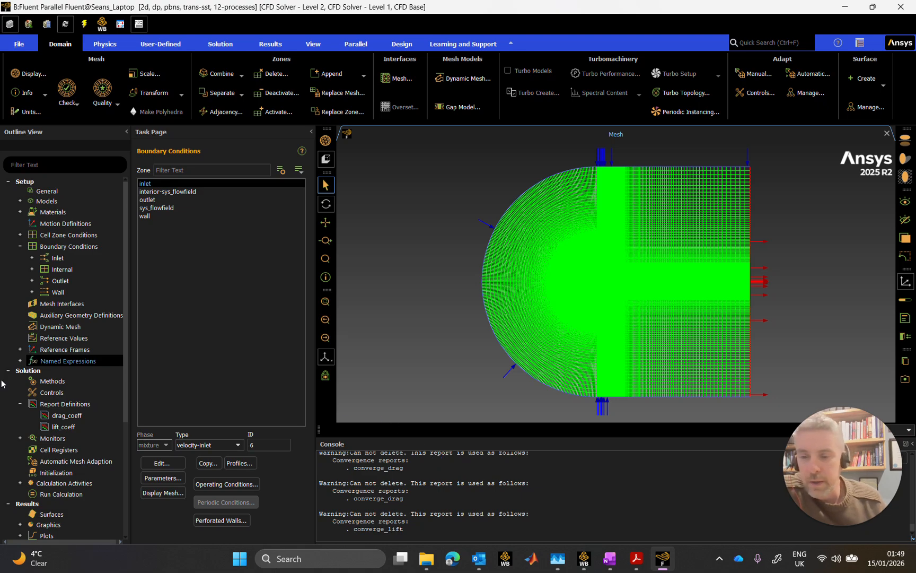
Edit the existing Vel_Inlet expression so it is used as an input parameter, and save it.
right_click(66, 361)
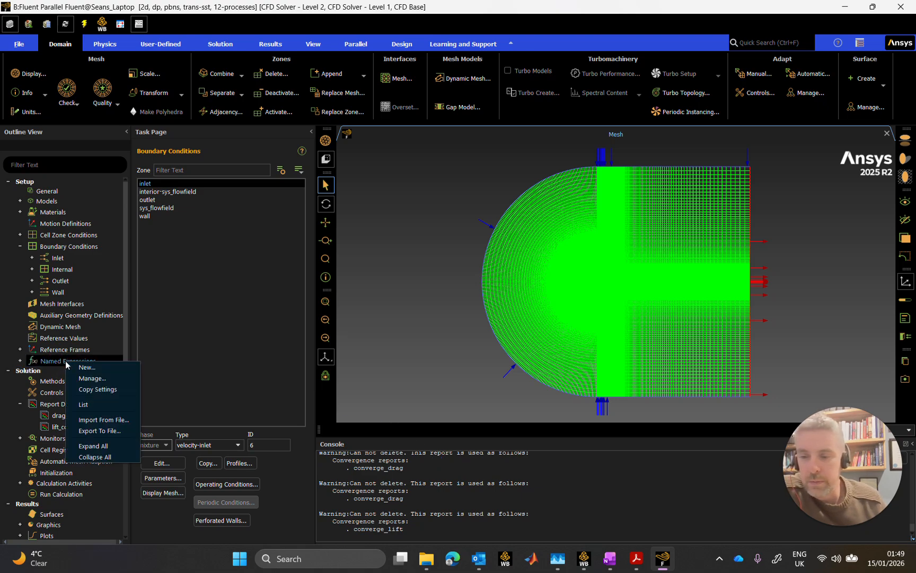
left_click(91, 379)
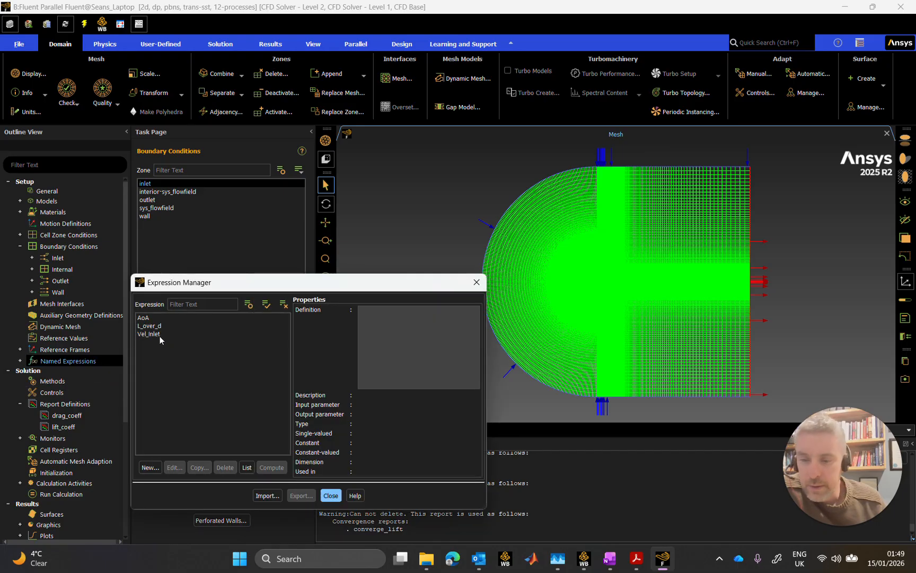
left_click(159, 334)
left_click(172, 468)
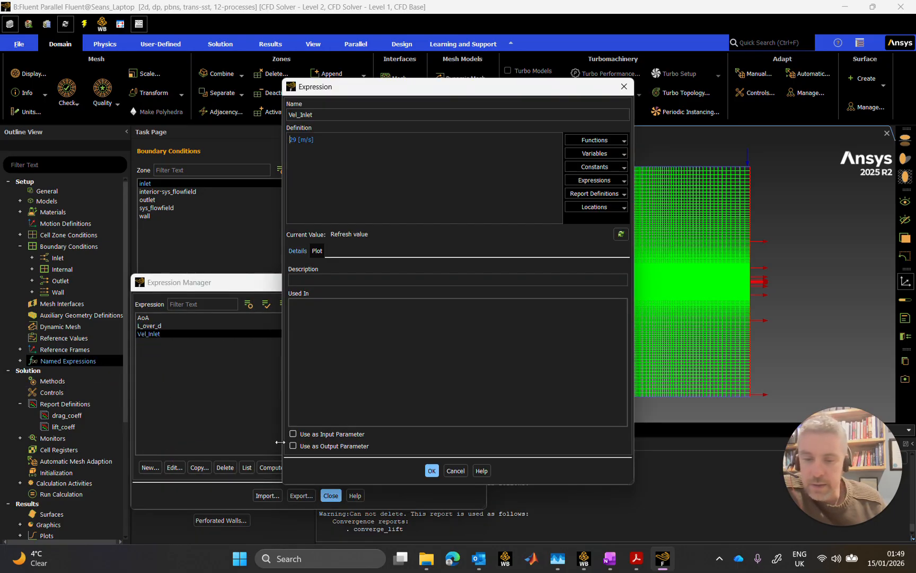
left_click(293, 434)
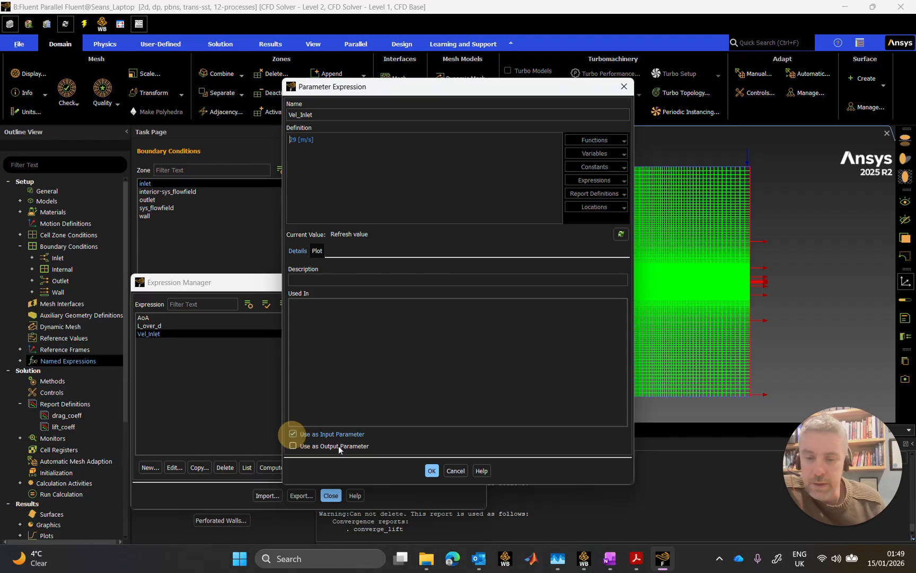
left_click(433, 470)
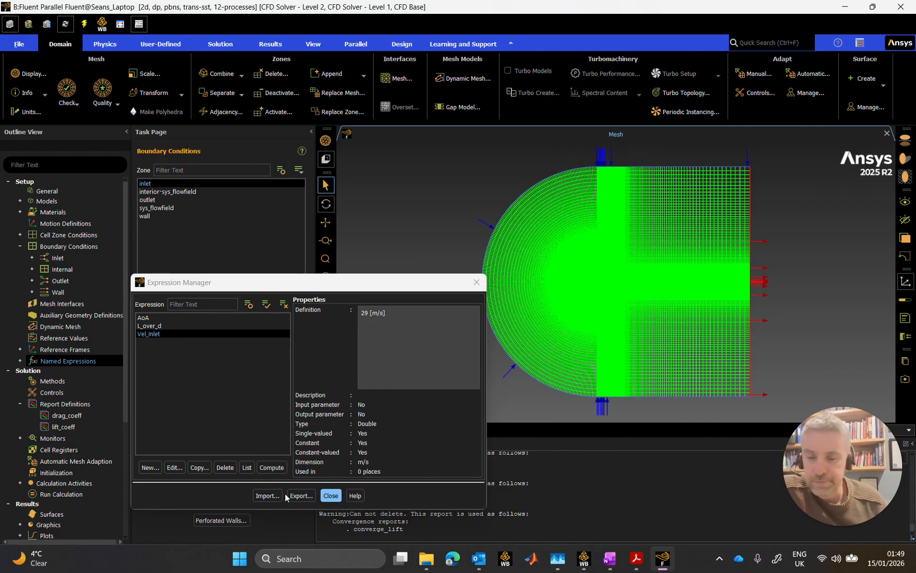
Create a new named expression called cos_AoA.
left_click(151, 467)
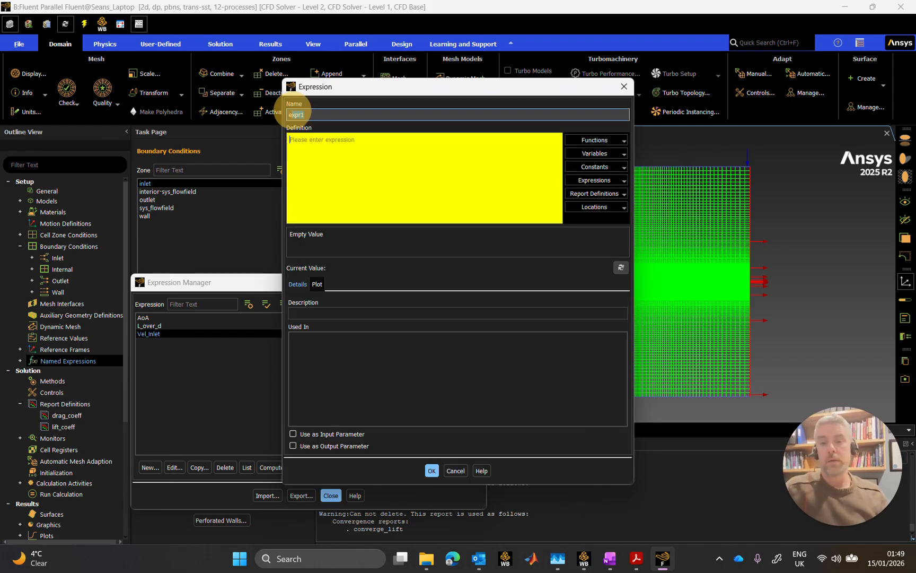
left_click_drag(326, 115, 277, 117)
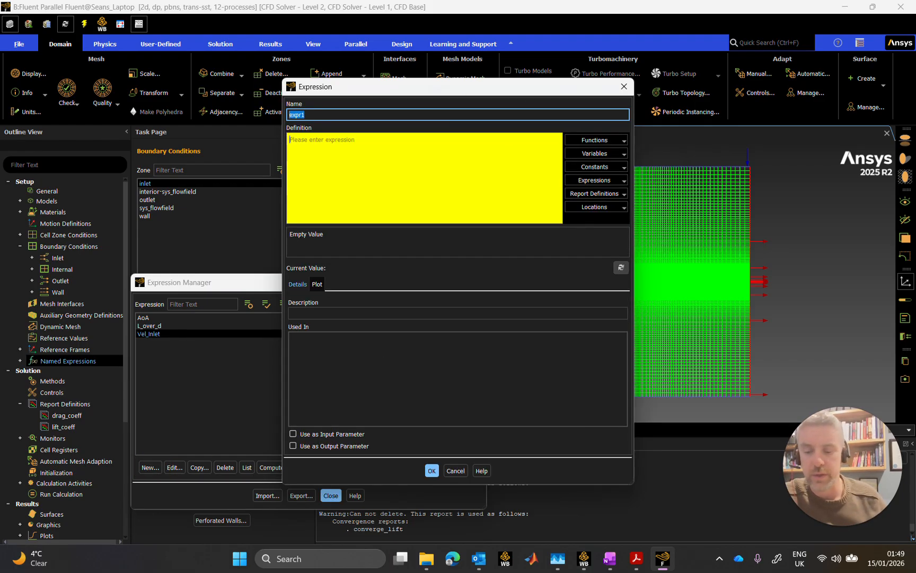
type("cos")
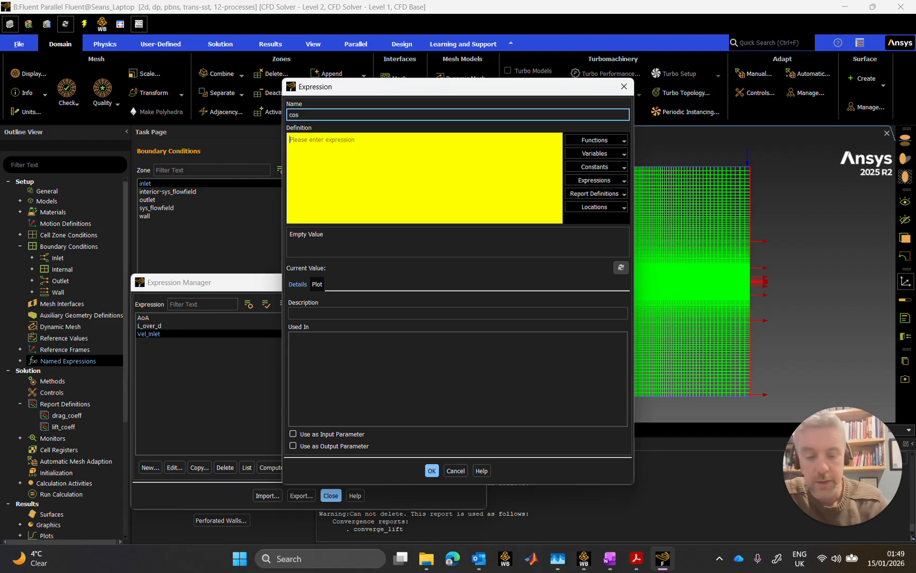
type("_")
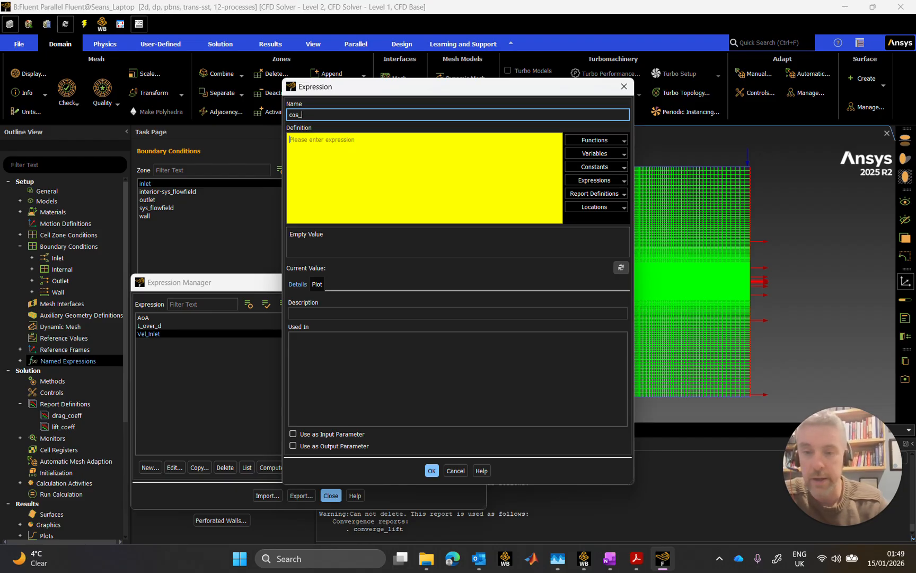
type("AoA")
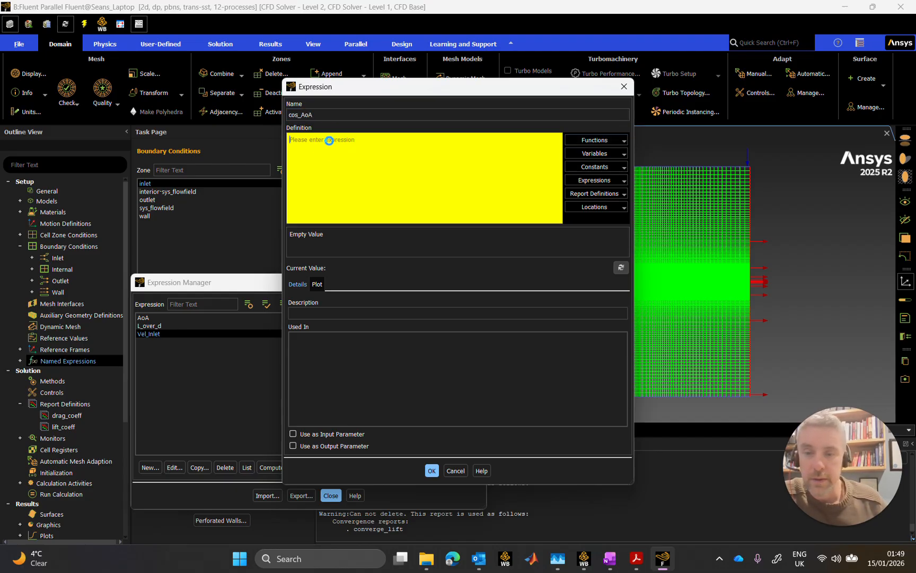
Define cos_AoA as cos(AoA), evaluate its current value, and save the expression.
type("cos")
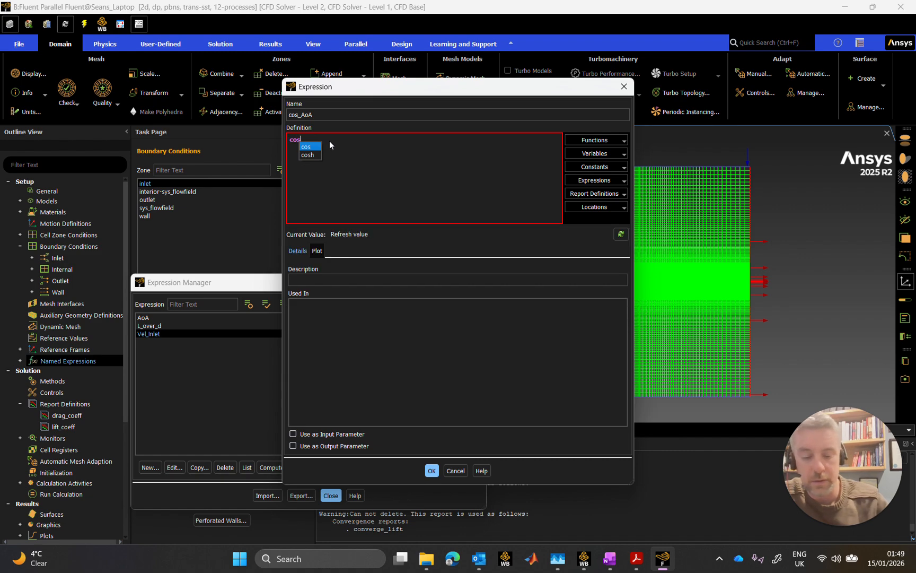
type("(AoA")
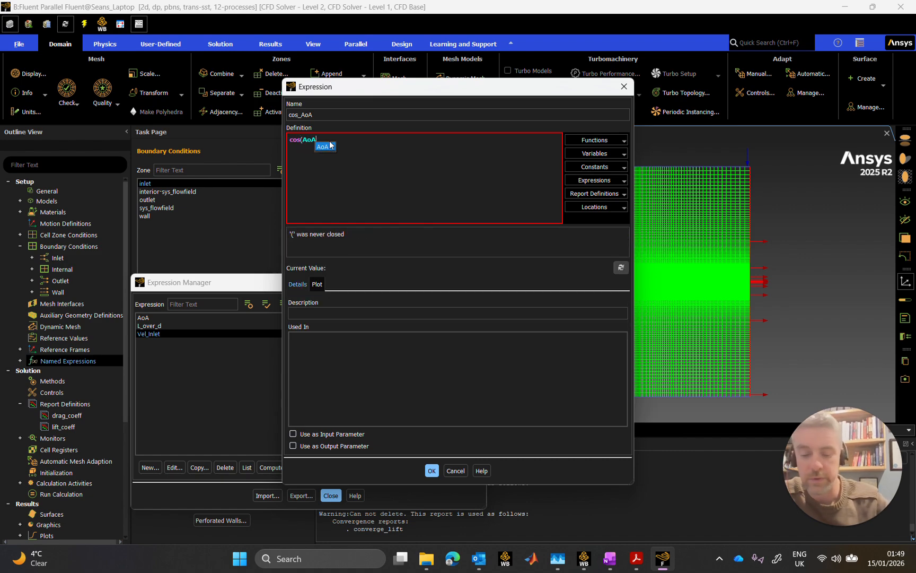
type(")")
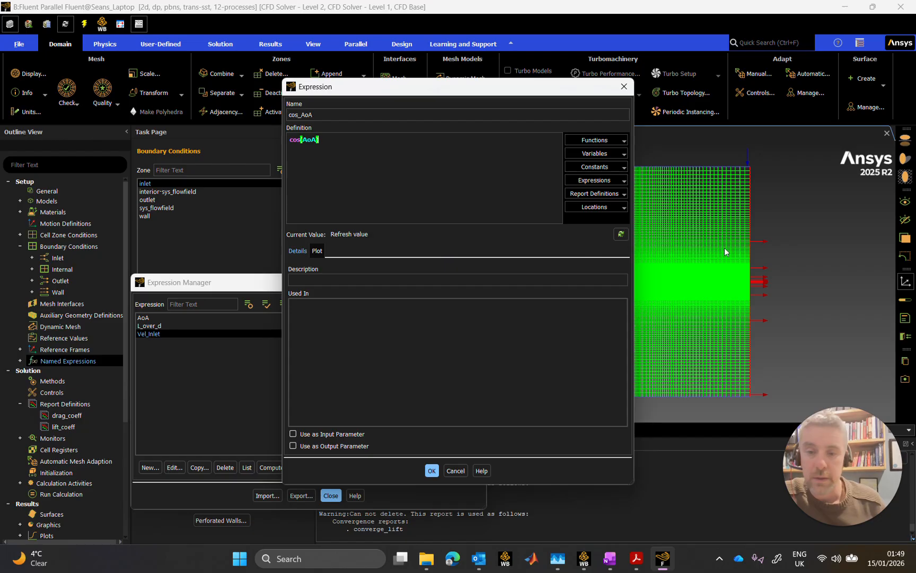
left_click(621, 233)
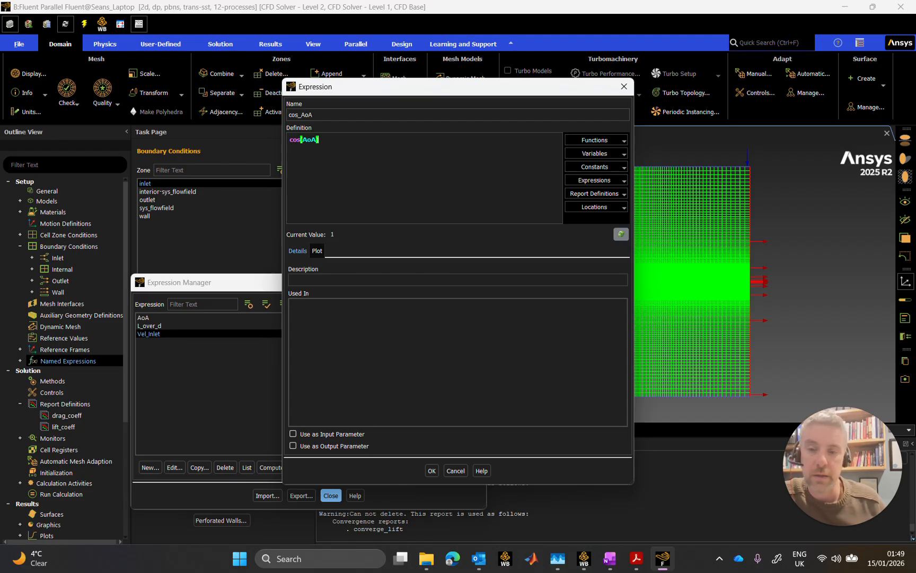
left_click(432, 471)
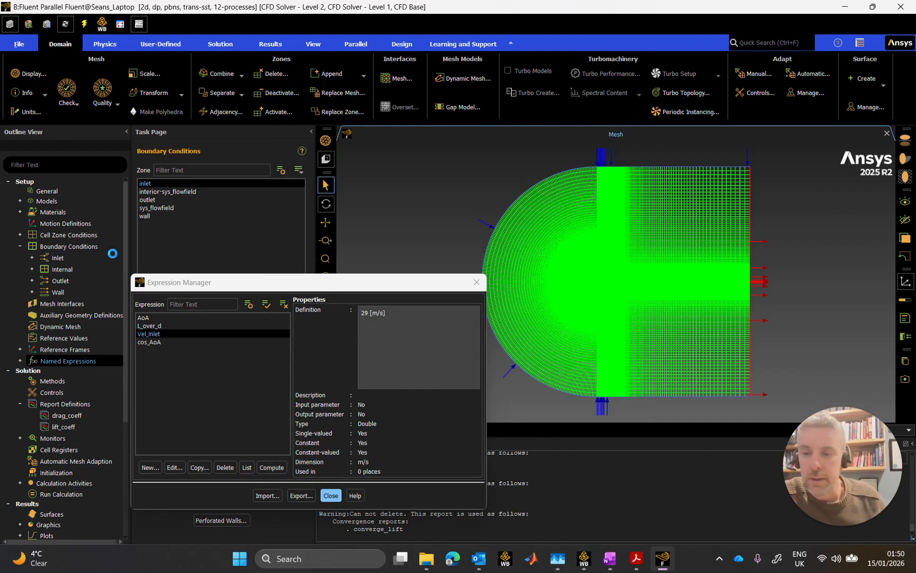
Create another named expression called sin_AoA.
left_click(150, 467)
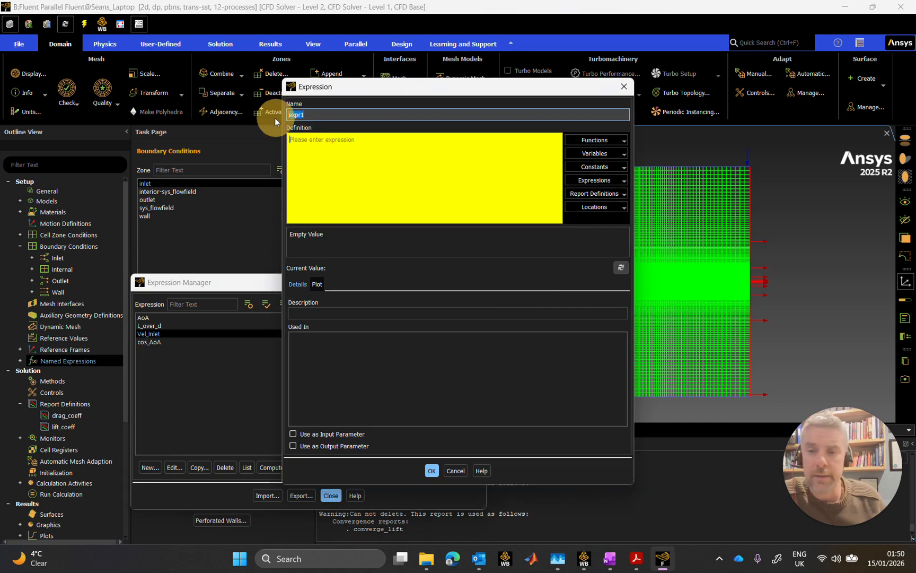
type("sin")
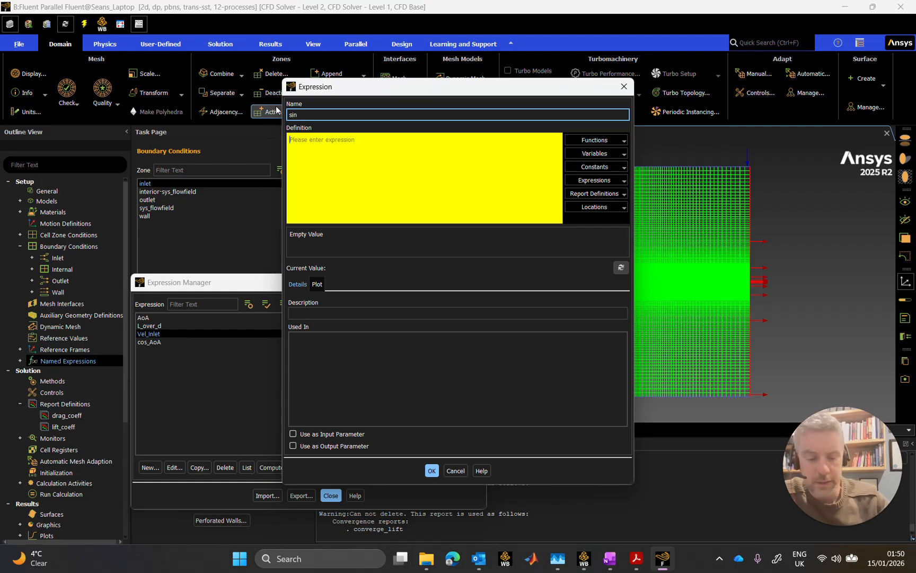
type("AoA")
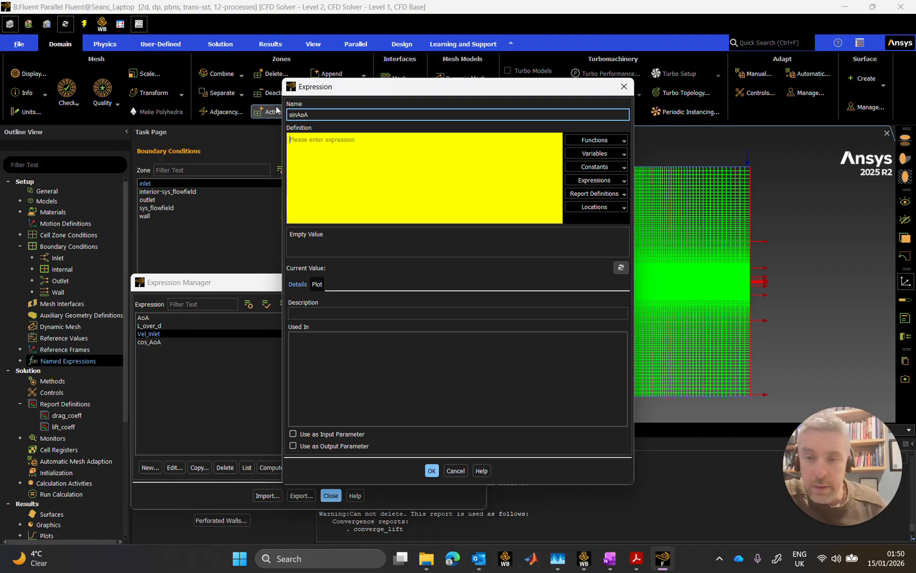
left_click(296, 114)
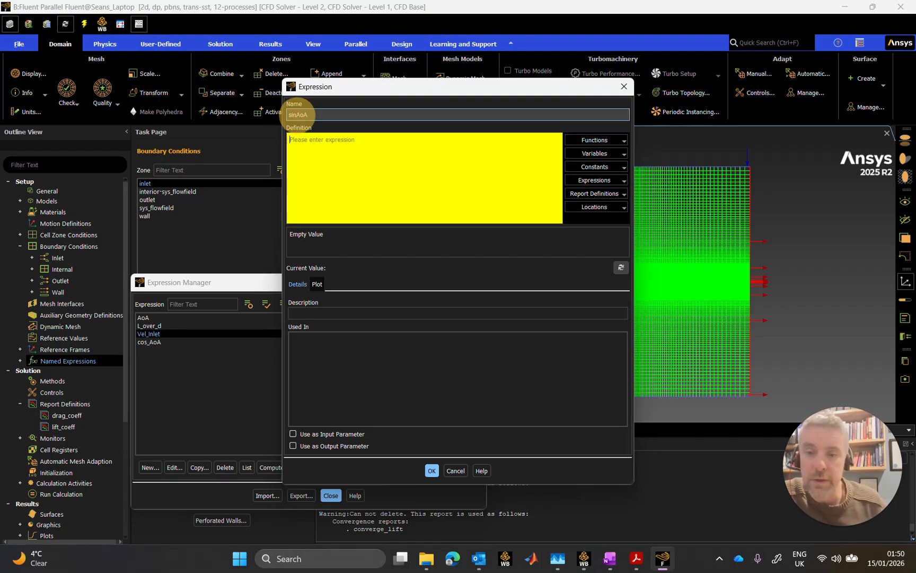
type("_")
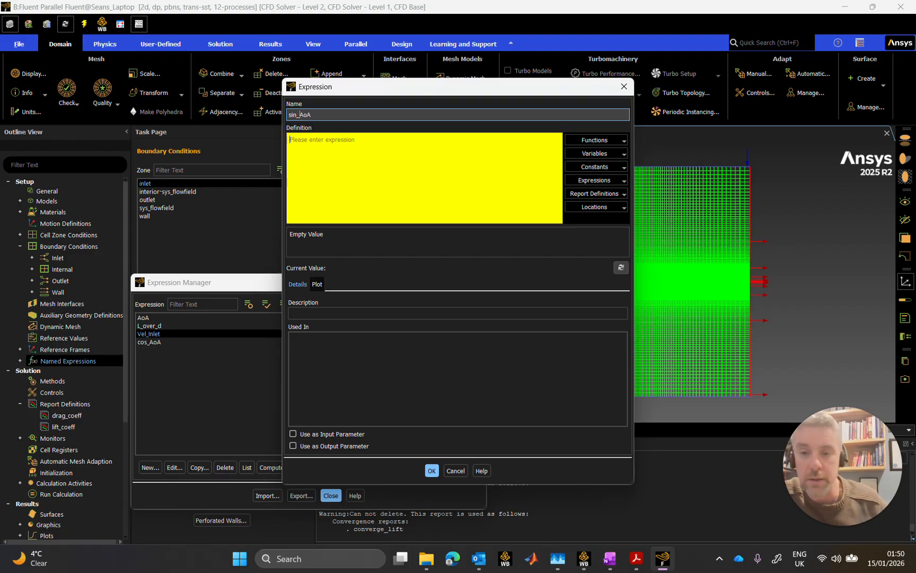
Define sin_AoA as sin(AoA), evaluate its current value, and save the expression, closing the Expression Manager.
left_click(375, 138)
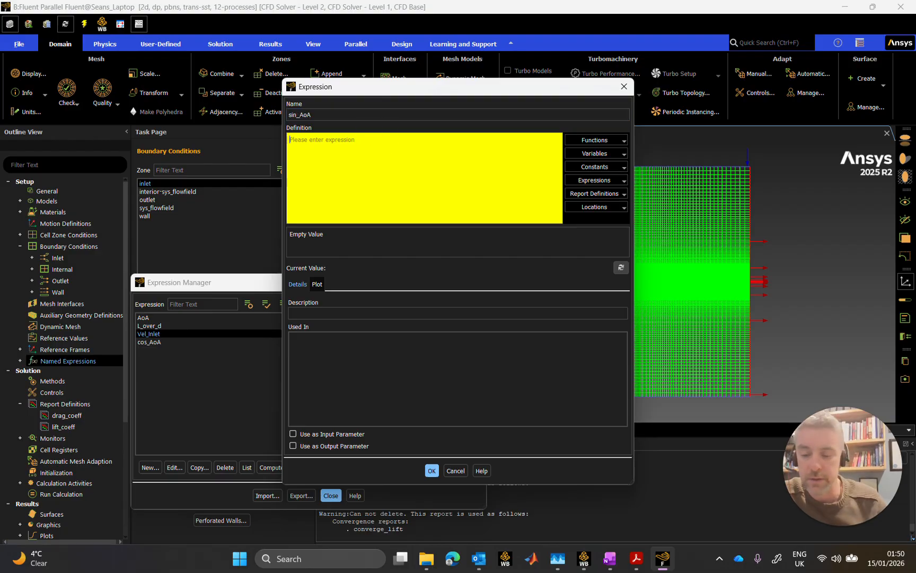
type("sin(")
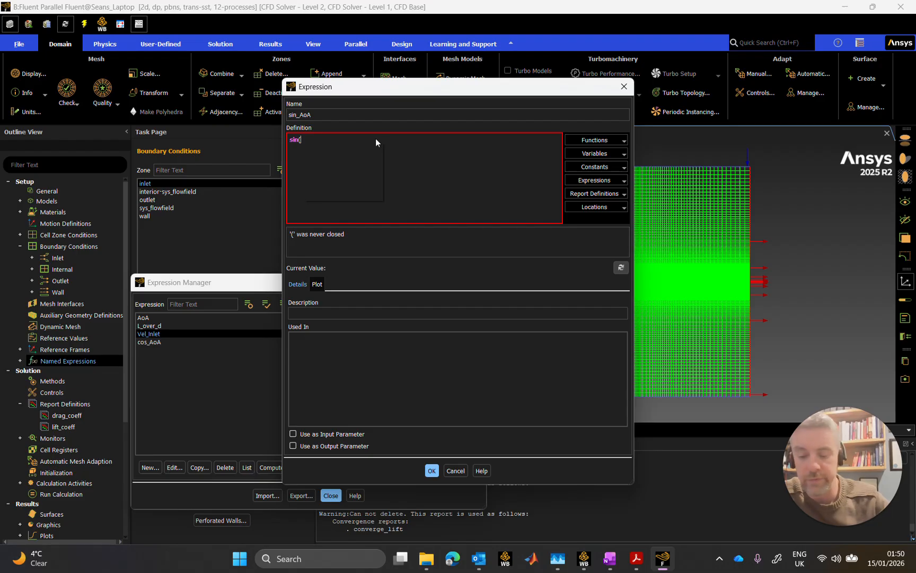
type("AoA)")
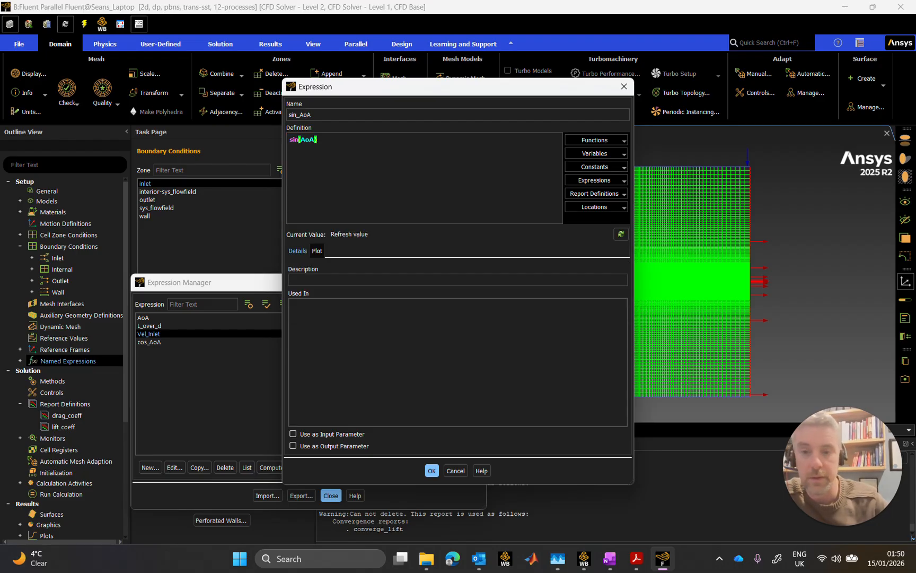
left_click(366, 185)
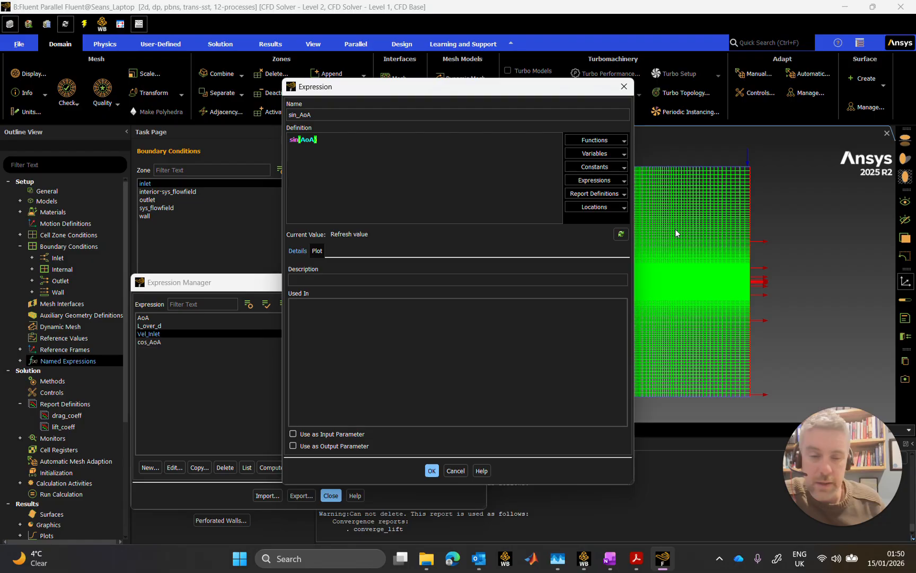
left_click(624, 234)
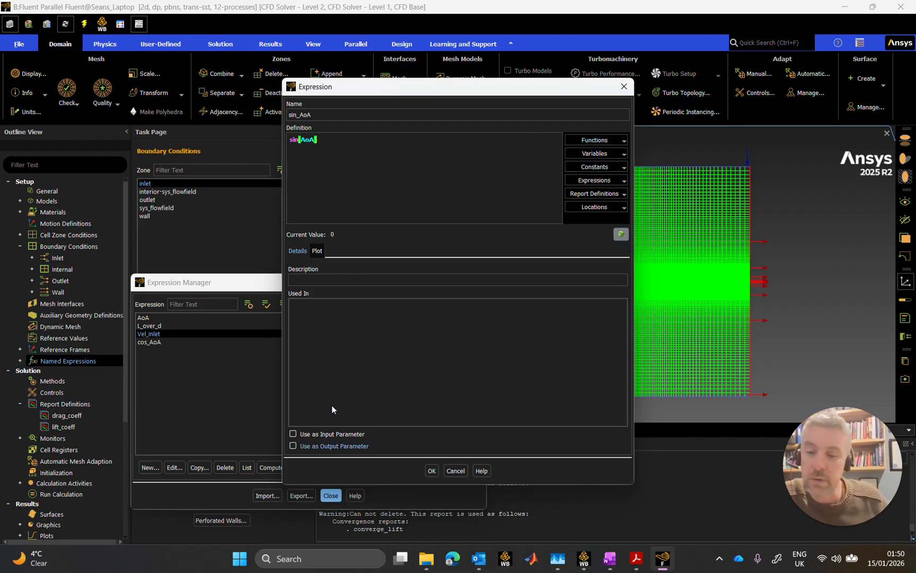
left_click(431, 471)
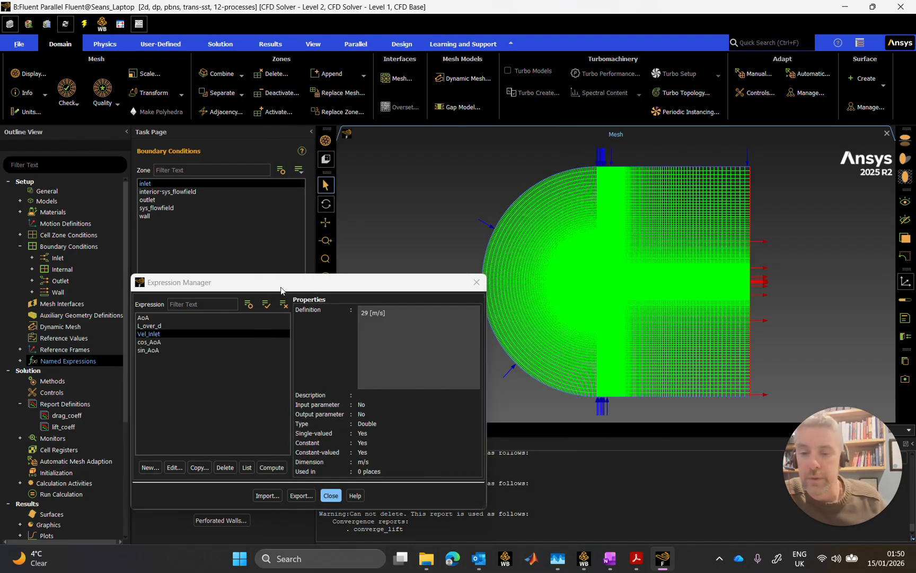
left_click_drag(282, 289, 449, 155)
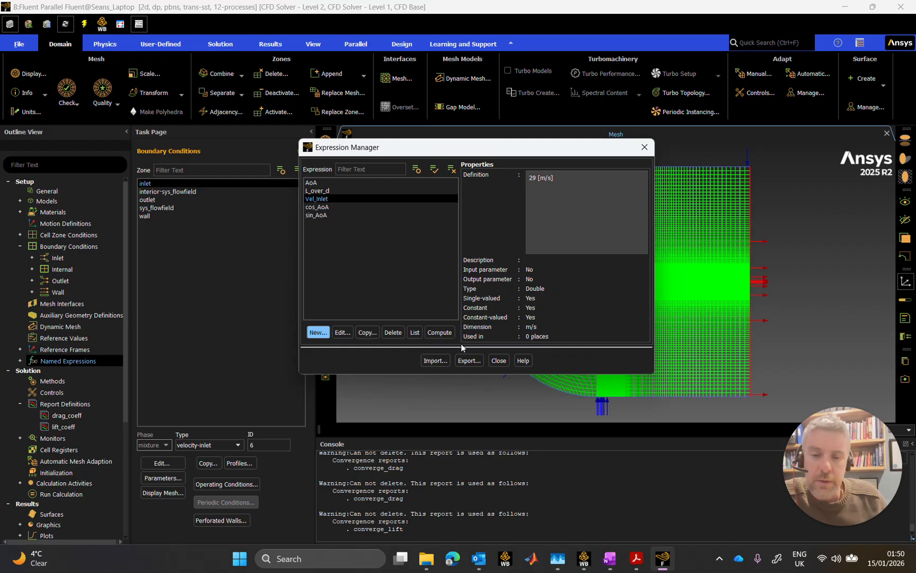
left_click(643, 151)
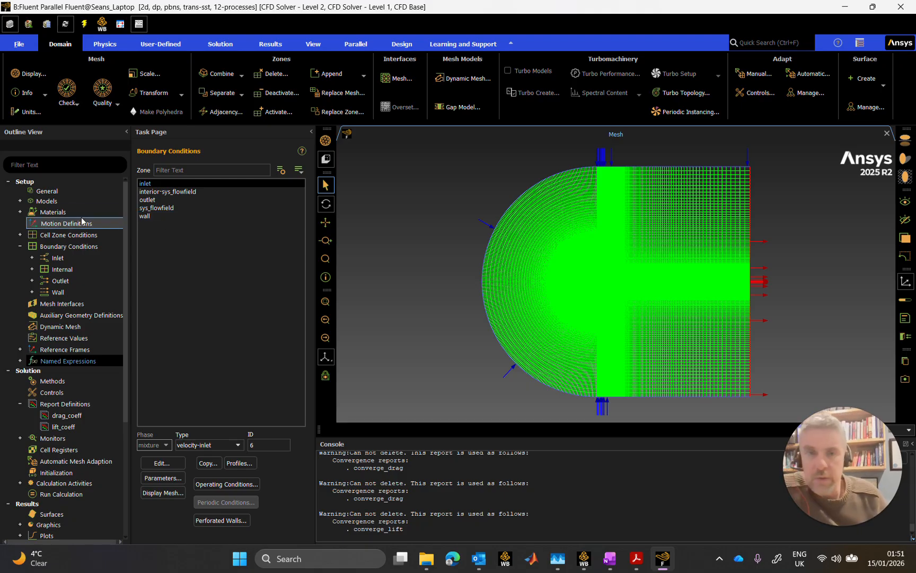
Set the inlet boundary's velocity magnitude to the Vel_Inlet parameter.
left_click(67, 259)
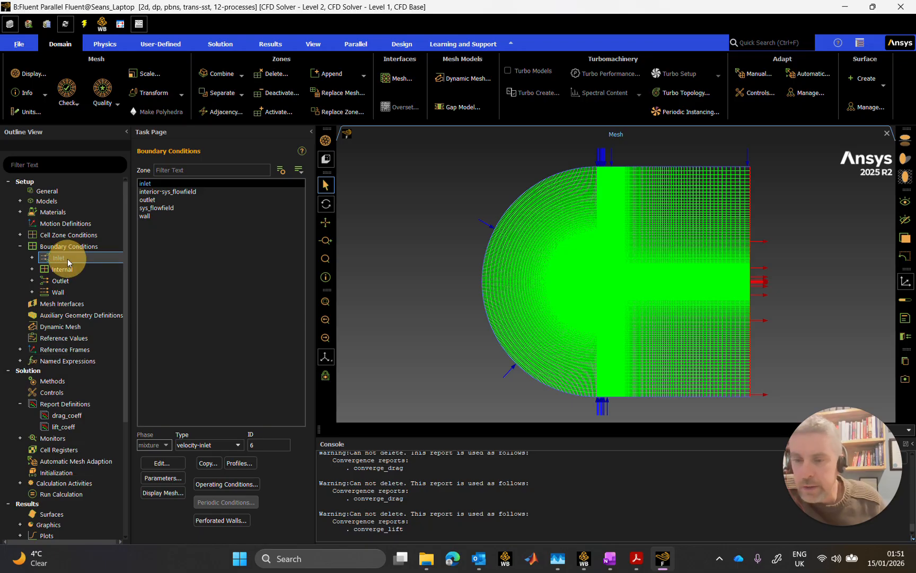
left_click(162, 464)
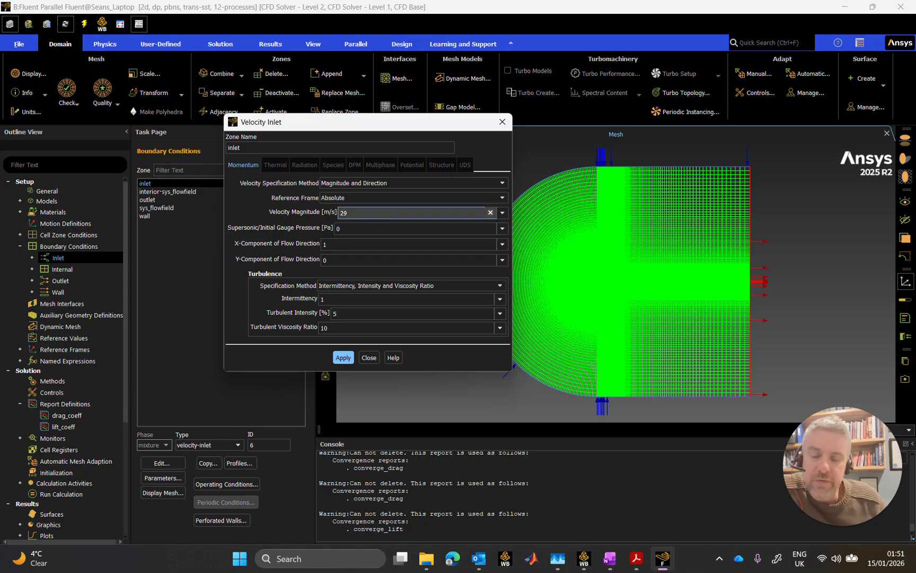
left_click(502, 213)
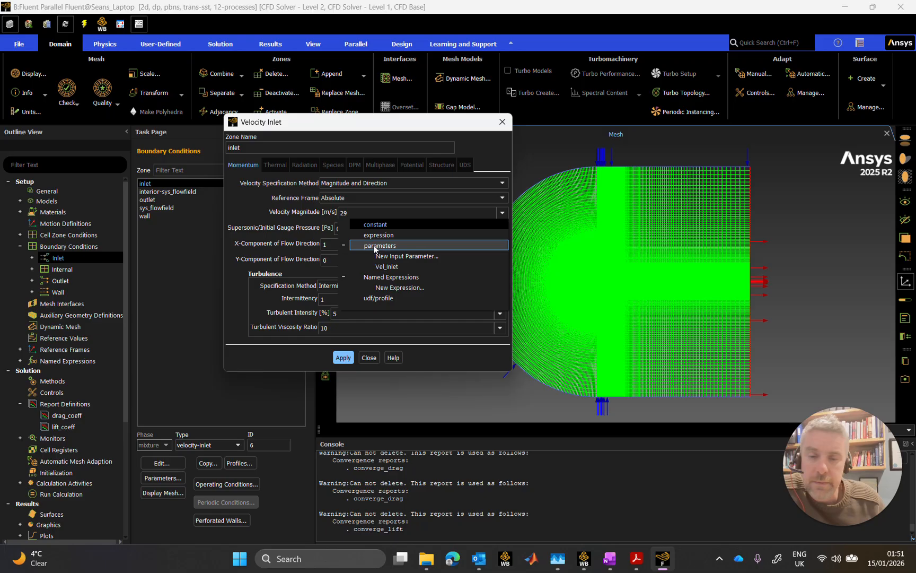
left_click(395, 267)
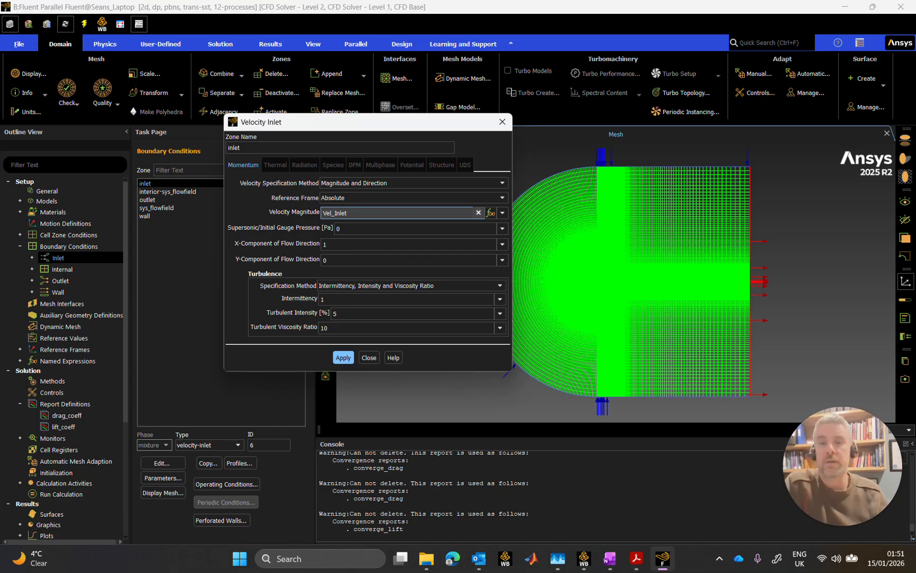
Switch to Workbench and check the value and units of the Vel_Inlet input parameter in the parameter set's design points table.
left_click(584, 558)
double_click(367, 240)
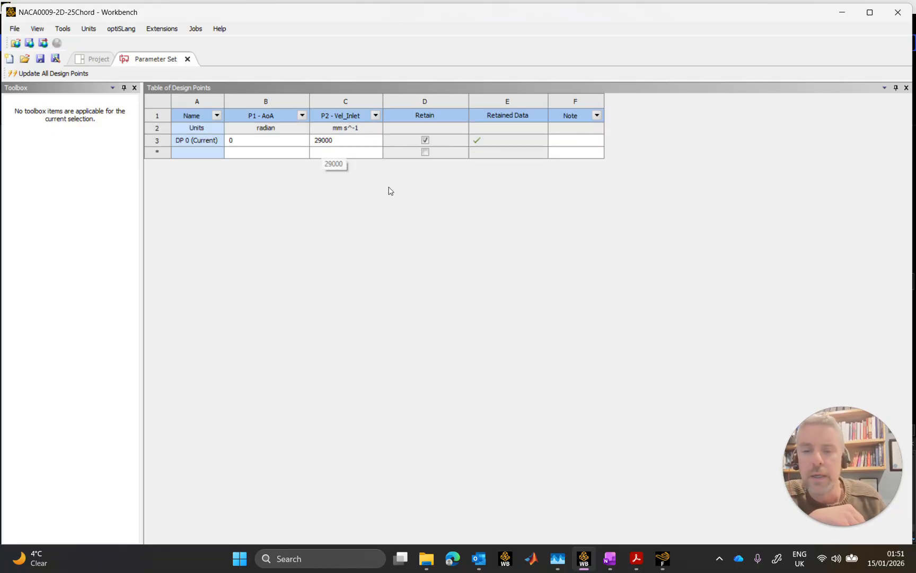
left_click(349, 141)
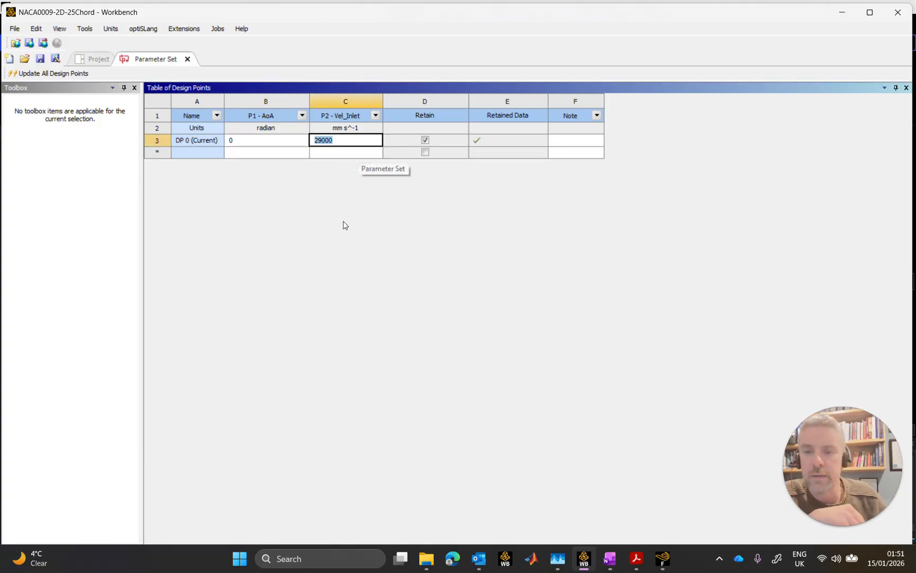
left_click(341, 237)
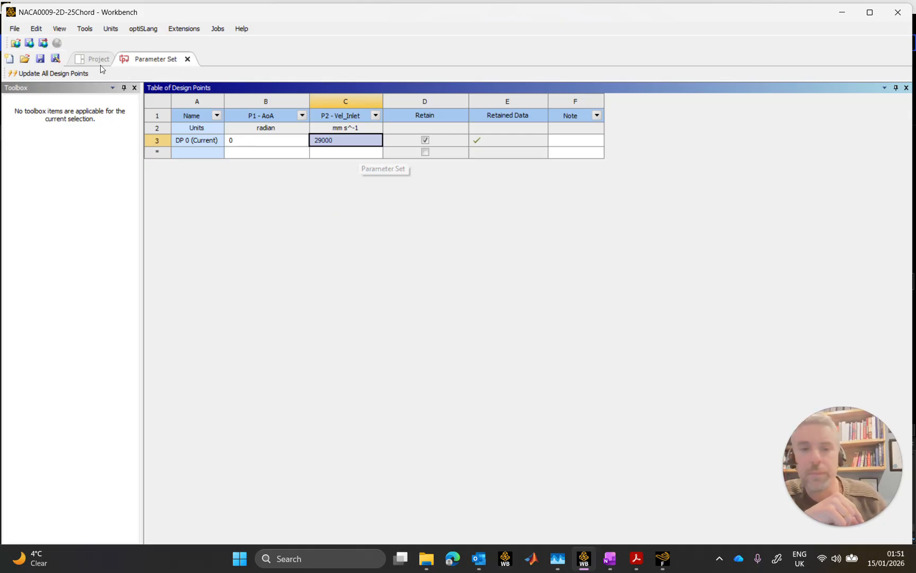
Switch to Fluent and set the inlet's X-component of flow direction to the named expression cos_AoA.
mouse_move(652, 562)
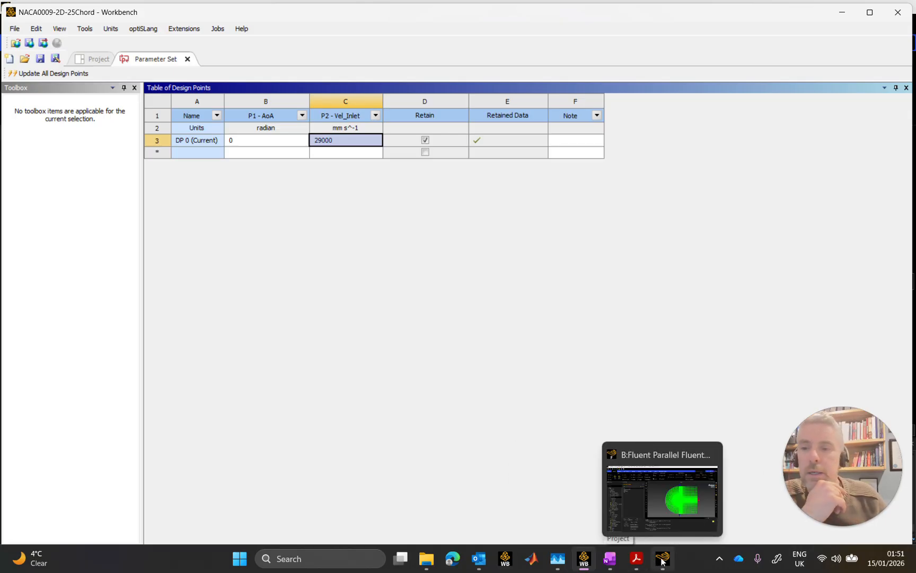
left_click(661, 561)
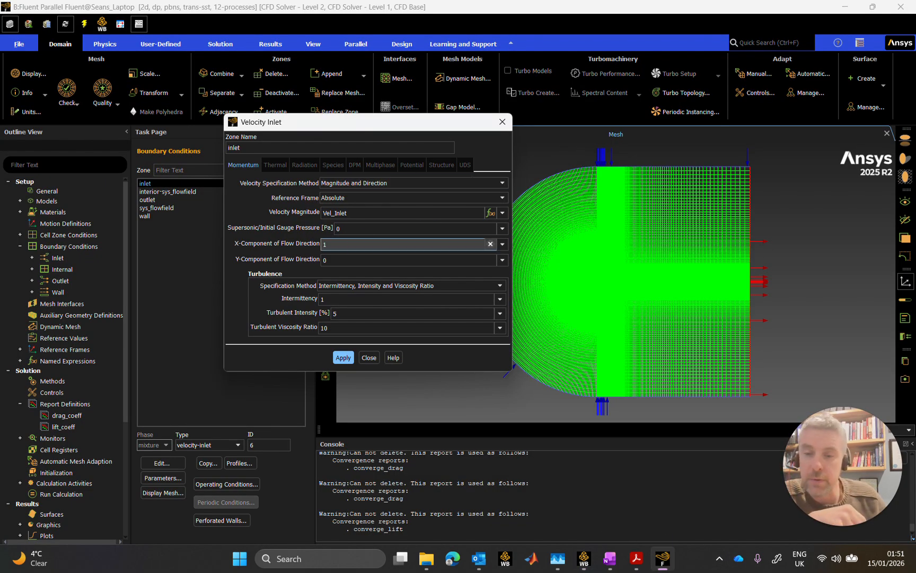
left_click(361, 246)
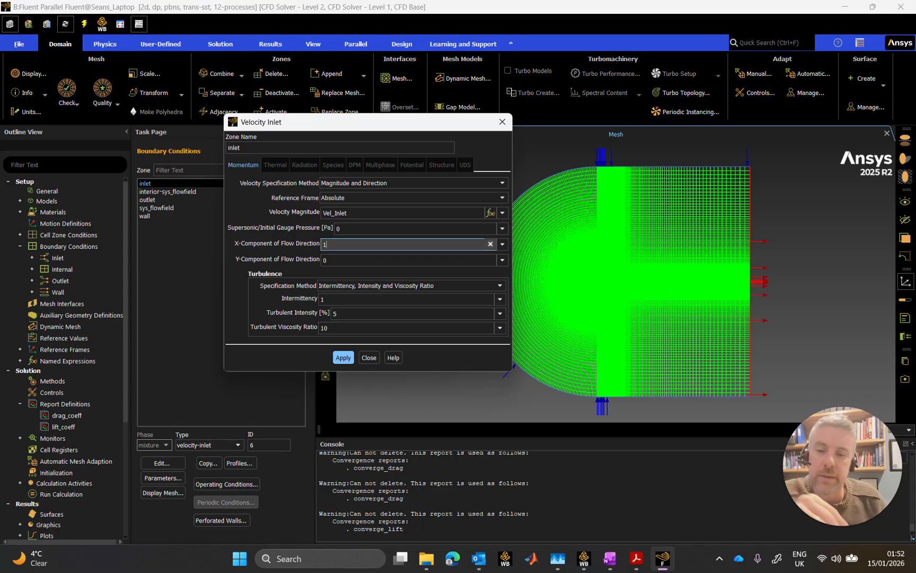
left_click(502, 244)
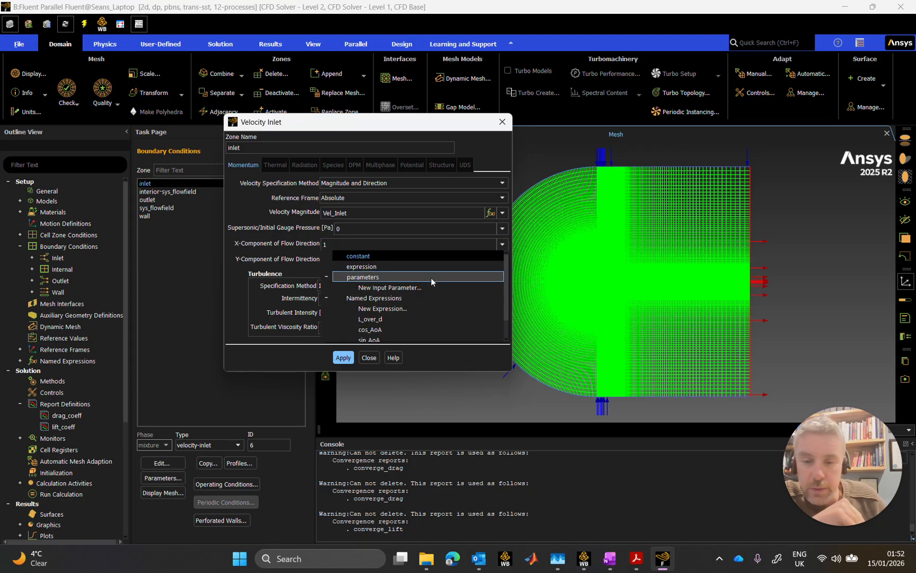
scroll(424, 286, "down", 1)
left_click(401, 308)
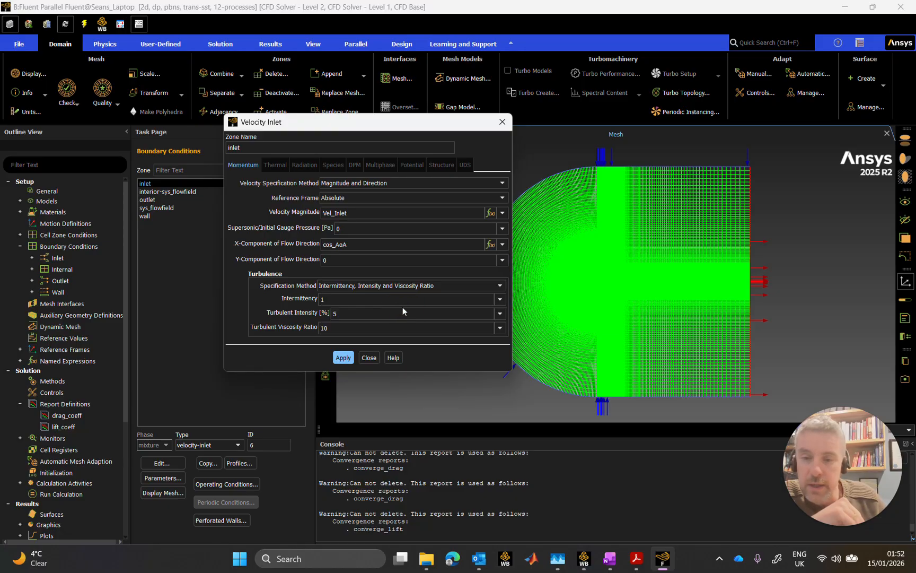
Set the inlet's Y-component of flow direction to the named expression sin_AoA, then apply and close the boundary settings.
left_click(357, 260)
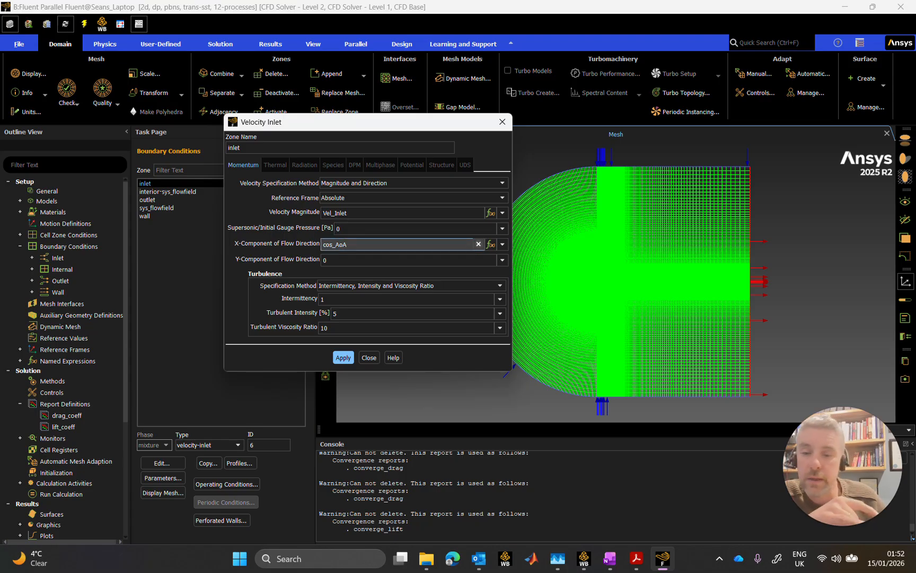
left_click(502, 260)
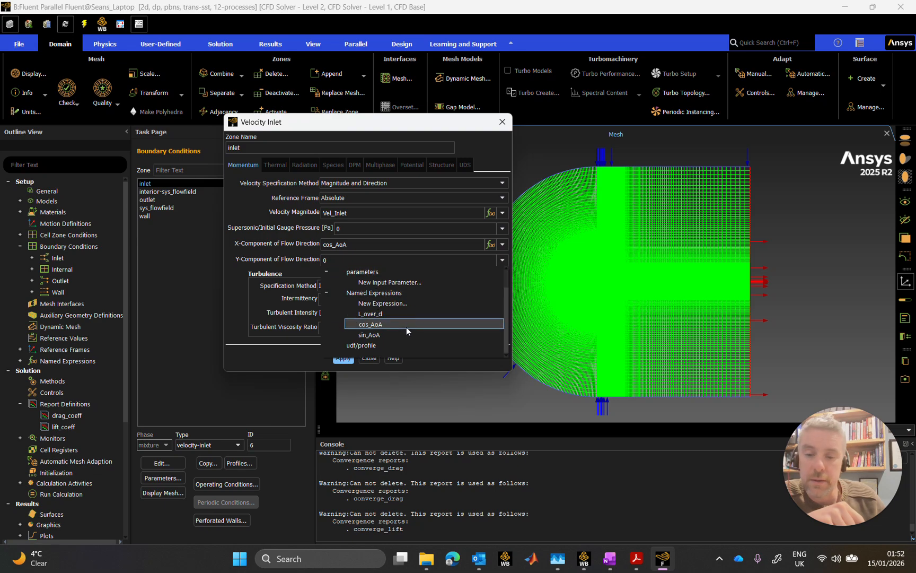
left_click(393, 334)
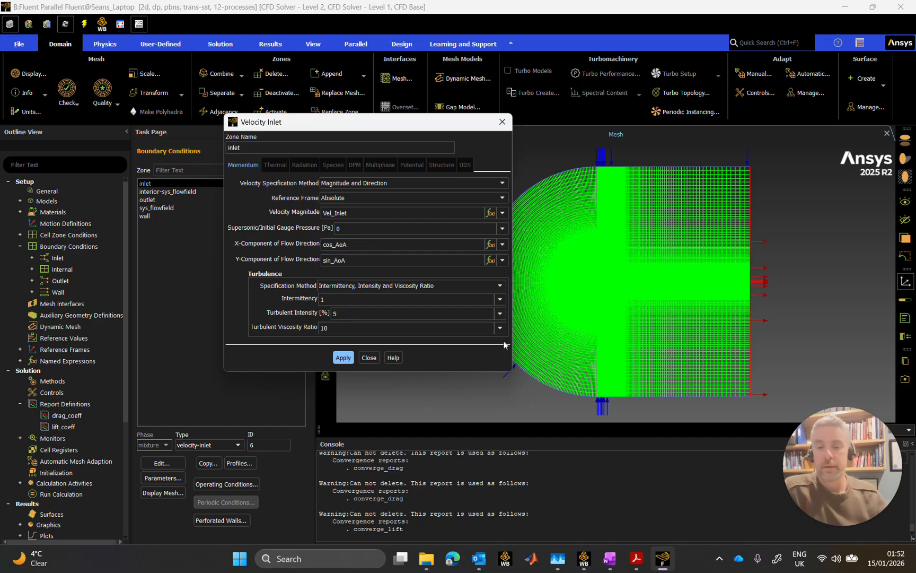
left_click(349, 358)
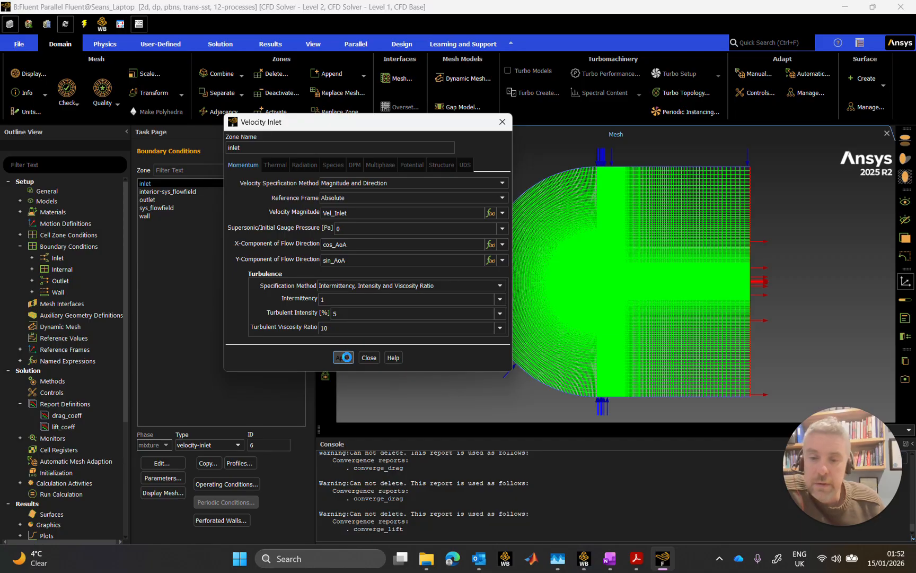
left_click(370, 357)
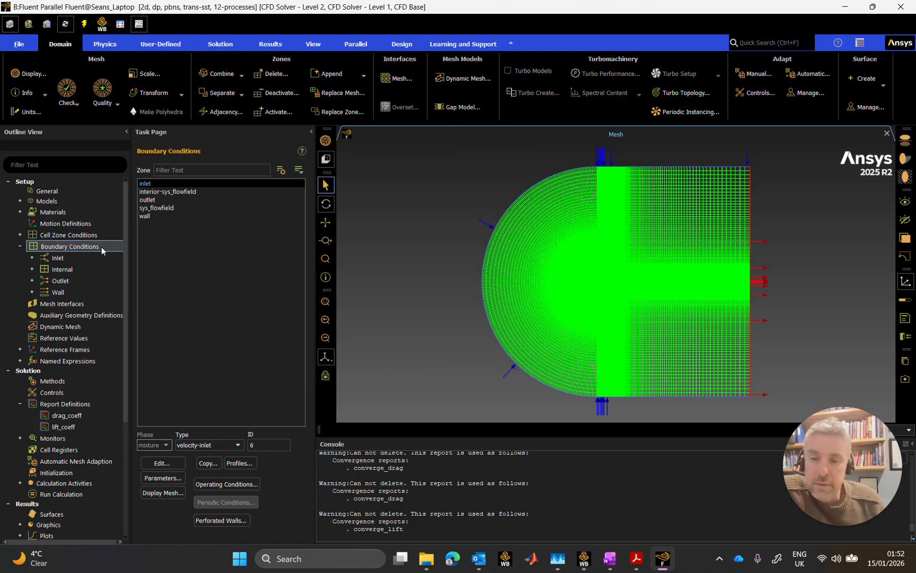
Switch to Workbench and check the value and unit of the AoA parameter in the table of design points.
mouse_move(557, 558)
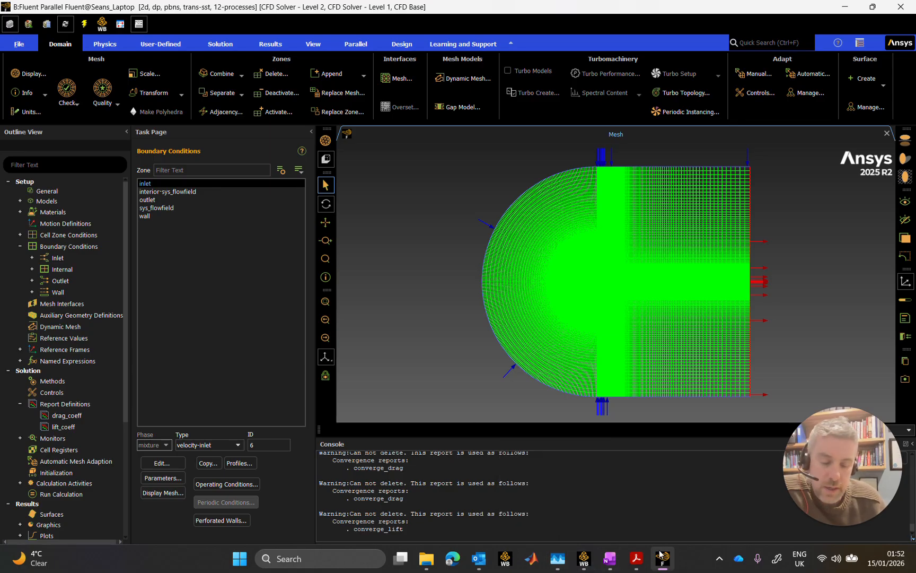
left_click(589, 562)
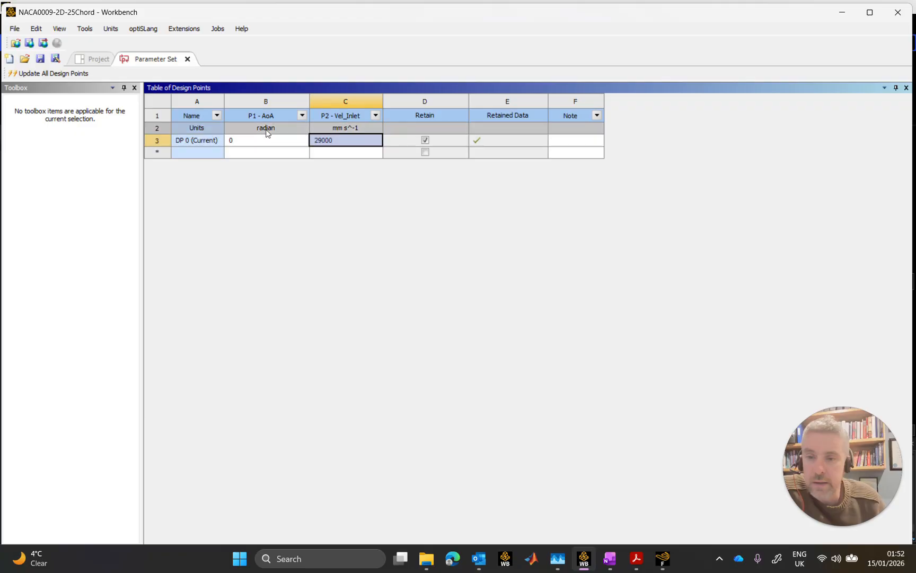
left_click(269, 130)
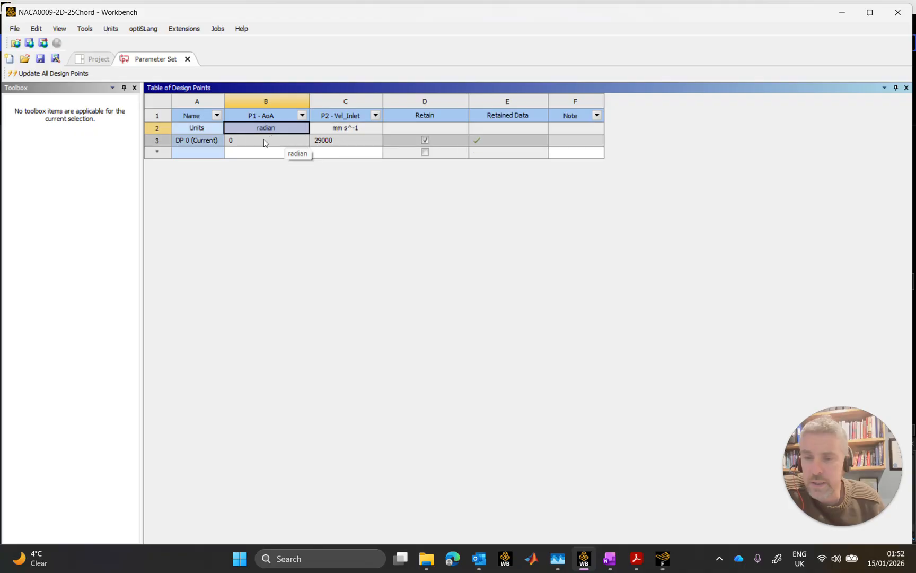
left_click(243, 141)
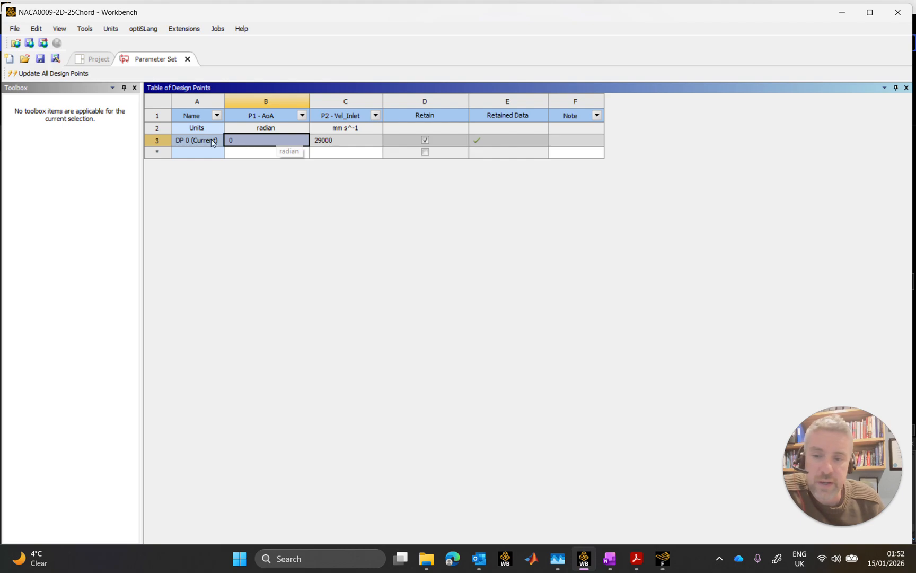
left_click(270, 127)
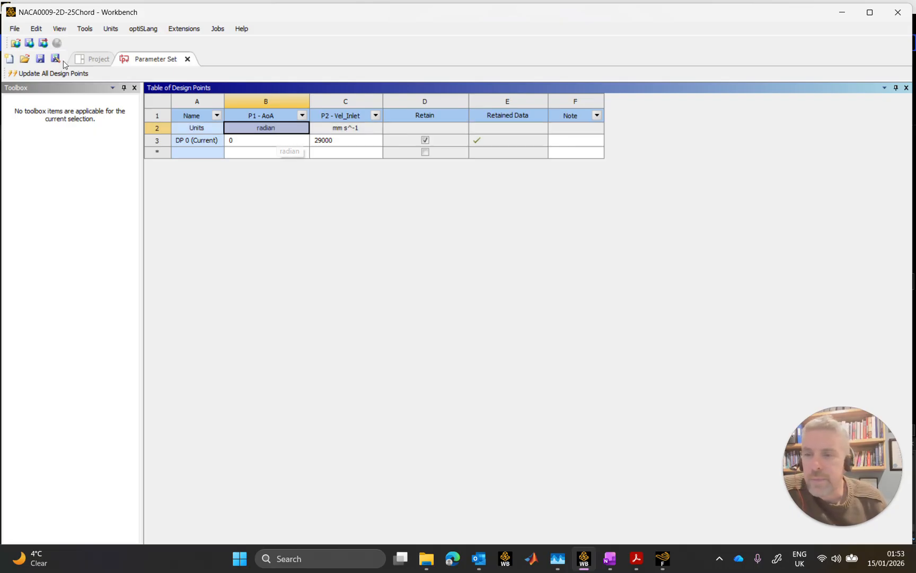
left_click(64, 29)
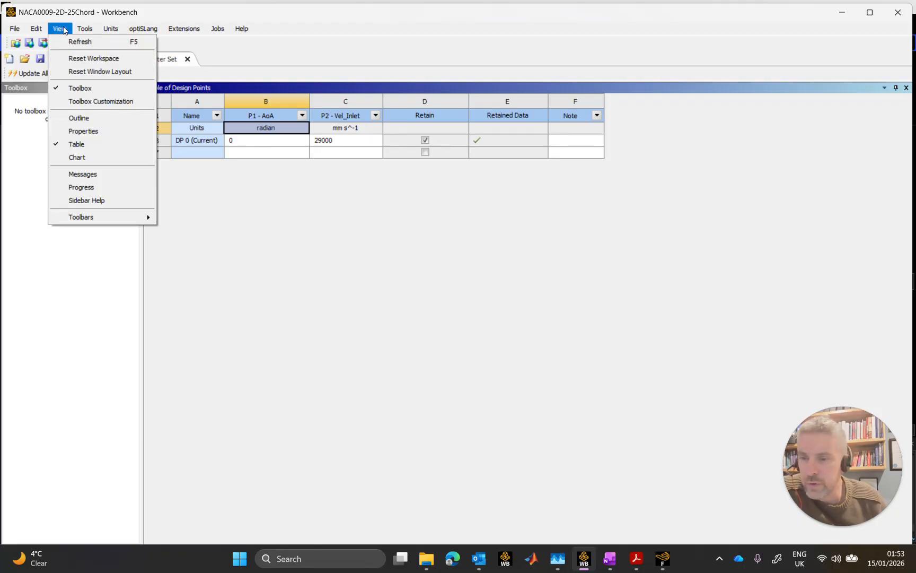
left_click(93, 131)
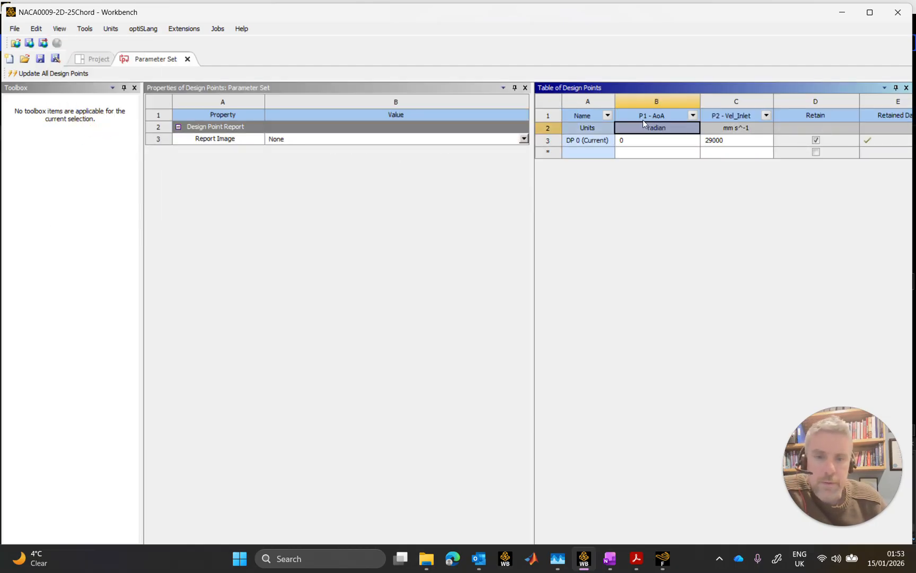
left_click(524, 87)
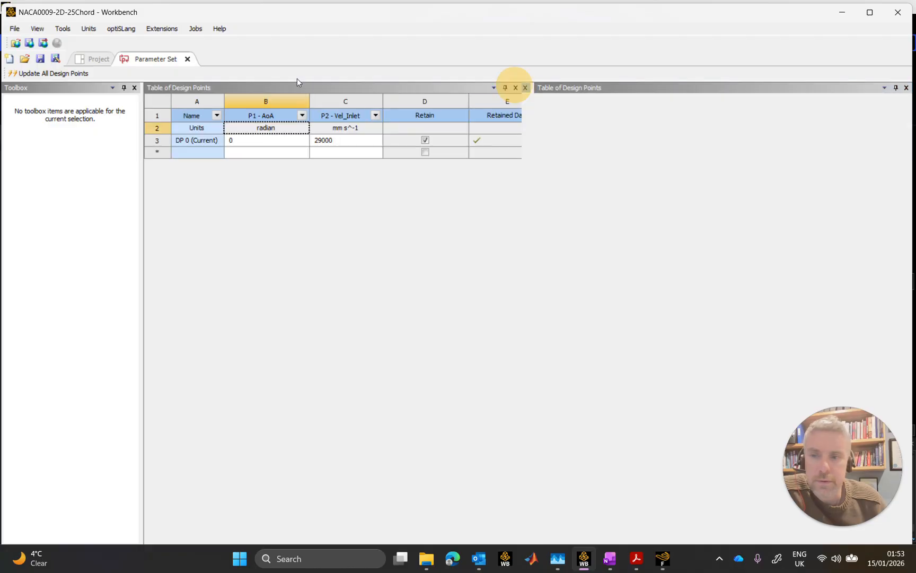
Show the outline of all parameters, check the AoA unit there, and float the outline below the table of design points.
left_click(62, 29)
mouse_move(40, 29)
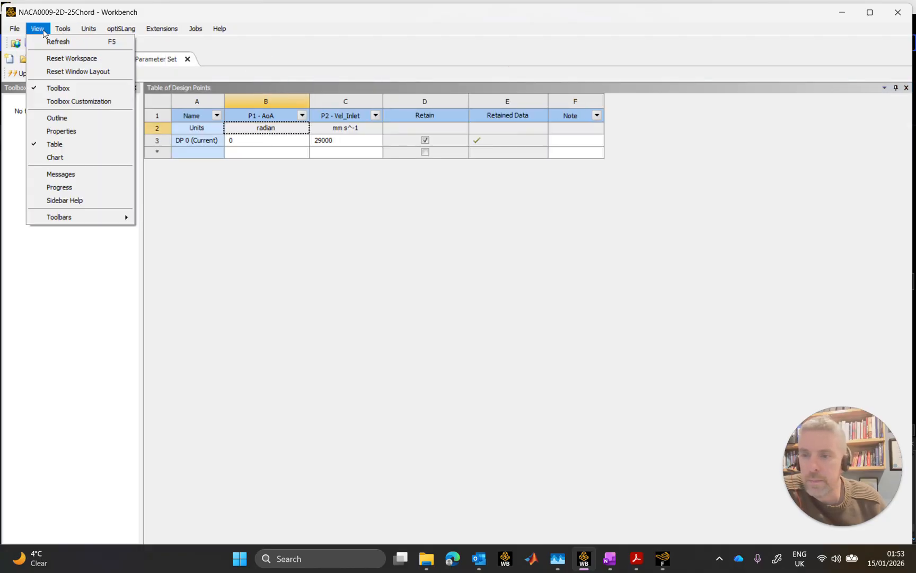
left_click(70, 115)
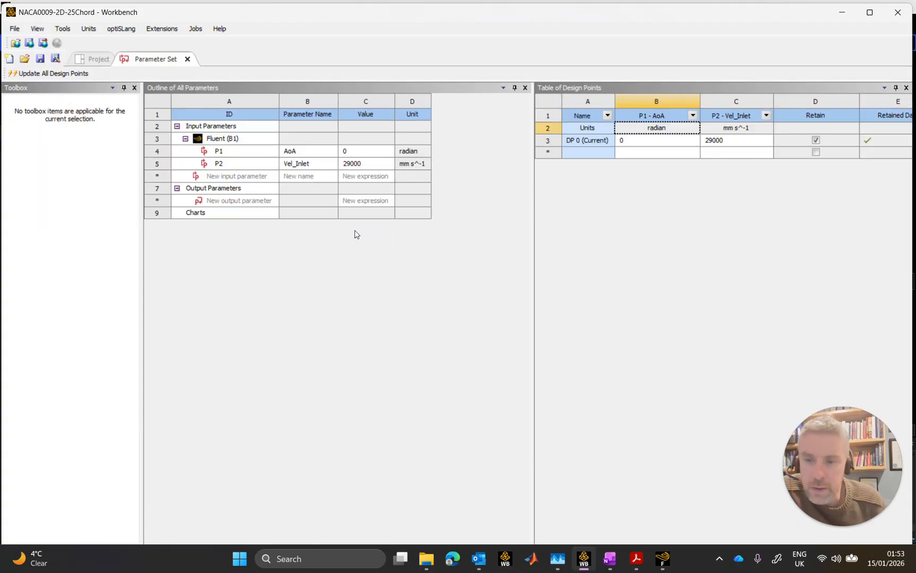
left_click(414, 152)
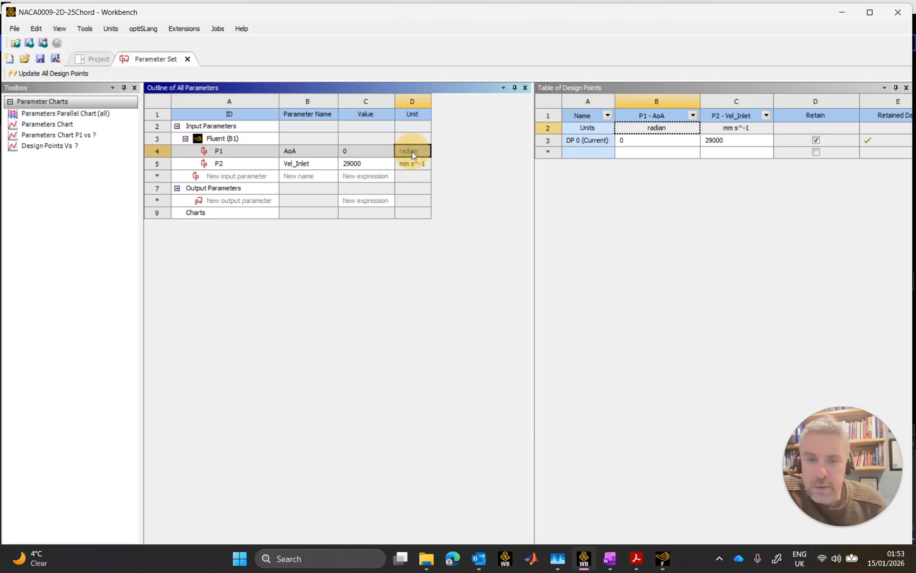
right_click(413, 152)
left_click(449, 145)
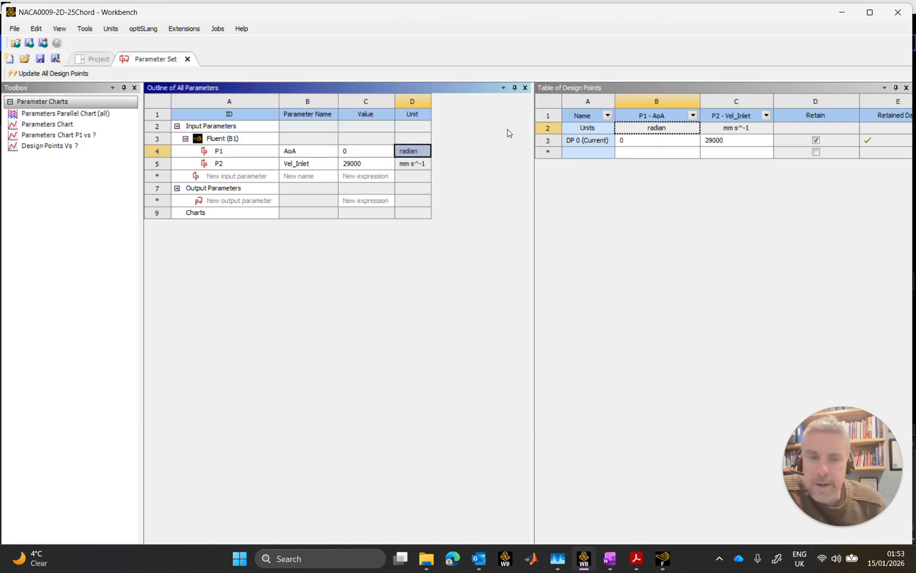
left_click_drag(486, 88, 432, 197)
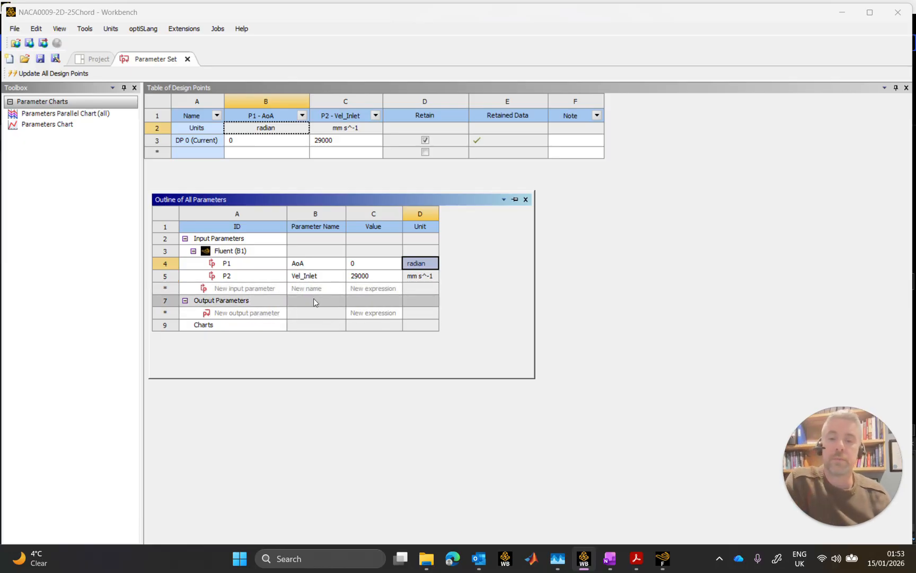
Return to Fluent and review the inlet's velocity magnitude and flow direction settings, closing them without changes.
left_click(662, 559)
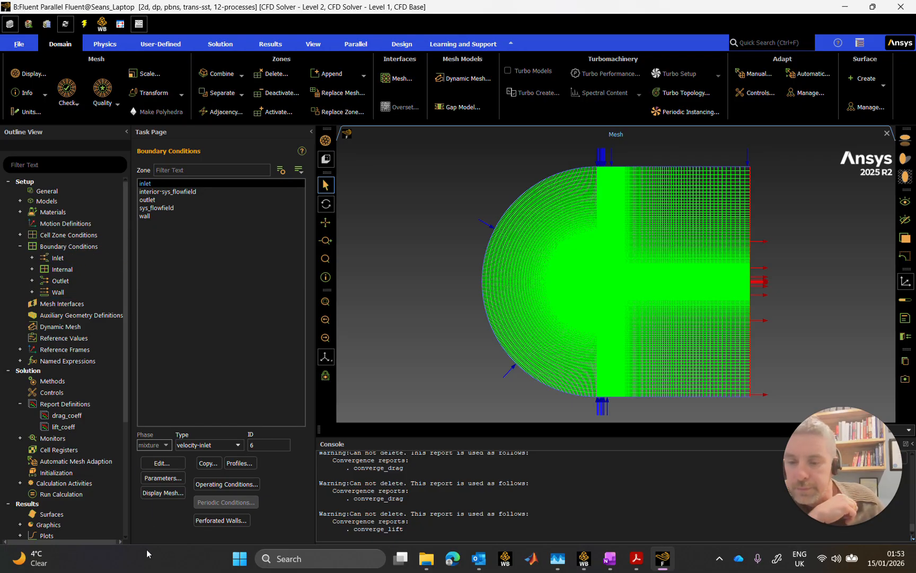
left_click(158, 462)
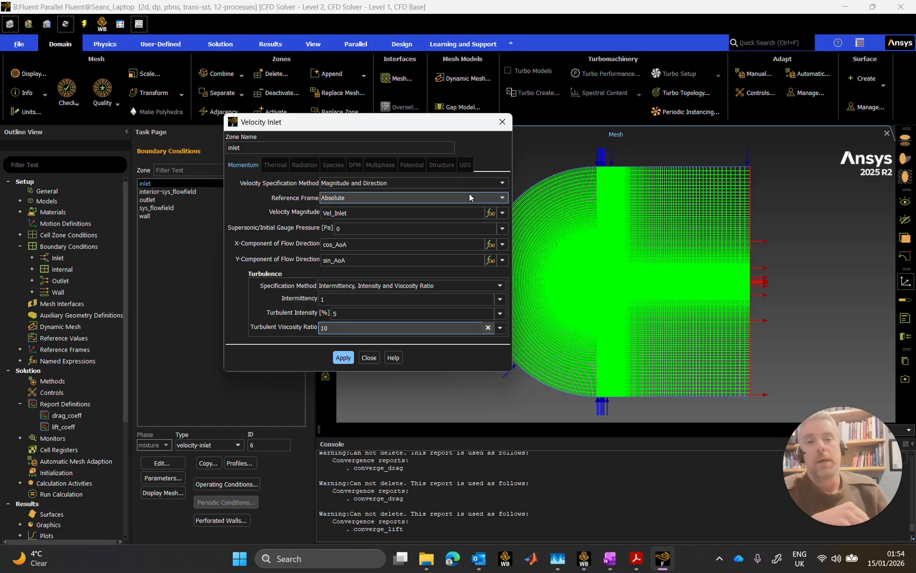
left_click(504, 123)
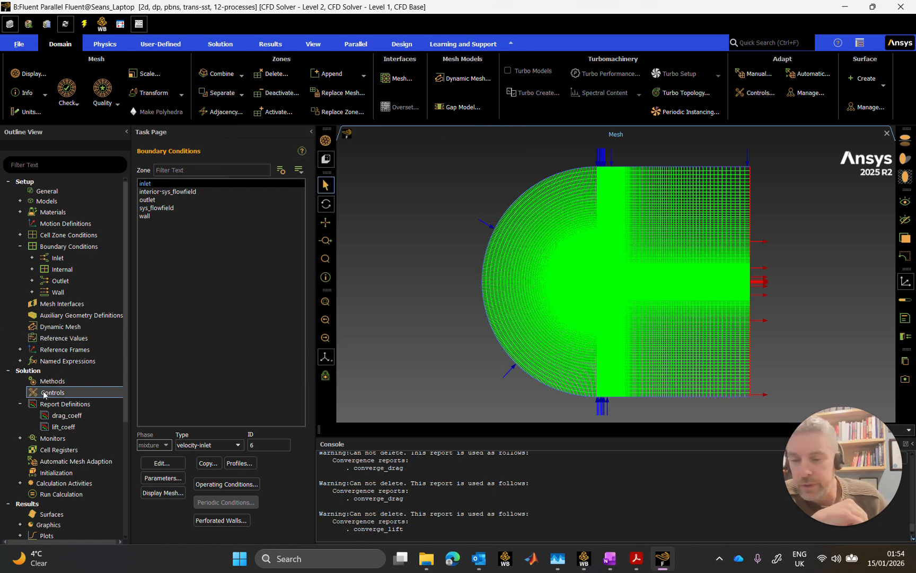
Open the drag_coeff report definition and try a force vector X component of 0.8.
double_click(73, 415)
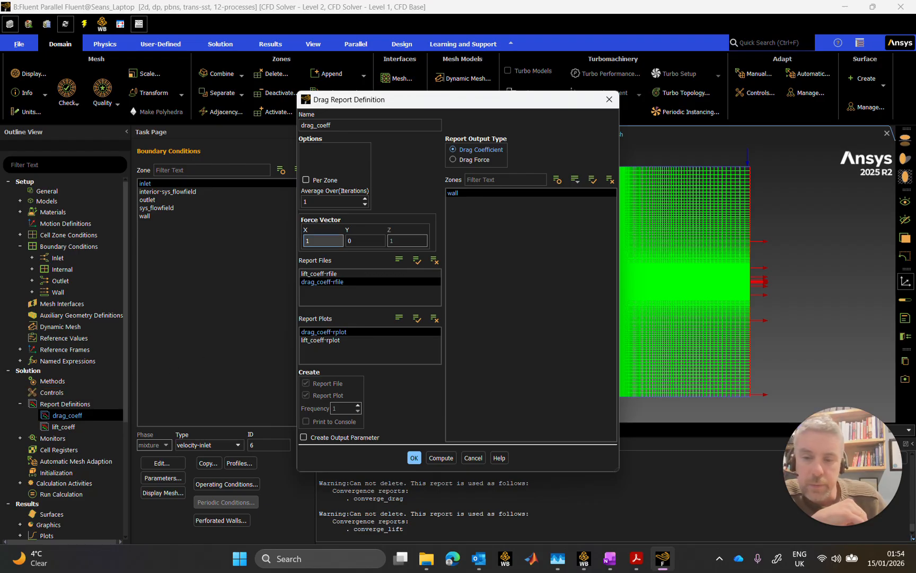
left_click(301, 241)
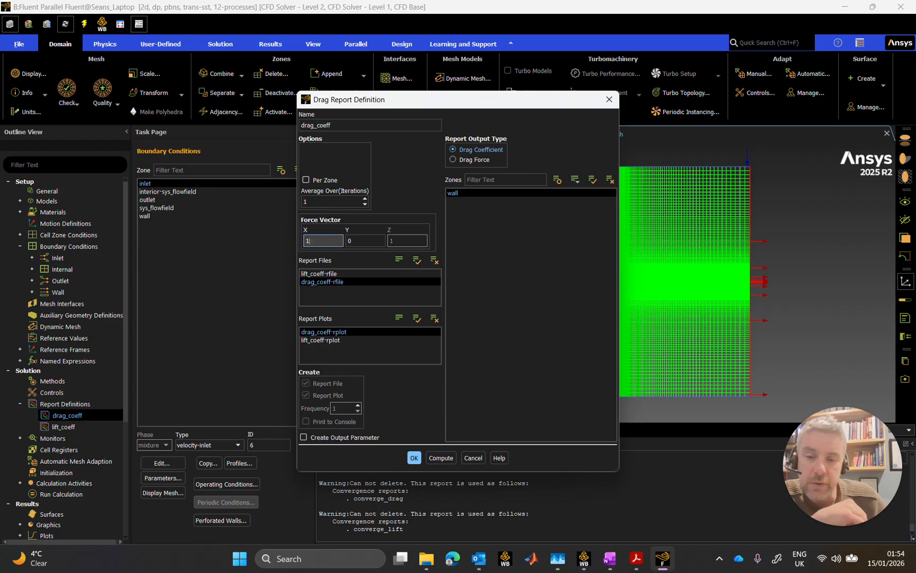
double_click(311, 241)
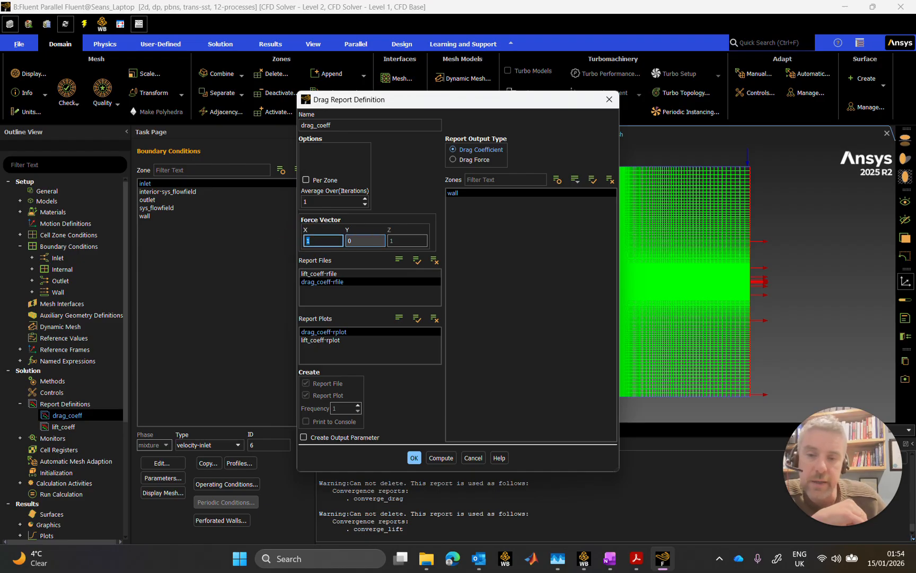
left_click(318, 239)
left_click_drag(318, 240, 301, 238)
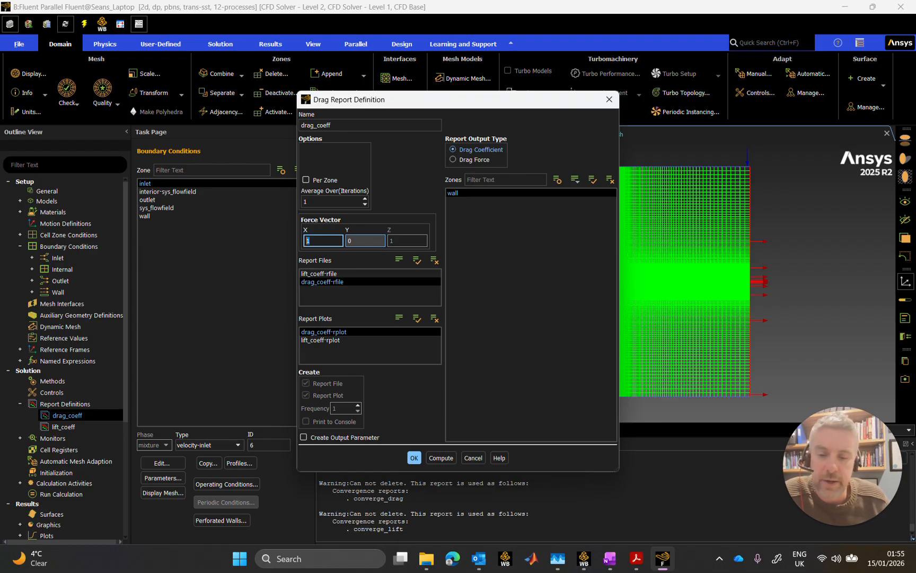
type("0.8")
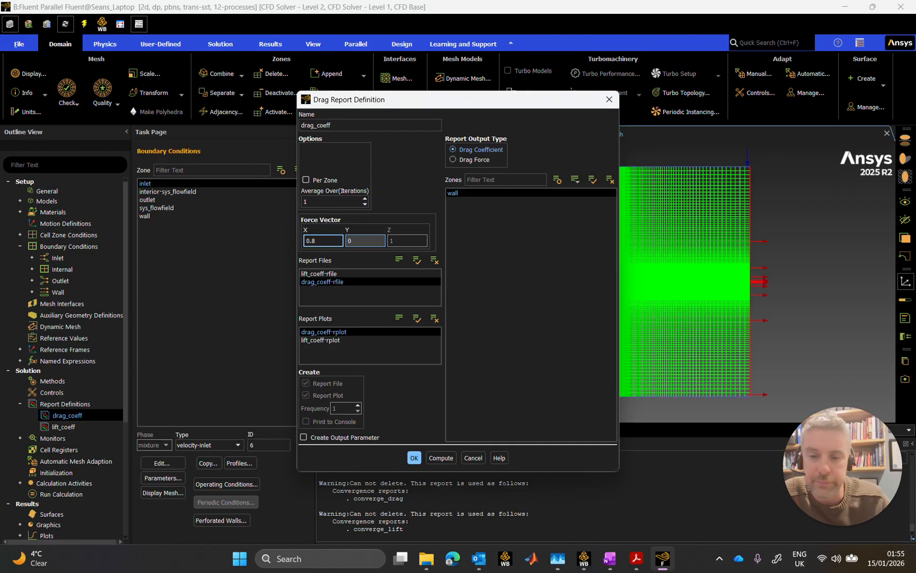
Restore the drag report's force vector X component to 1 and close the definition without saving.
key("BackSpace")
key("BackSpace")
key("BackSpace")
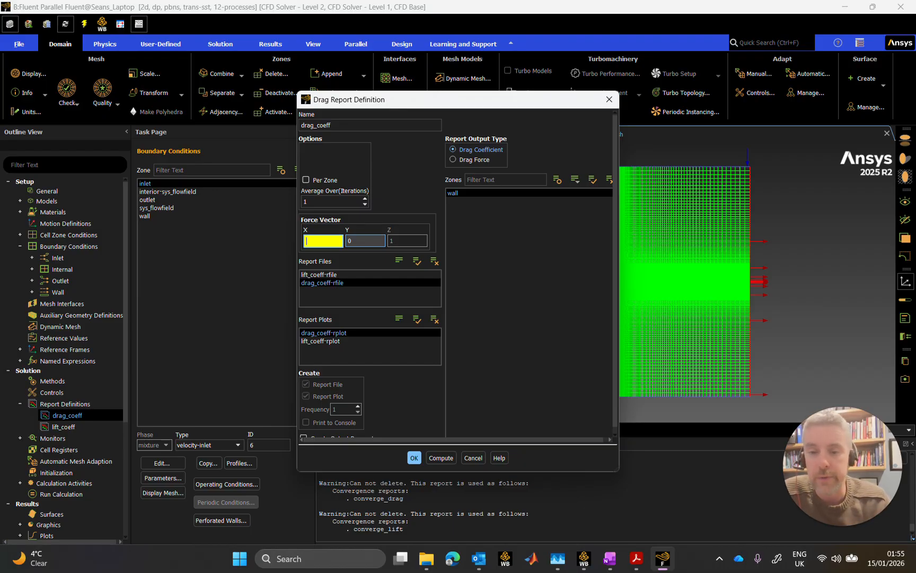
type("1")
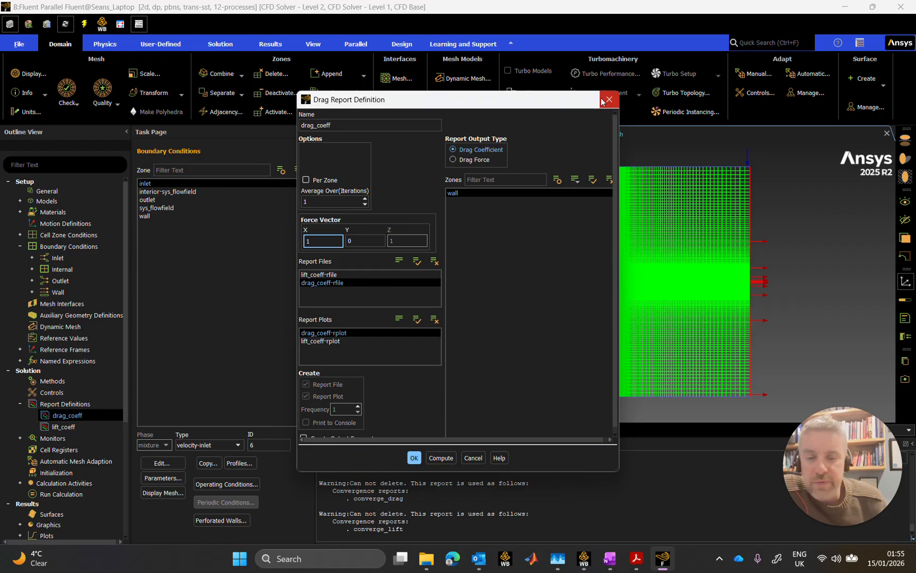
scroll(328, 414, "down", 1)
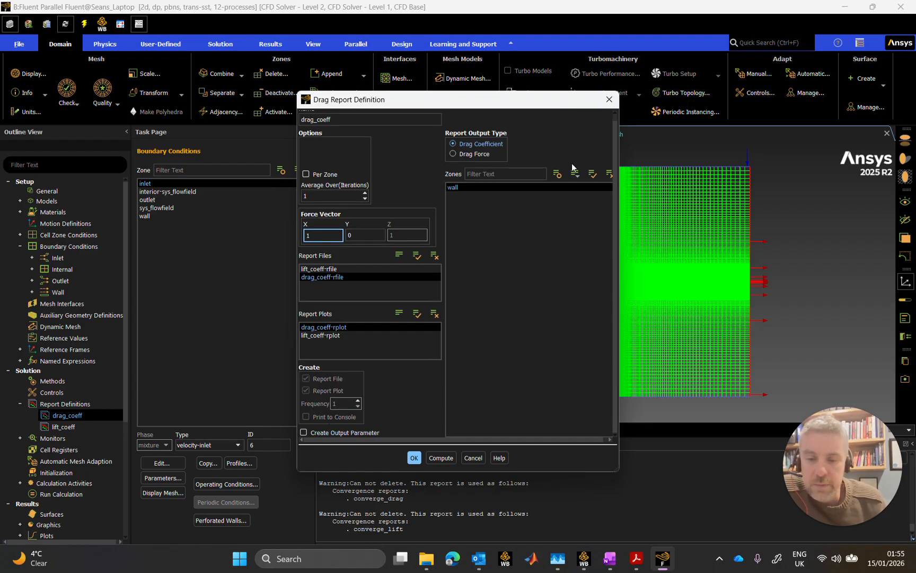
left_click(609, 99)
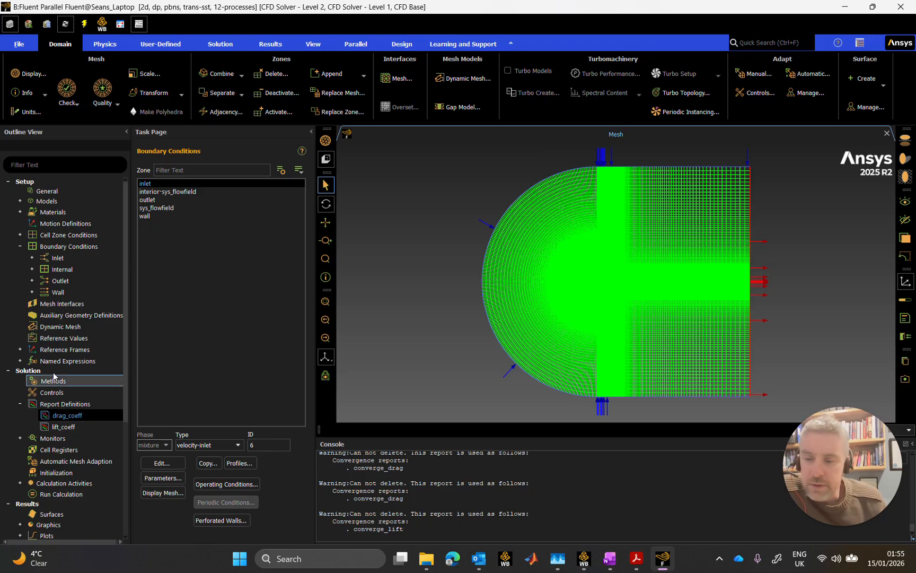
Try to delete the drag_coeff report definition.
left_click(79, 410)
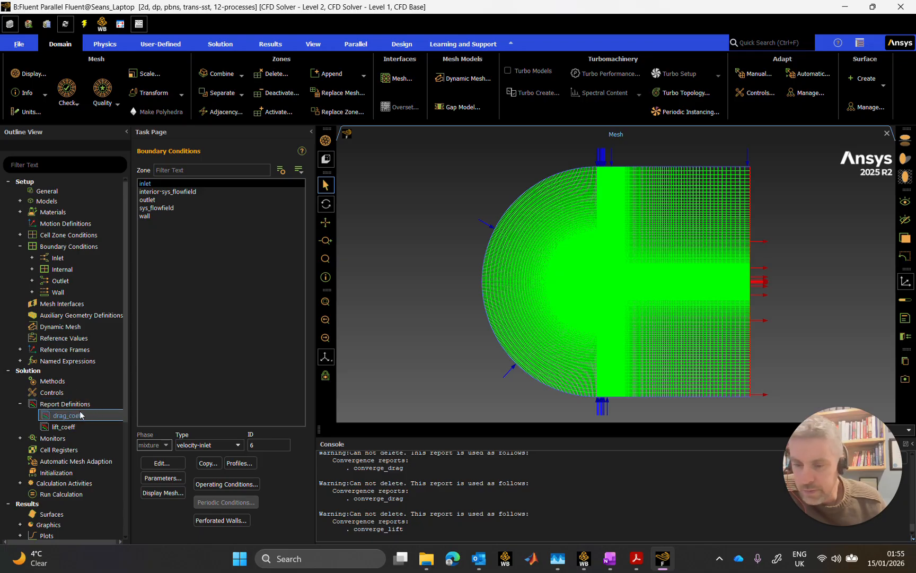
right_click(75, 416)
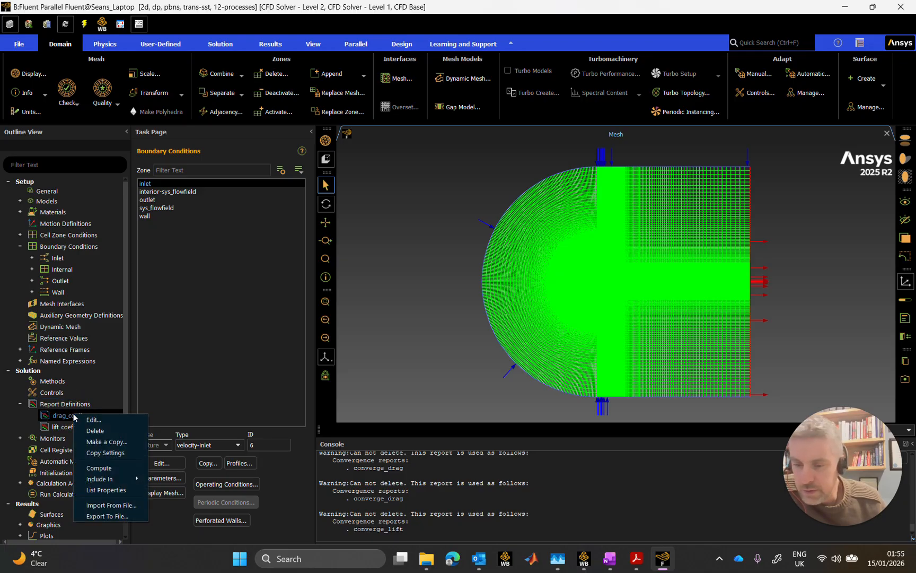
left_click(95, 430)
left_click(450, 290)
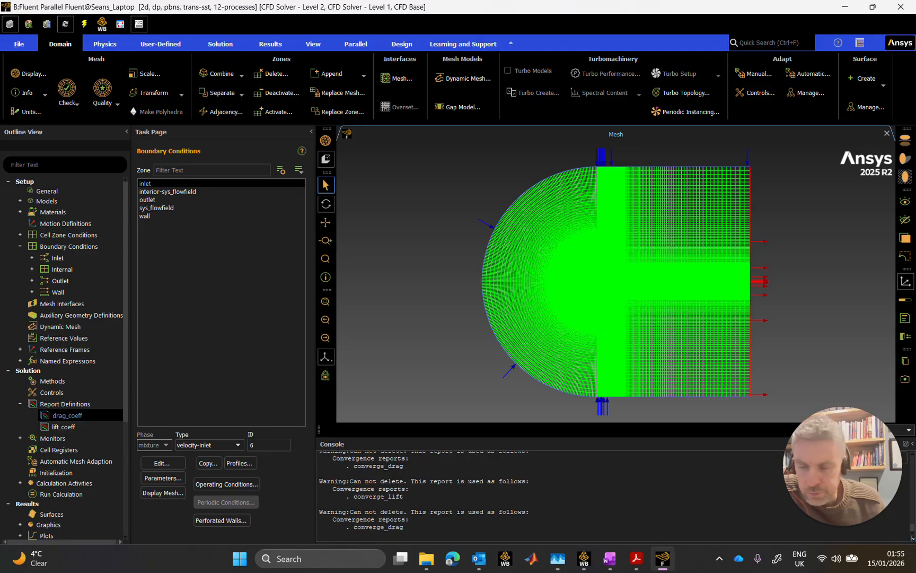
Delete the converge_lift and converge_drag convergence conditions from the solution monitors.
left_click(20, 437)
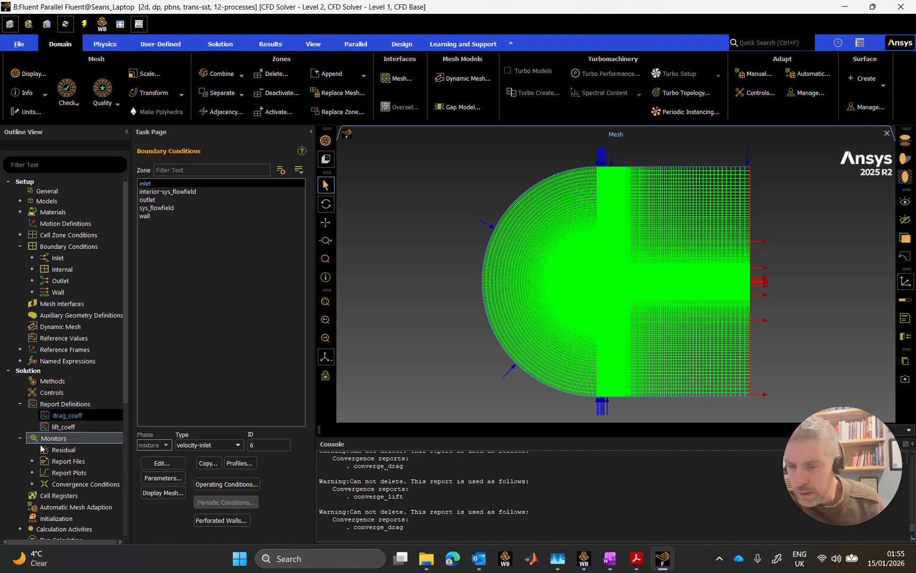
left_click(42, 484)
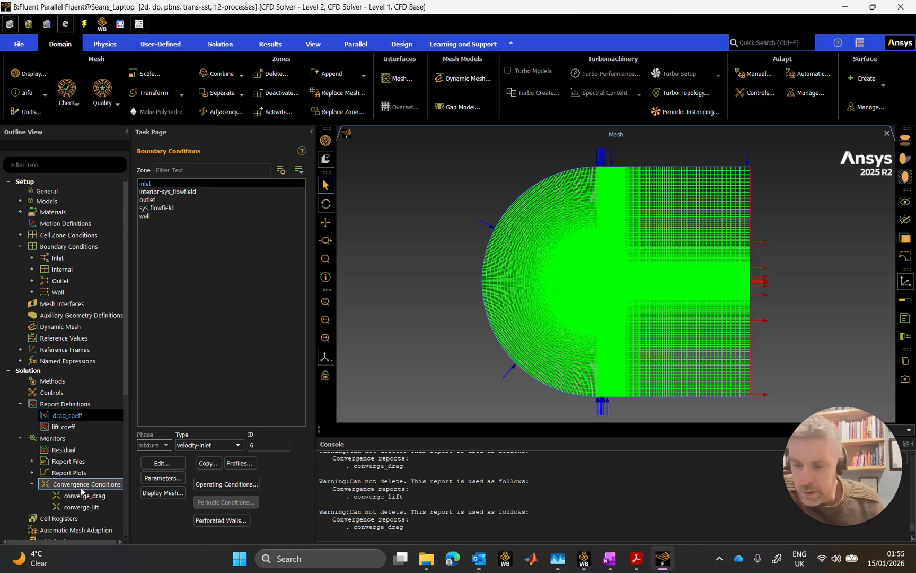
left_click(84, 506)
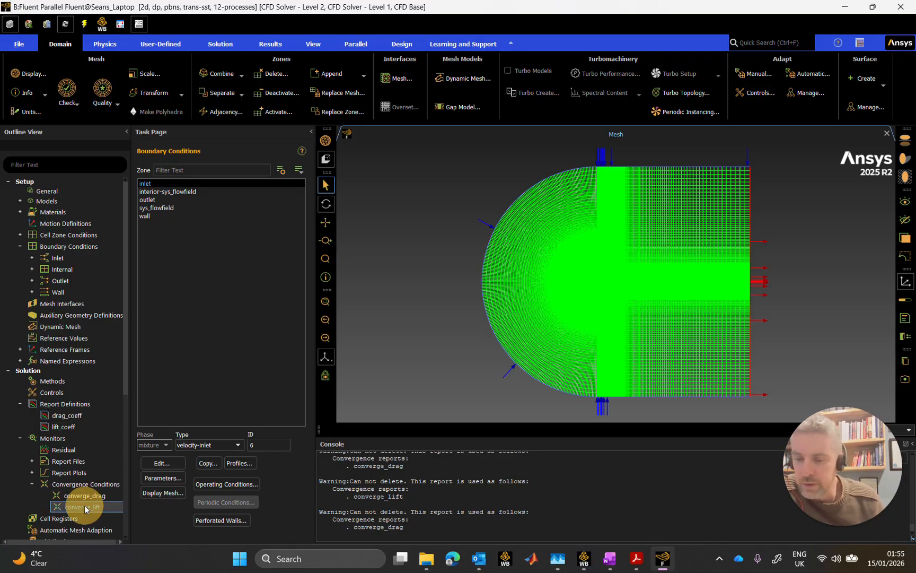
right_click(85, 506)
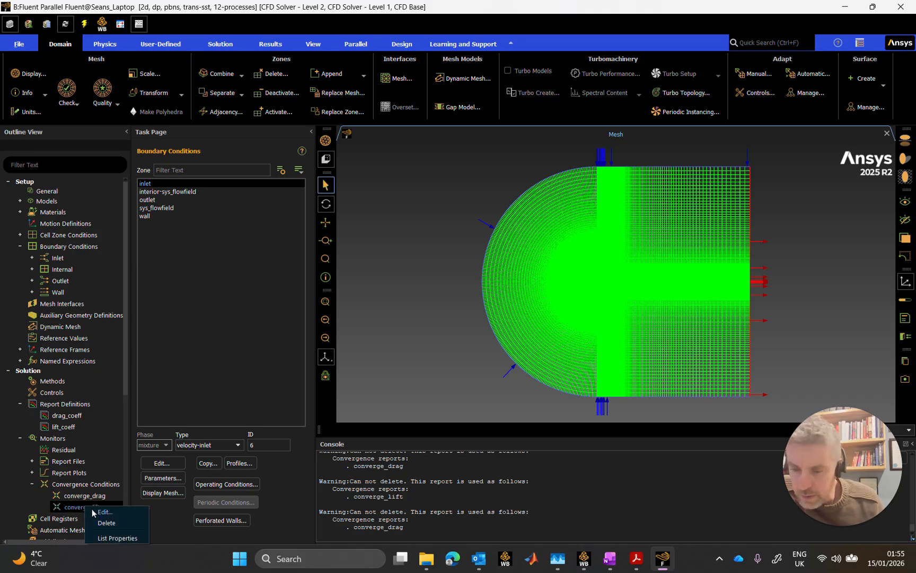
left_click(101, 518)
left_click(445, 289)
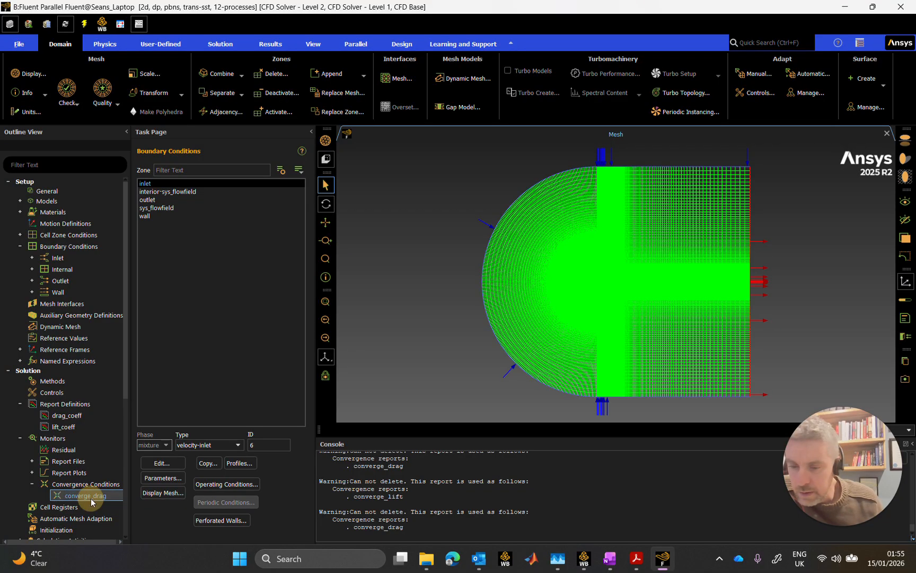
right_click(90, 498)
left_click(113, 515)
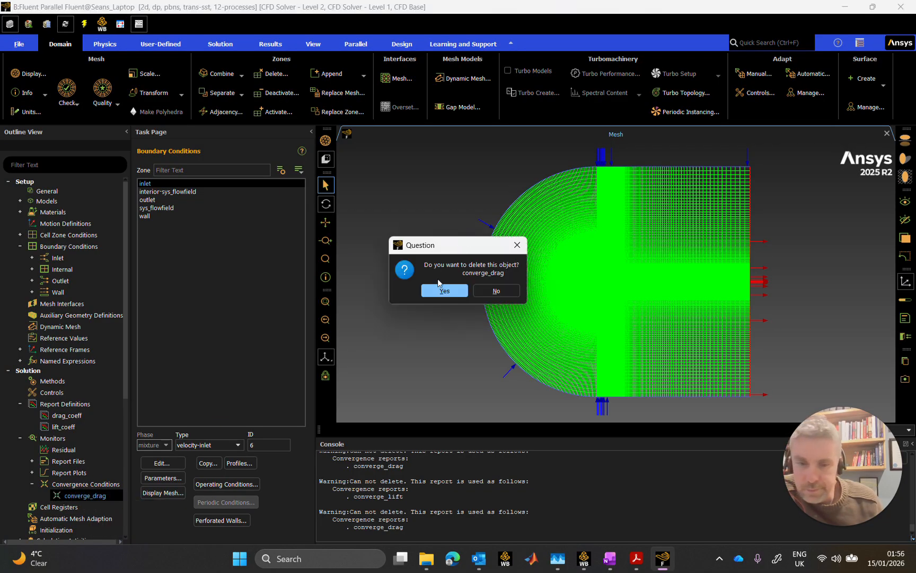
left_click(440, 288)
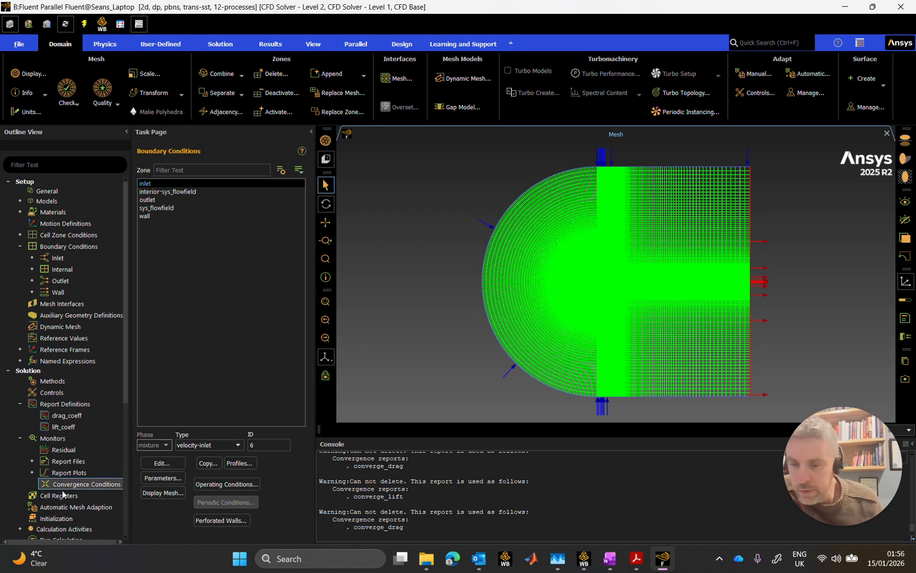
Delete the drag_coeff and lift_coeff report definitions, accepting their removal from all report files and plots.
right_click(69, 416)
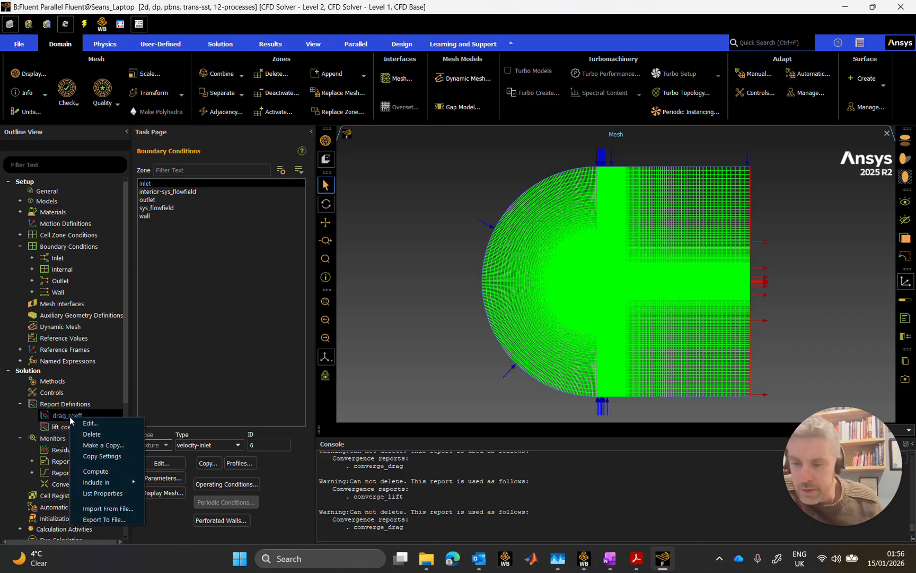
left_click(100, 435)
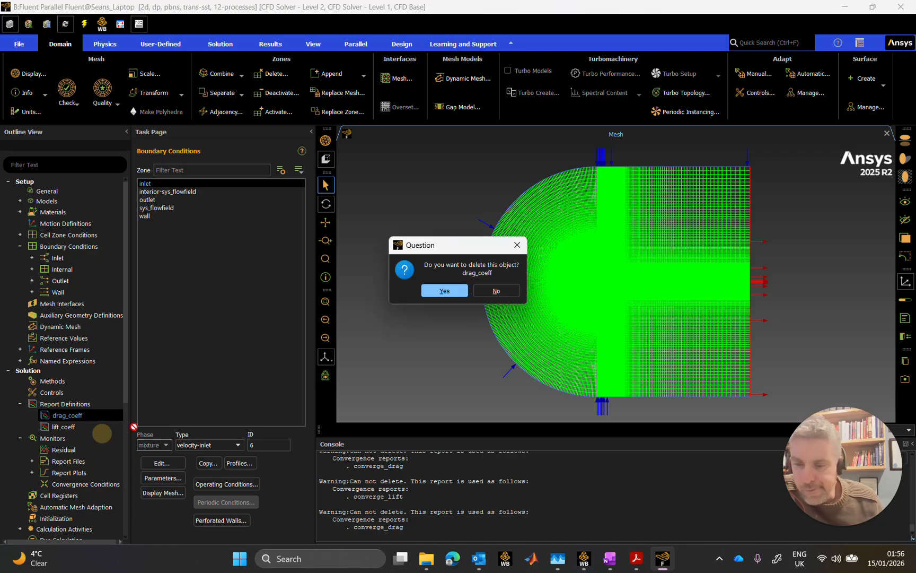
left_click(441, 292)
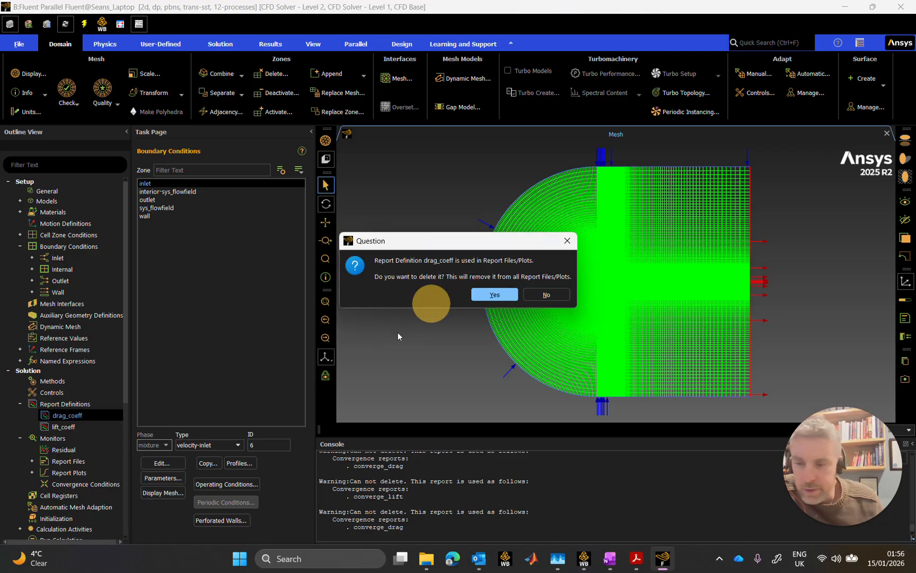
left_click(494, 294)
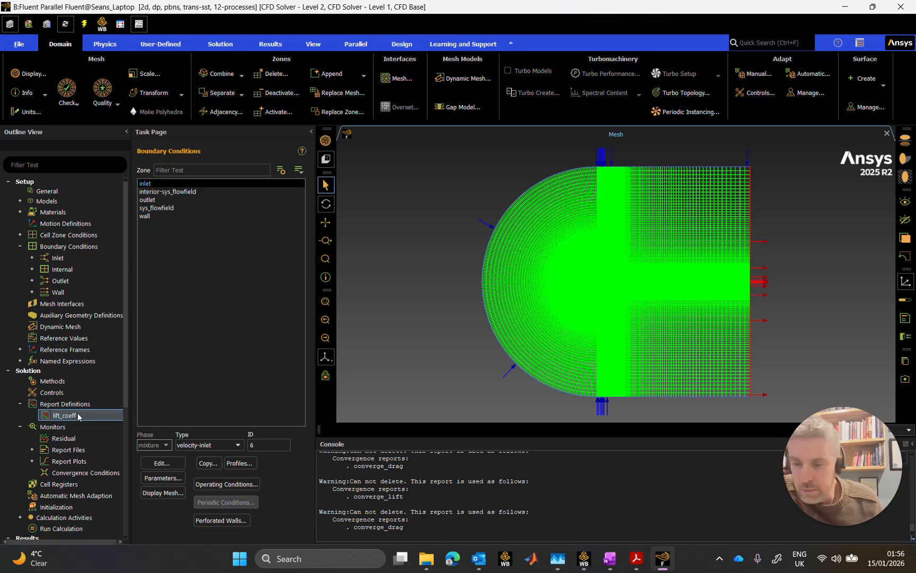
right_click(78, 416)
left_click(98, 430)
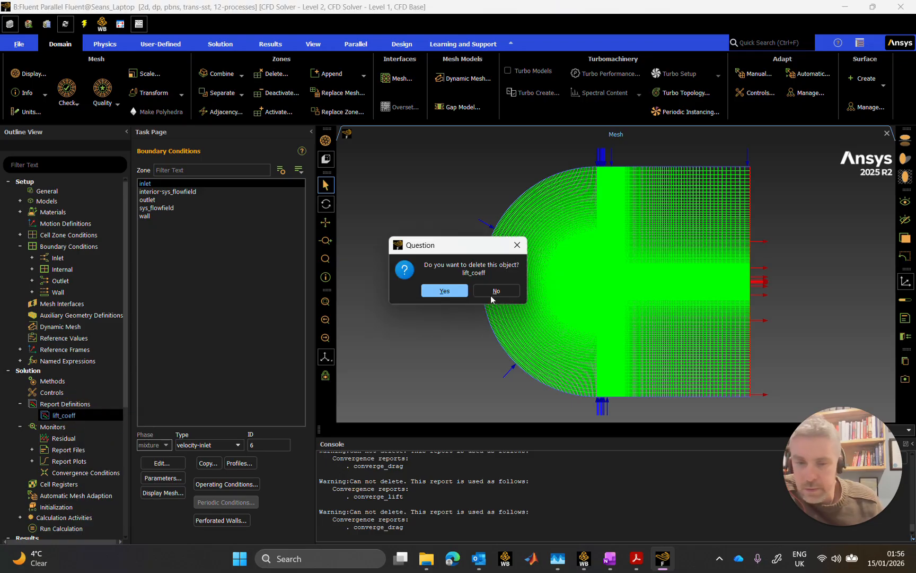
left_click(439, 292)
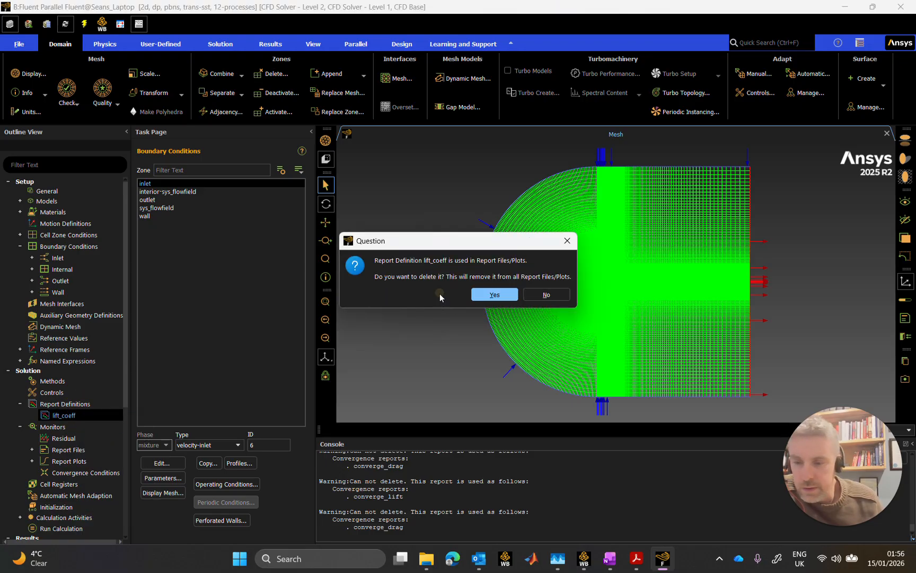
left_click(481, 295)
left_click(253, 272)
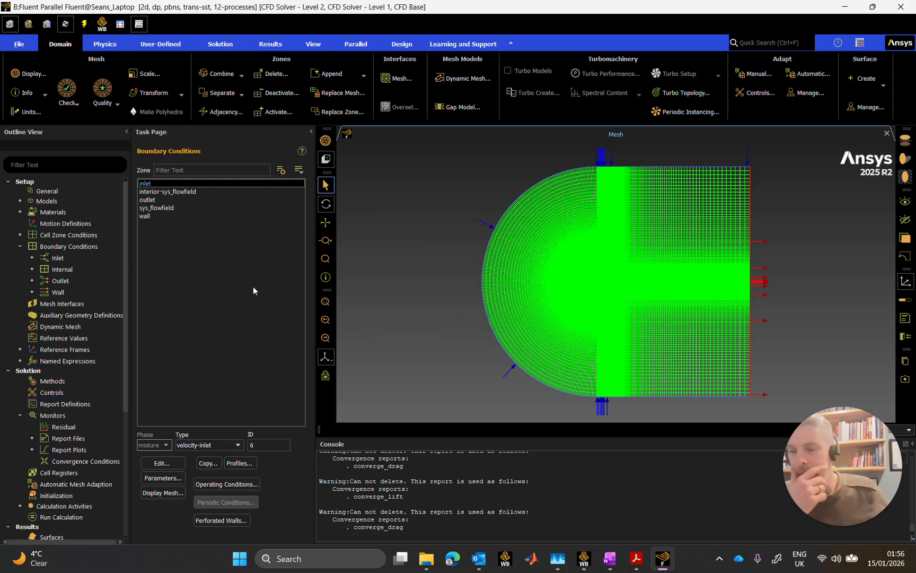
Start a new force-type report definition and name it force_full_x.
right_click(83, 405)
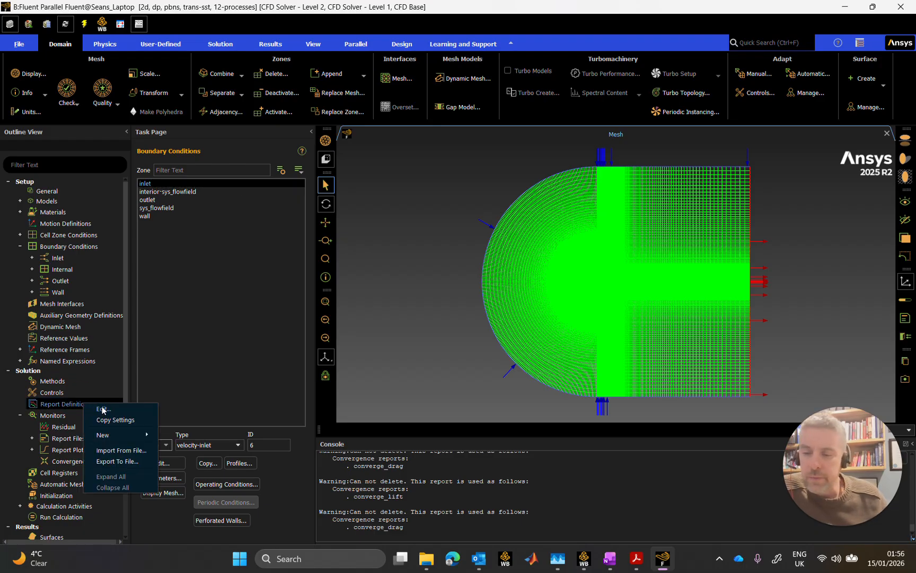
mouse_move(112, 432)
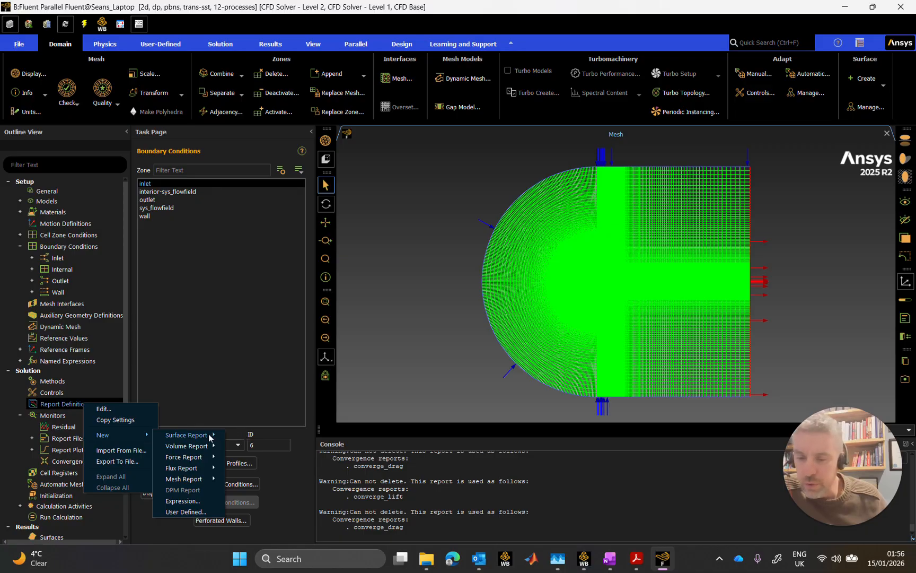
mouse_move(197, 456)
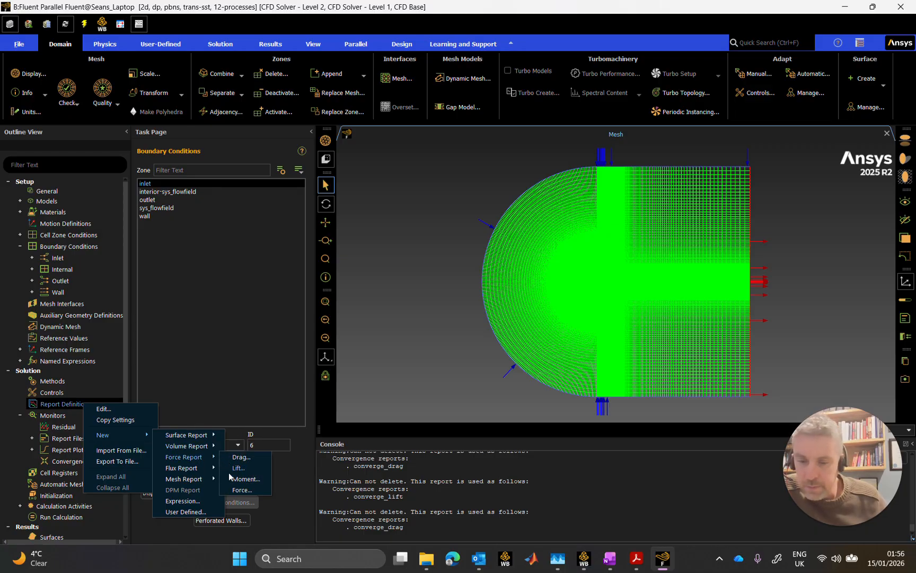
left_click(241, 489)
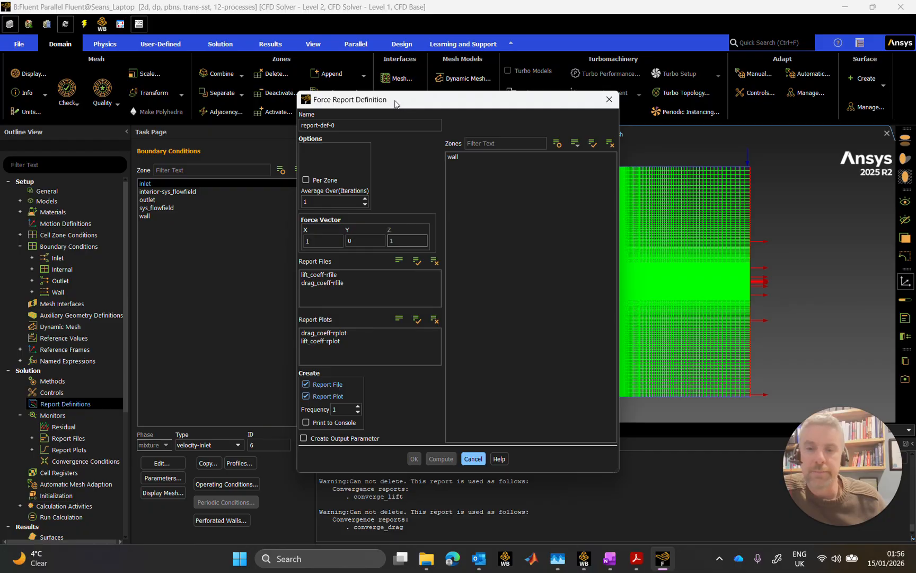
left_click_drag(343, 126, 275, 126)
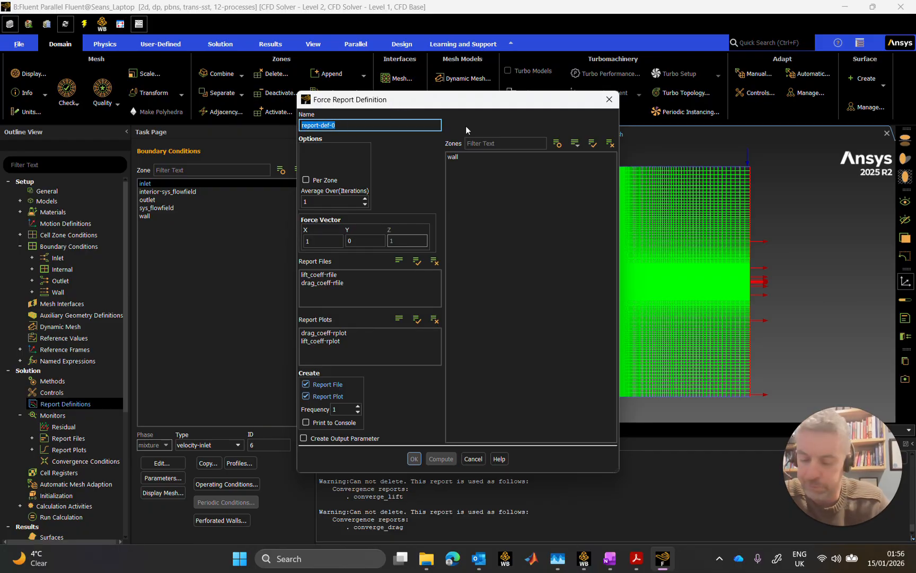
type("force")
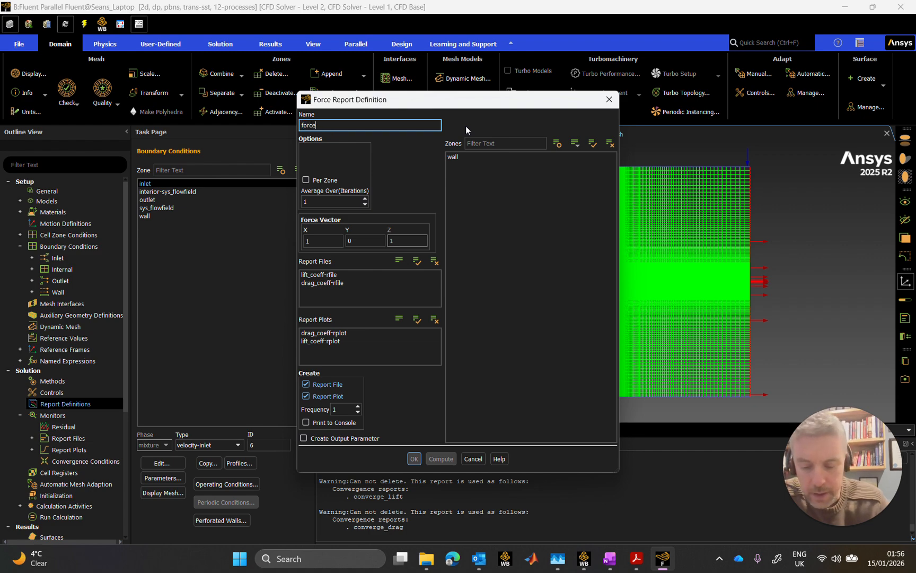
type("_full_")
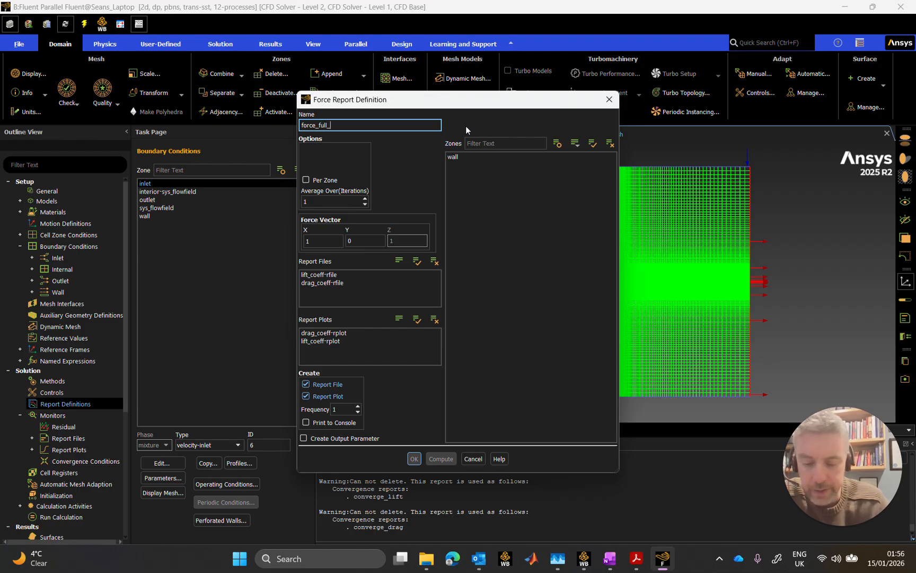
type("x")
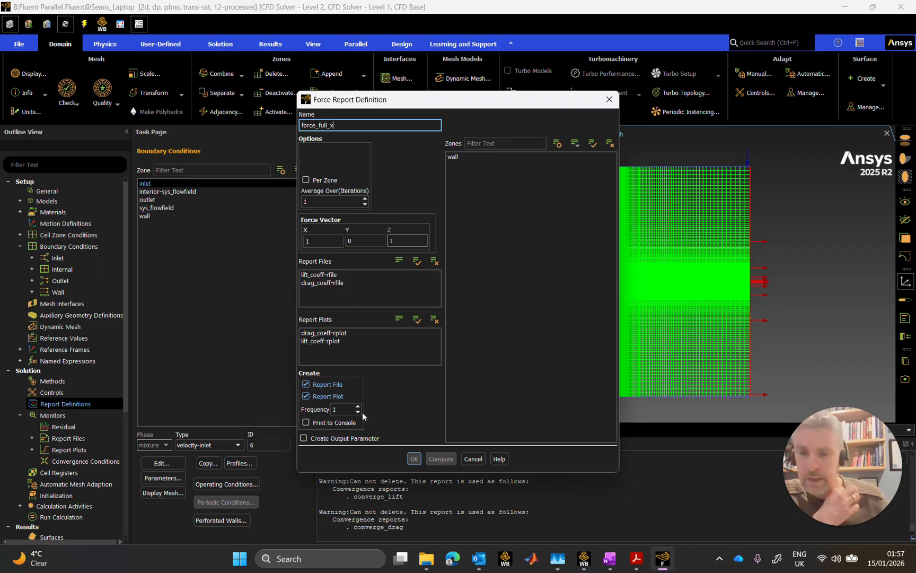
Turn off the report file and report plot for force_full_x, select the wall zone, and save the definition.
left_click(307, 385)
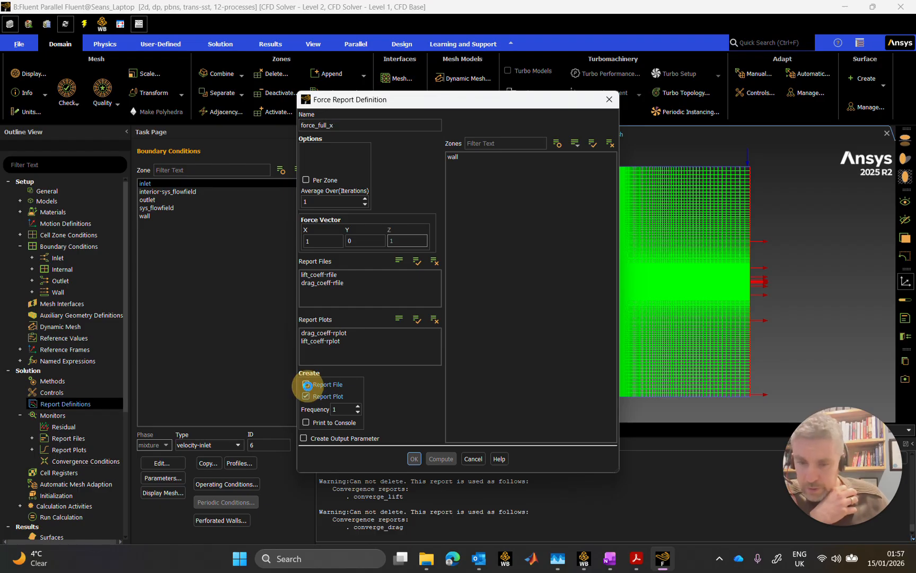
left_click(306, 396)
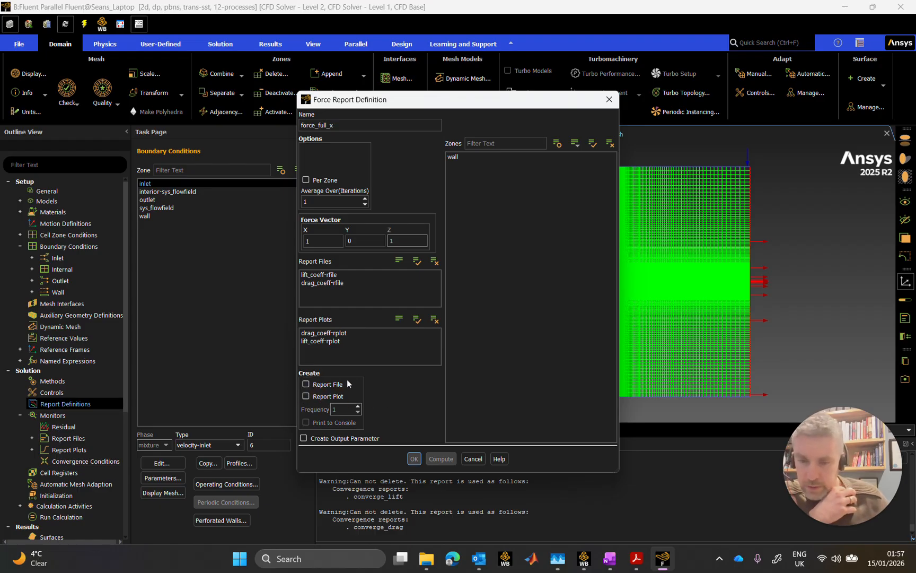
left_click(465, 157)
left_click(323, 241)
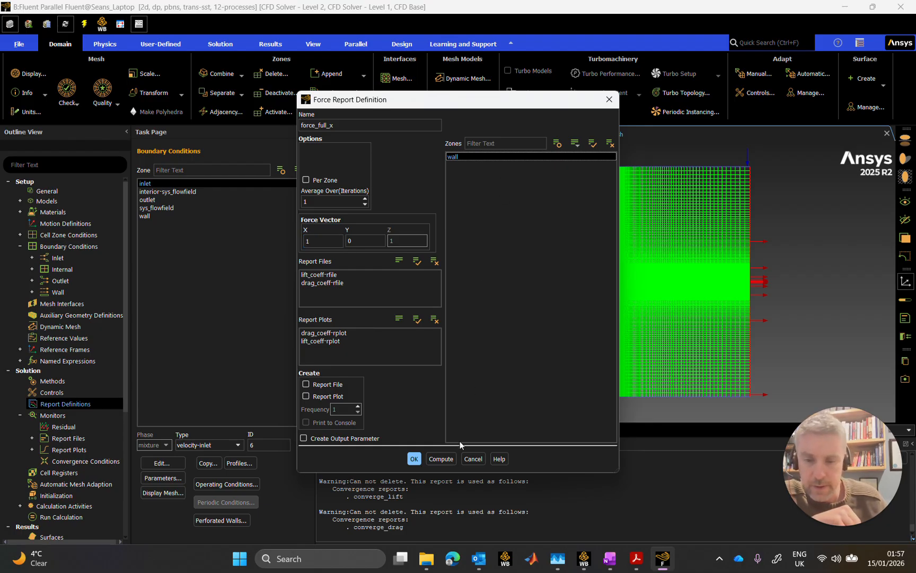
left_click(416, 459)
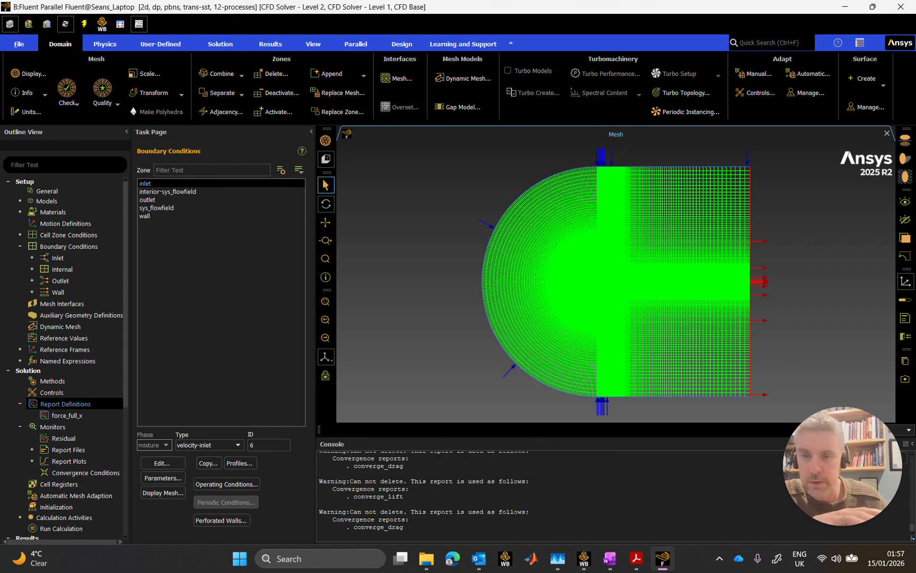
Start a second force-type report definition and name it force_full_y.
right_click(65, 404)
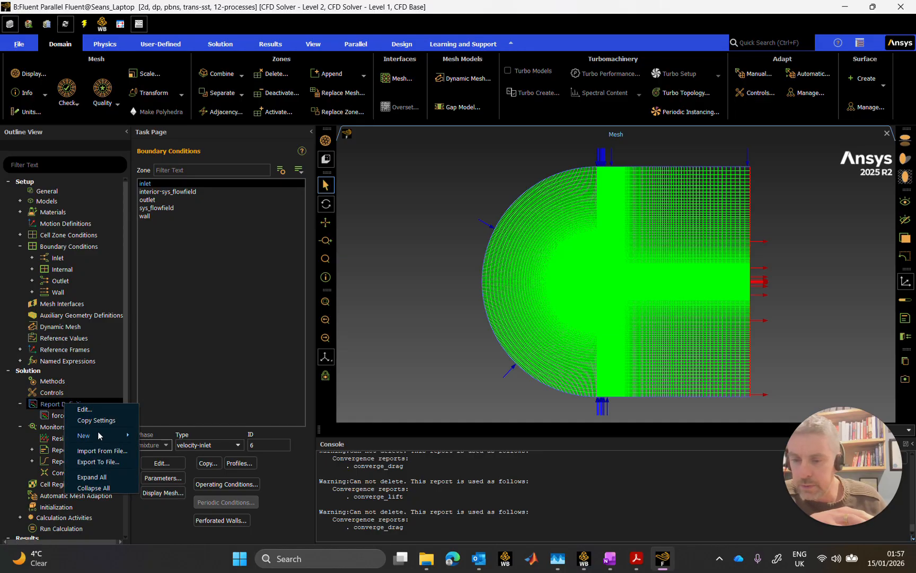
mouse_move(99, 435)
mouse_move(160, 462)
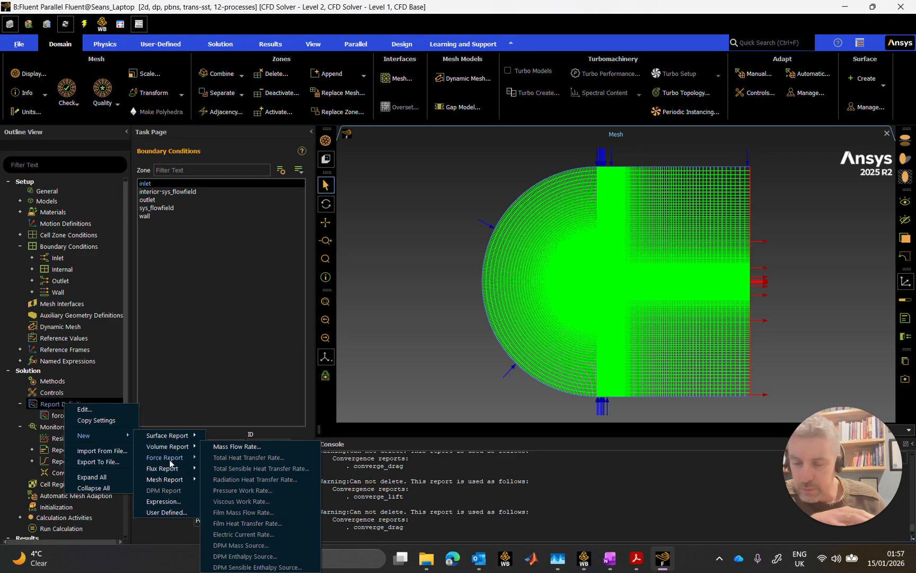
left_click(222, 491)
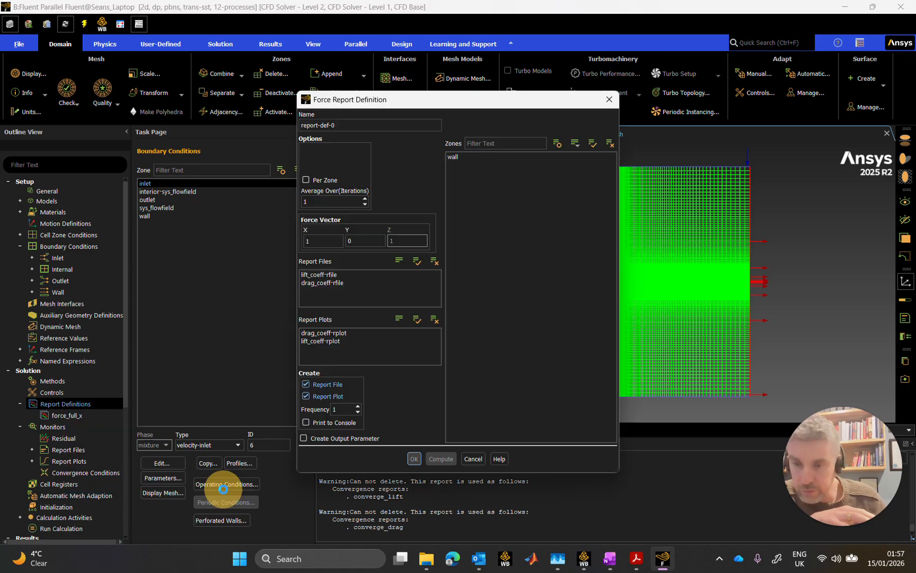
left_click_drag(337, 125, 301, 123)
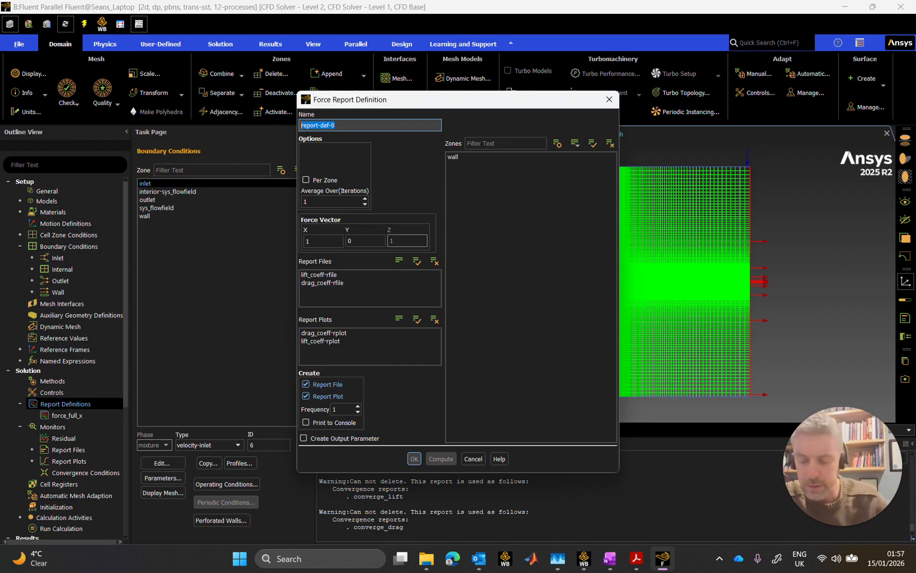
type("force")
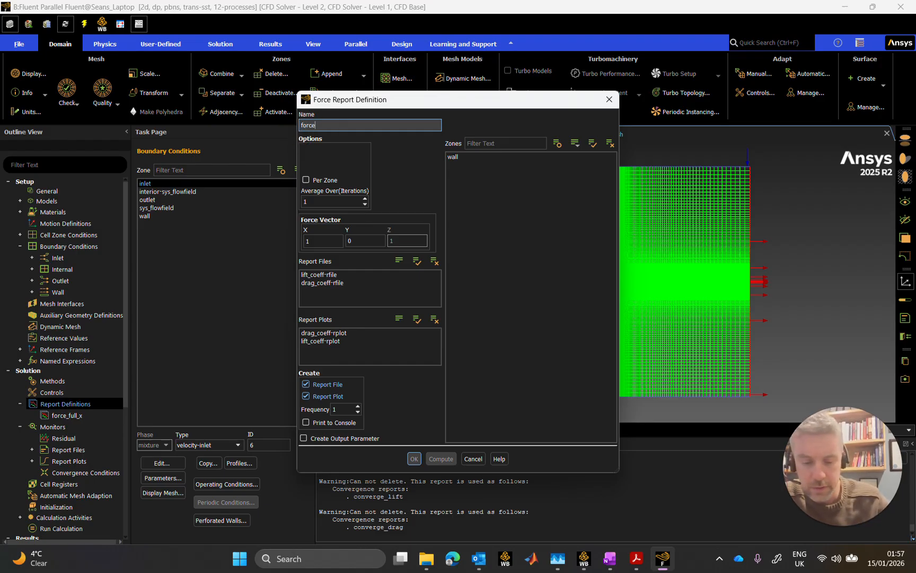
type("_full_y")
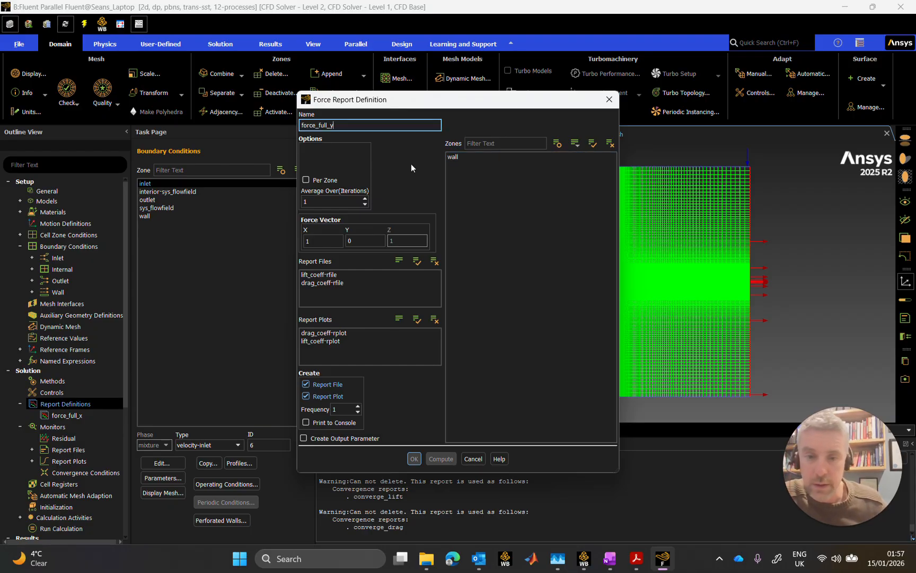
Select the wall zone for force_full_y and set its force vector to X 0, Y 1.
left_click(461, 157)
left_click(313, 242)
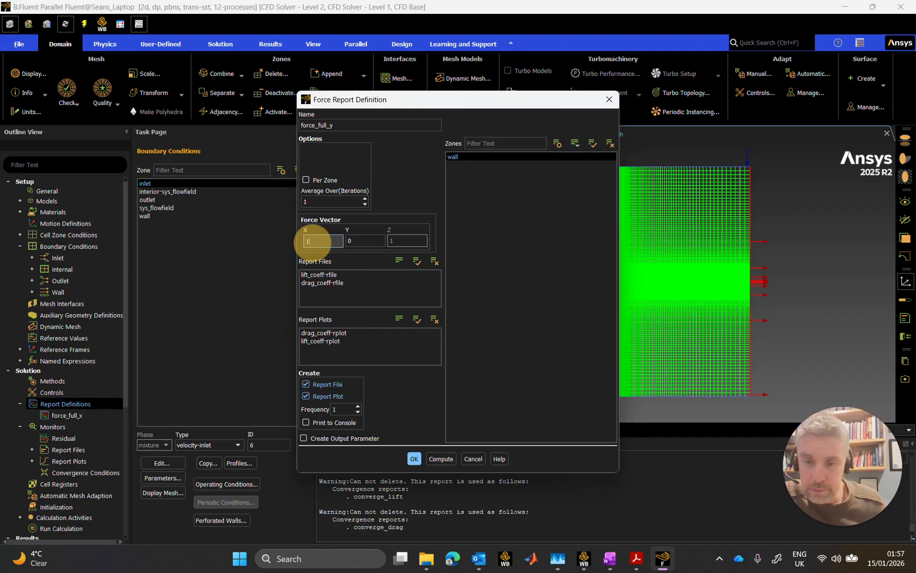
left_click(306, 238)
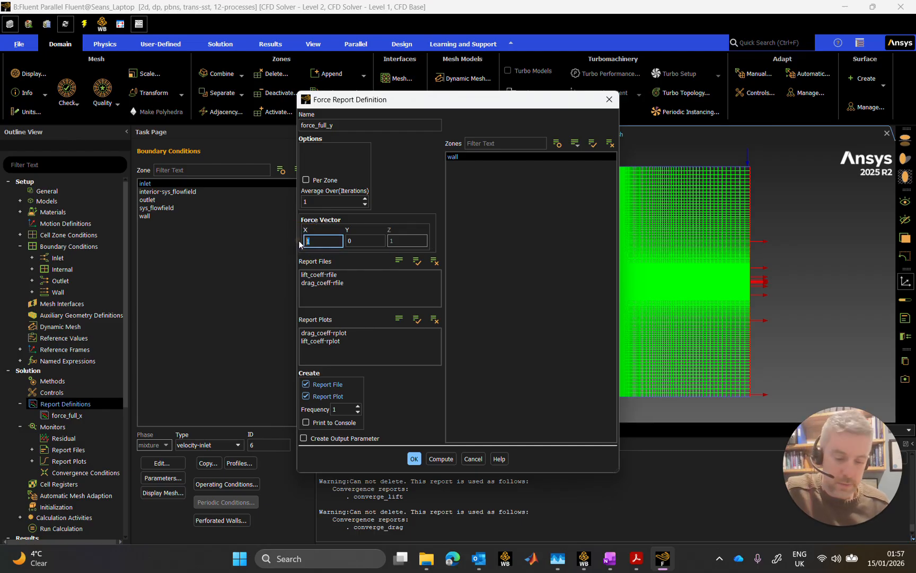
type("0")
left_click(346, 242)
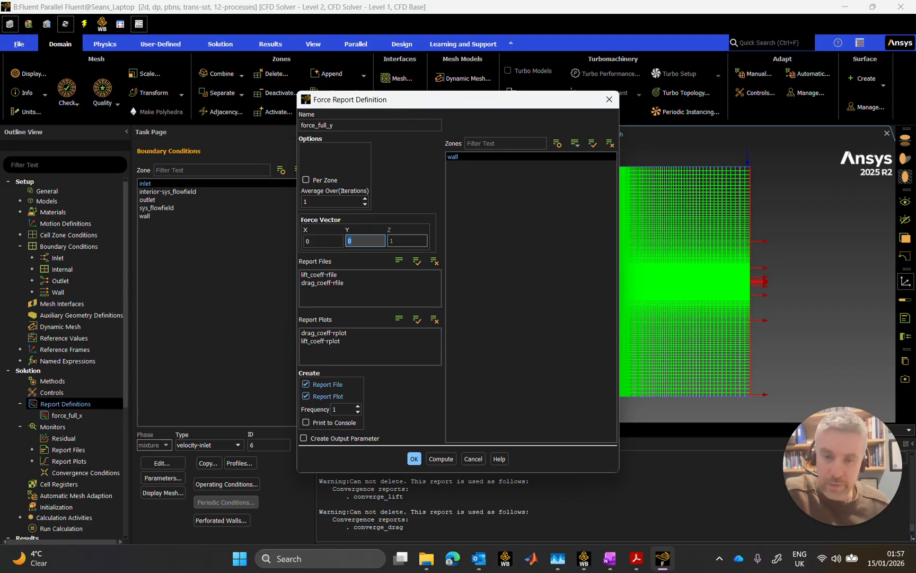
type("1")
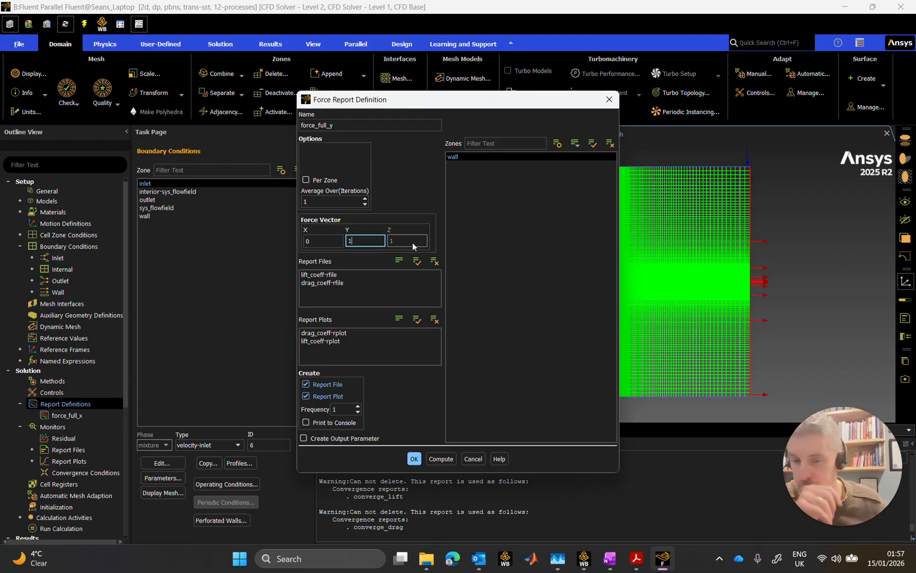
Assign force_full_y to lift_coeff-rfile and drag_coeff-rplot, turn off creating a new report file and plot, and save the definition.
left_click(332, 277)
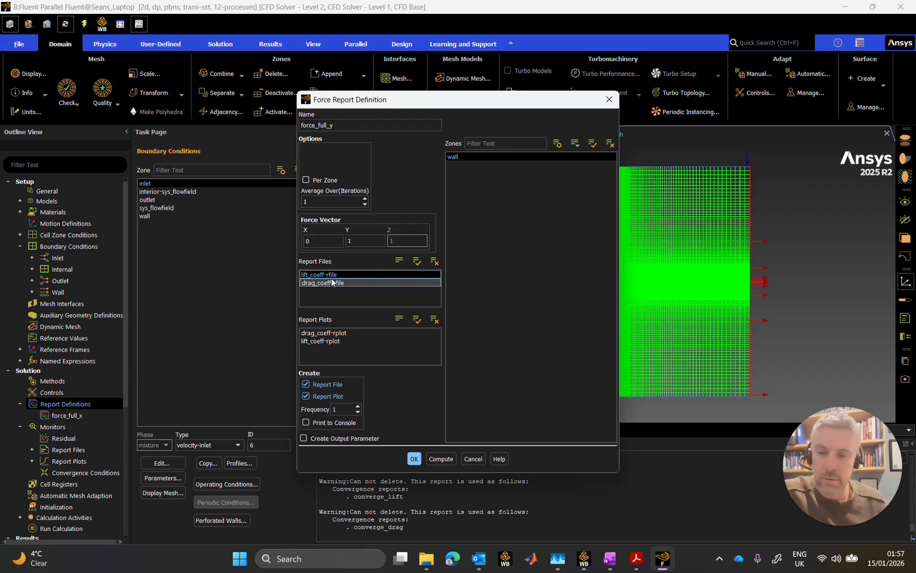
left_click(330, 333)
left_click(306, 384)
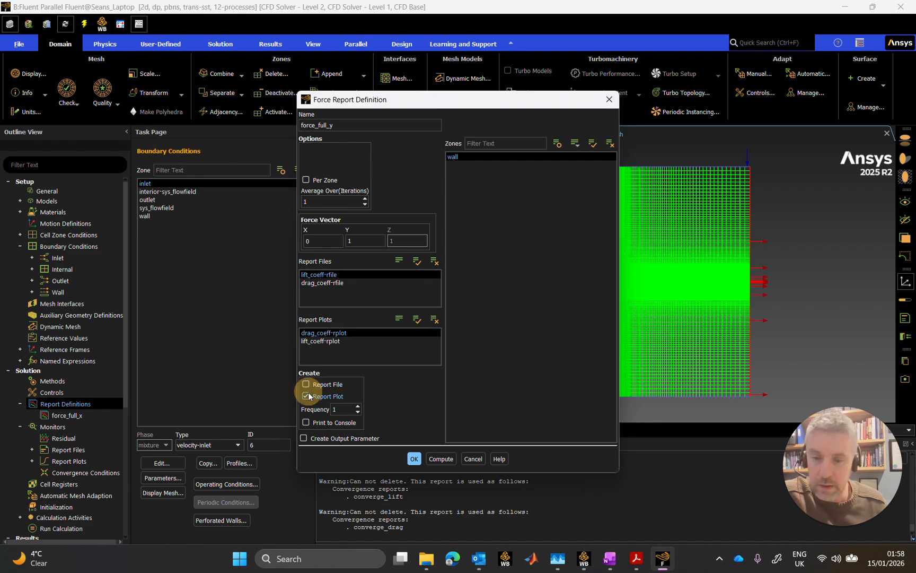
left_click(306, 396)
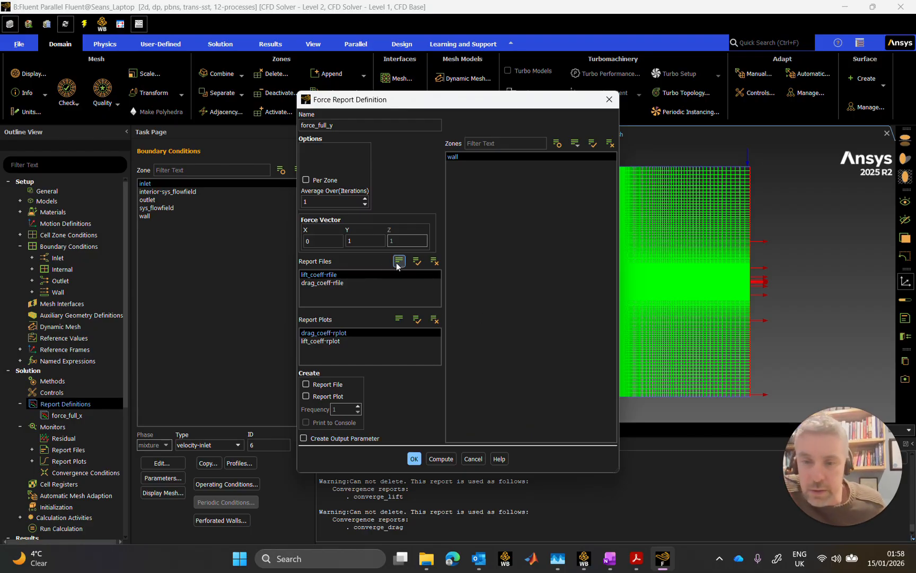
double_click(364, 241)
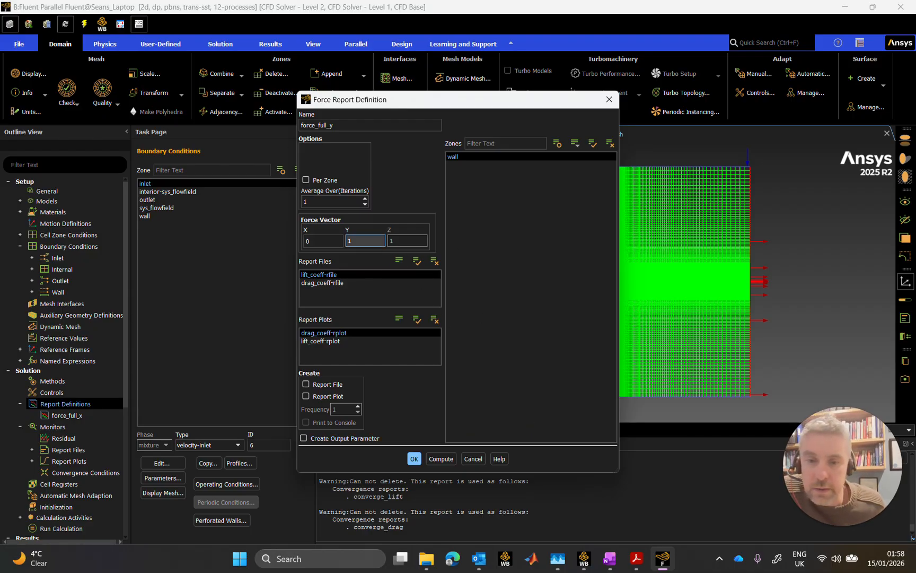
left_click(414, 459)
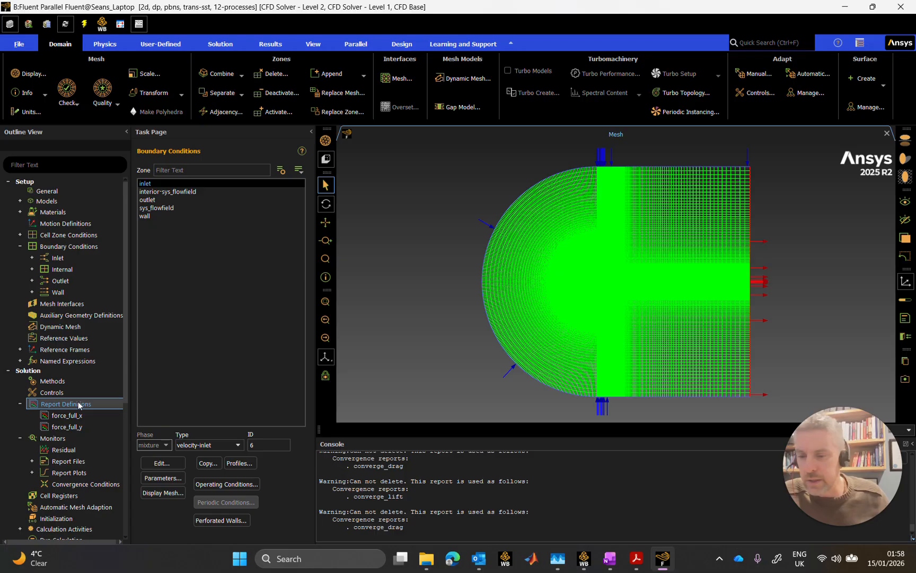
Start a new Facet Maximum surface report definition and name it yplus_max.
right_click(78, 402)
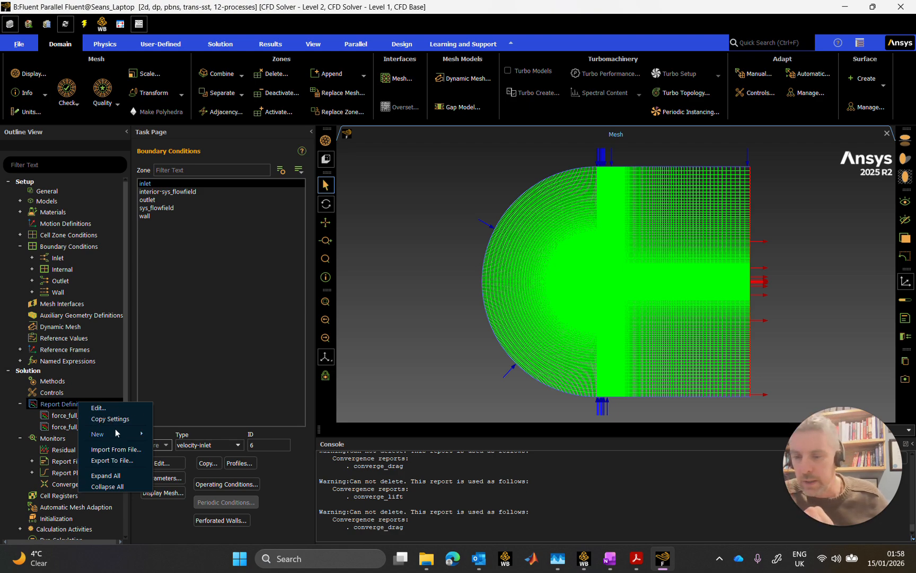
mouse_move(114, 430)
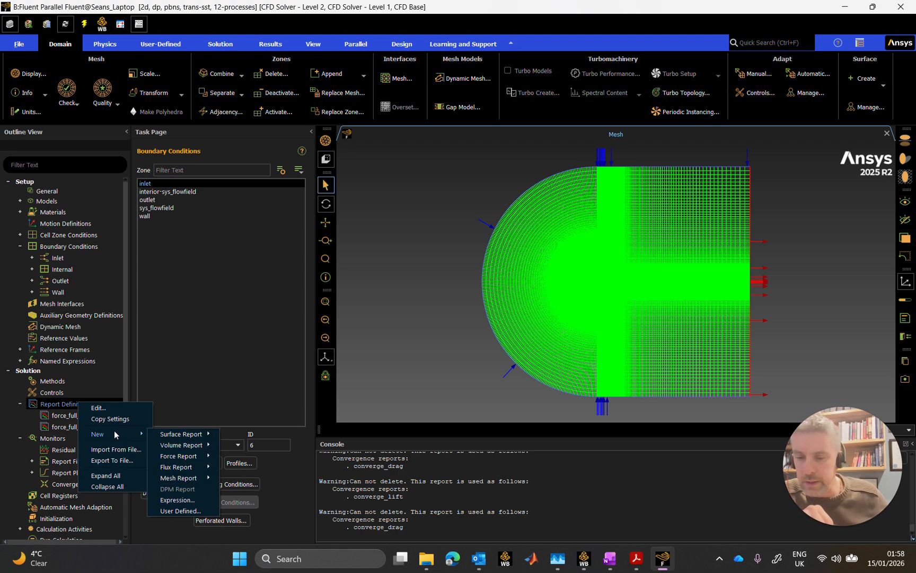
mouse_move(167, 432)
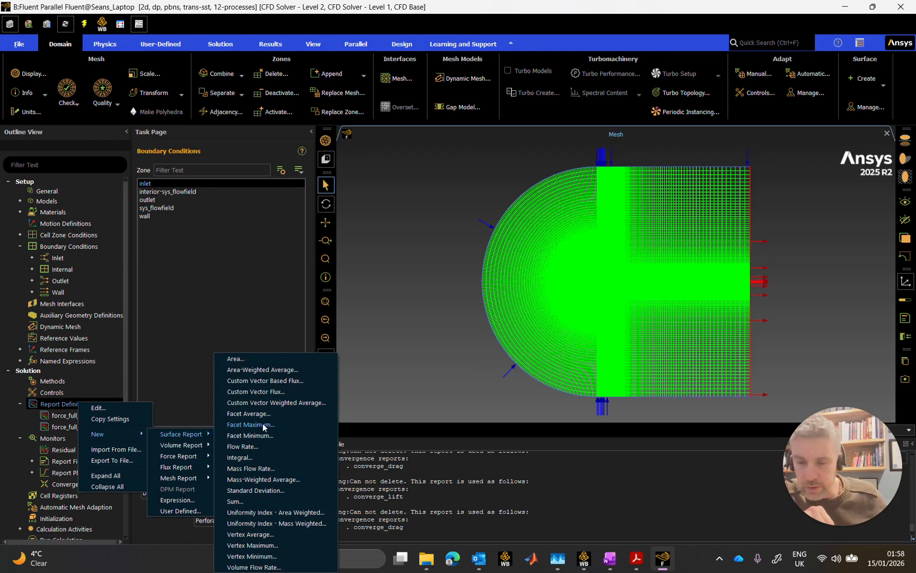
left_click(262, 424)
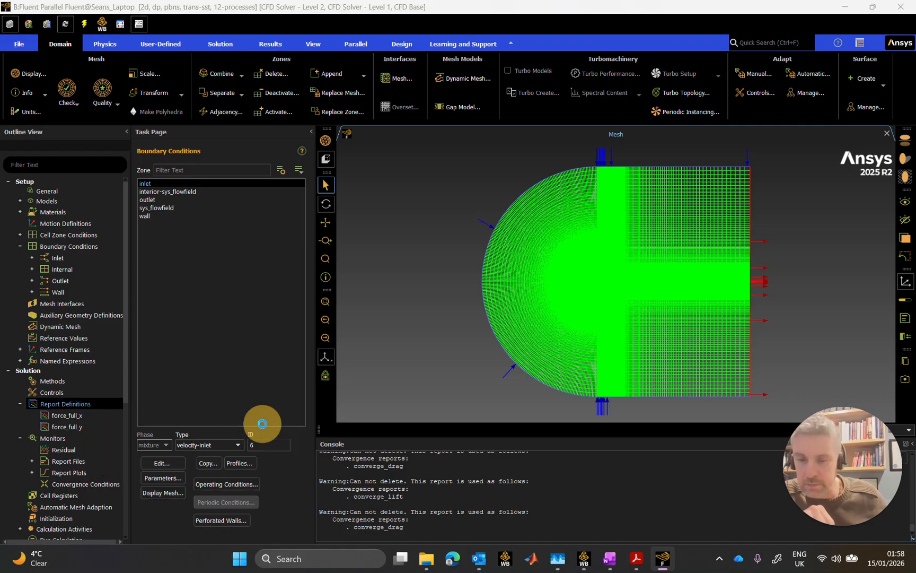
left_click_drag(321, 155, 260, 155)
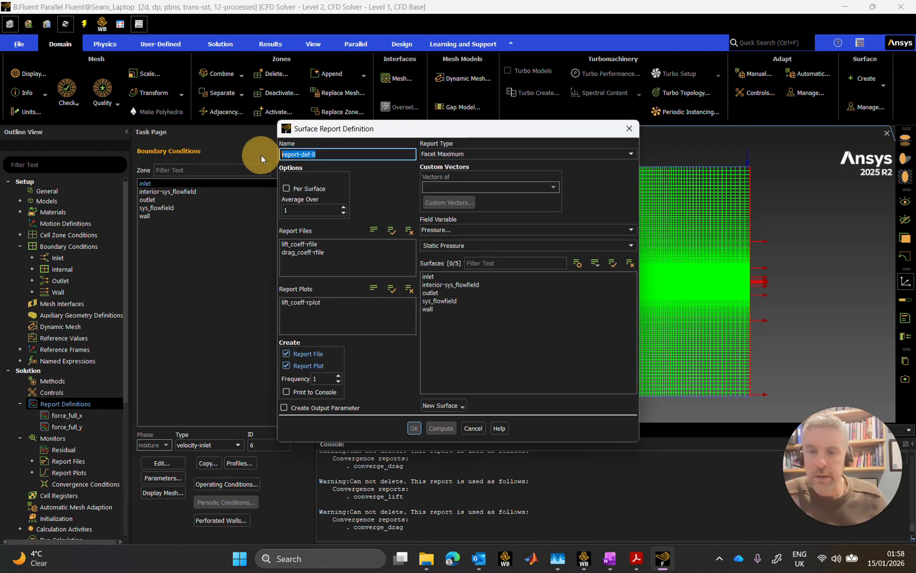
type("y")
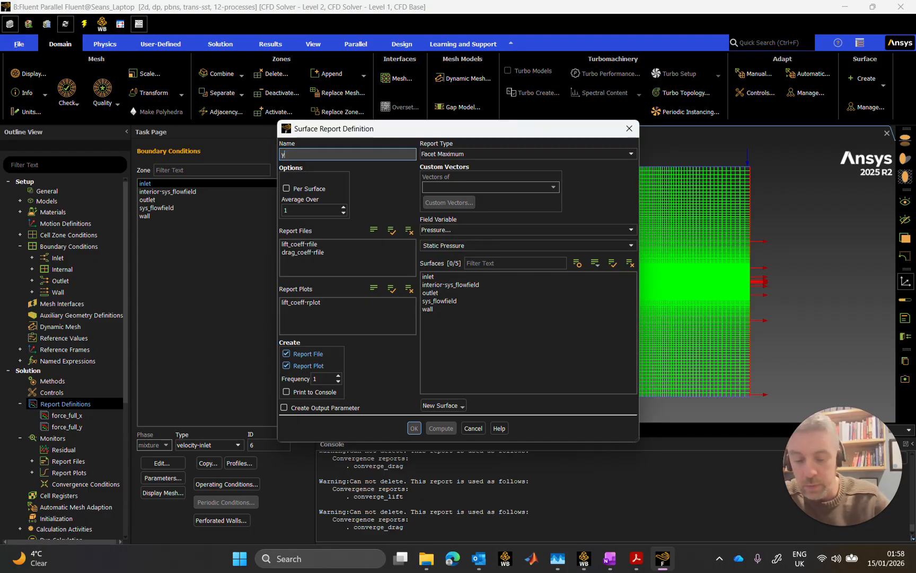
type("plus_")
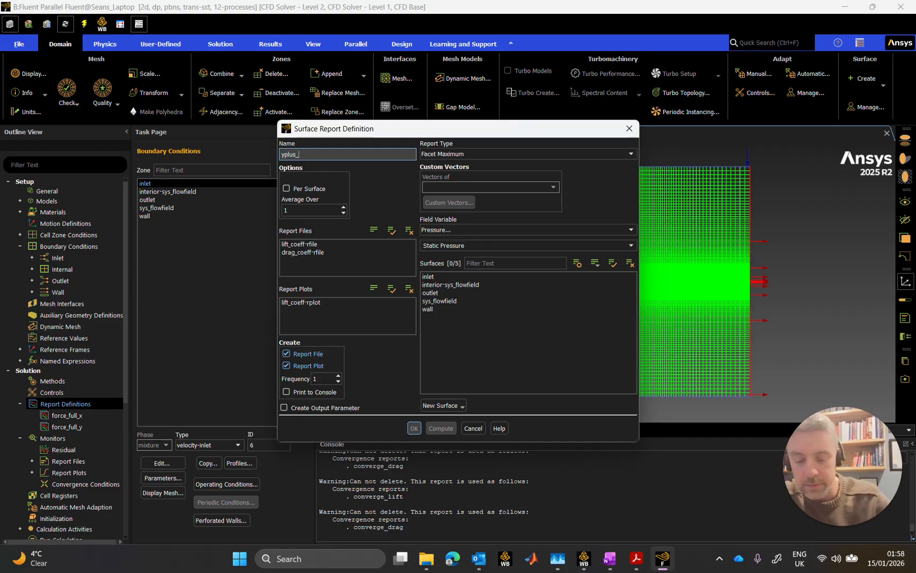
type("max")
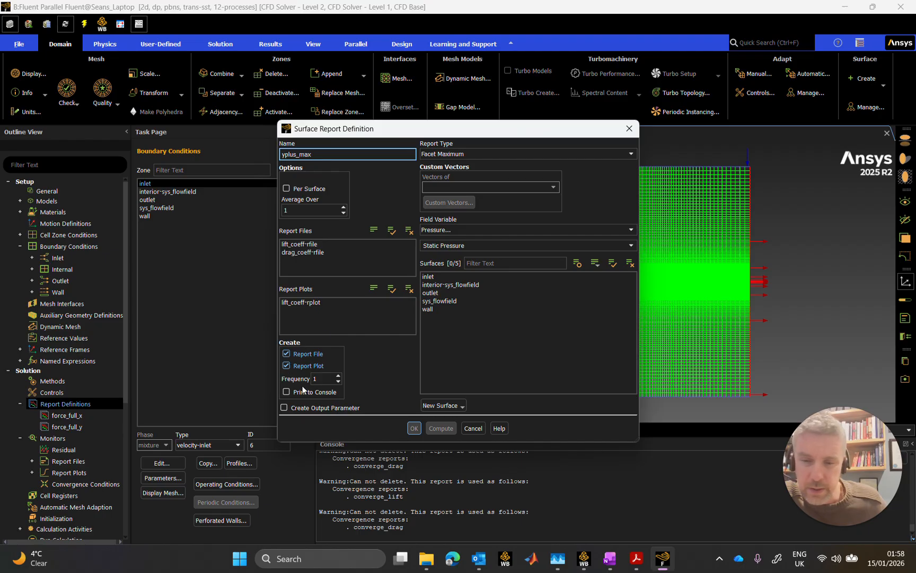
Enable the output parameter for yplus_max and turn off its report file and report plot.
left_click(285, 408)
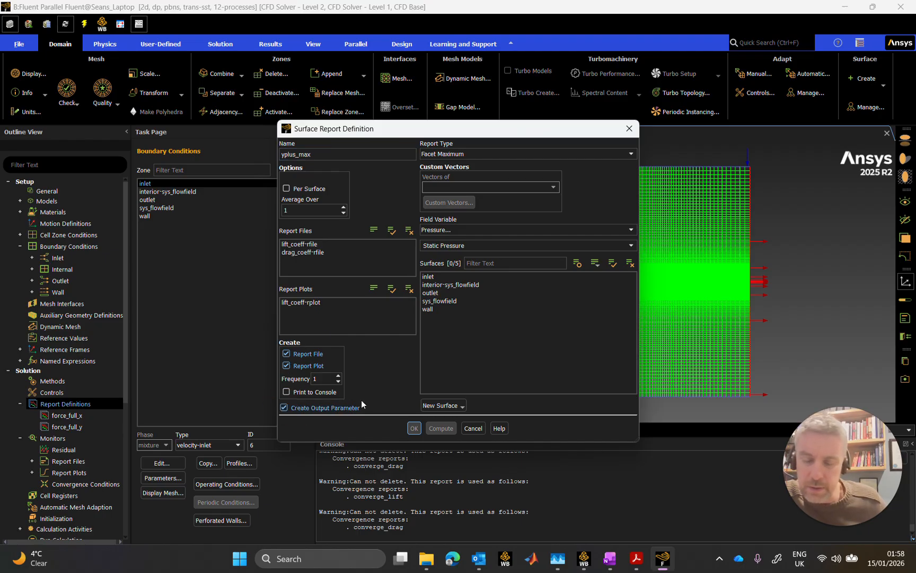
left_click(287, 354)
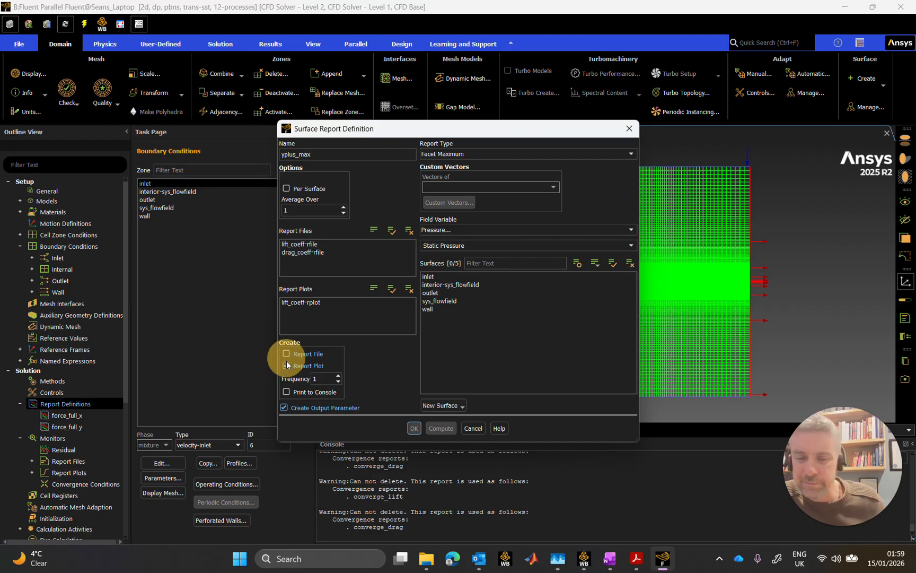
left_click(286, 365)
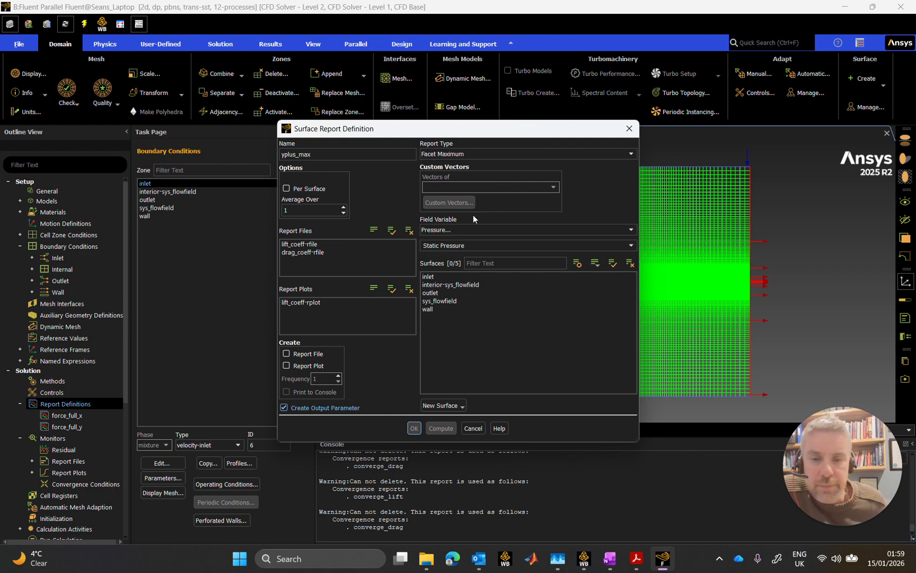
Set the yplus_max field variable to Turbulence, Wall Yplus, select the wall surface, and save the definition.
left_click(475, 229)
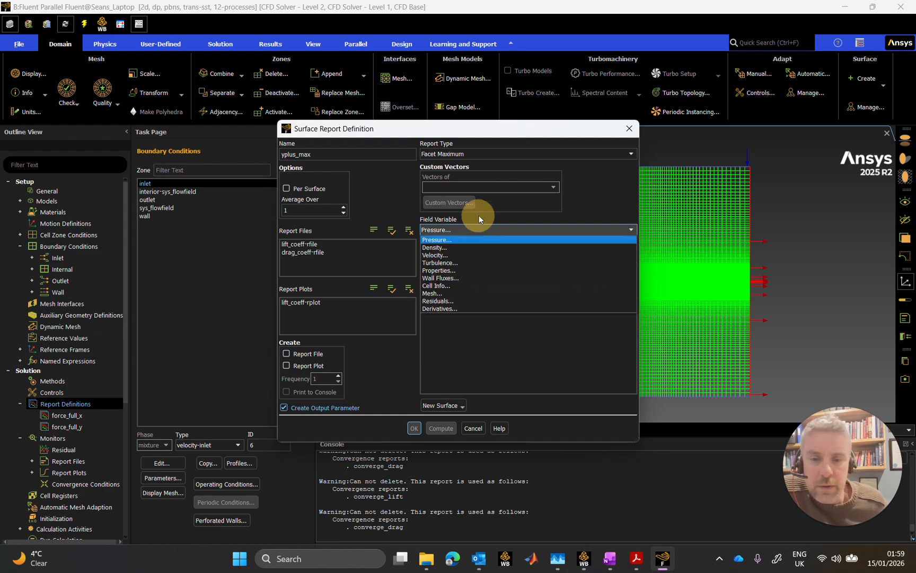
left_click(451, 263)
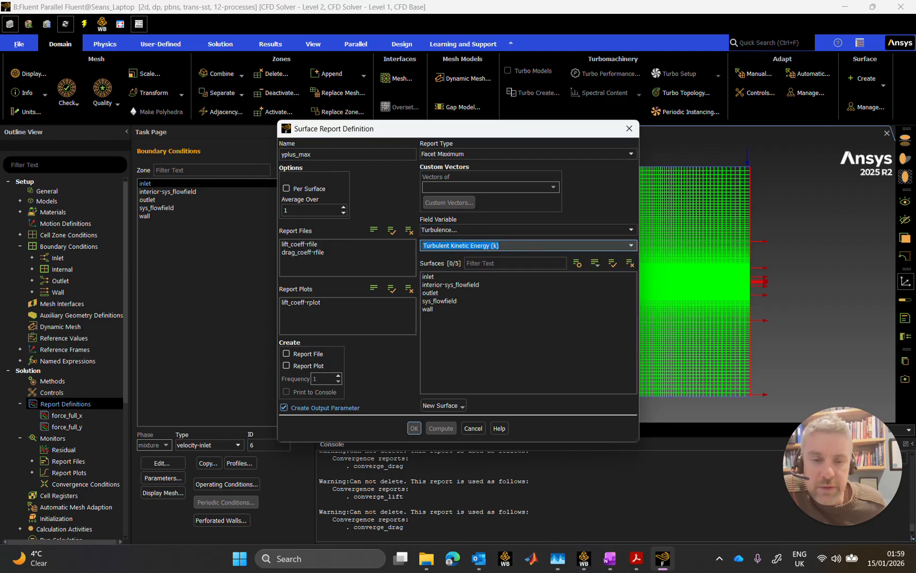
left_click(631, 245)
scroll(461, 297, "down", 3)
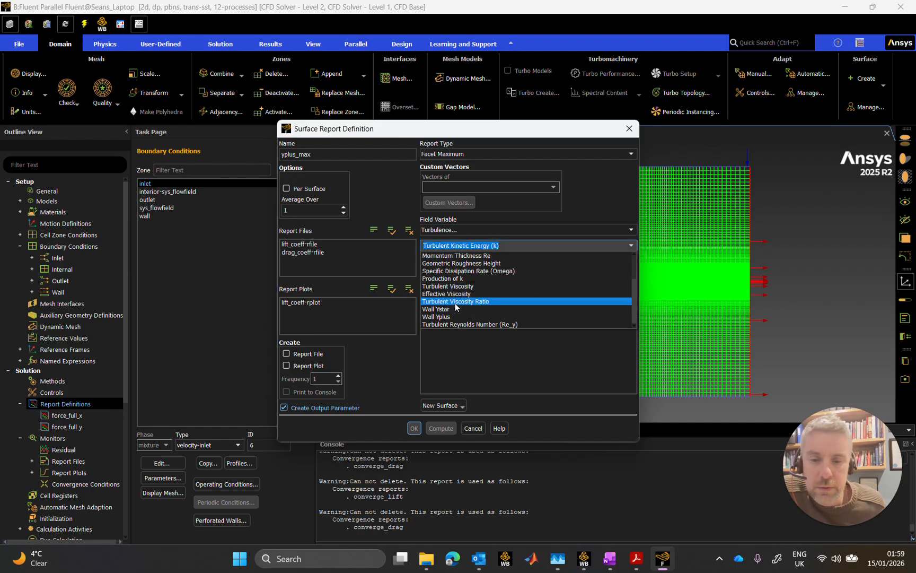
left_click(453, 317)
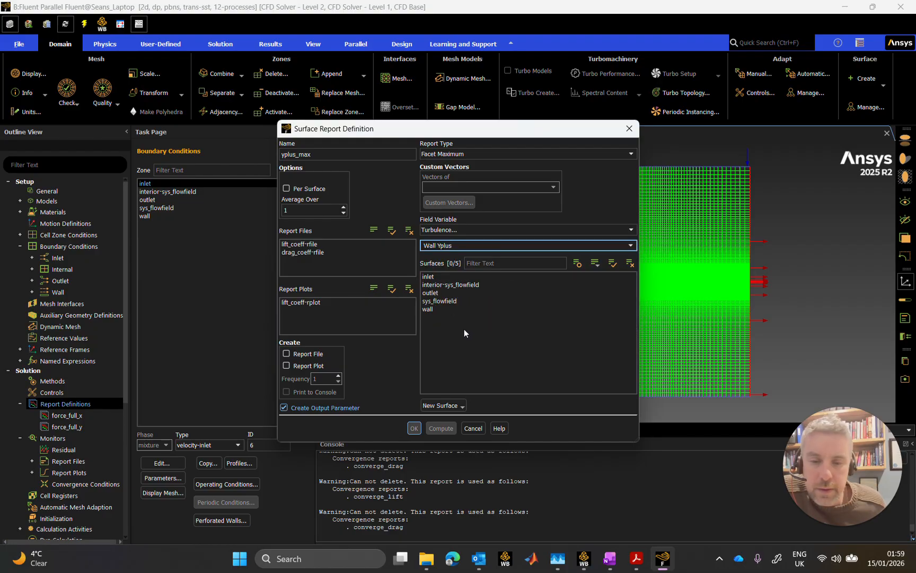
left_click(435, 310)
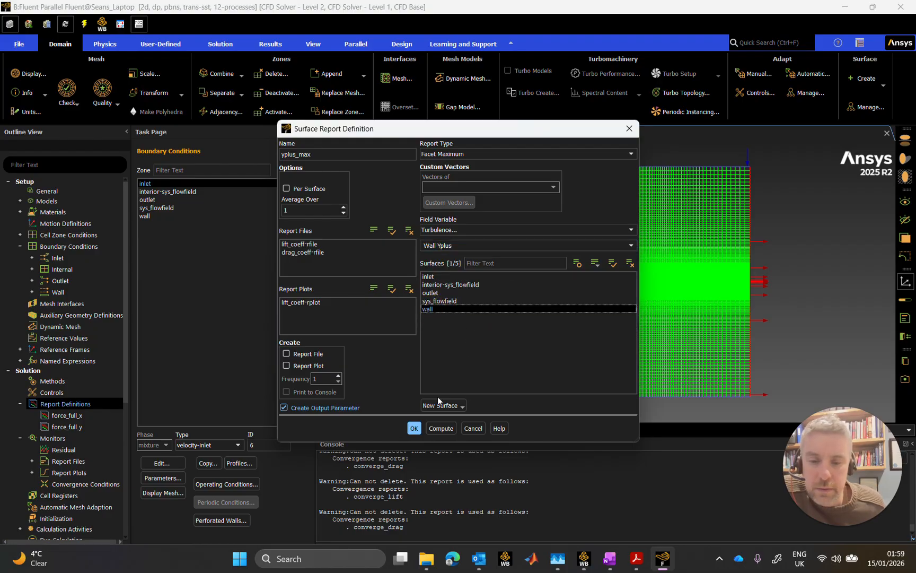
left_click(415, 428)
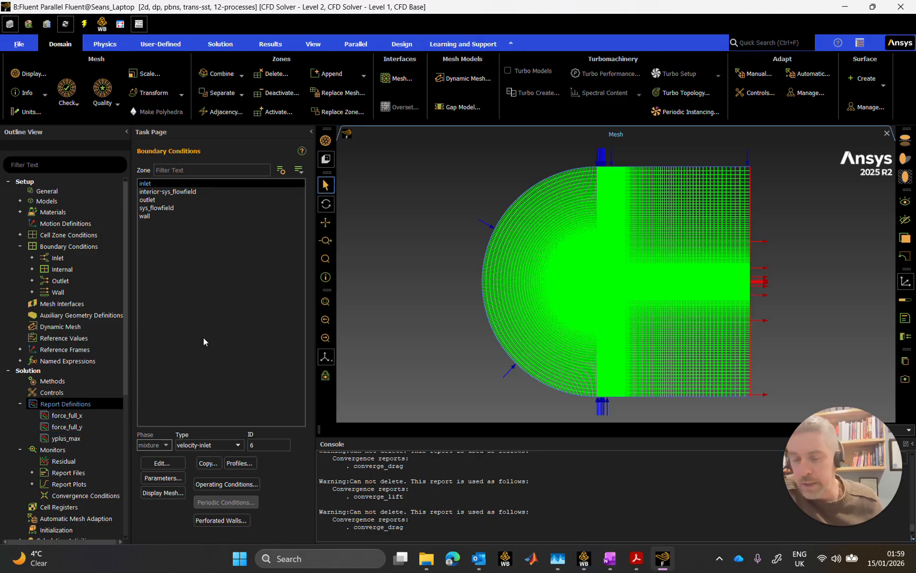
Open the case's reference values and examine the reference velocity.
left_click(210, 308)
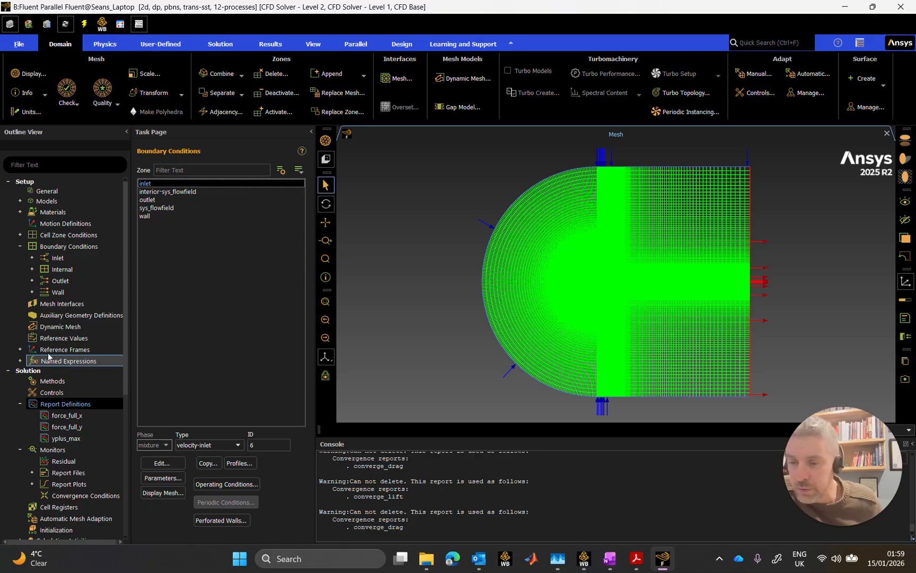
left_click(61, 338)
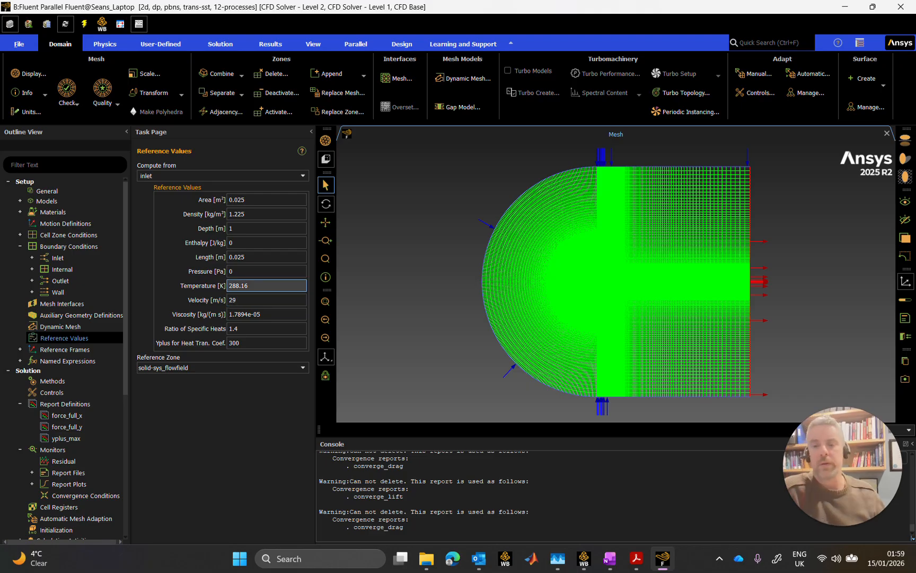
double_click(254, 299)
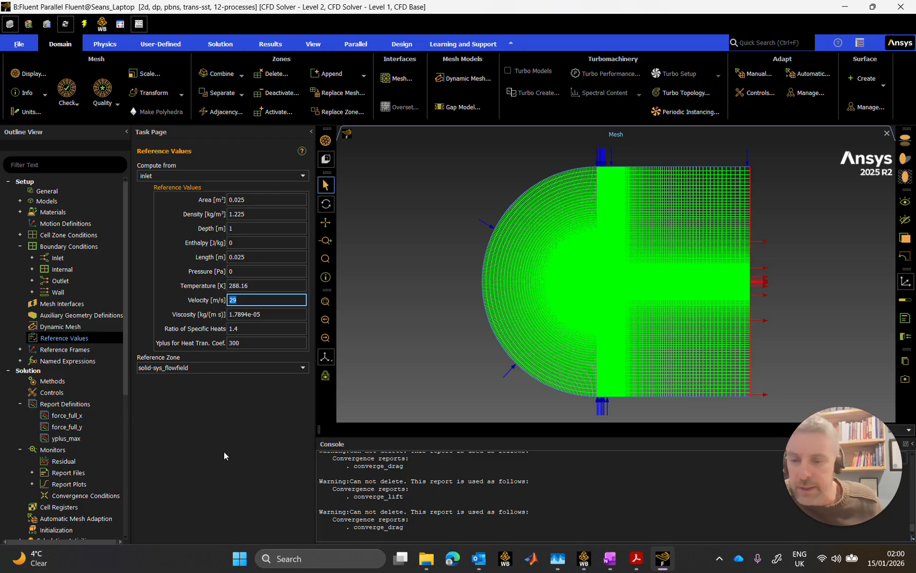
left_click(236, 297)
left_click_drag(241, 300, 228, 299)
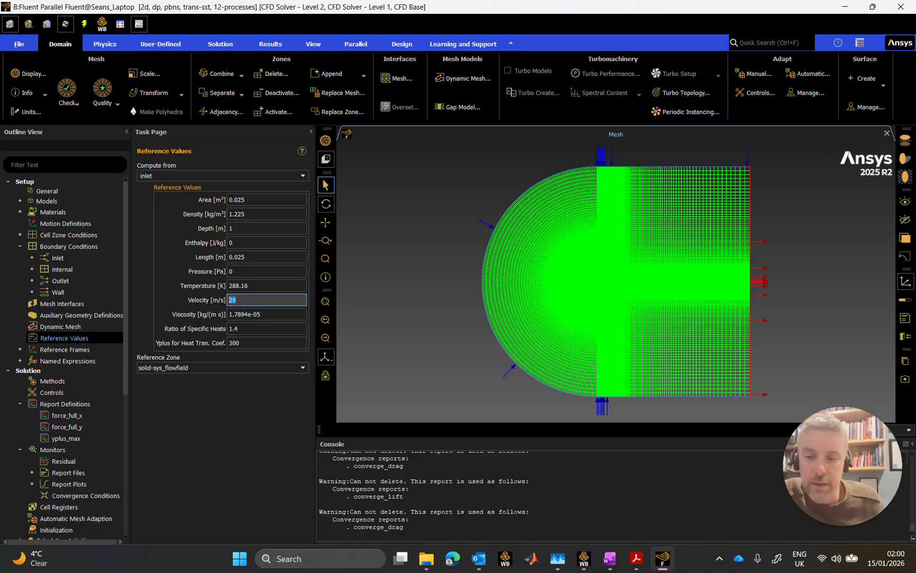
left_click(249, 426)
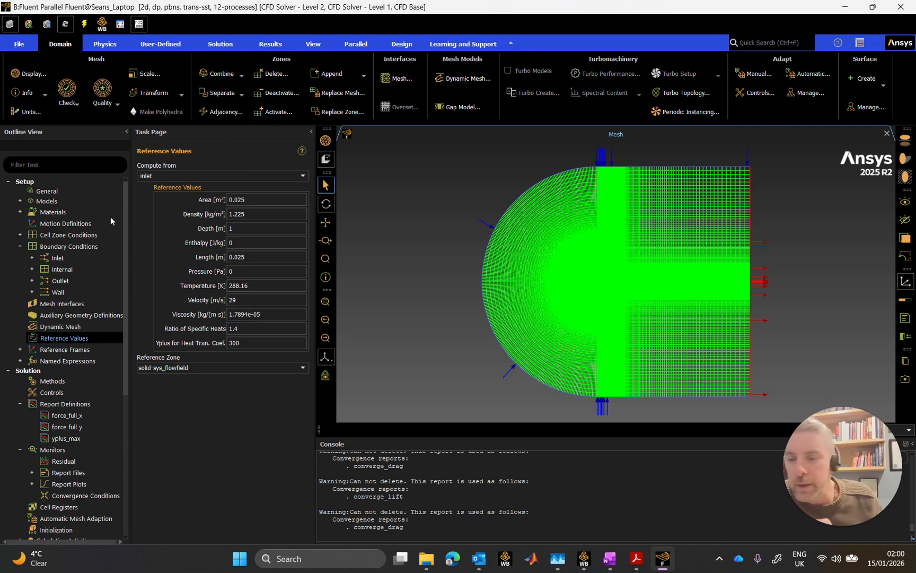
Start a new named expression and name it Force_Drag.
left_click(76, 360)
left_click(20, 360)
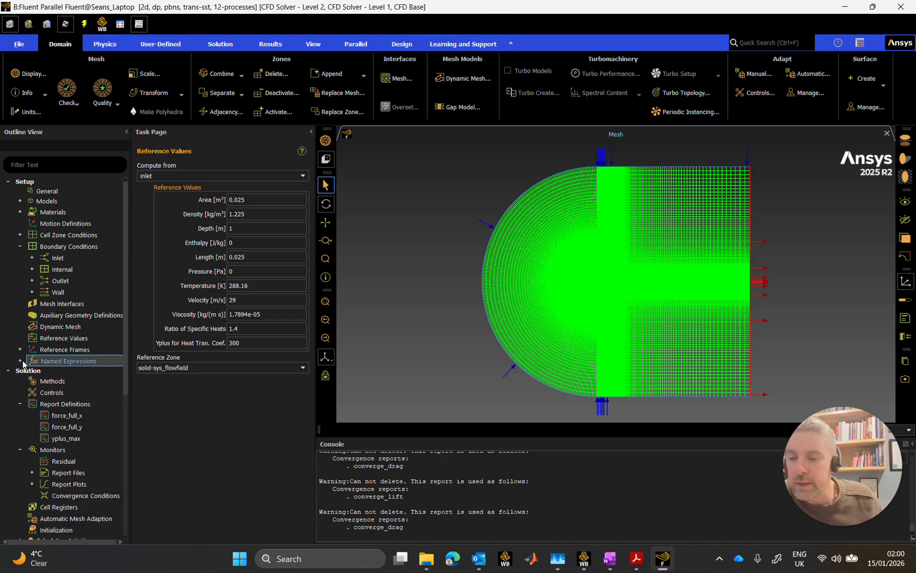
left_click(75, 362)
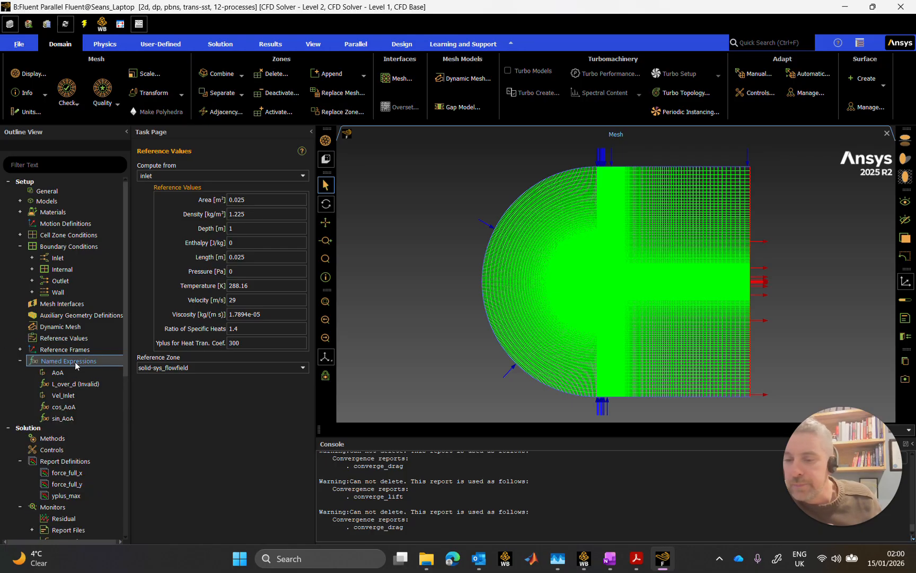
right_click(76, 362)
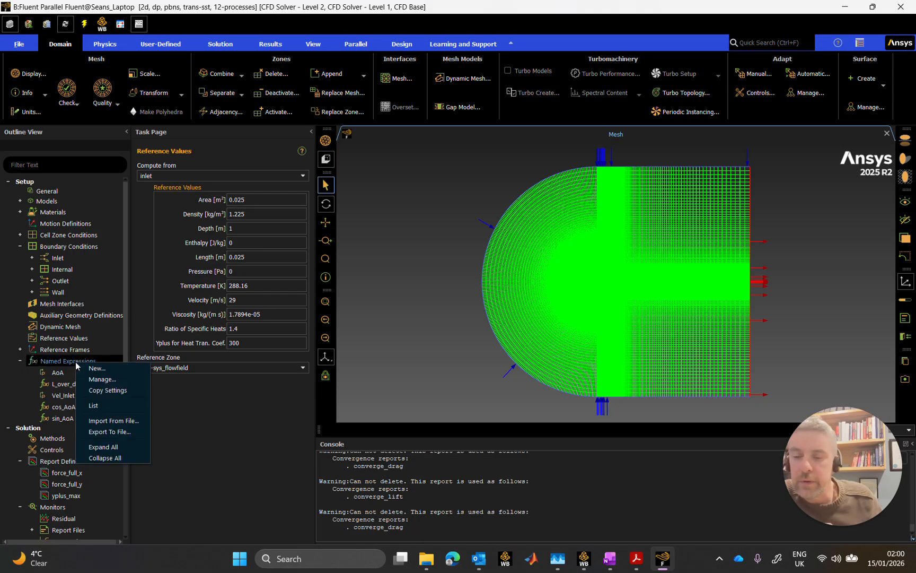
left_click(104, 371)
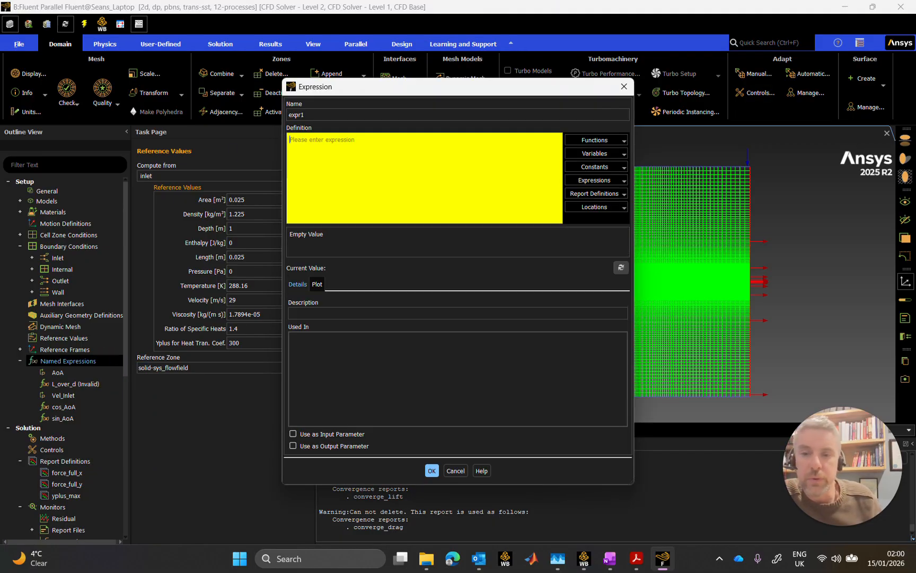
double_click(327, 115)
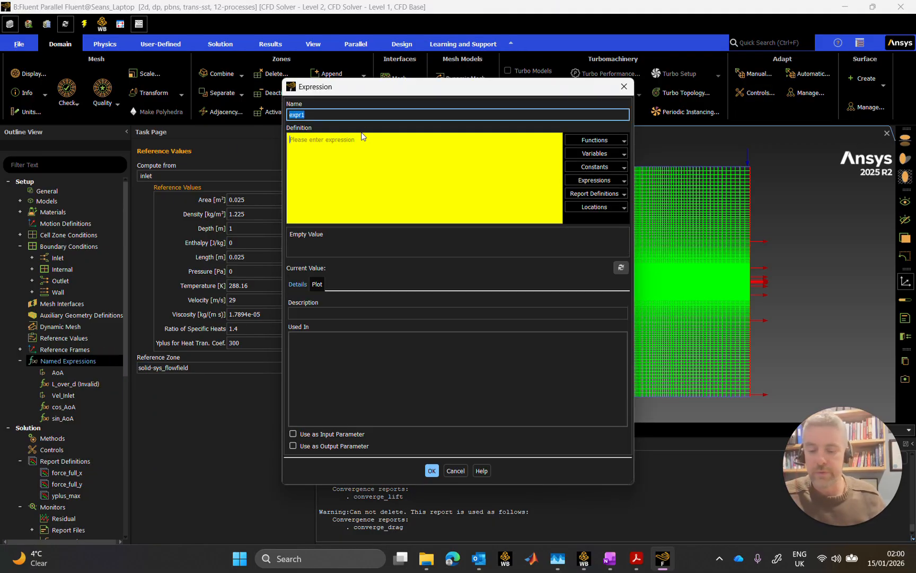
type("Force")
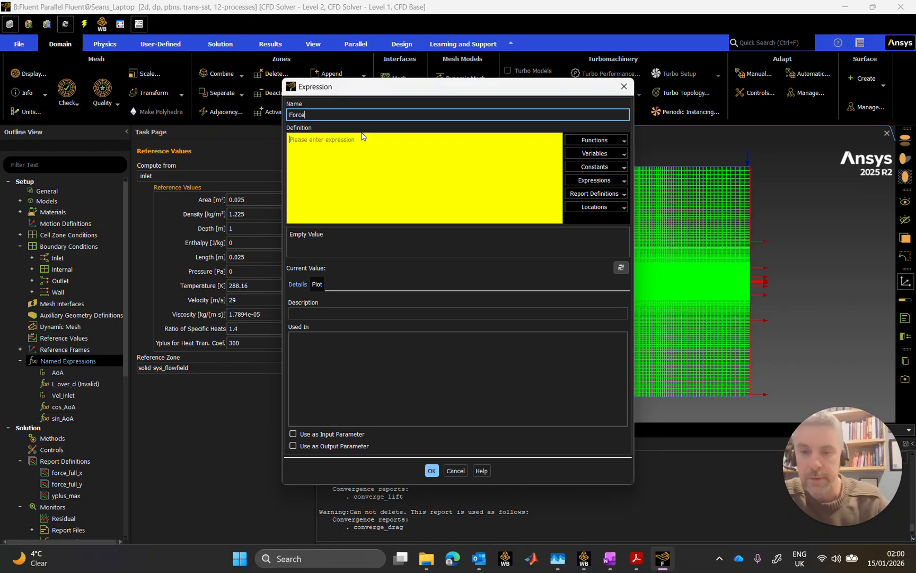
type("_Dra")
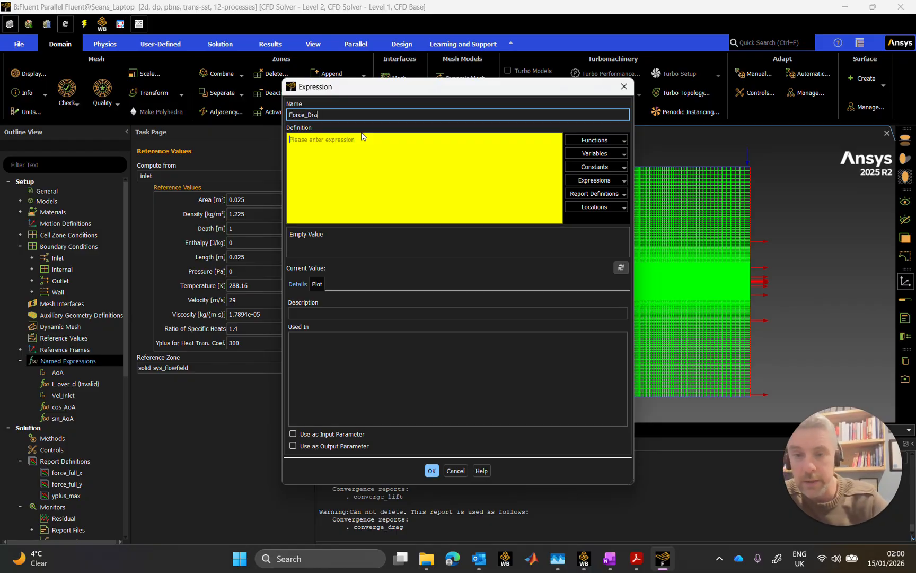
type("g")
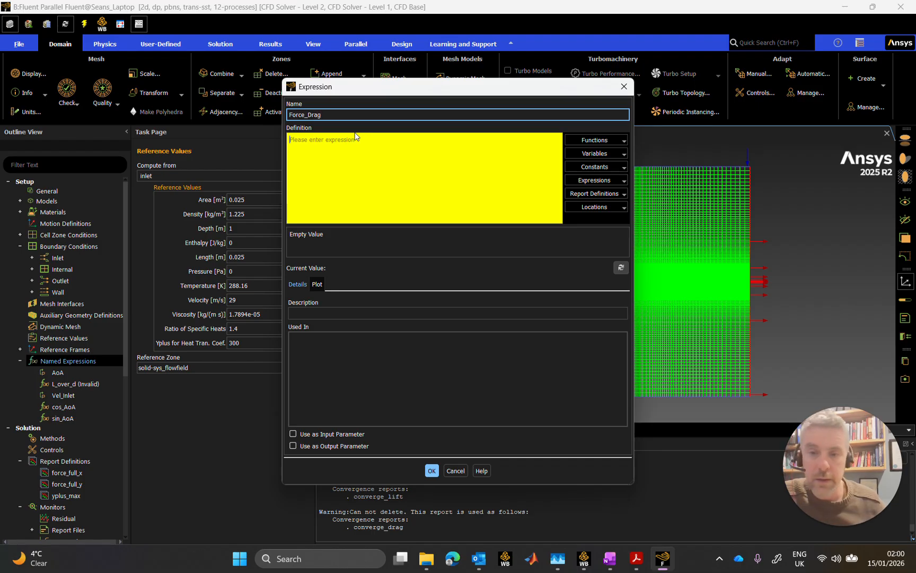
Define Force_Drag as force_full_x*cos_AoA + force_full_y*sin_AoA.
left_click(356, 138)
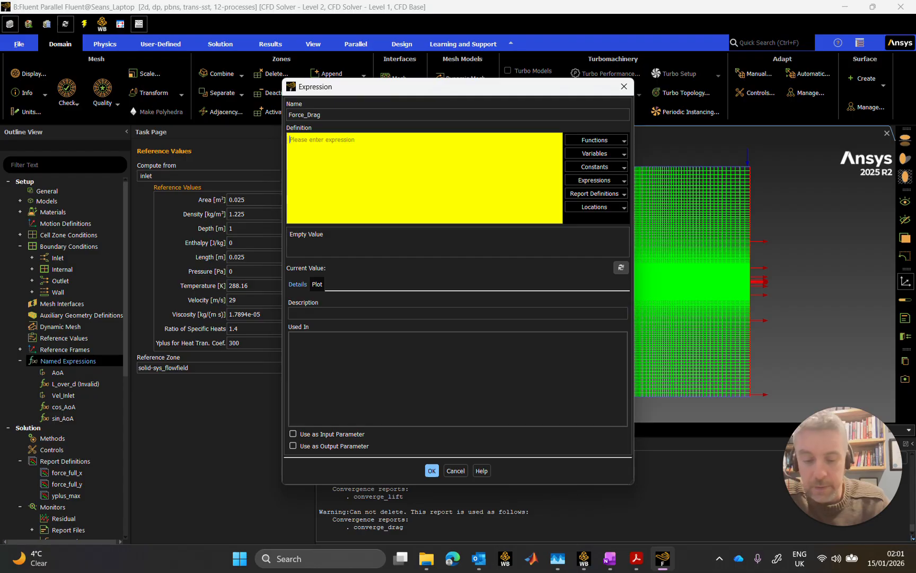
type("fo")
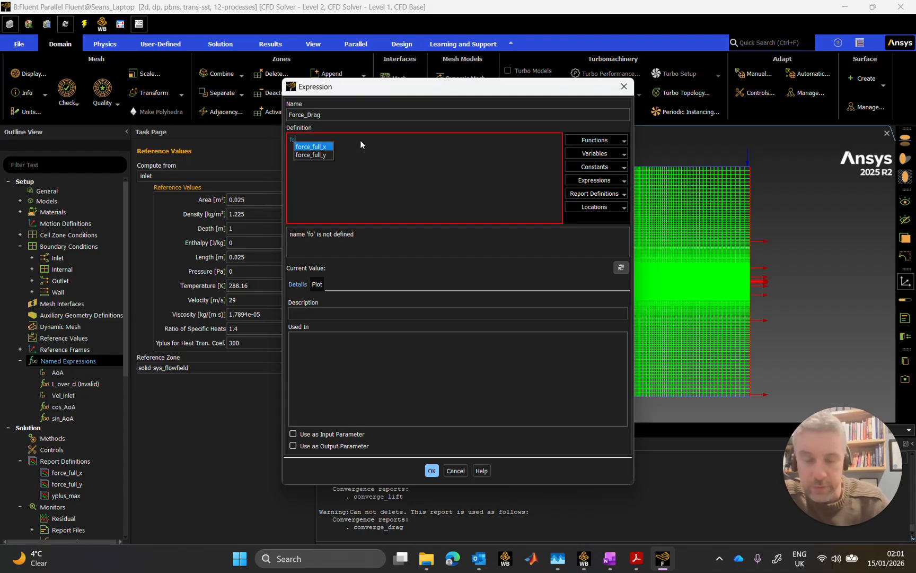
key("Return")
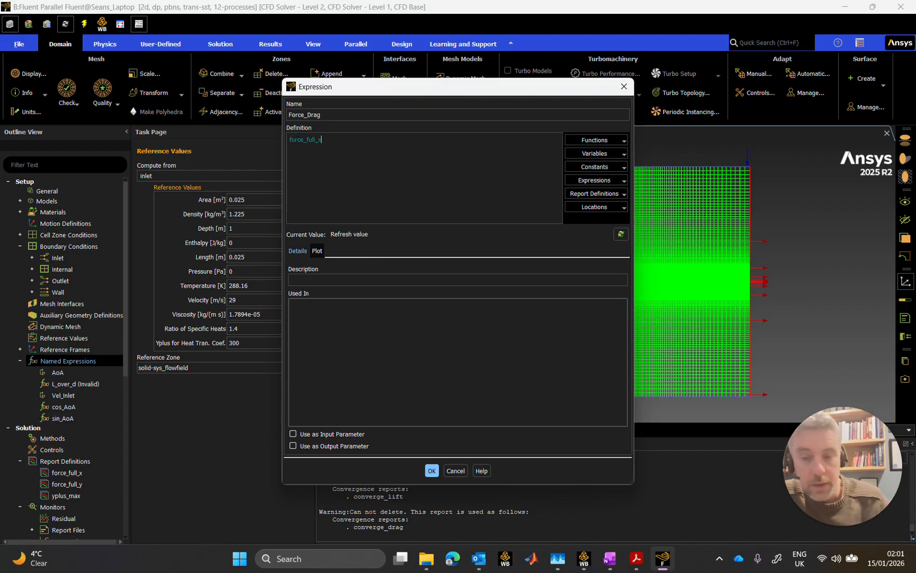
type("*co")
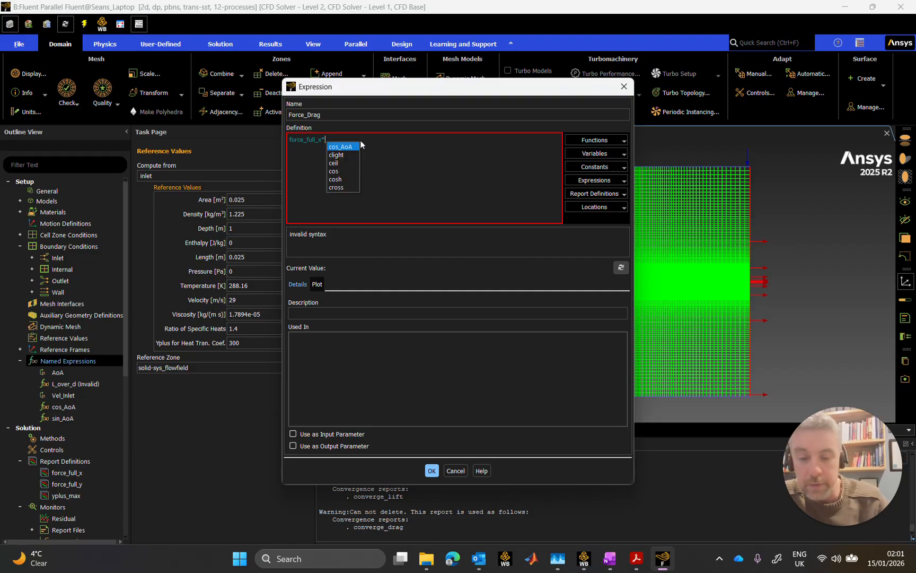
key("Return")
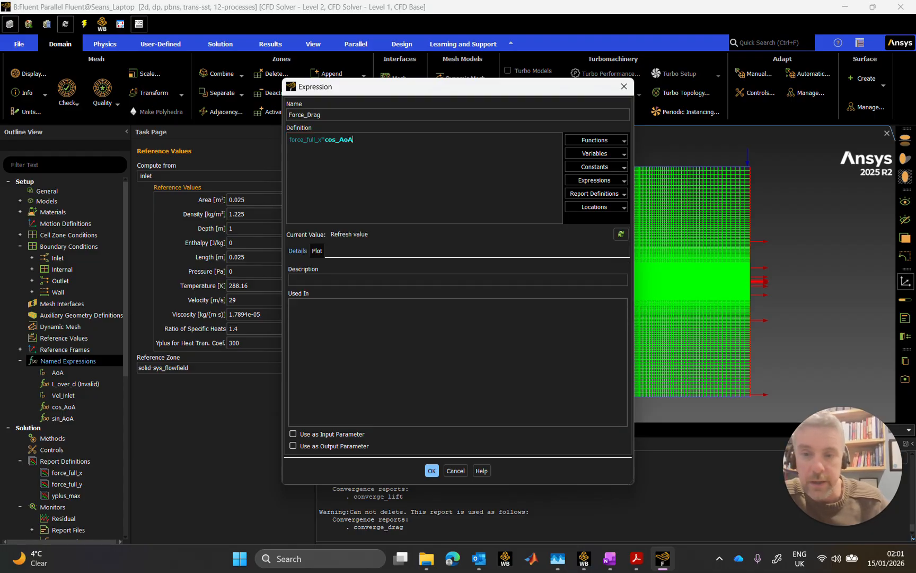
type("+ ")
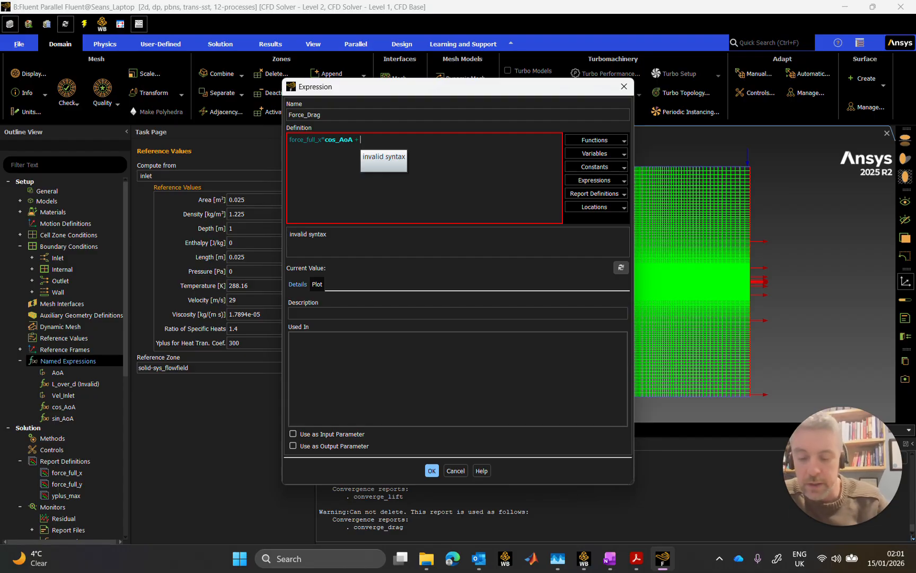
type("fo")
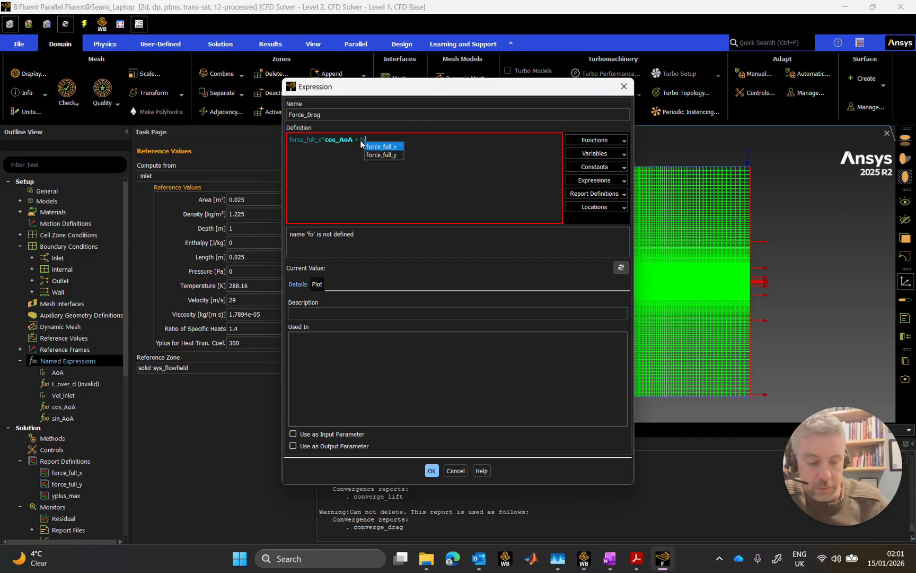
key("Down")
key("Return")
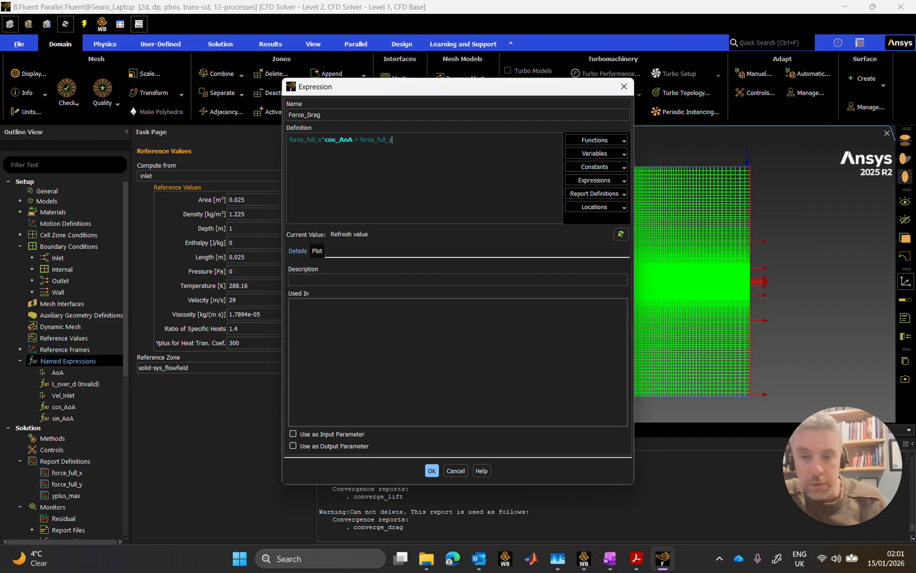
type("*sin")
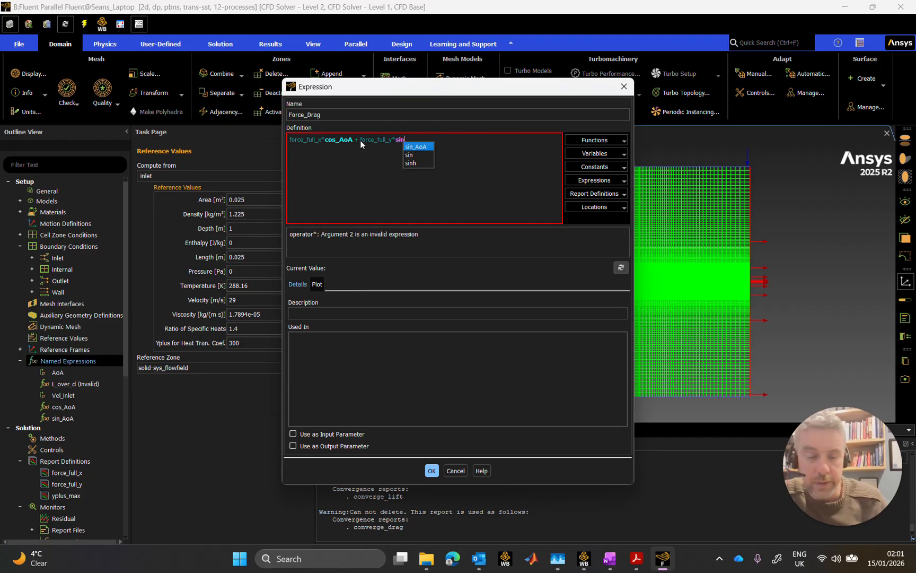
key("Return")
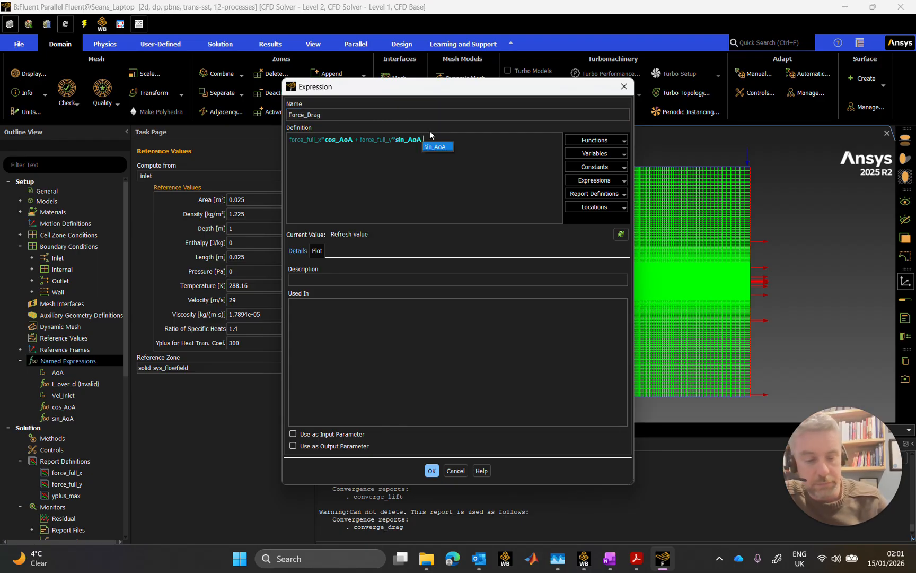
Try to append the newton unit in square brackets, as [N] and [n], to the end of the Force_Drag definition.
type("[N")
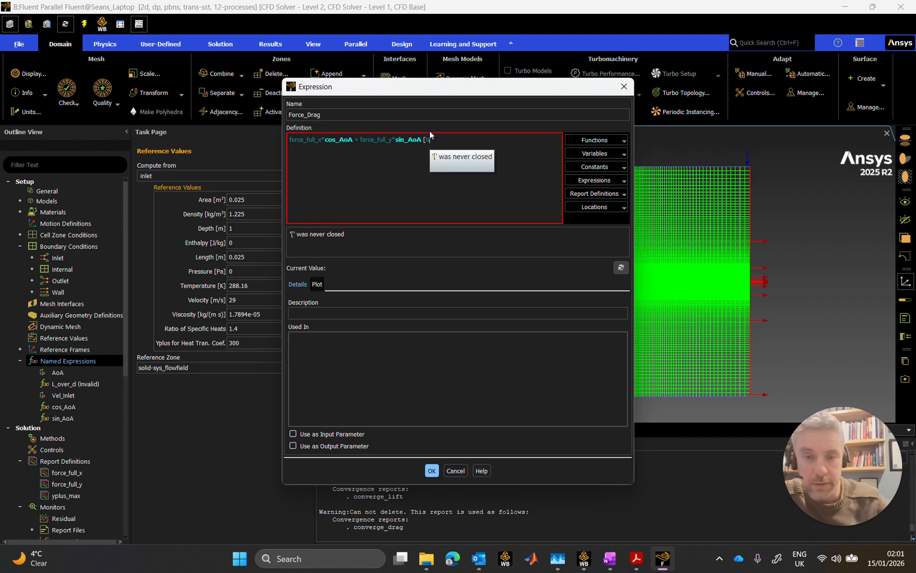
type("]")
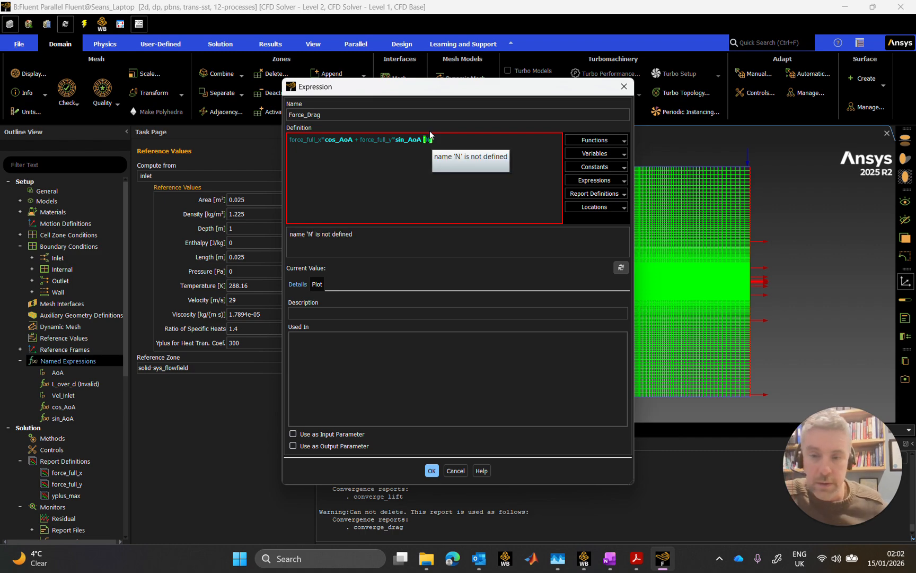
left_click(430, 142)
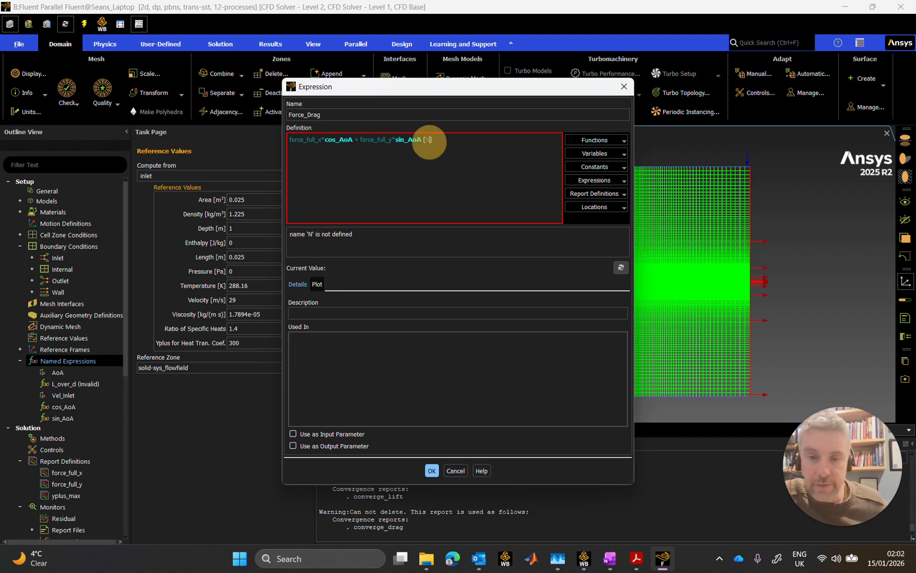
key("BackSpace")
type("n")
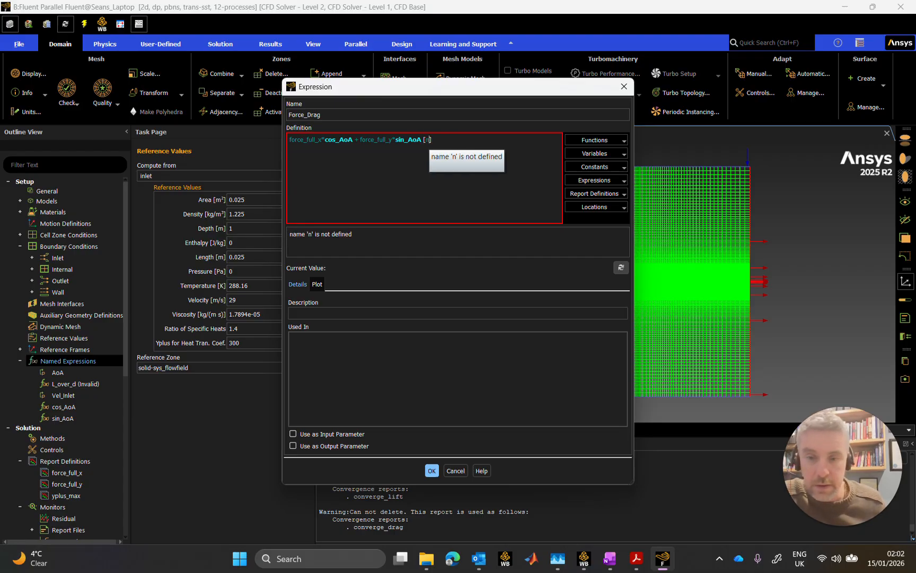
left_click(448, 143)
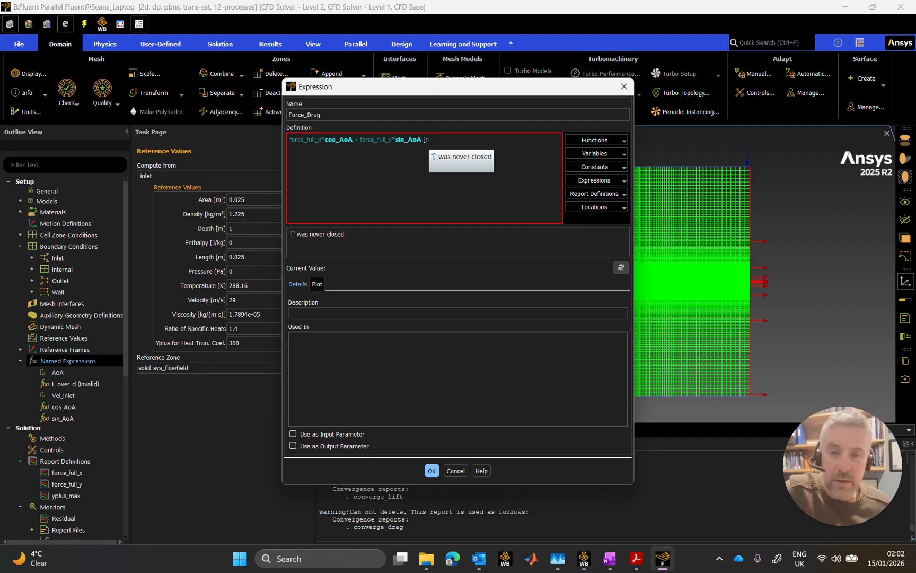
left_click_drag(423, 140, 480, 144)
key("BackSpace")
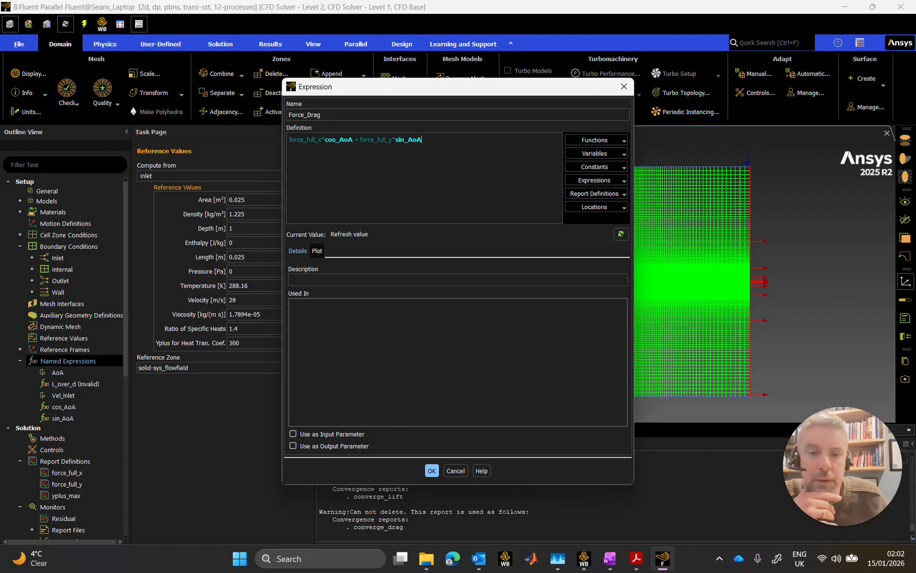
Refresh the current value of Force_Drag, make it an output parameter, and save the expression.
left_click(618, 233)
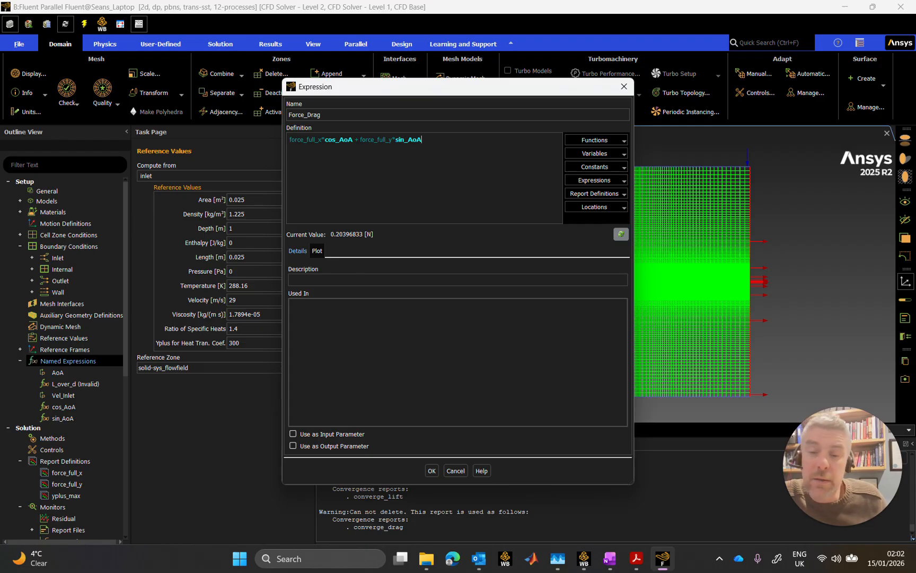
left_click(365, 279)
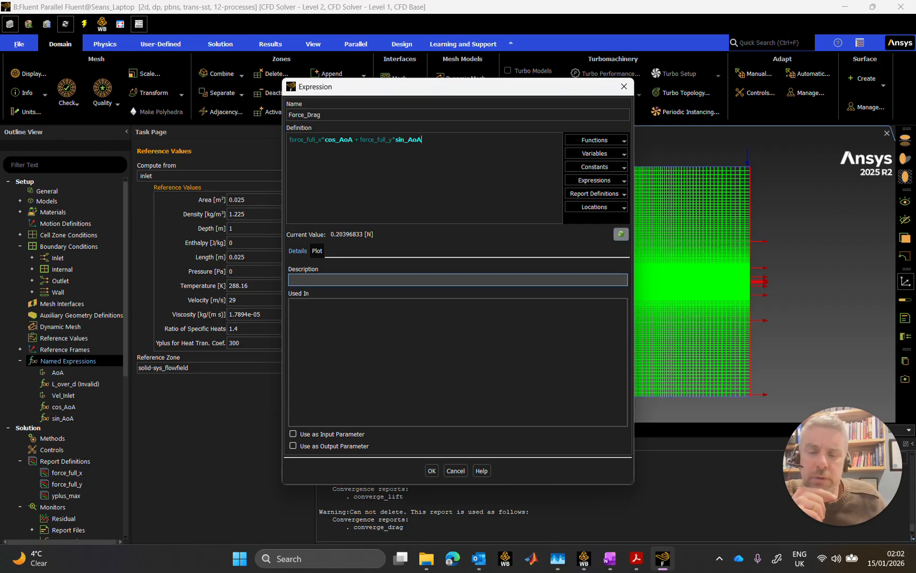
left_click(292, 445)
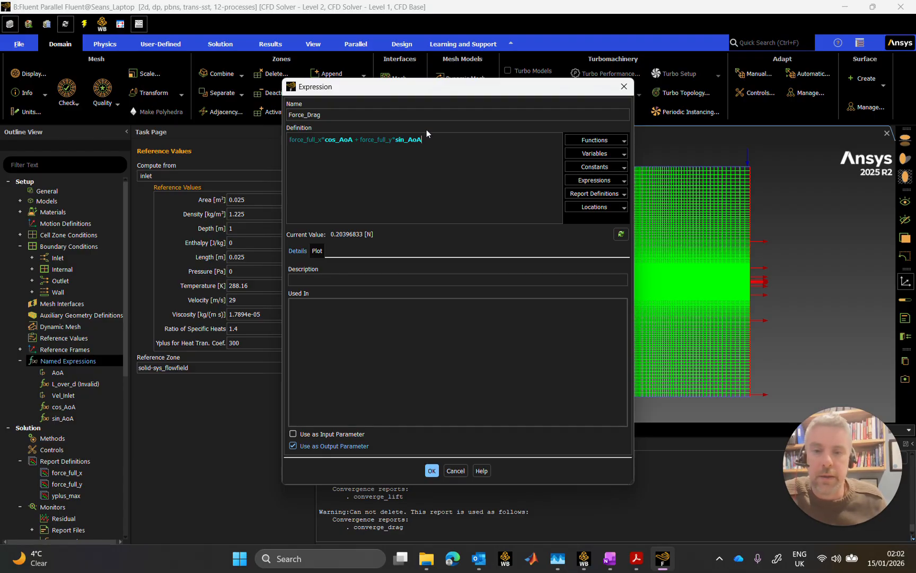
left_click(433, 459)
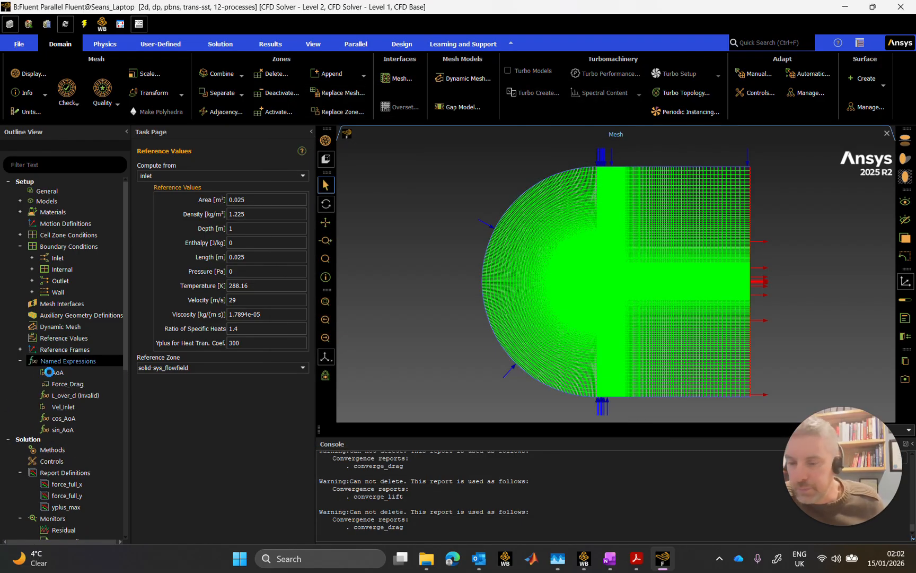
Start another new expression from the Expression Manager and name it Force_Lift.
double_click(54, 362)
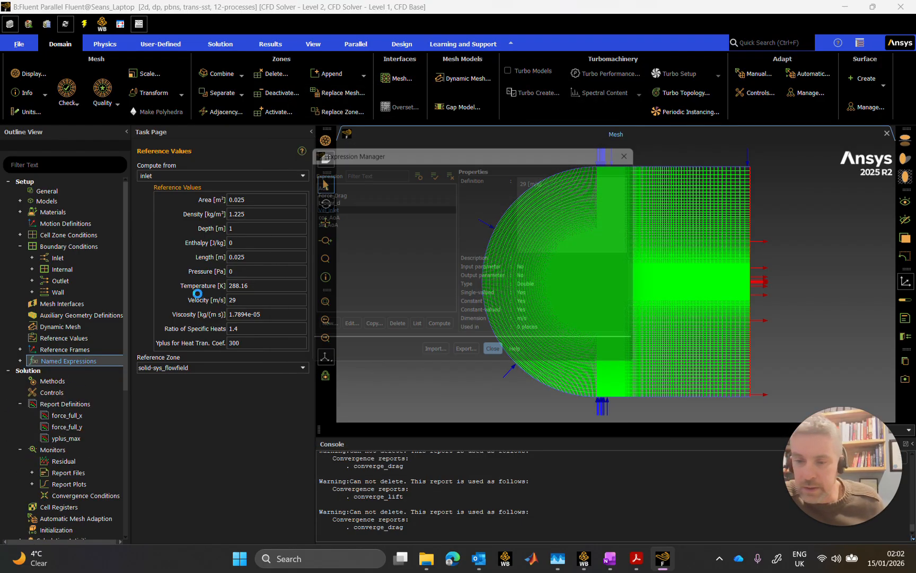
left_click_drag(389, 151, 362, 151)
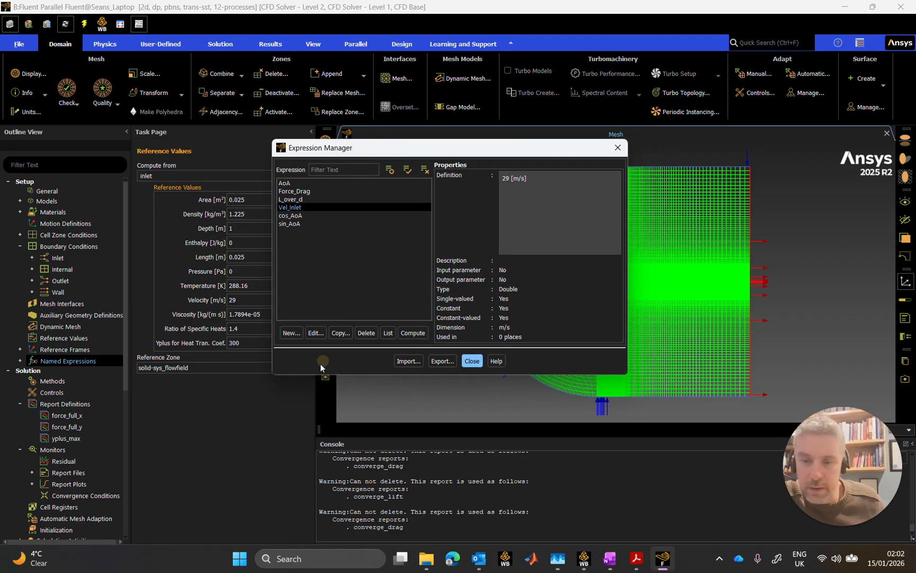
left_click(298, 332)
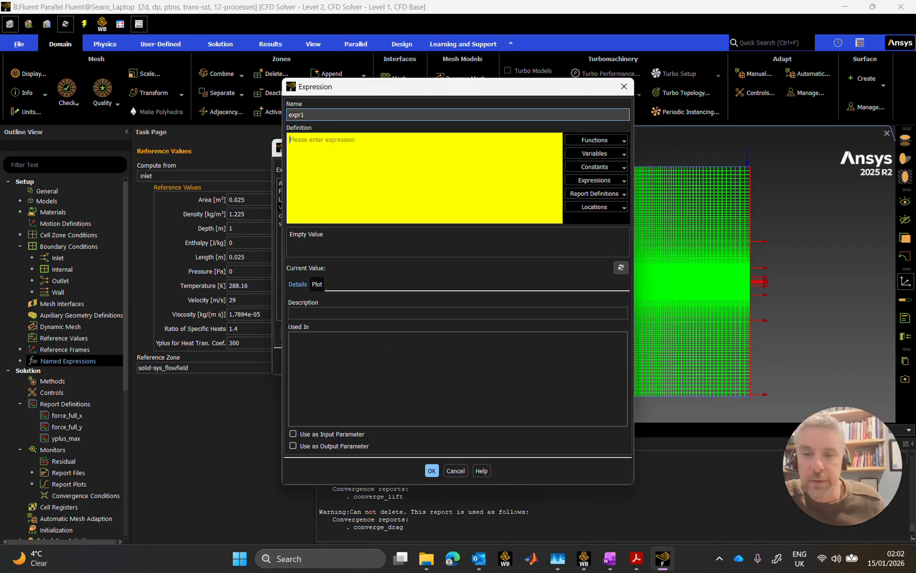
left_click_drag(339, 93, 430, 91)
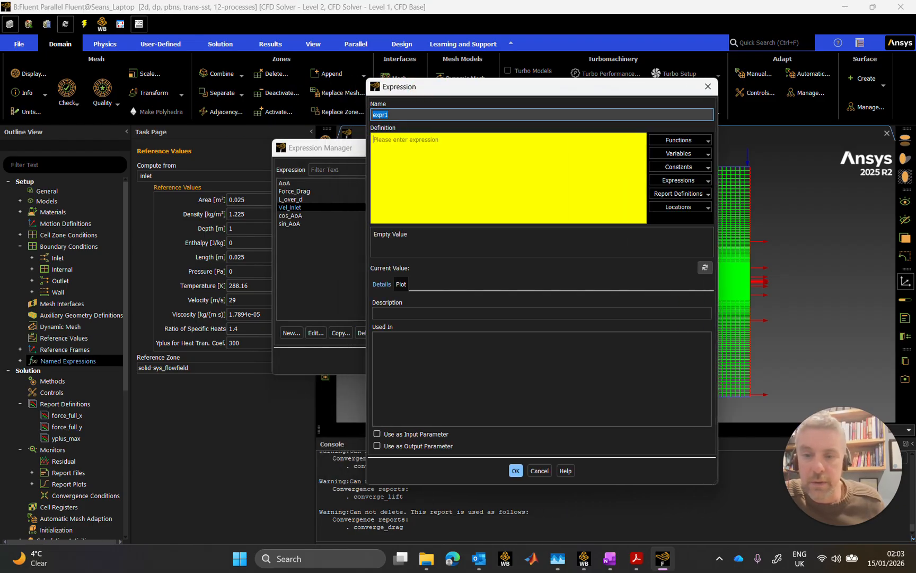
type("Forc")
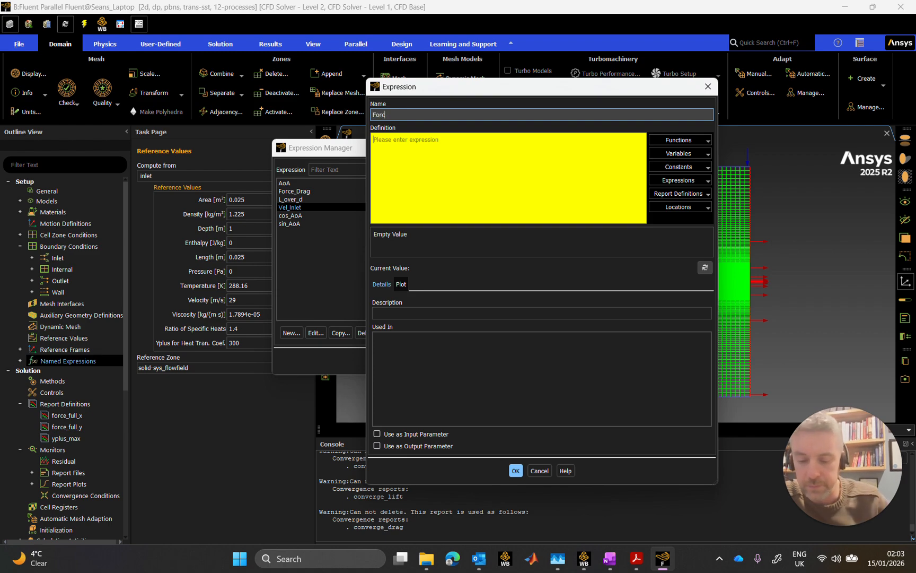
type("e_Lift")
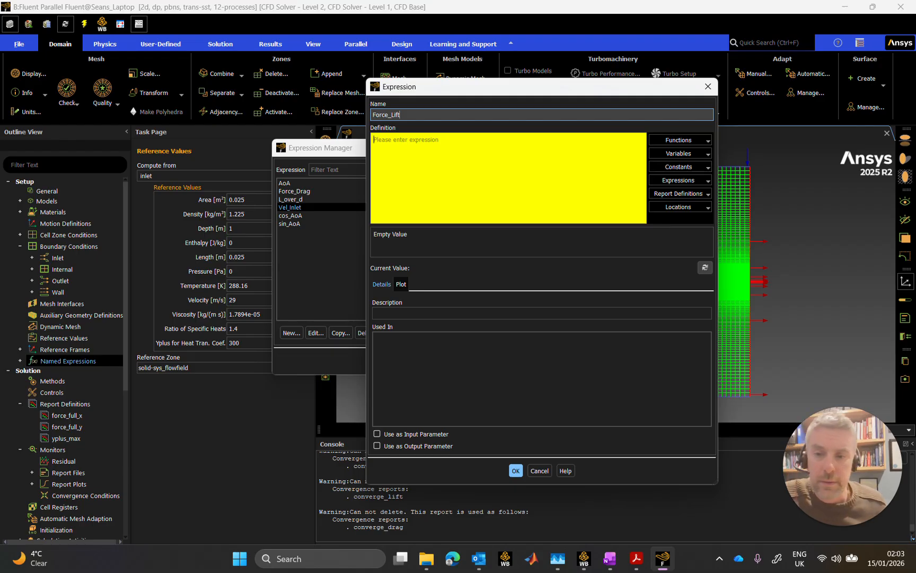
key("Tab")
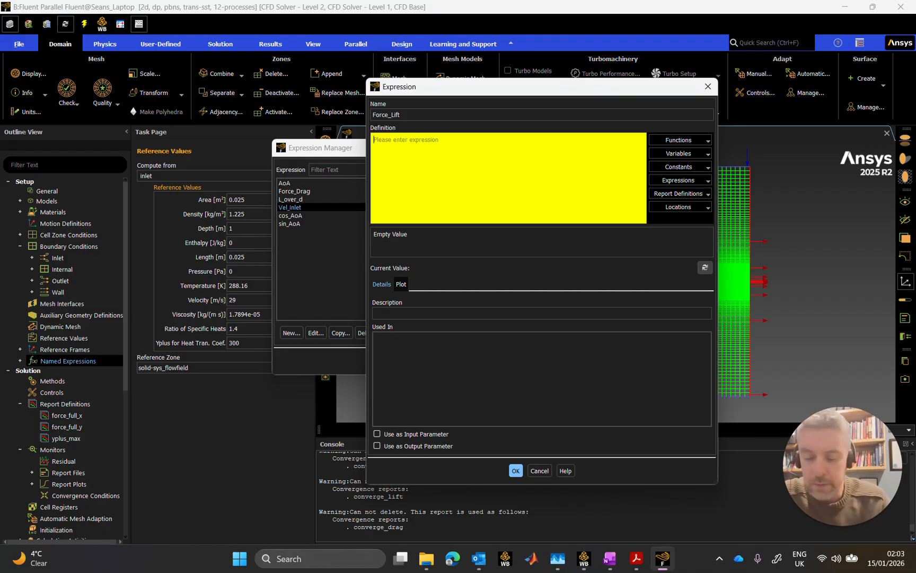
Define Force_Lift as force_full_x*sin_AoA + force_full_y*cos_AoA and save it as an output parameter.
type("fo")
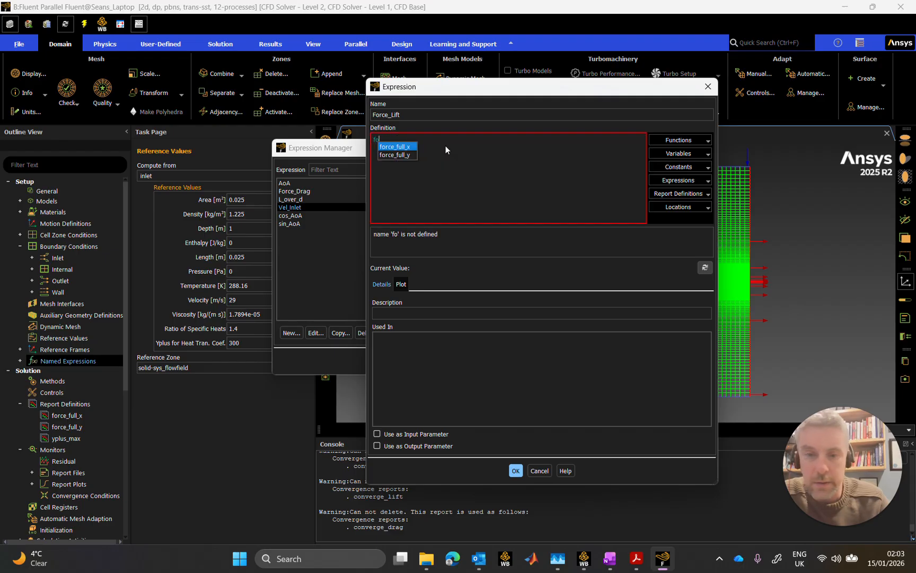
key("Return")
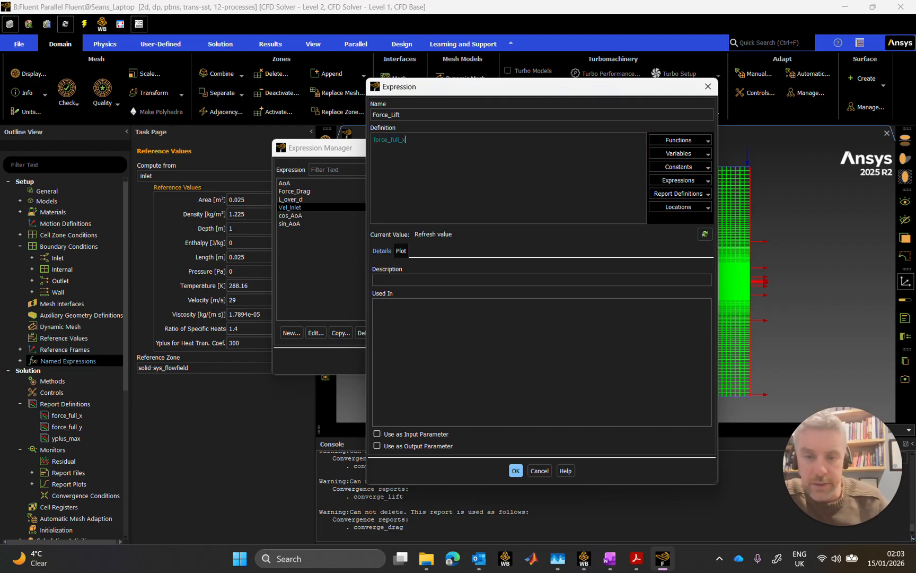
type("*sin")
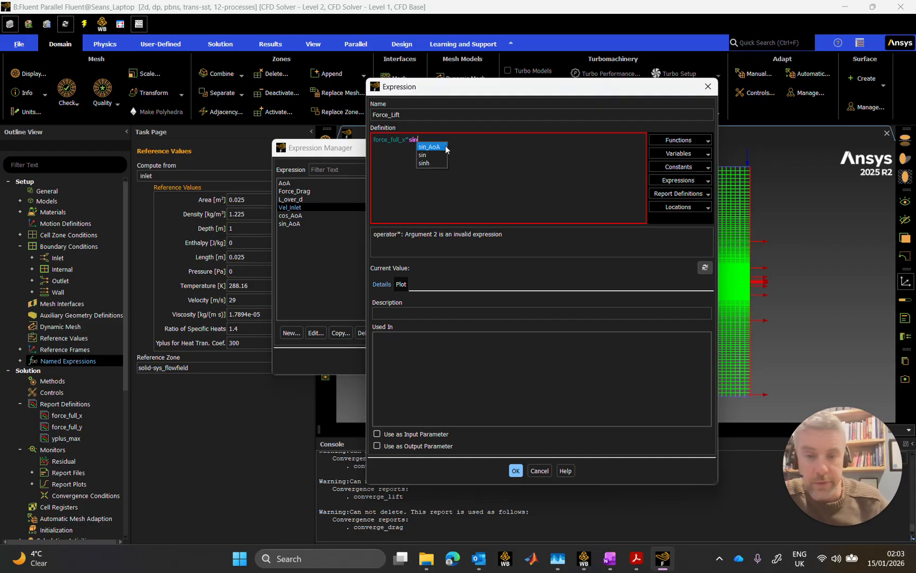
key("Return")
type("+ ")
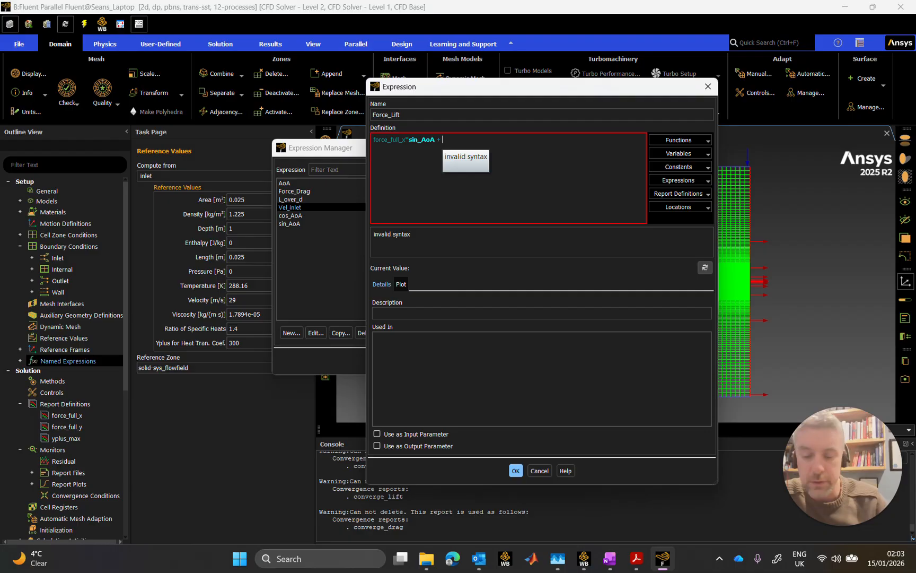
type("for")
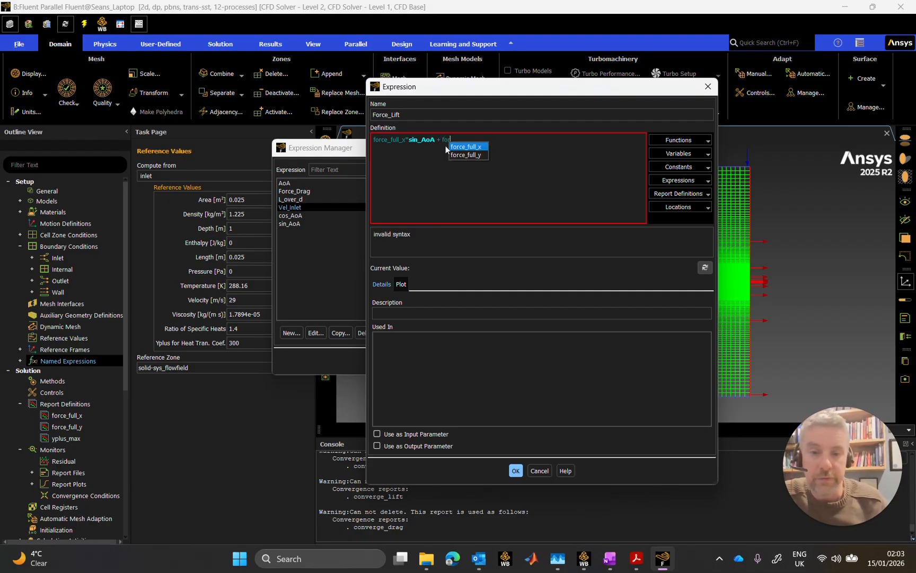
key("Down")
key("Return")
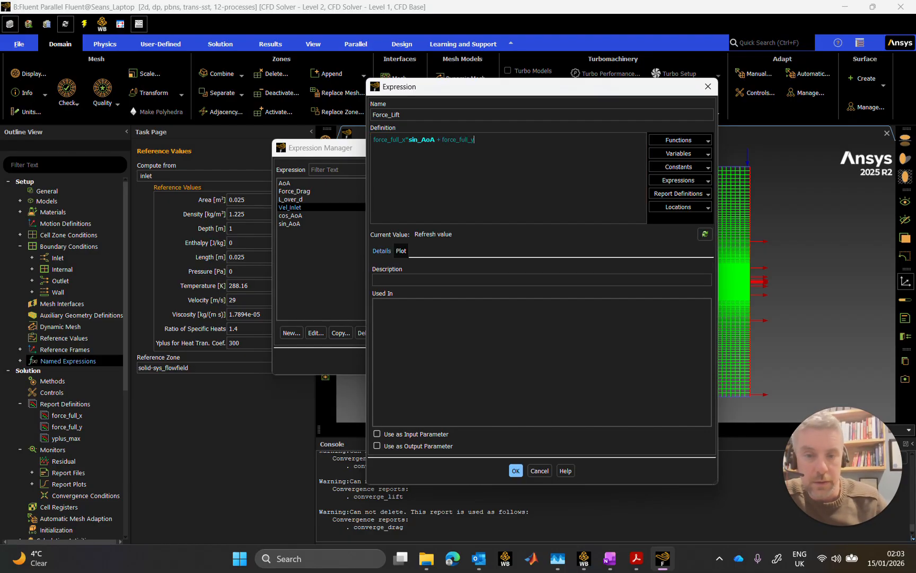
type("*cos")
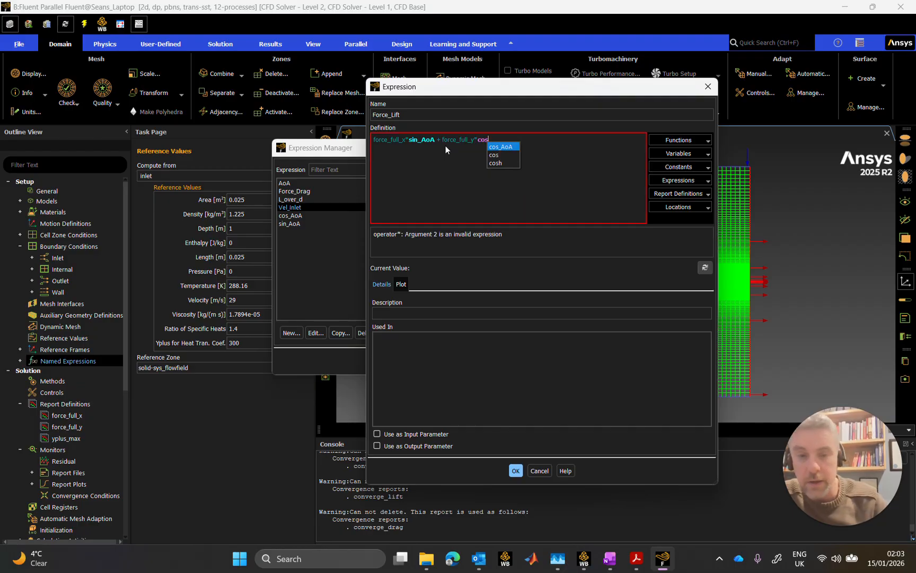
key("Return")
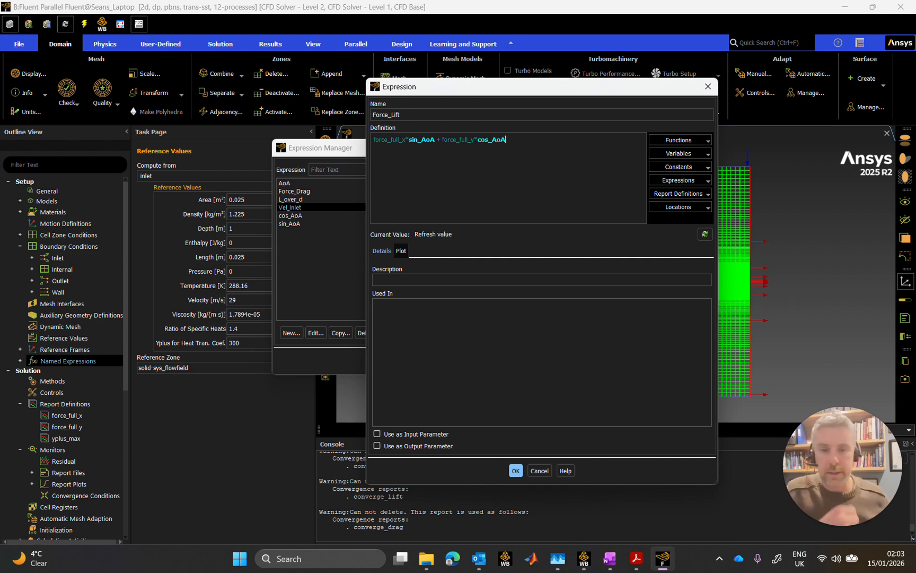
left_click(378, 445)
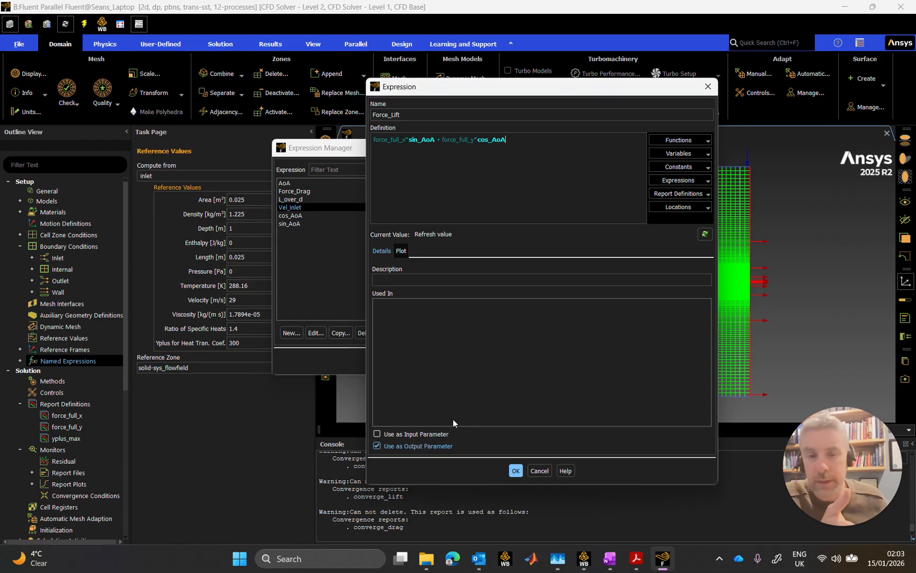
left_click(514, 472)
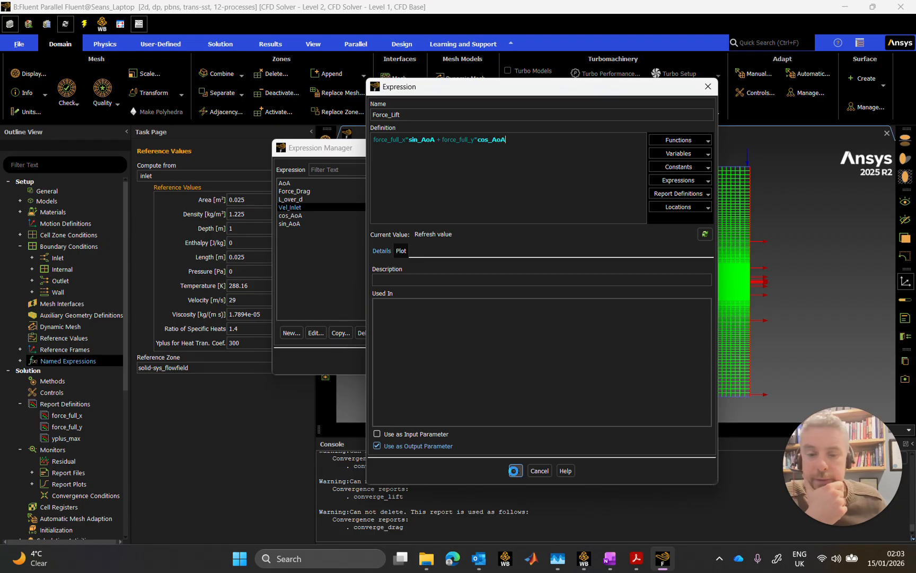
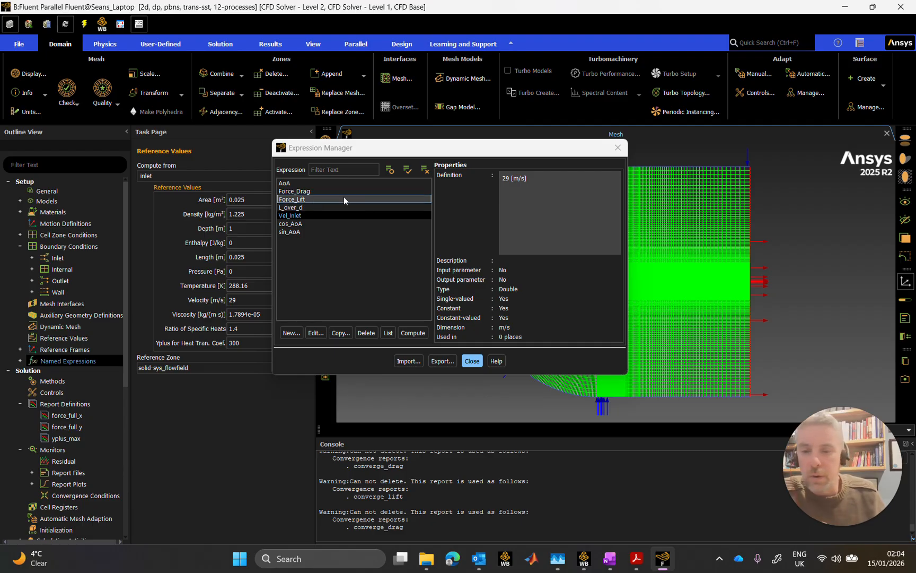
Start another new expression from the Expression Manager and name it Drag_Coeff.
left_click(326, 258)
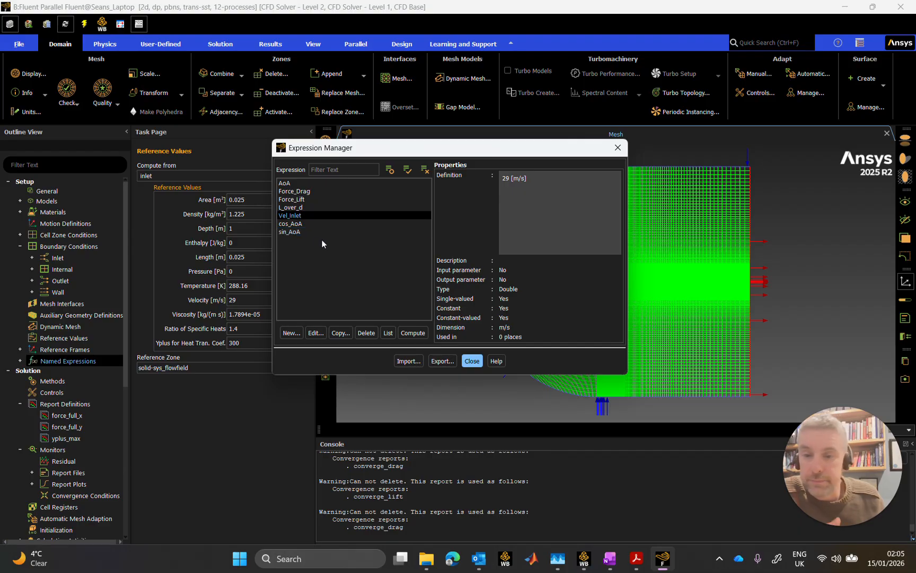
left_click(300, 333)
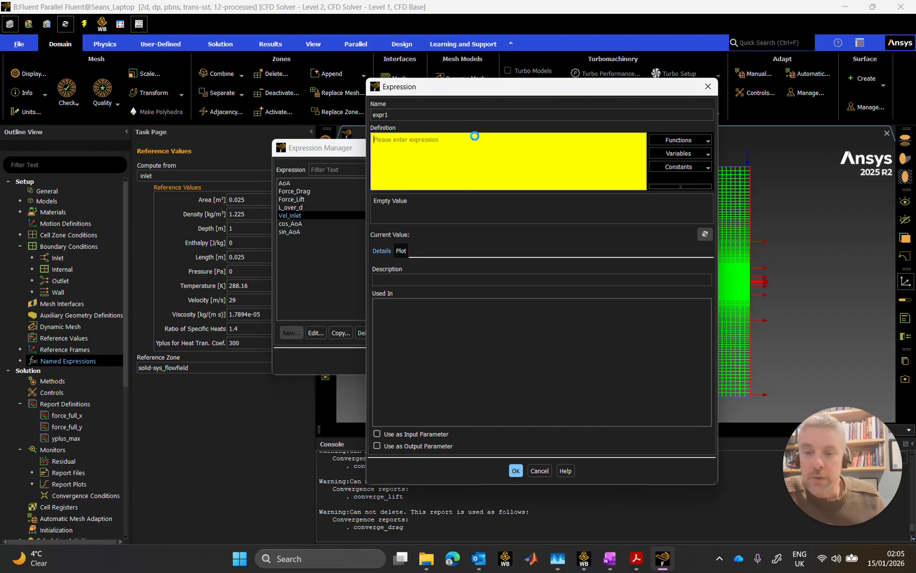
double_click(378, 114)
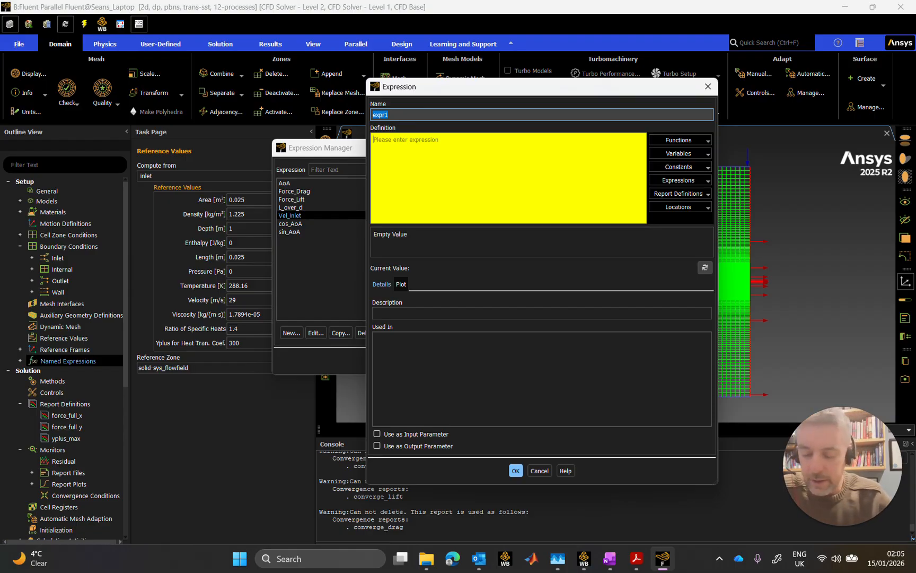
type("Dra")
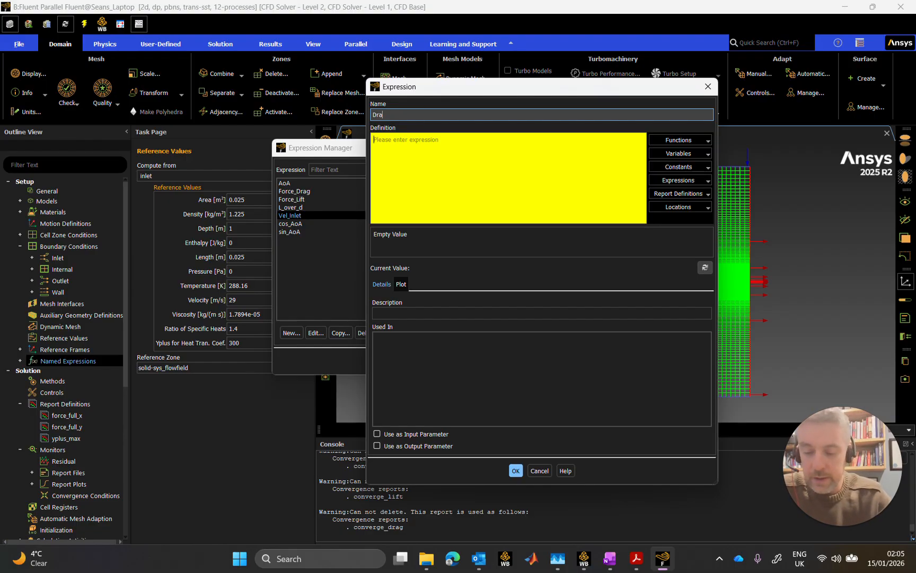
type("g_Coeff")
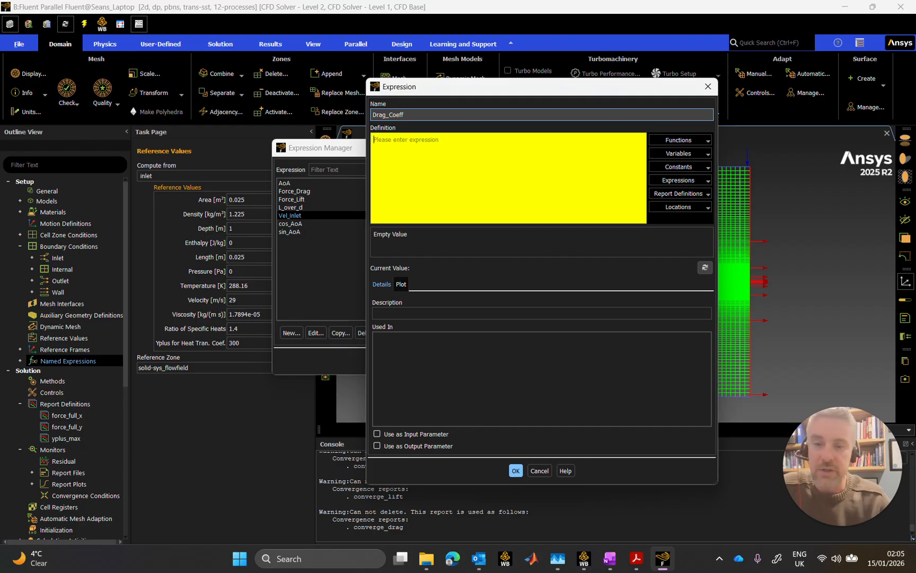
Begin the Drag_Coeff definition with Force_Drag divided by an opening bracket and the factor 0.5, as Force_Drag/(0.5*.
left_click(433, 136)
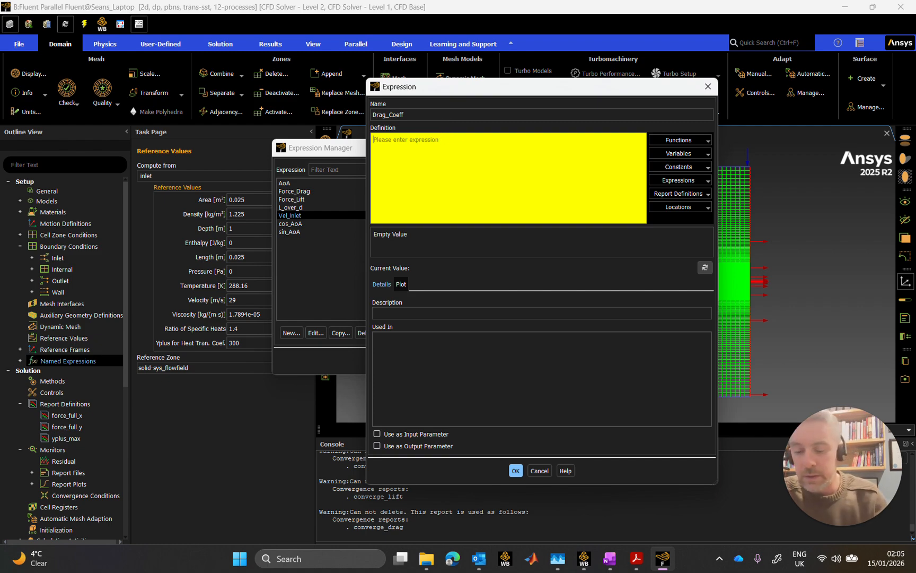
type("F")
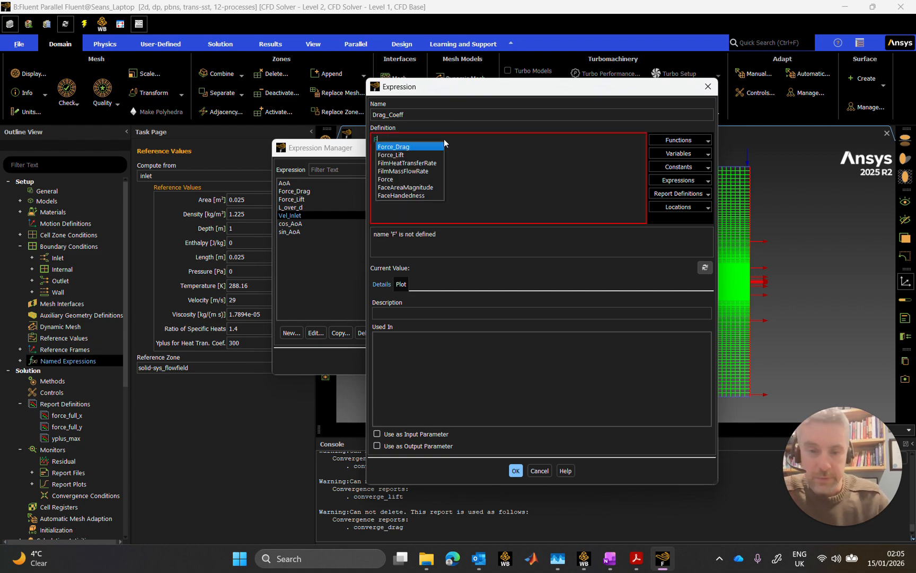
key("Return")
type("/(")
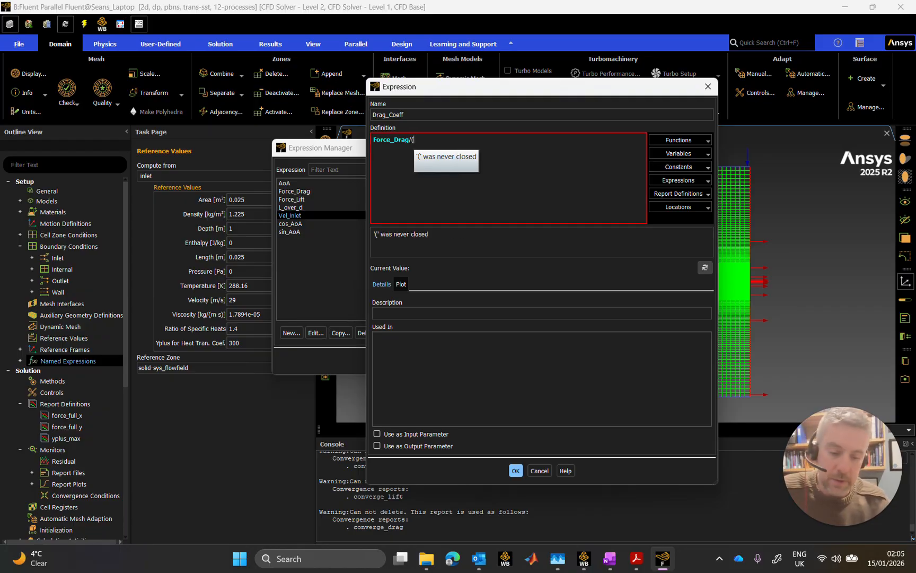
type("0.5*")
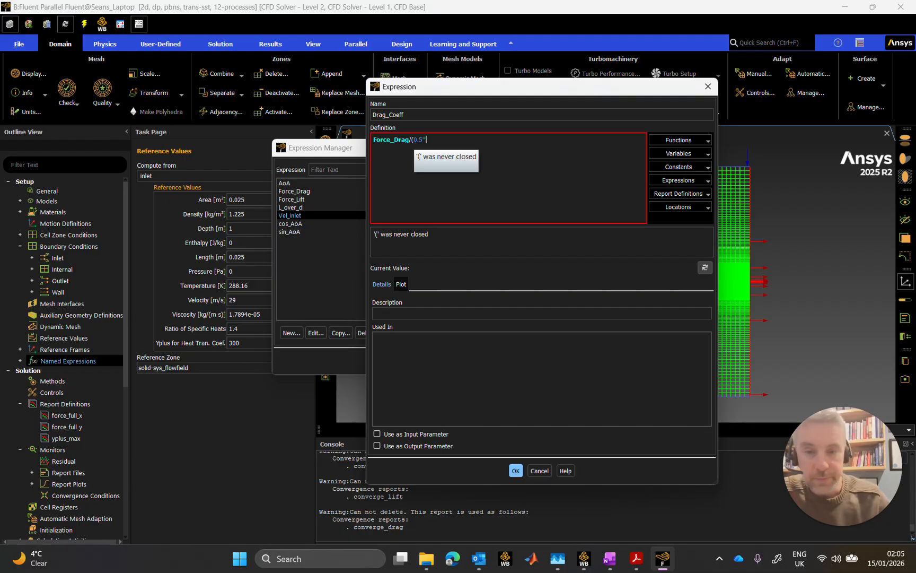
type("v")
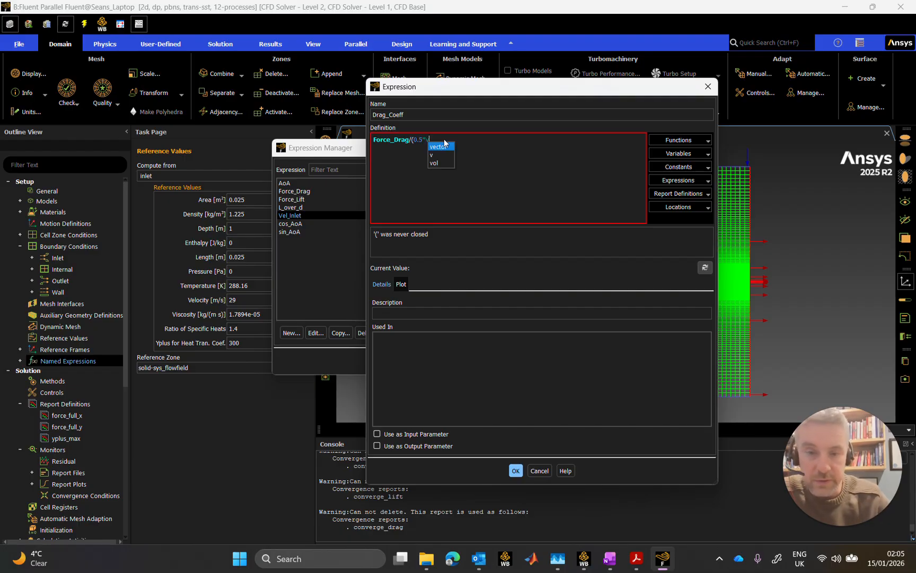
type("el")
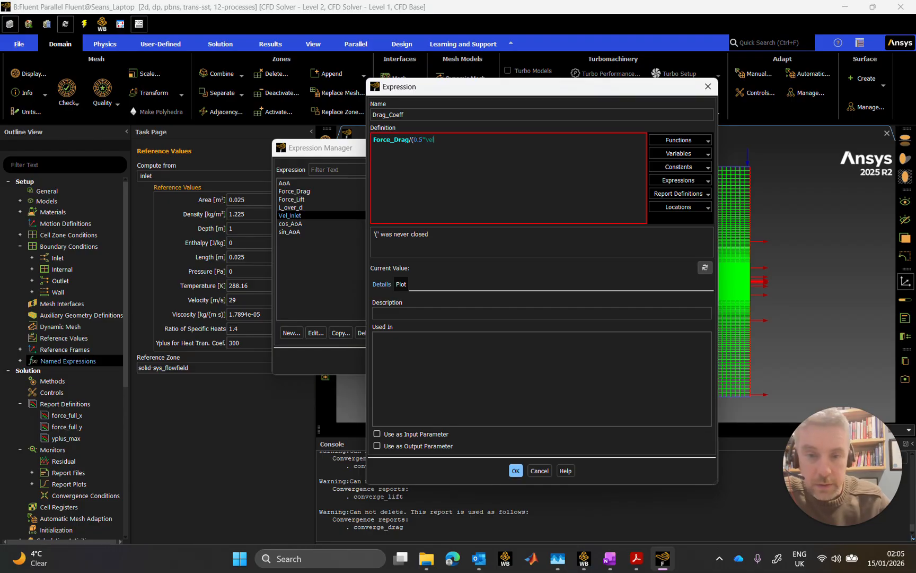
key("BackSpace")
key("BackSpace")
key("BackSpace")
type("in")
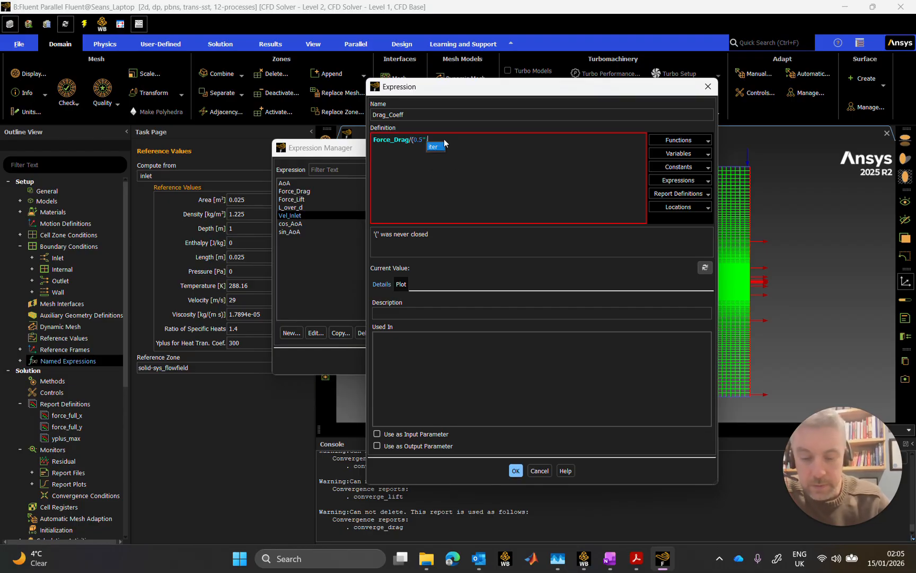
key("BackSpace")
key("BackSpace")
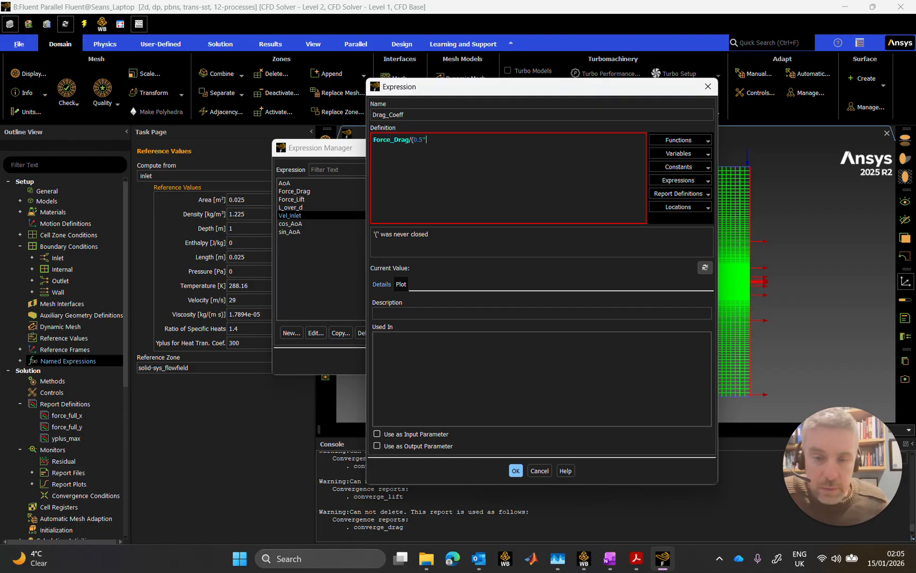
Continue the Drag_Coeff denominator with the squared inlet velocity and the reference length, as Vel_Inlet^2*0.025 [m].
type("V")
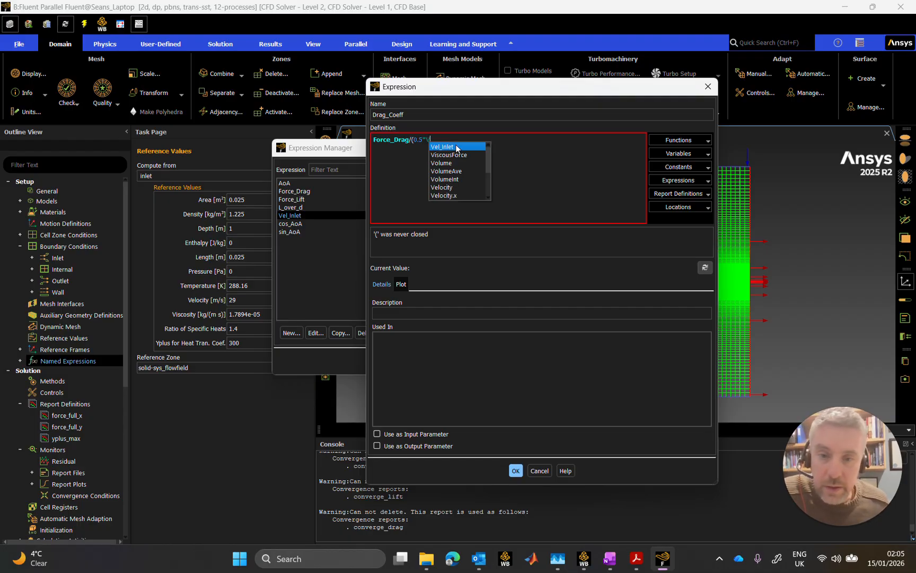
left_click(456, 147)
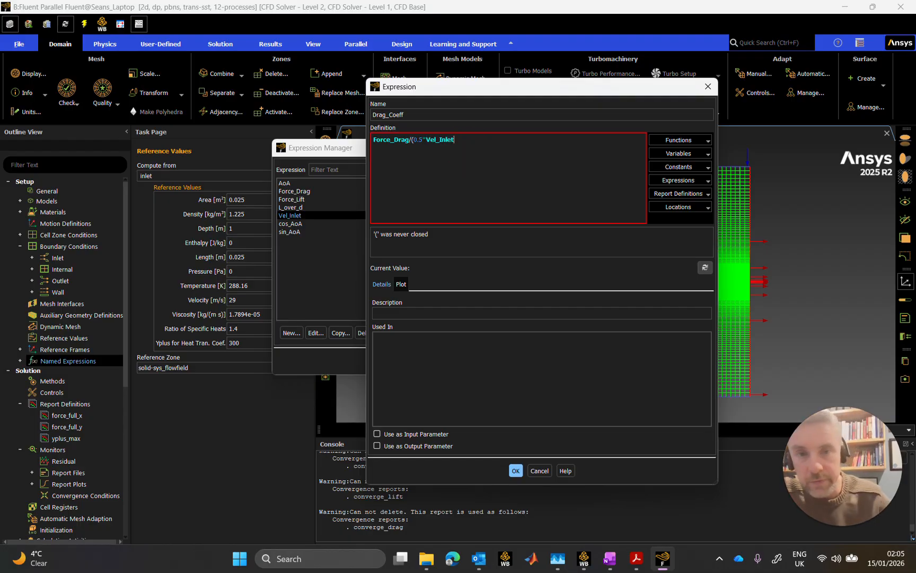
key("shift")
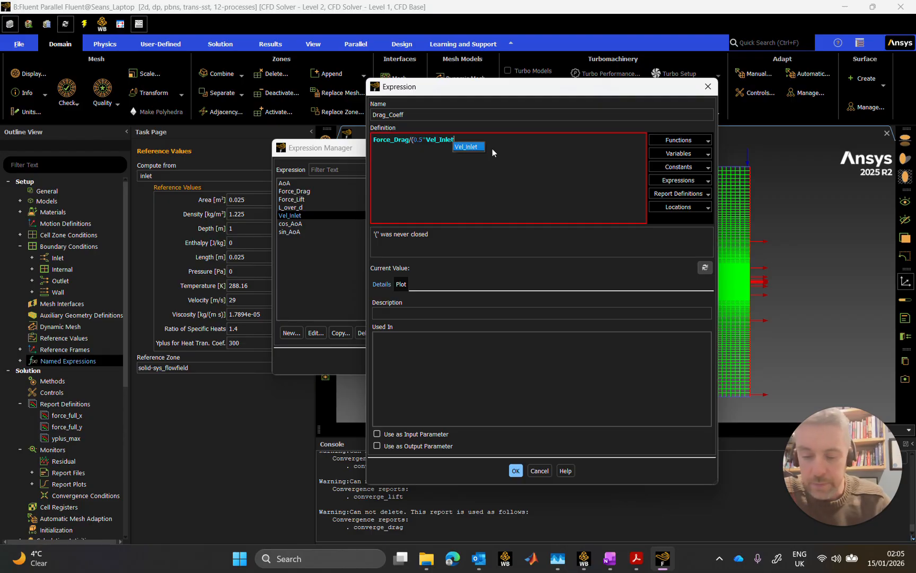
type("^2")
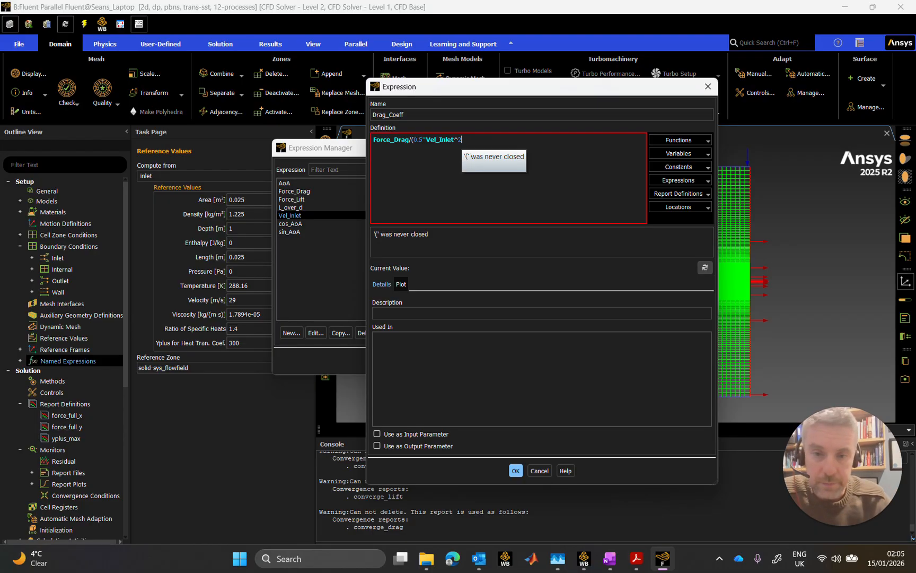
type("*")
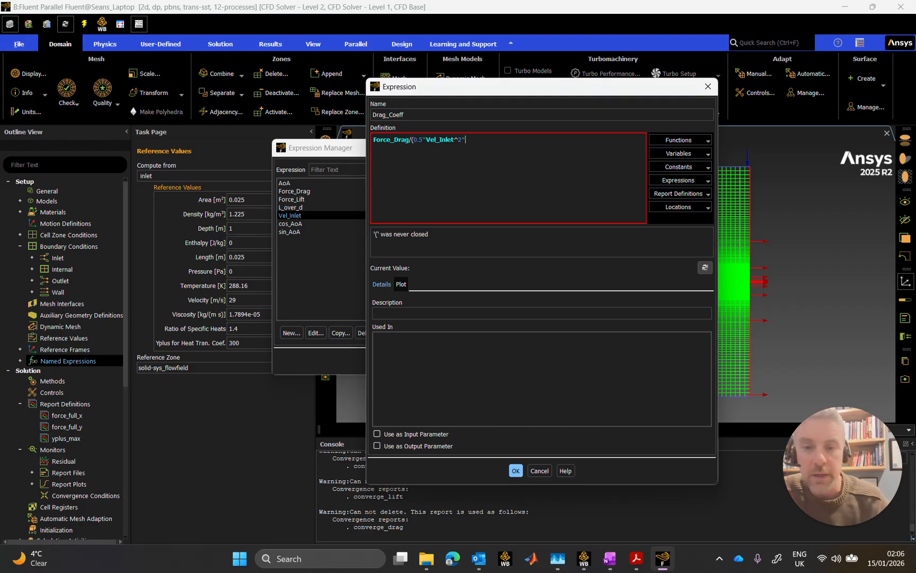
type("0")
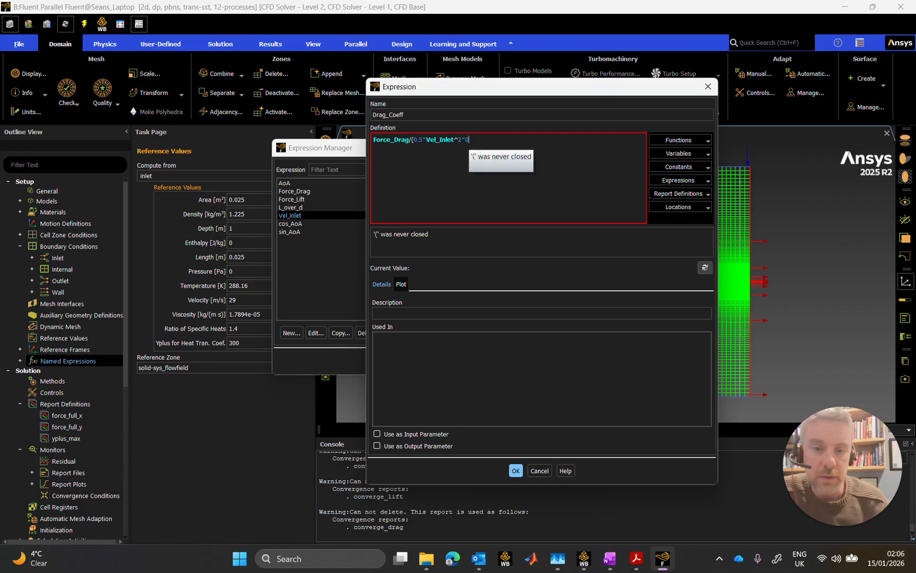
type(".025")
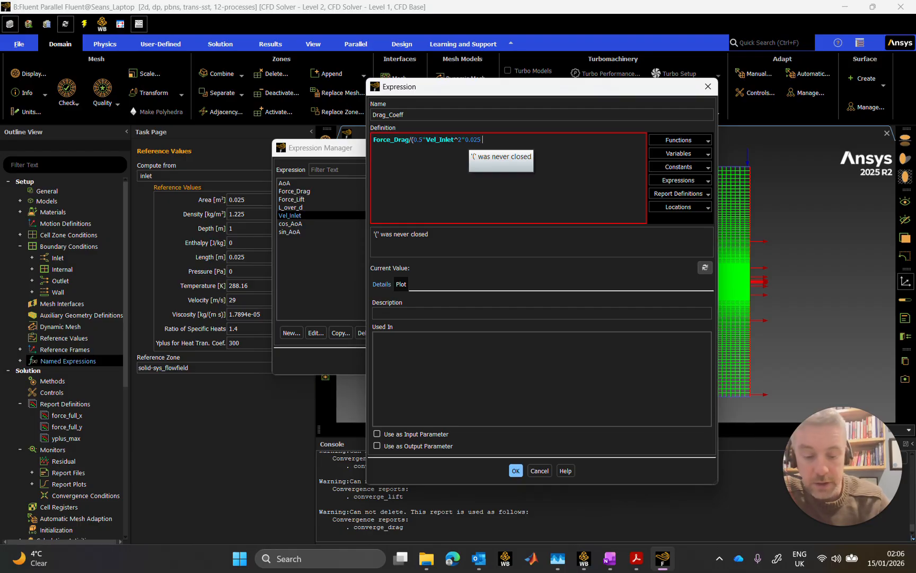
type(" [m")
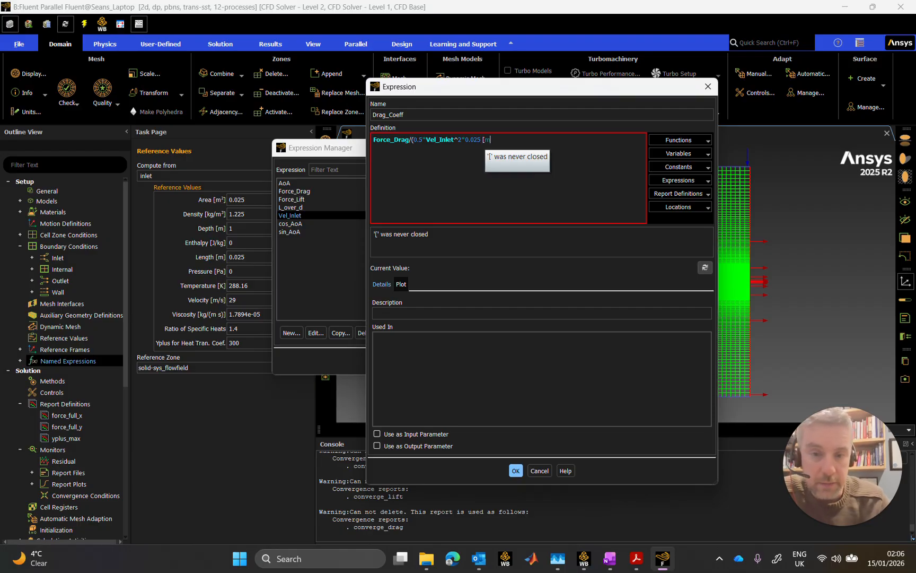
type("]")
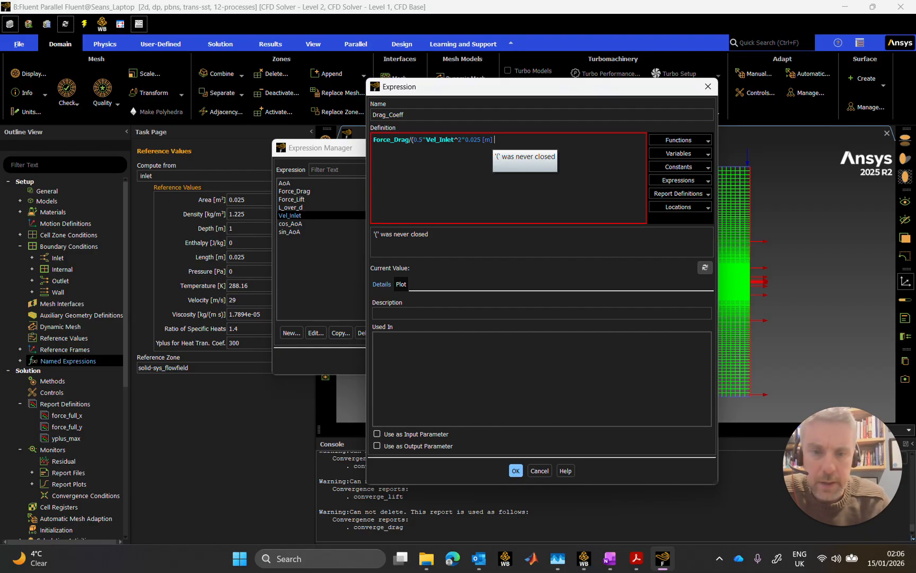
Multiply the Drag_Coeff denominator by the air density, 1.225 [kg/m^3], and close the bracket.
type("*")
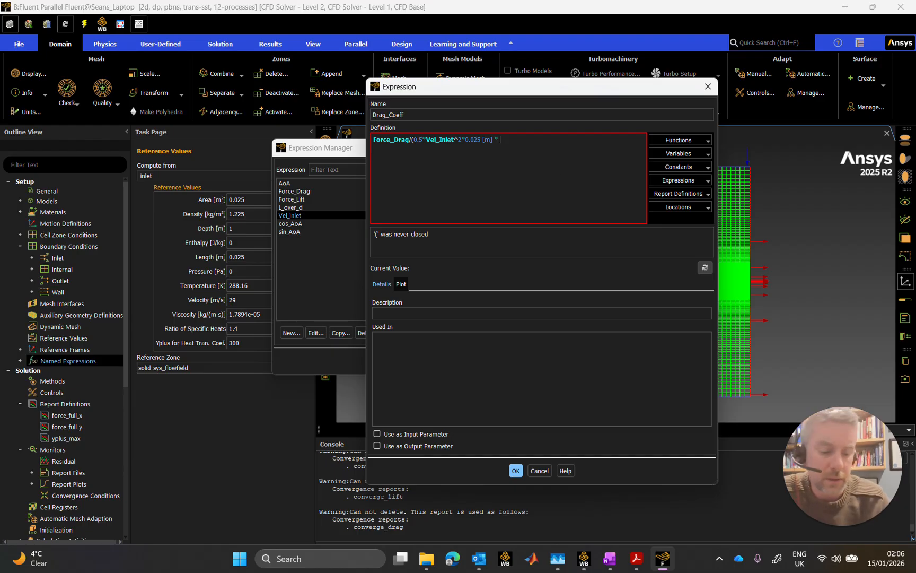
type(" 1.225")
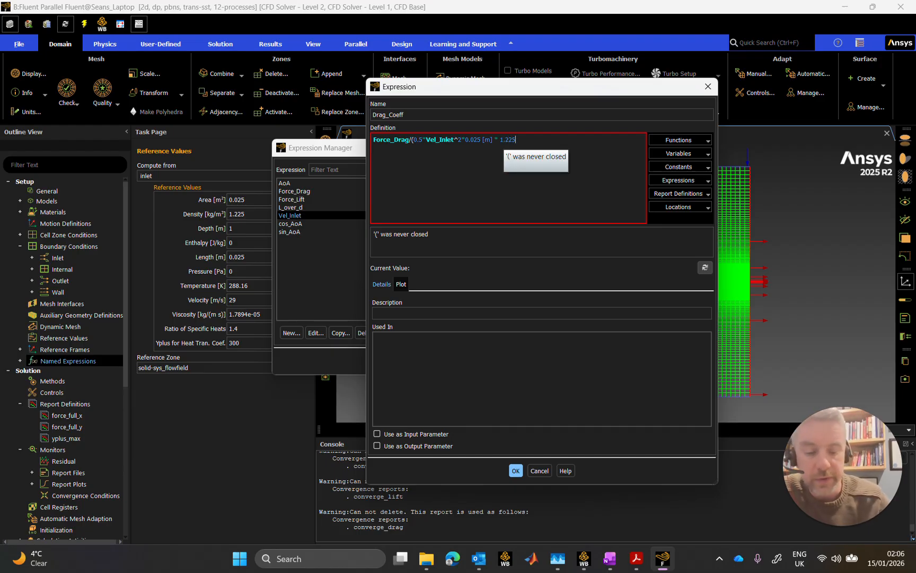
type(" [")
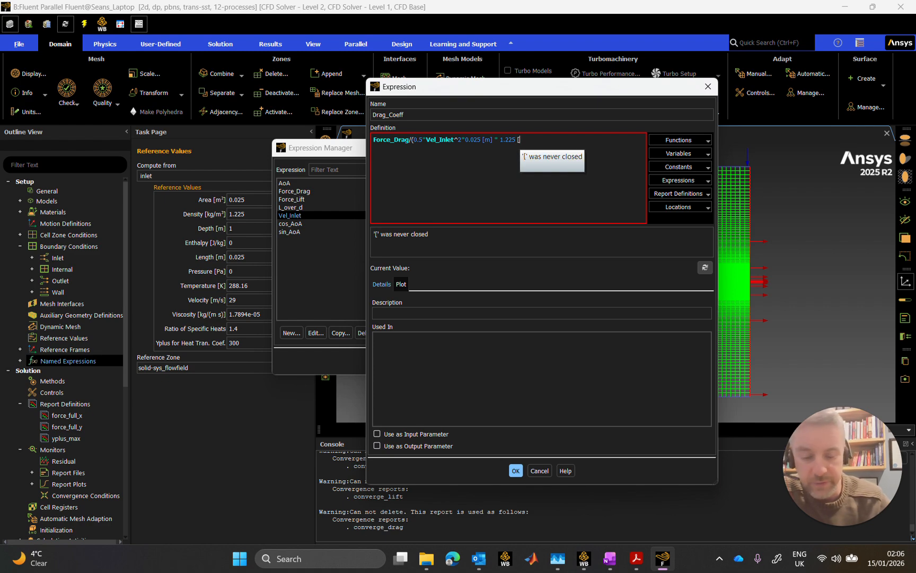
type("kg/")
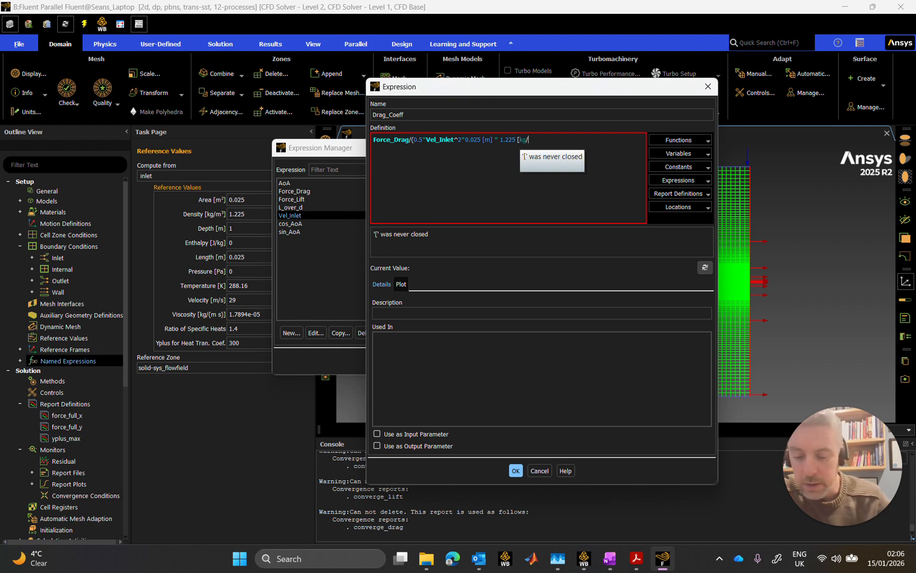
type("m^")
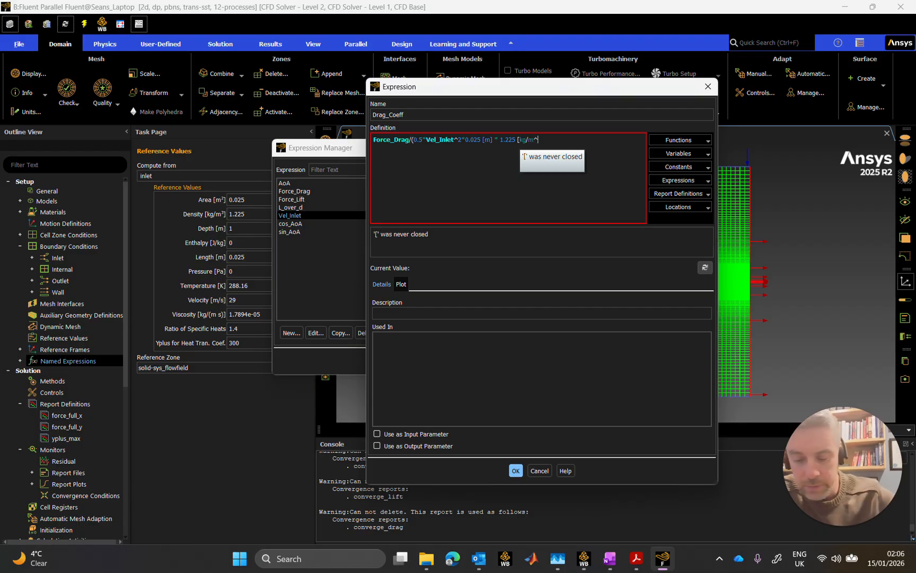
type("3]")
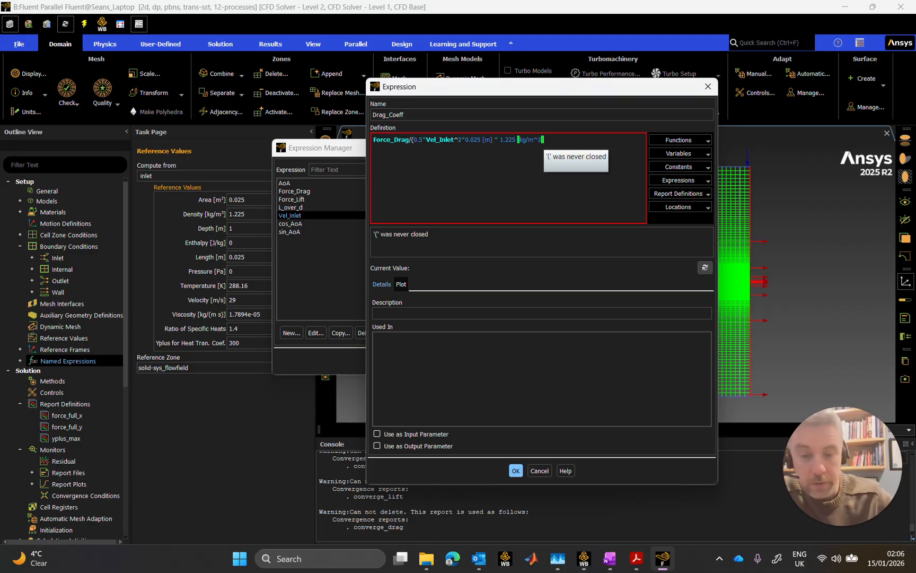
type(")")
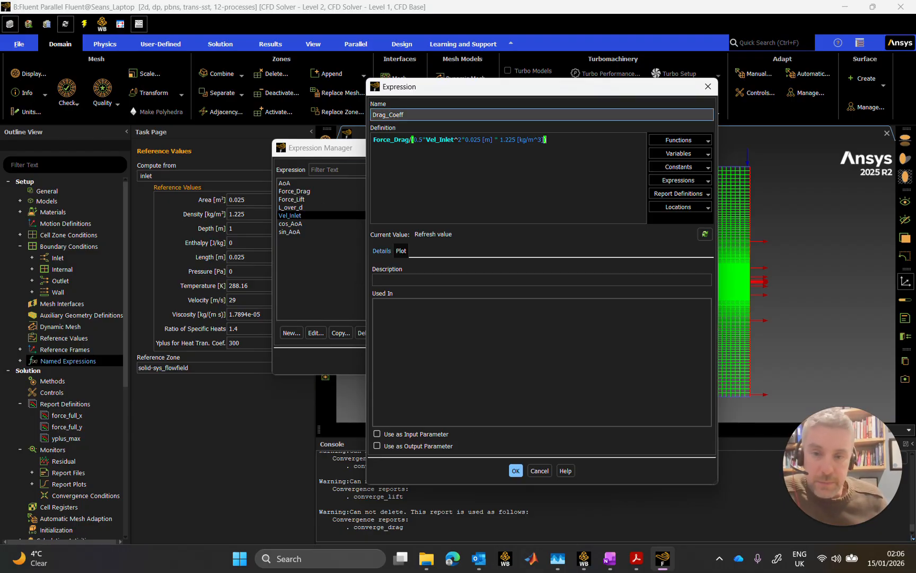
Check the drag coefficient in the OneNote design points table, and evaluate the Drag_Coeff expression in Fluent for comparison.
mouse_move(648, 565)
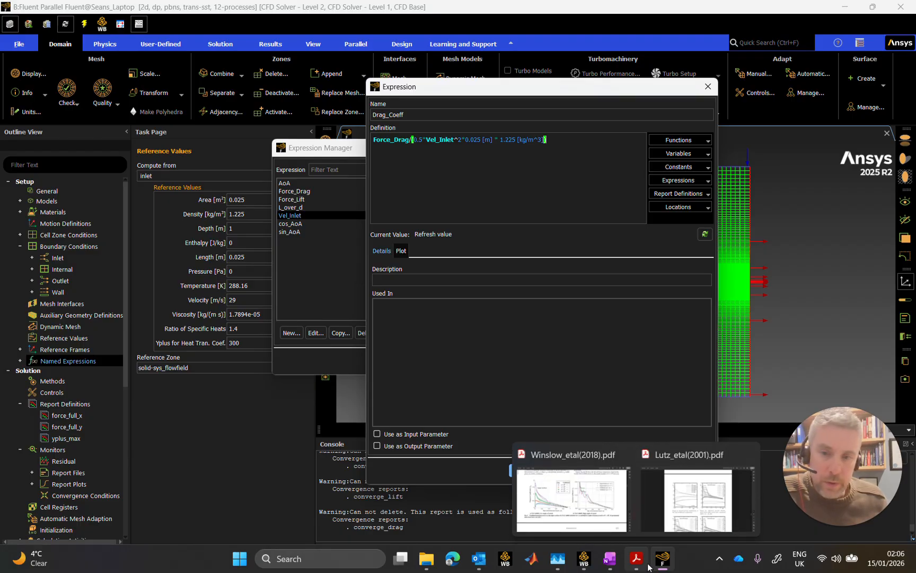
left_click(609, 558)
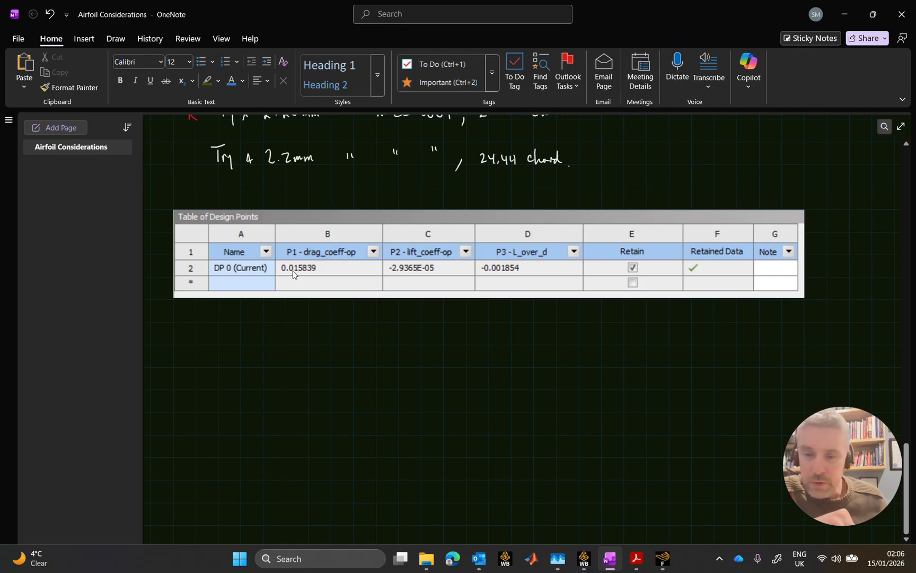
left_click(844, 15)
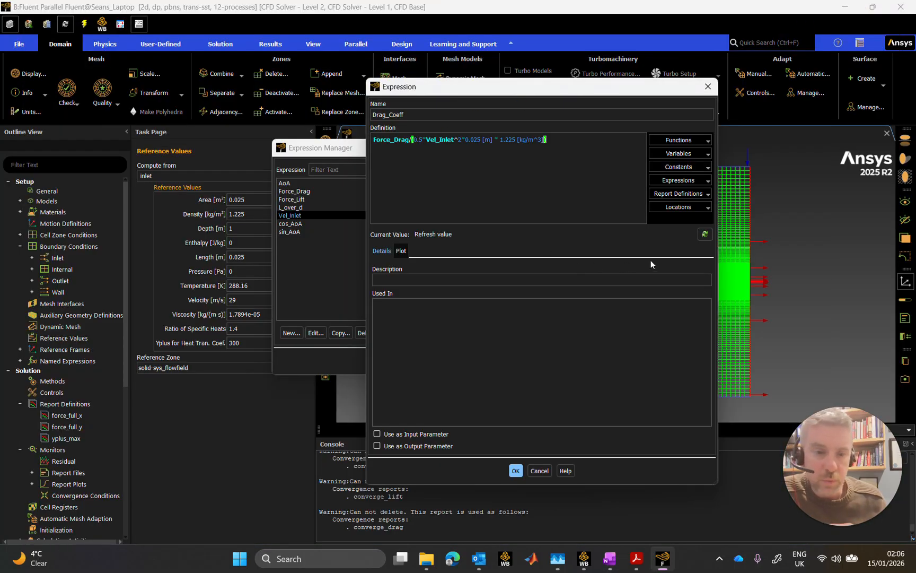
left_click(702, 235)
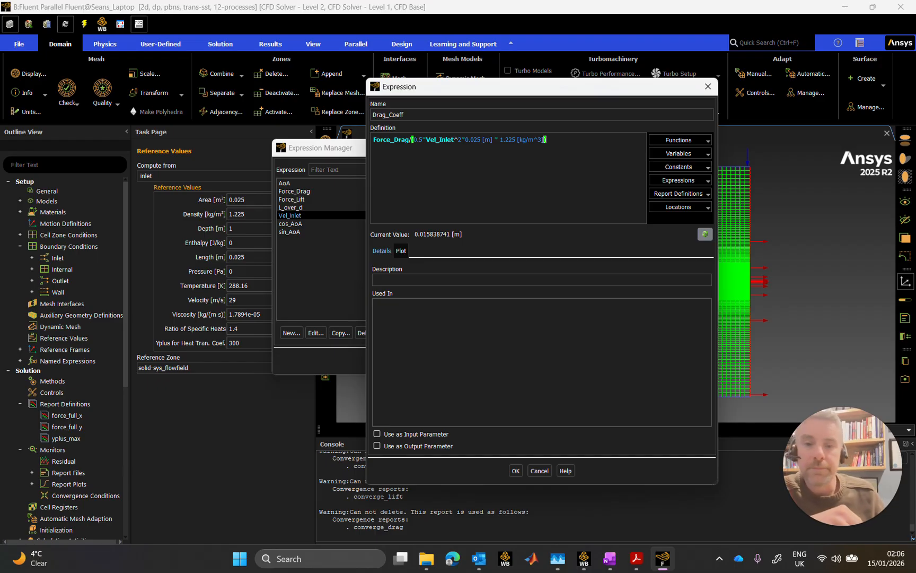
Copy the bracketed denominator of the Drag_Coeff definition, and save the expression as an output parameter.
left_click(554, 145)
left_click_drag(549, 139, 413, 140)
key("ctrl+c")
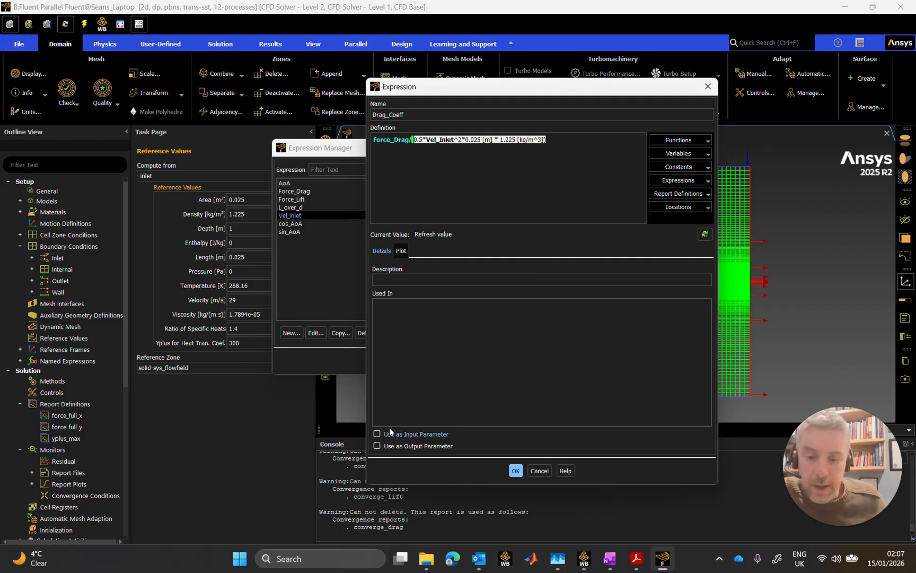
left_click(377, 446)
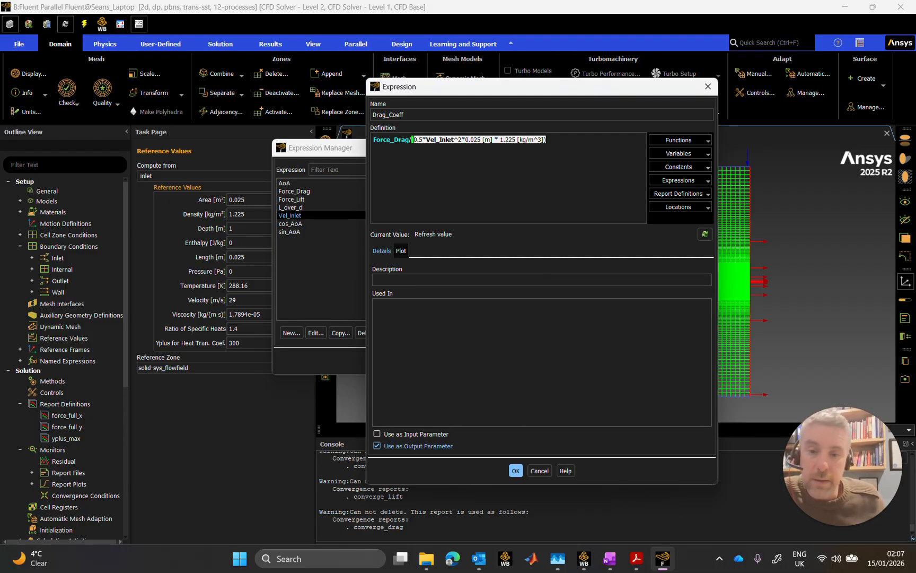
left_click(518, 473)
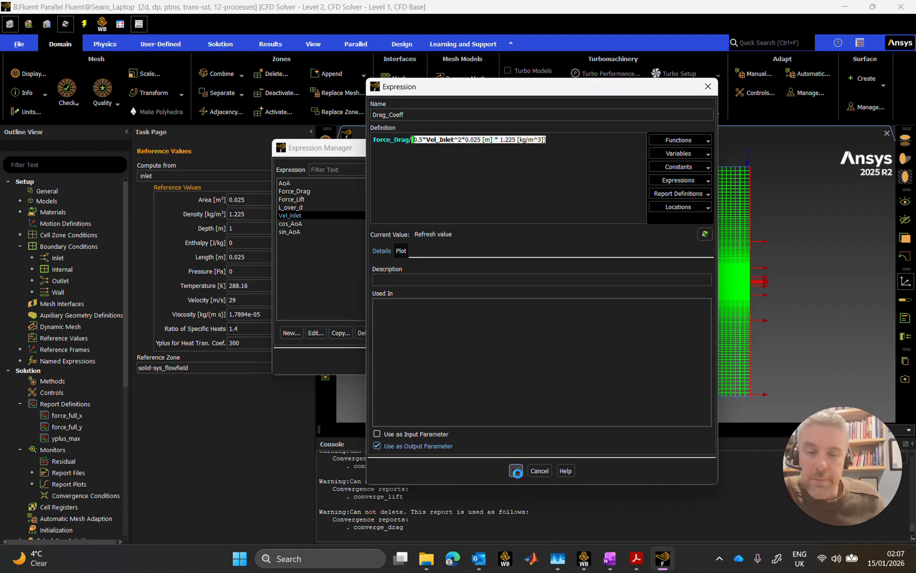
Create a new named expression called Lift_Coeff.
left_click(294, 334)
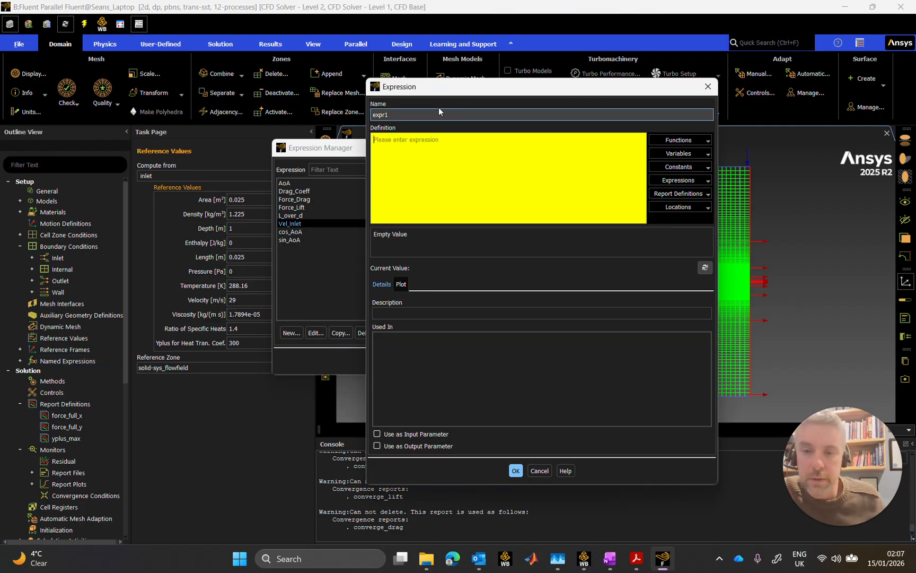
left_click_drag(401, 114, 354, 113)
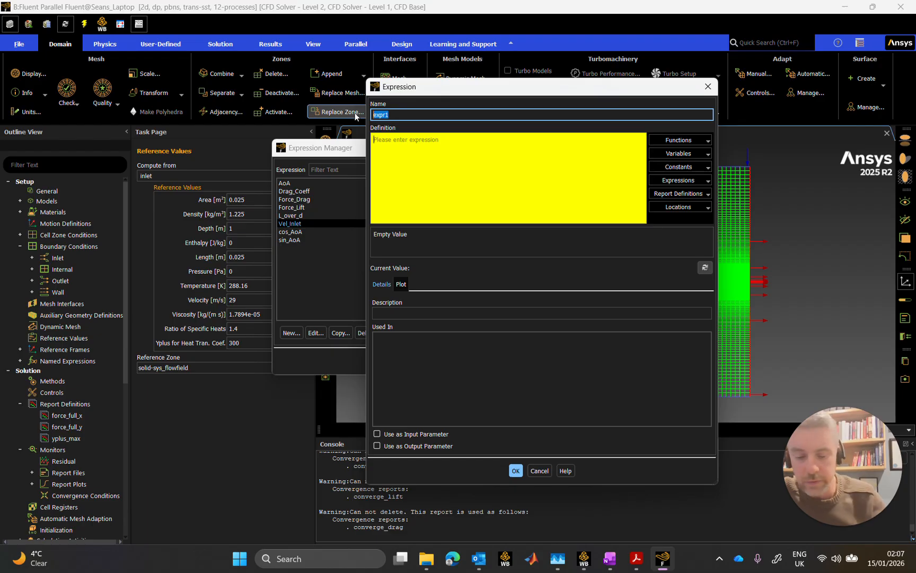
type("Lift")
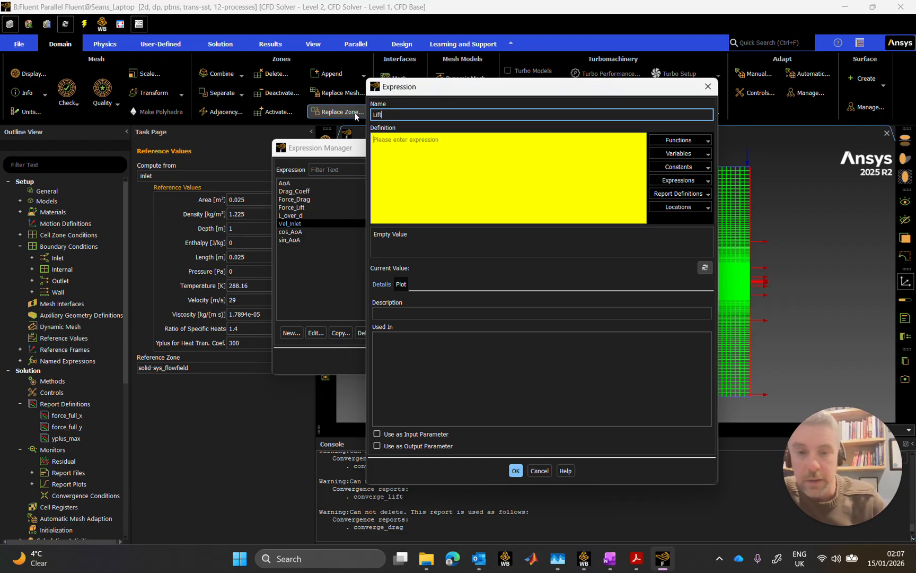
type("_")
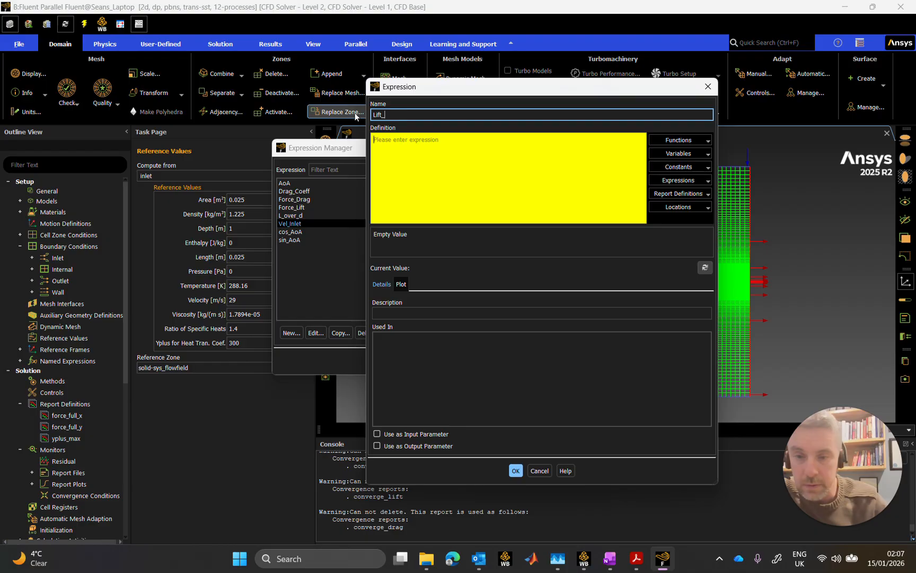
type("Coeff")
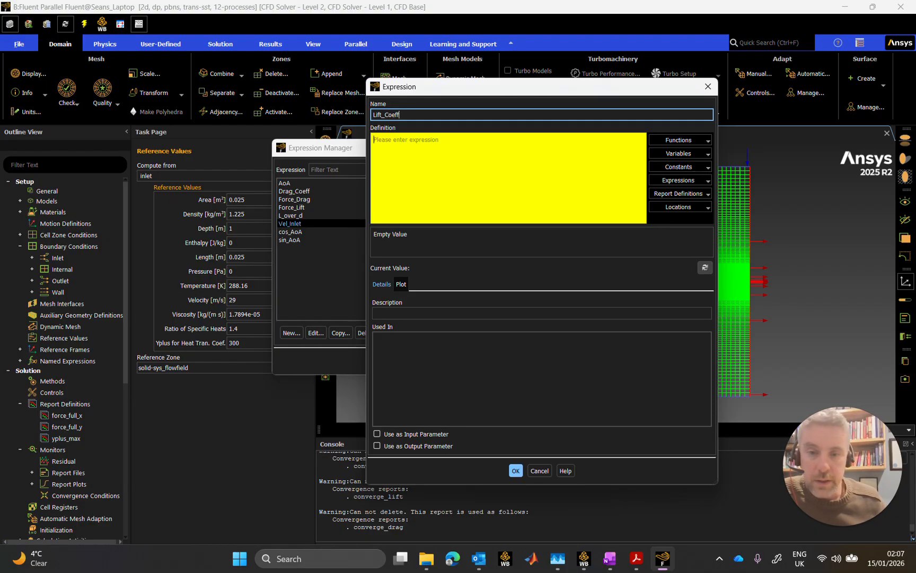
Define Lift_Coeff as Force_Lift / (0.5*Vel_Inlet^2*0.025 [m] * 1.225 [kg/m^3]), reusing the copied denominator.
left_click(435, 140)
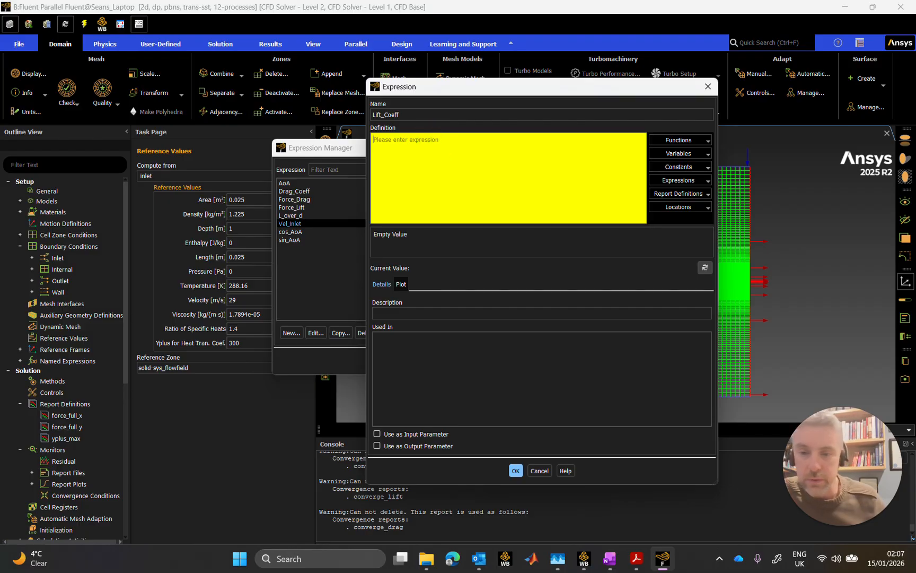
type("Fo")
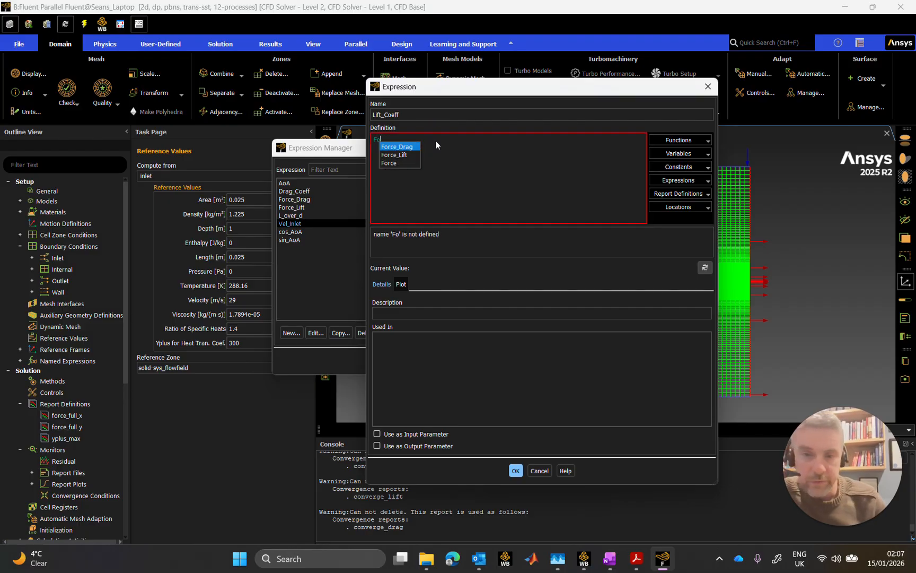
key("Down")
key("Return")
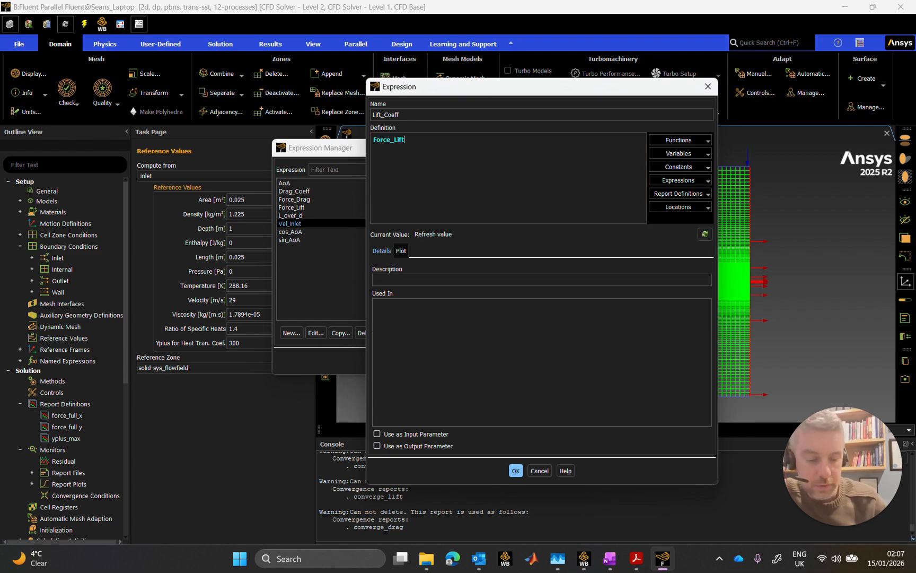
type("/")
key("ctrl+v")
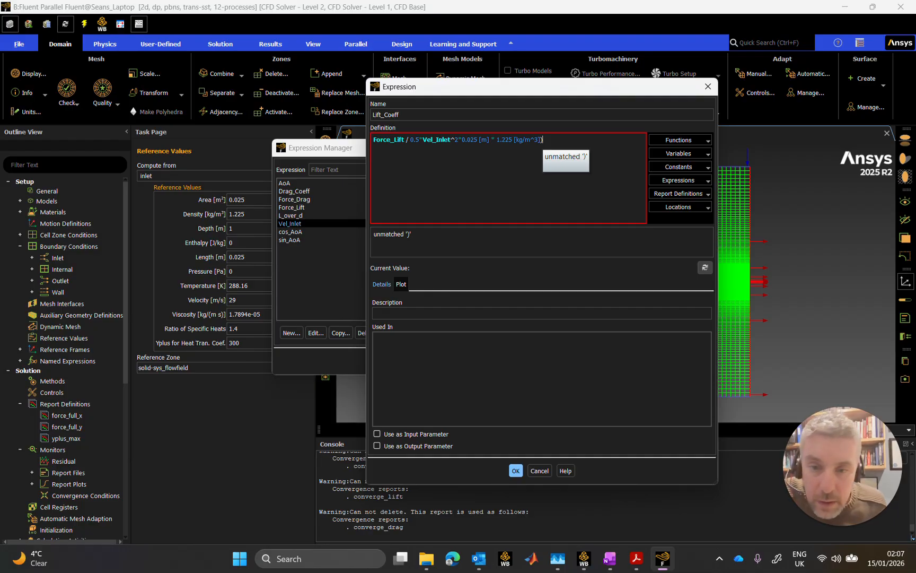
left_click(411, 139)
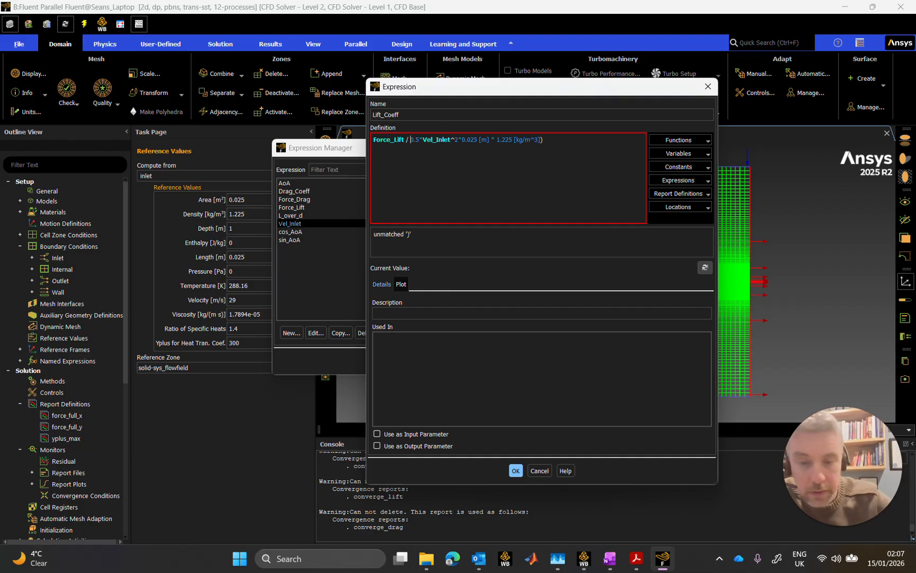
type("(")
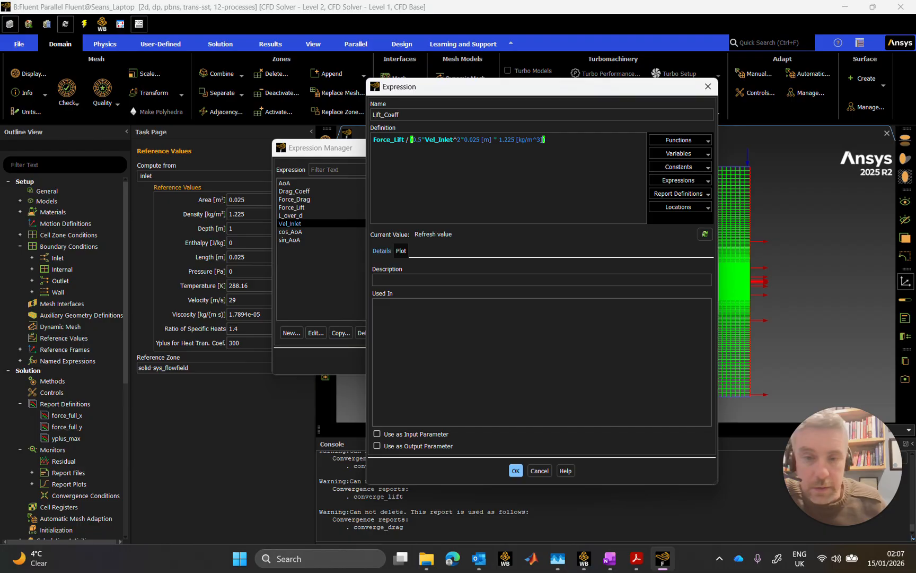
Check the lift coefficient in the OneNote design points table, and evaluate the Lift_Coeff expression in Fluent for comparison.
left_click(608, 561)
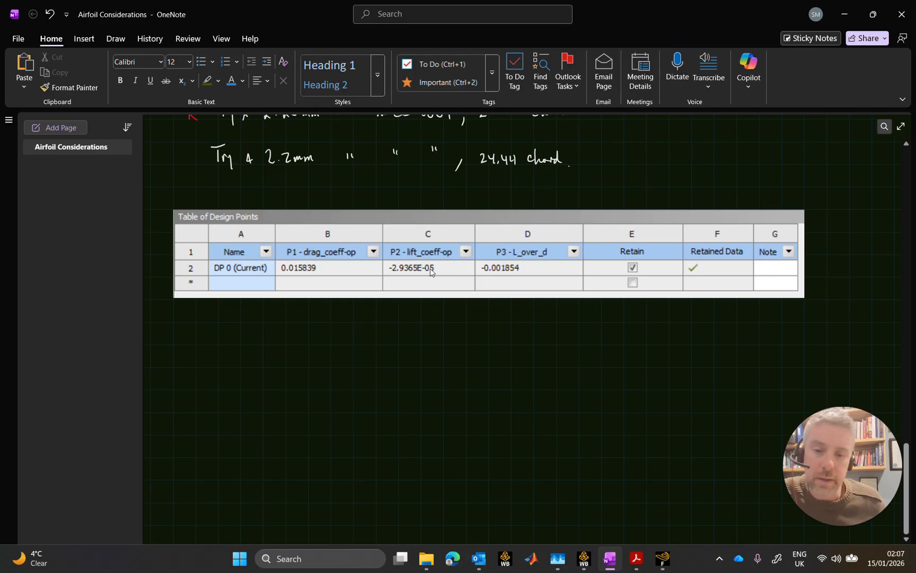
left_click(850, 17)
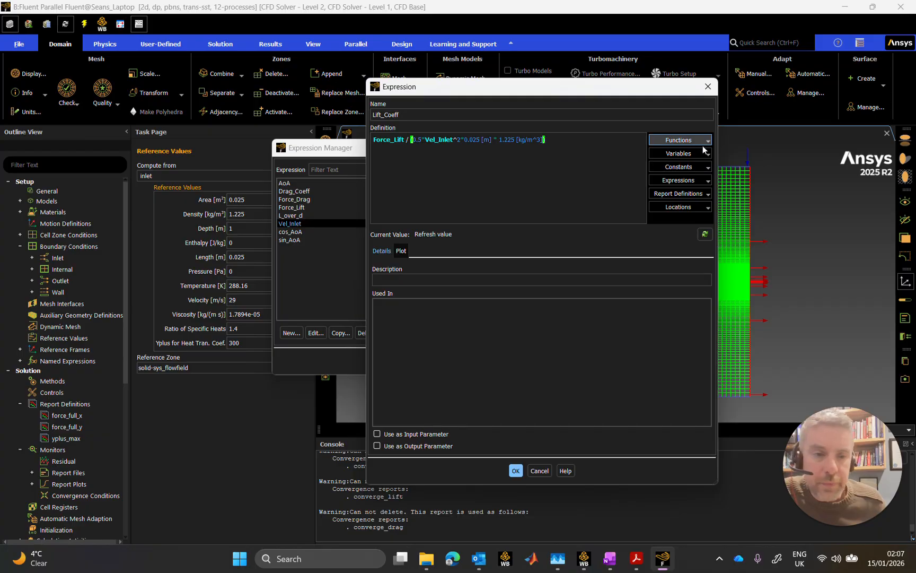
left_click(704, 233)
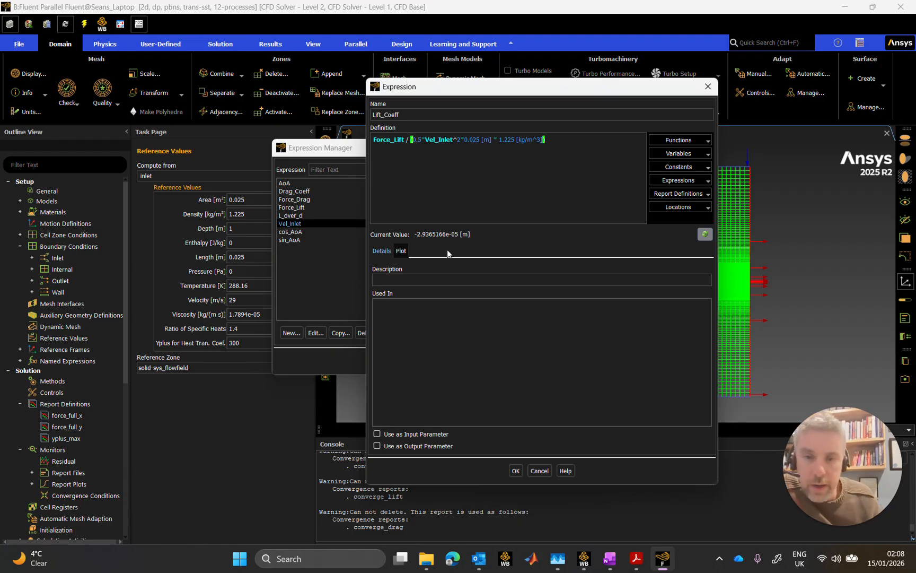
Save Lift_Coeff as an output parameter and close the Expression Manager.
left_click(378, 445)
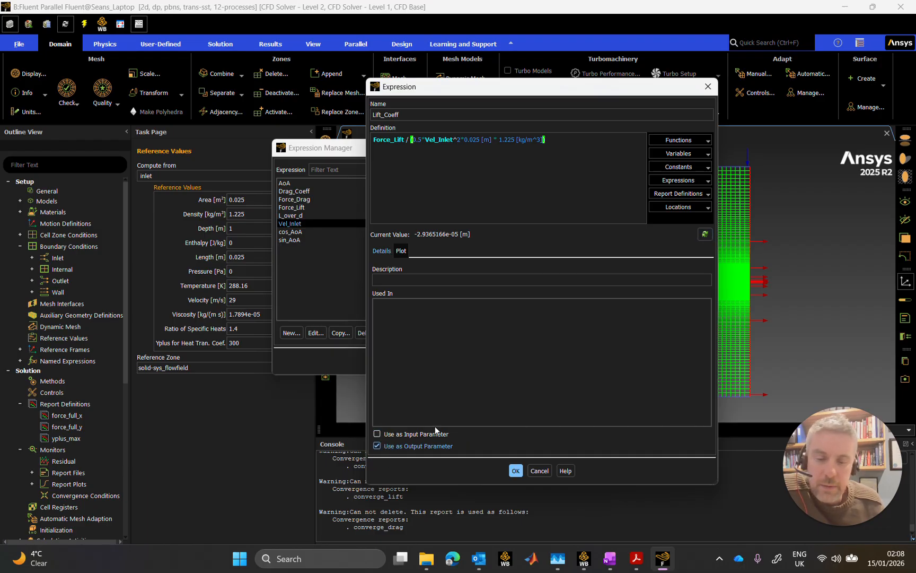
left_click(514, 470)
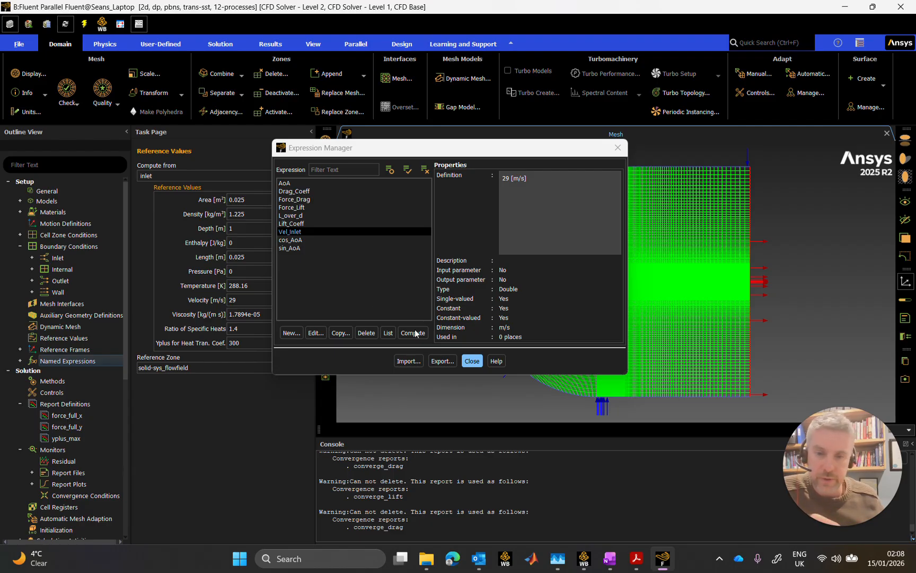
left_click(466, 363)
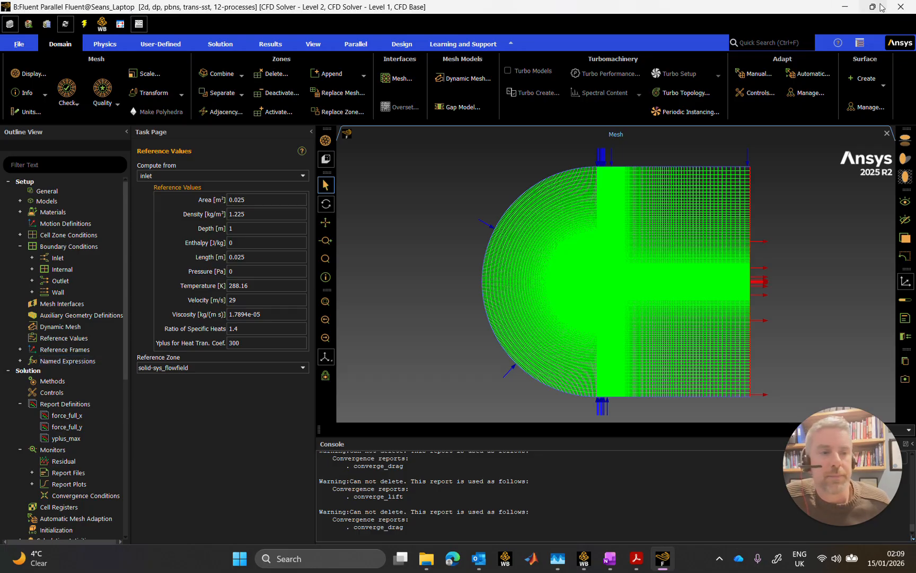
Quit Fluent, using the settings changes for the current calculation only.
left_click(900, 6)
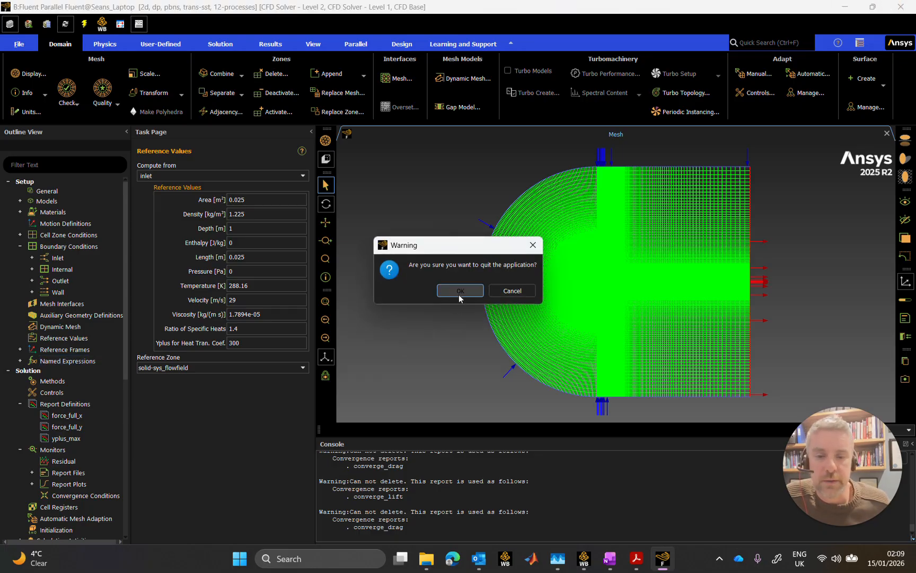
left_click(459, 291)
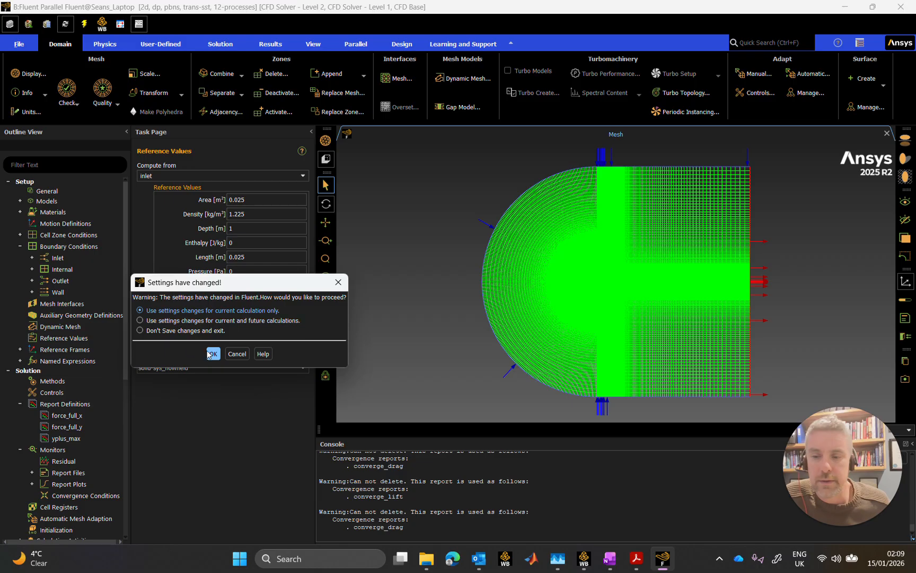
left_click(212, 353)
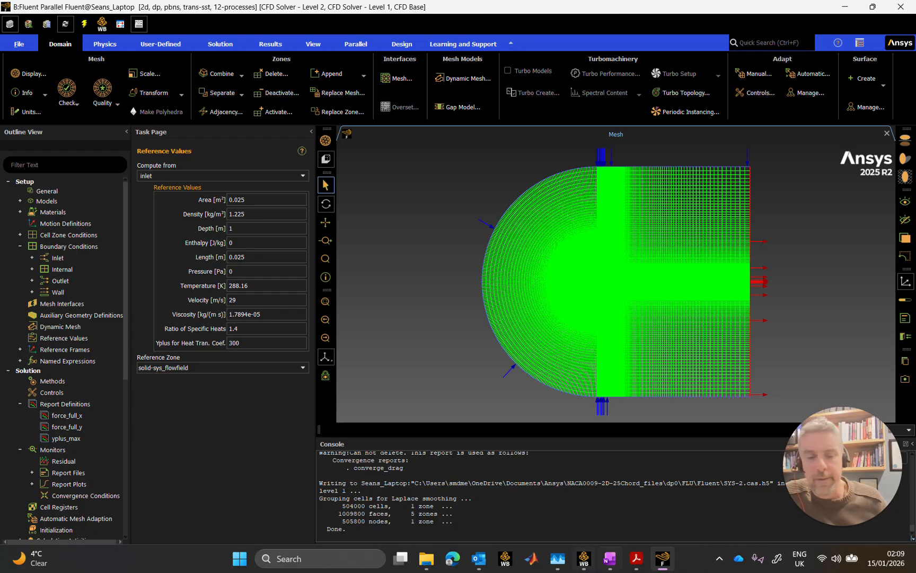
Switch to Workbench and inspect the current design point's AoA input in the parameter set.
left_click(583, 558)
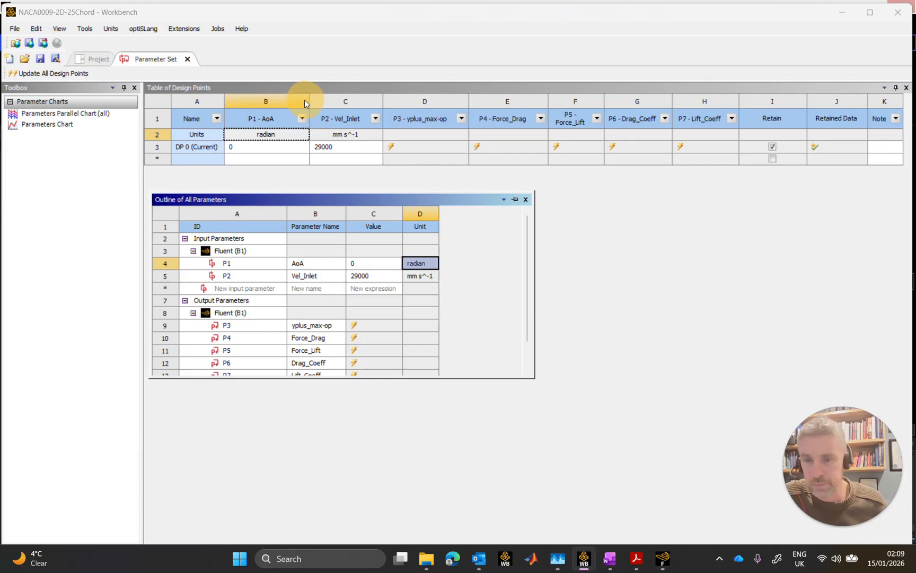
left_click(268, 145)
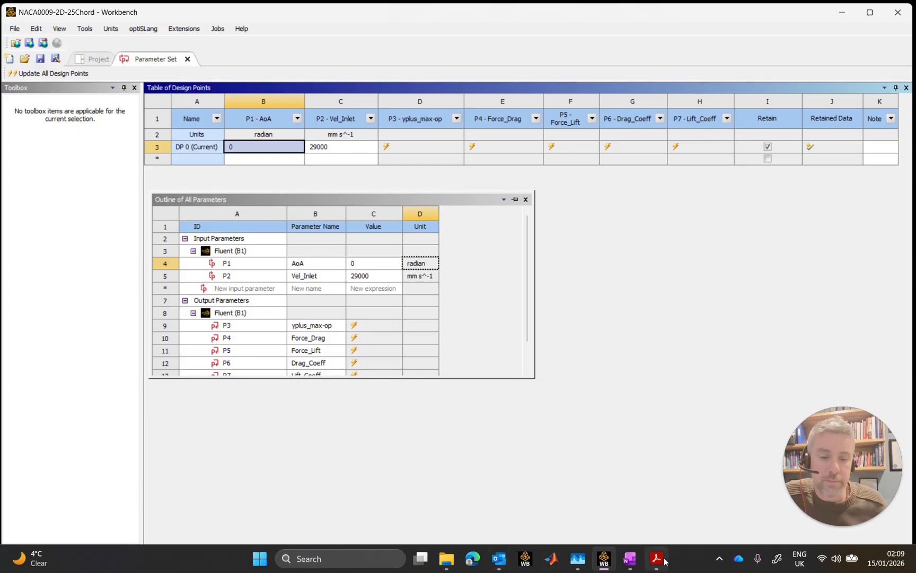
mouse_move(658, 558)
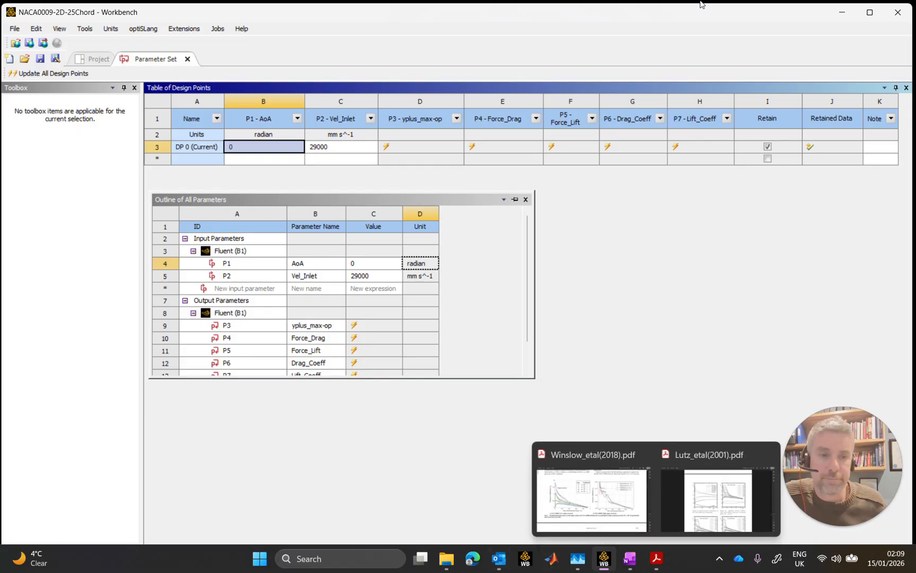
Open the Fluent system's Solution from the project schematic, refreshing it with the upstream mesh and settings.
left_click(91, 58)
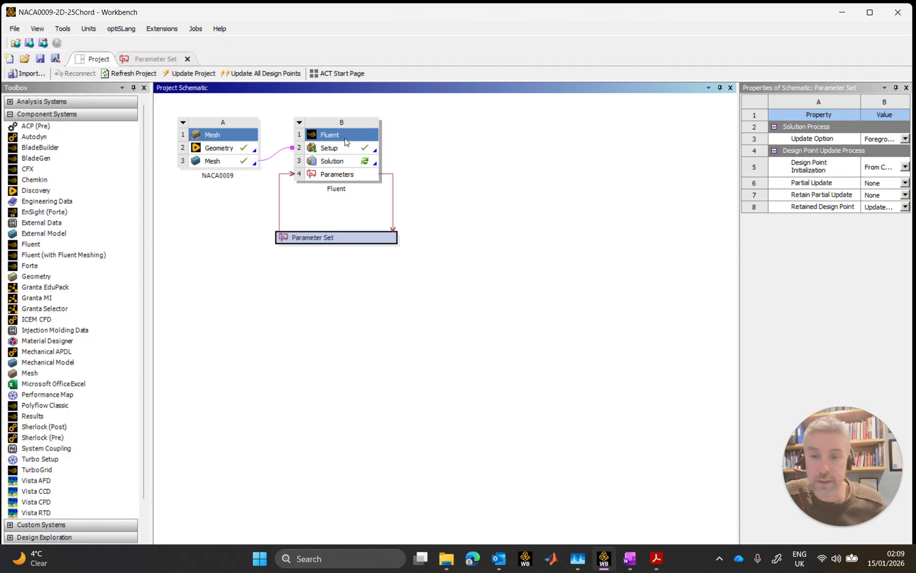
double_click(353, 160)
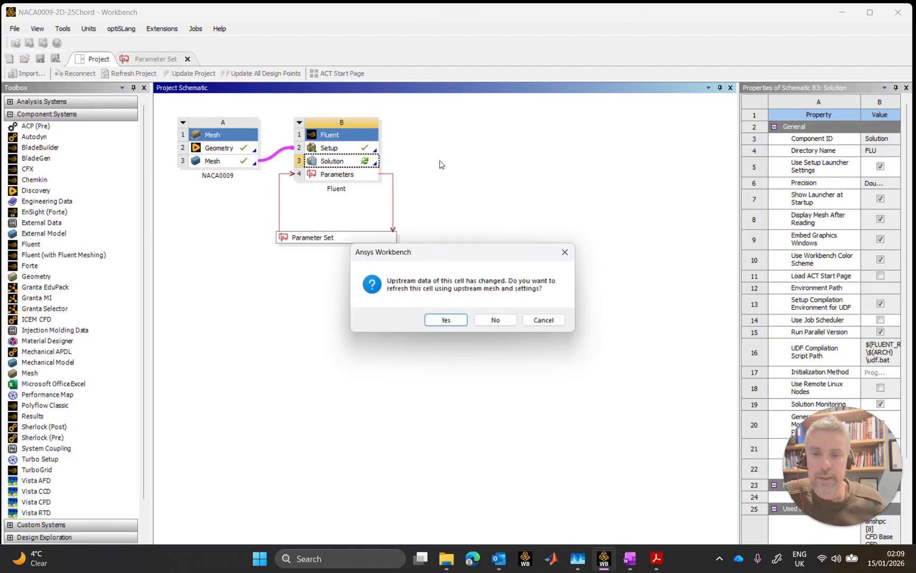
left_click(454, 322)
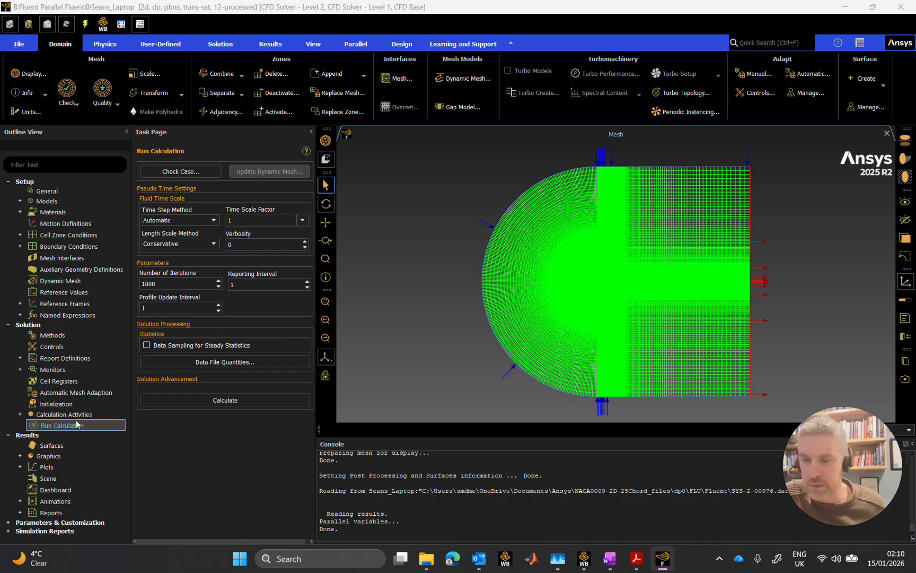
Set the number of iterations for the calculation run to 300.
left_click(163, 284)
double_click(164, 284)
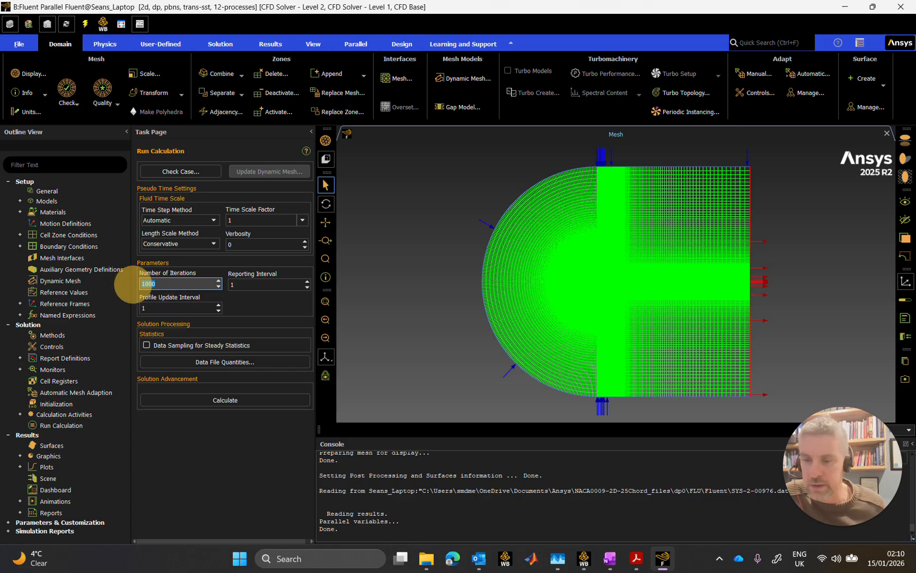
type("300")
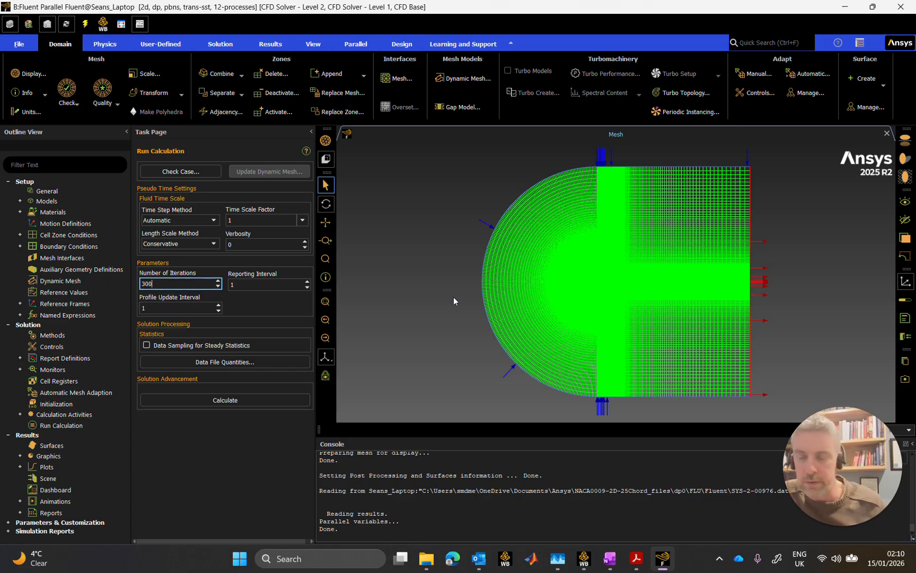
Set the calculation's reporting interval to 5 and close Fluent.
left_click(222, 453)
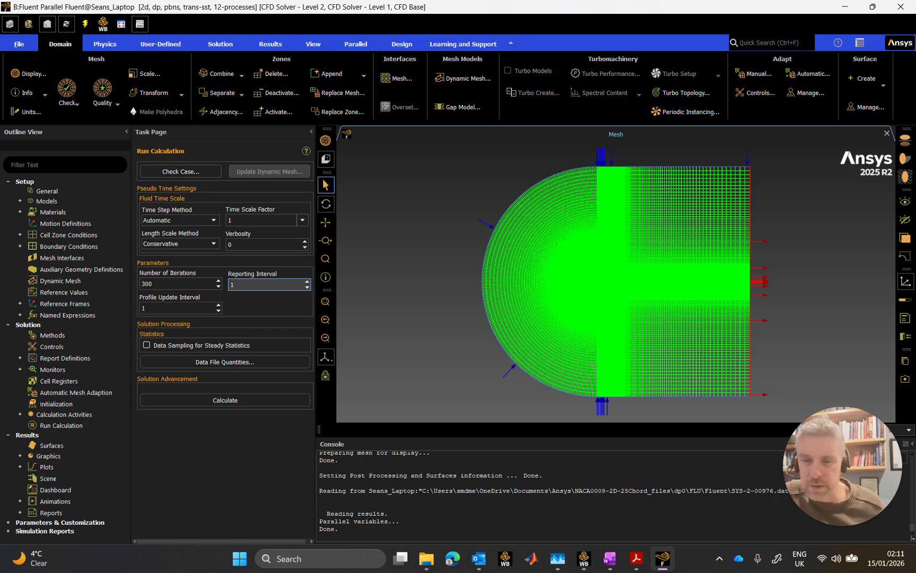
left_click(230, 284)
type("5")
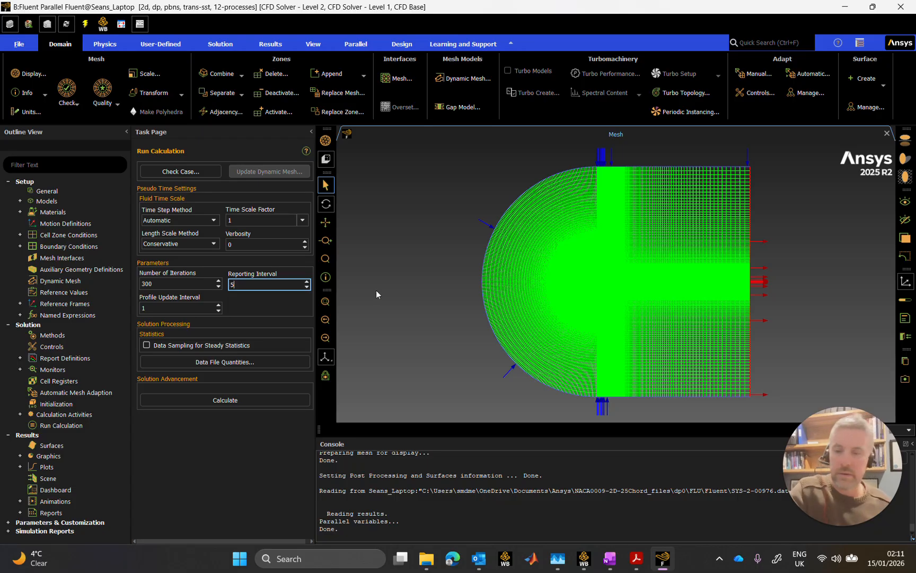
left_click(340, 268)
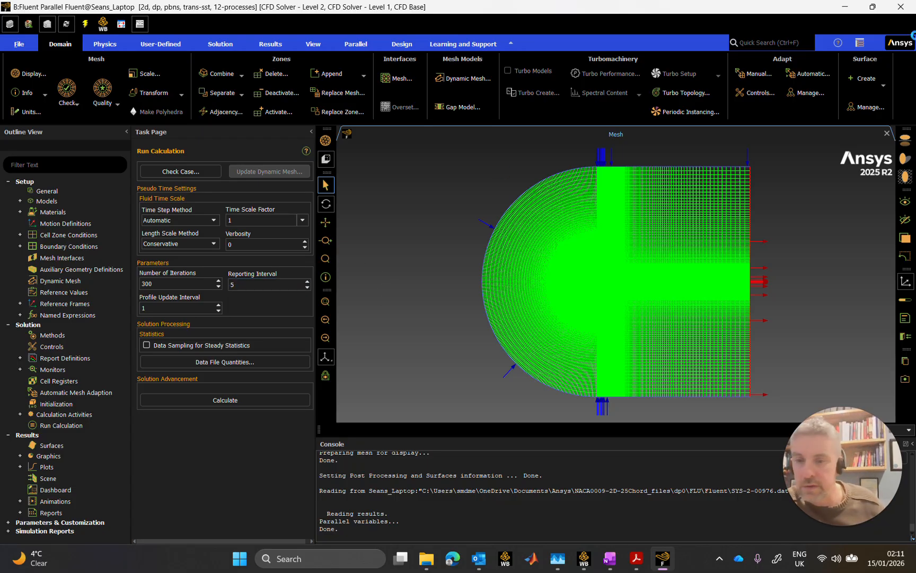
left_click(901, 7)
left_click(468, 287)
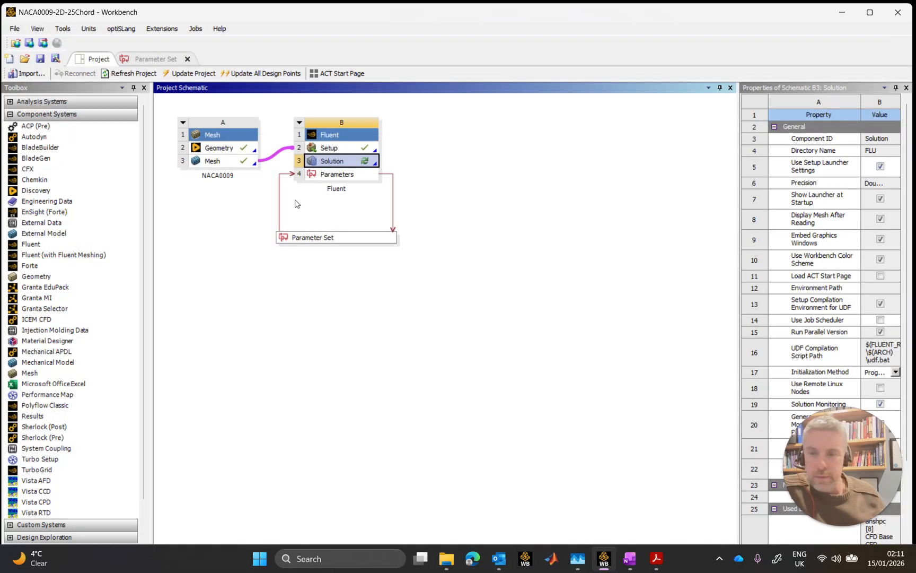
Open the parameter set and adjust the P3 and P5 column widths in the design point table.
double_click(329, 238)
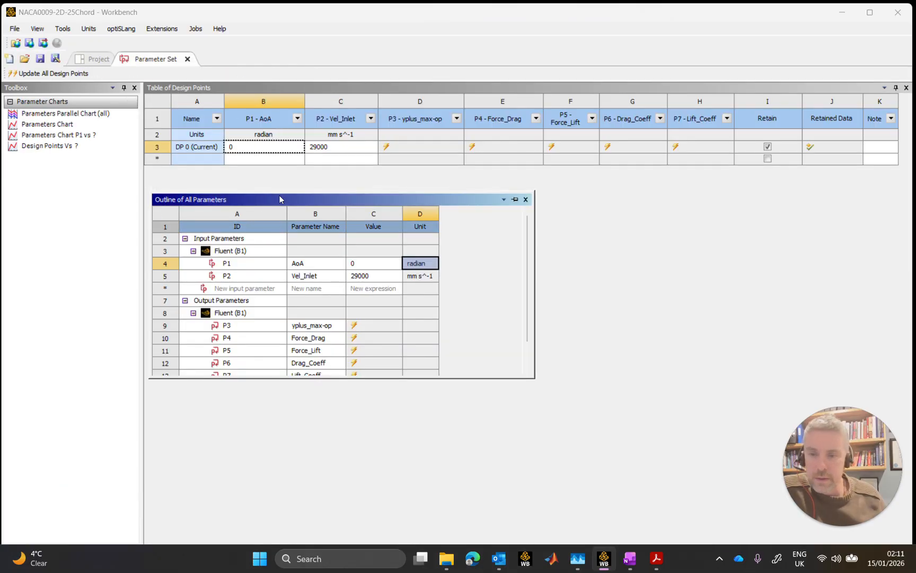
left_click(273, 148)
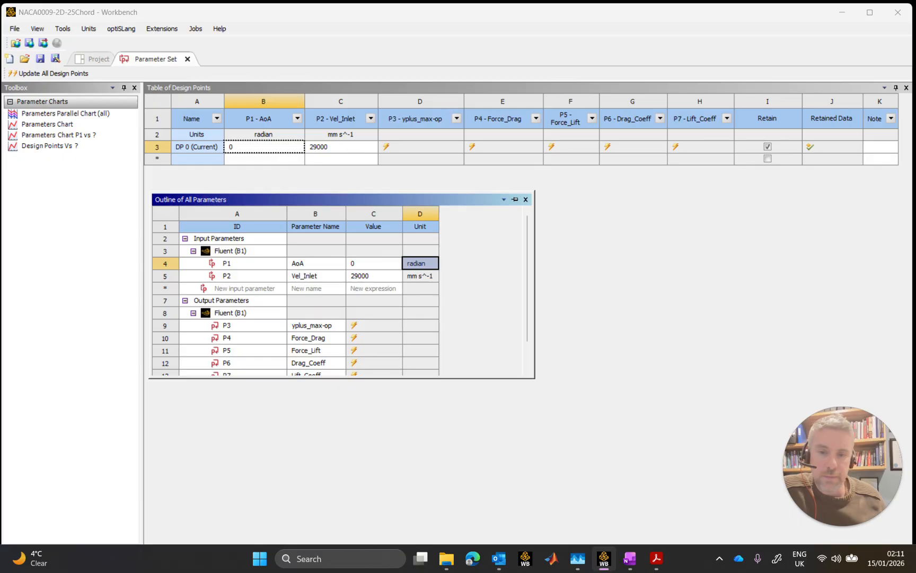
left_click_drag(464, 100, 455, 100)
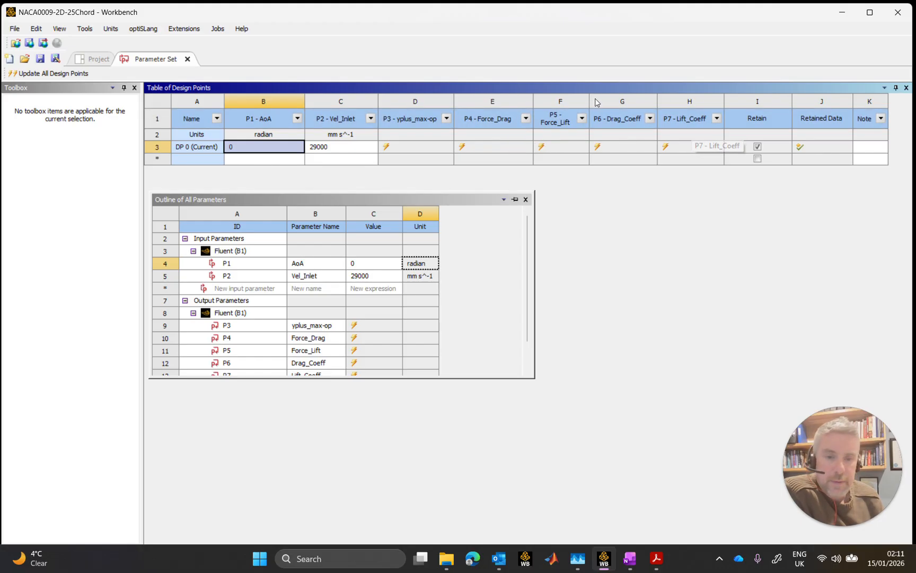
left_click_drag(589, 100, 602, 99)
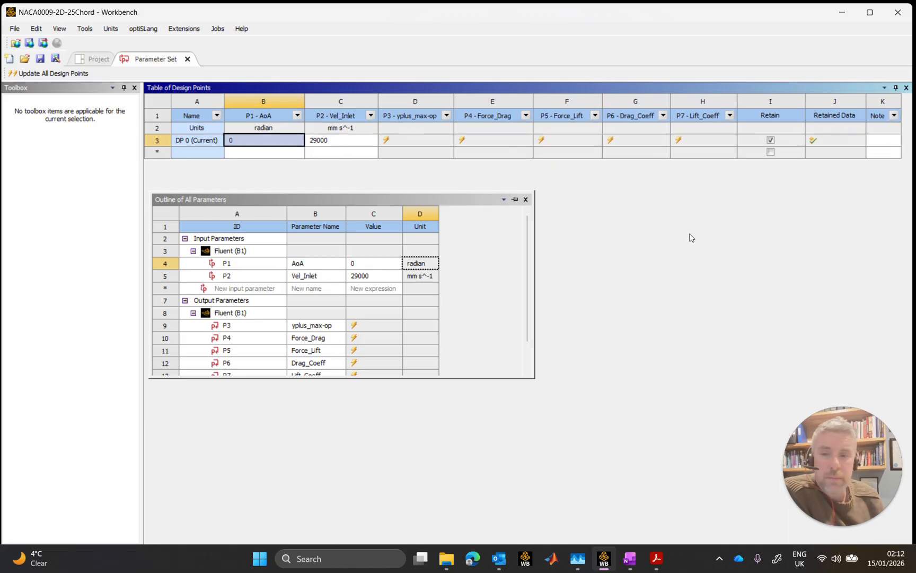
Add a new design point with an AoA of 10.
left_click(255, 153)
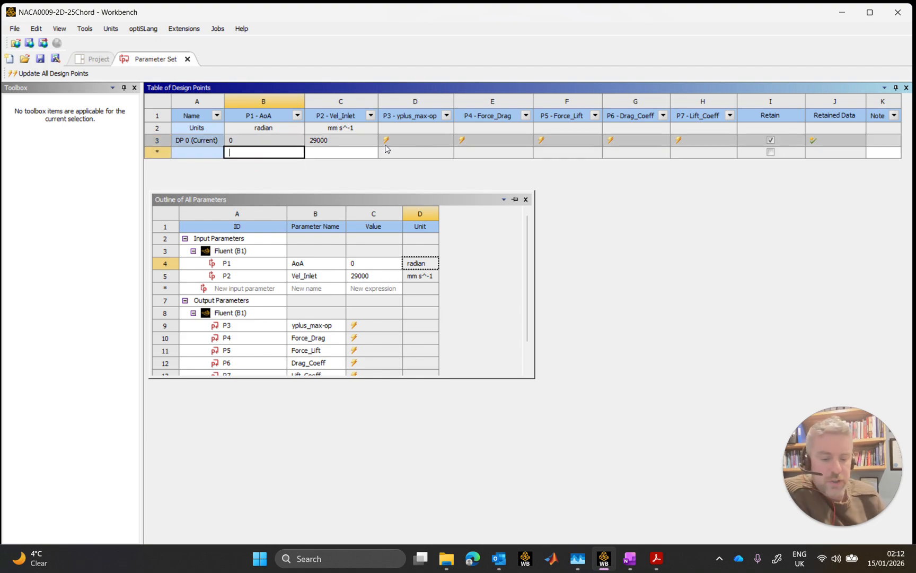
key("Return")
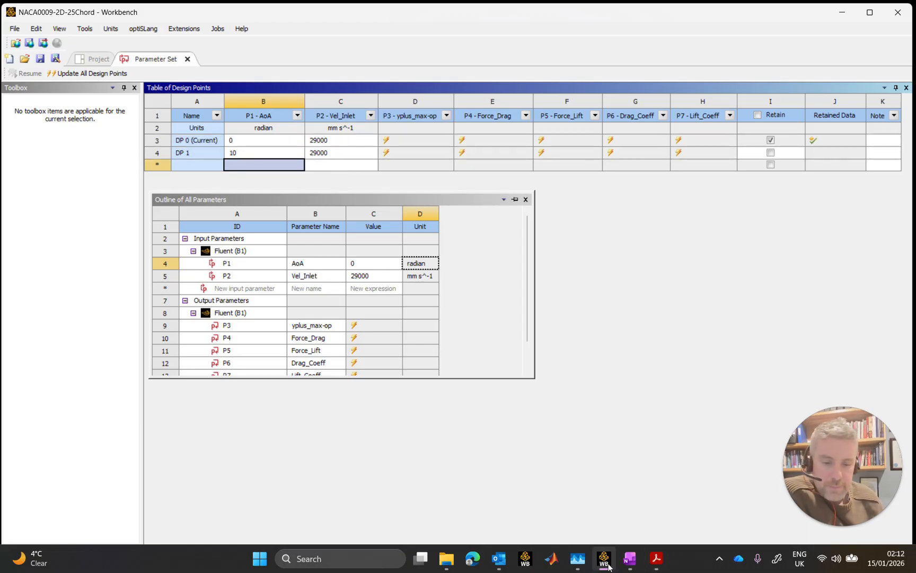
Consult the angles of attack in Winslow_etal(2018).pdf and set the AoA of DP 1 to 5 in Workbench.
mouse_move(587, 567)
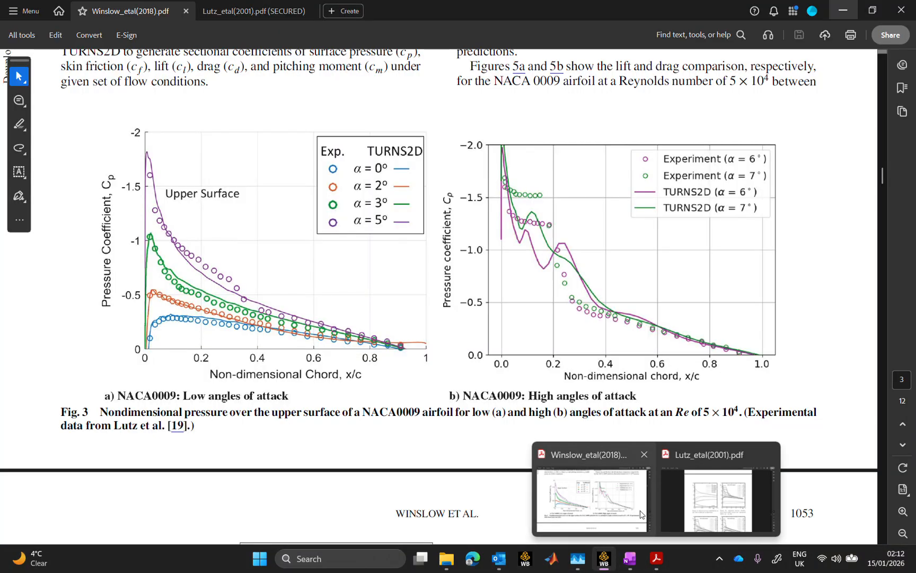
left_click(640, 513)
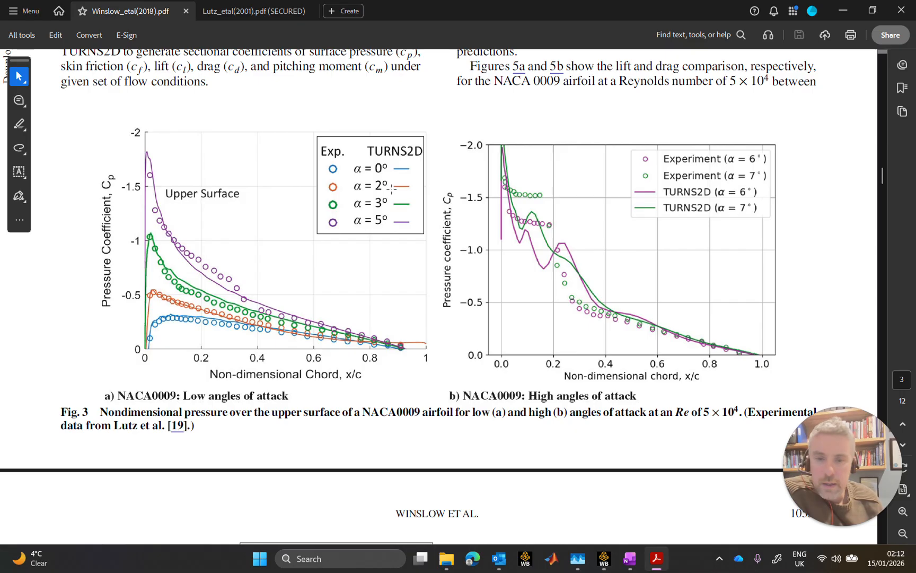
left_click(843, 10)
left_click(242, 153)
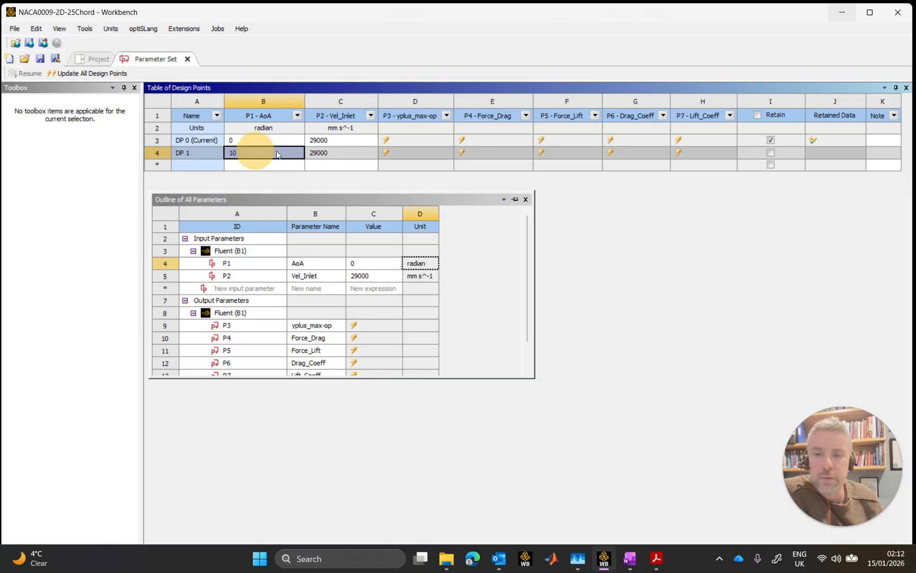
type("5")
key("Return")
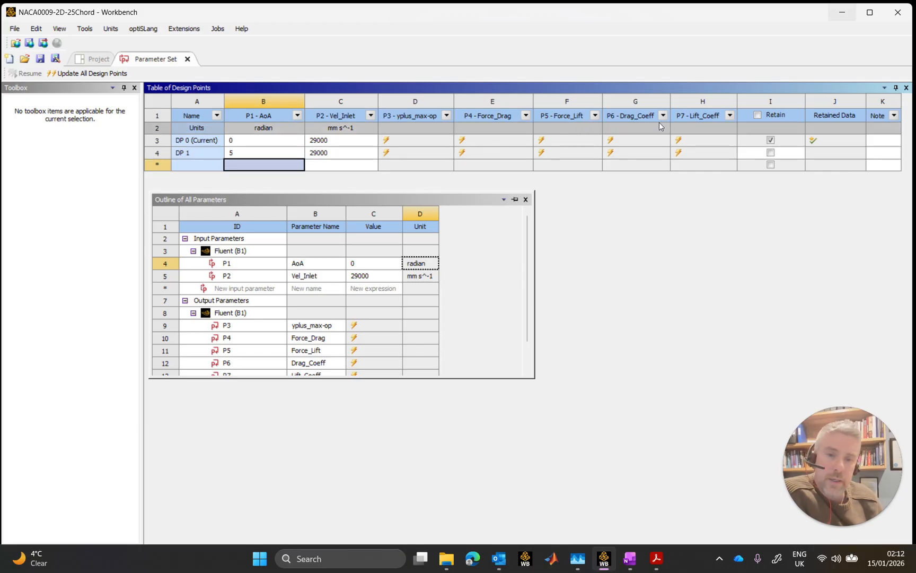
Switch to Winslow_etal(2018).pdf and examine the NACA0009 upper-surface pressure coefficient curves at low angles of attack.
mouse_move(660, 562)
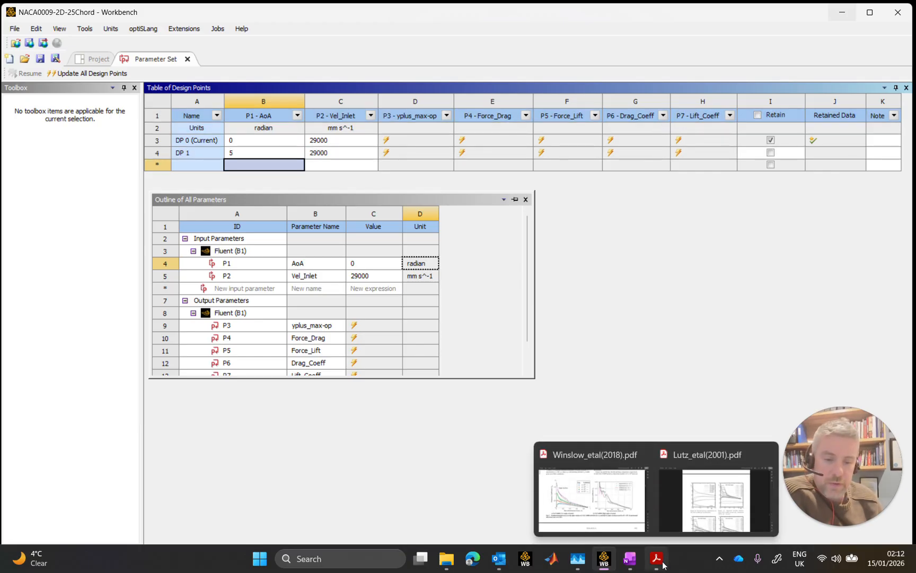
left_click(589, 513)
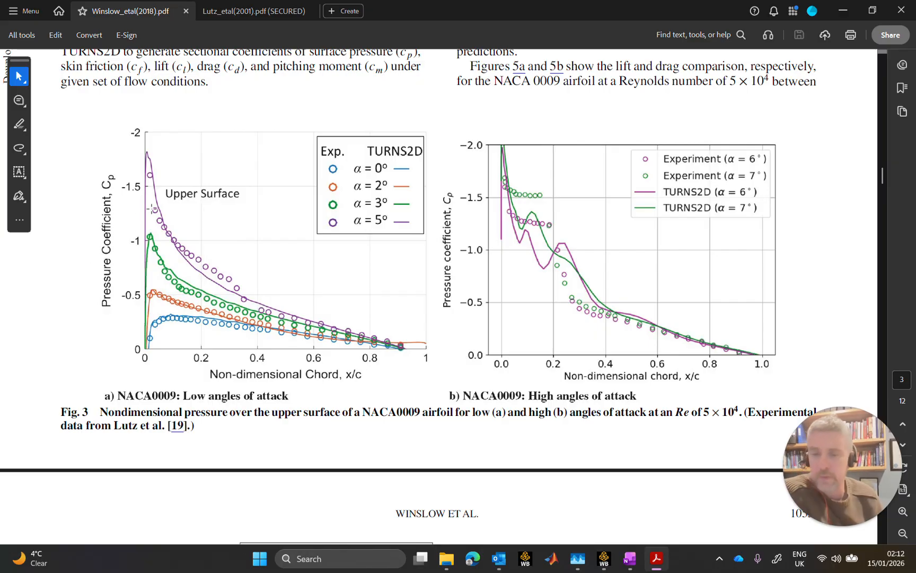
scroll(152, 215, "up", 5, "ctrl")
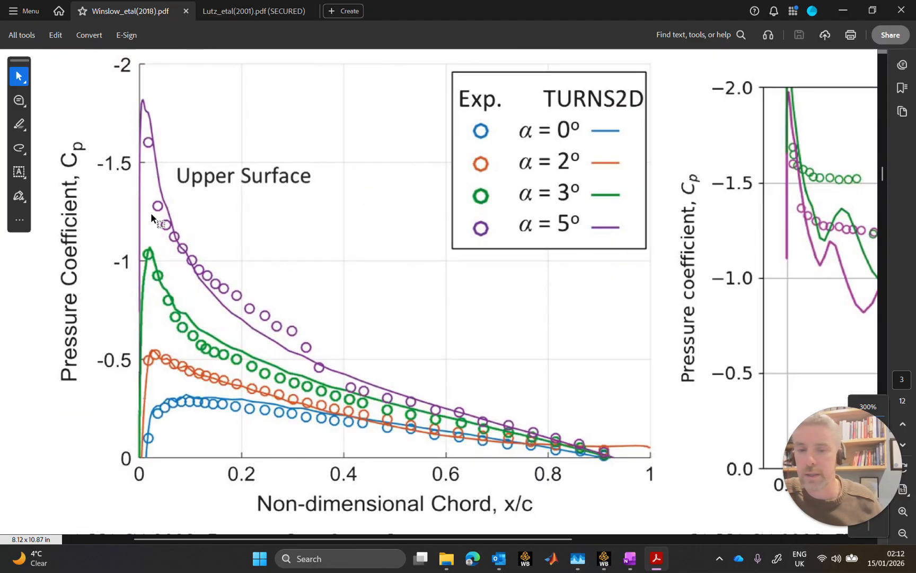
scroll(159, 202, "down", 2, "ctrl")
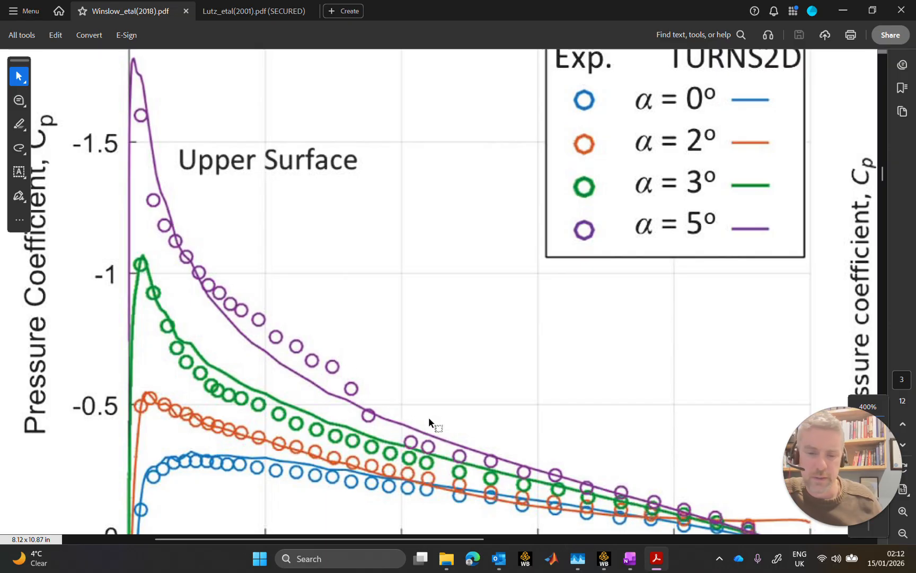
scroll(160, 196, "down", 2, "ctrl")
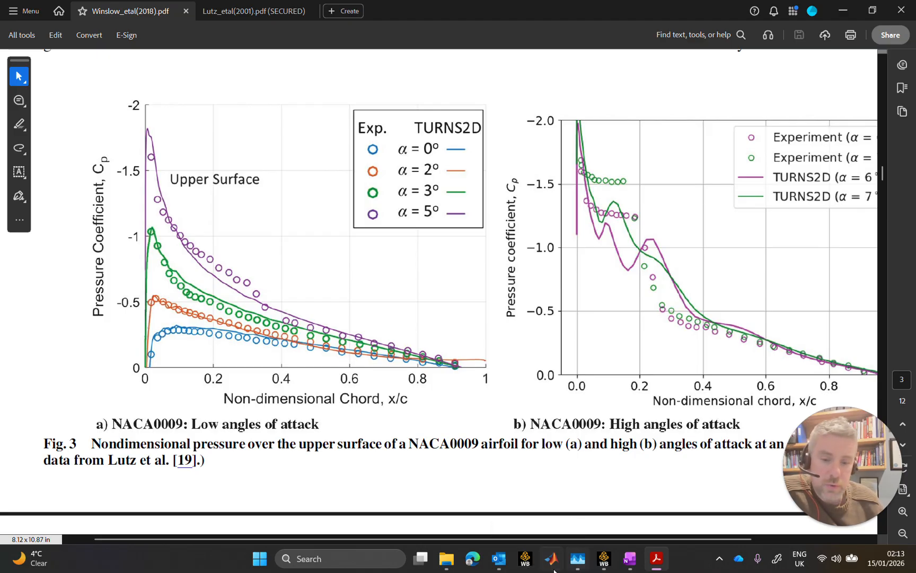
Switch back to Workbench, set the AoA of DP 1 to 2, and add design points with AoA 3 and 5.
mouse_move(612, 563)
mouse_move(609, 519)
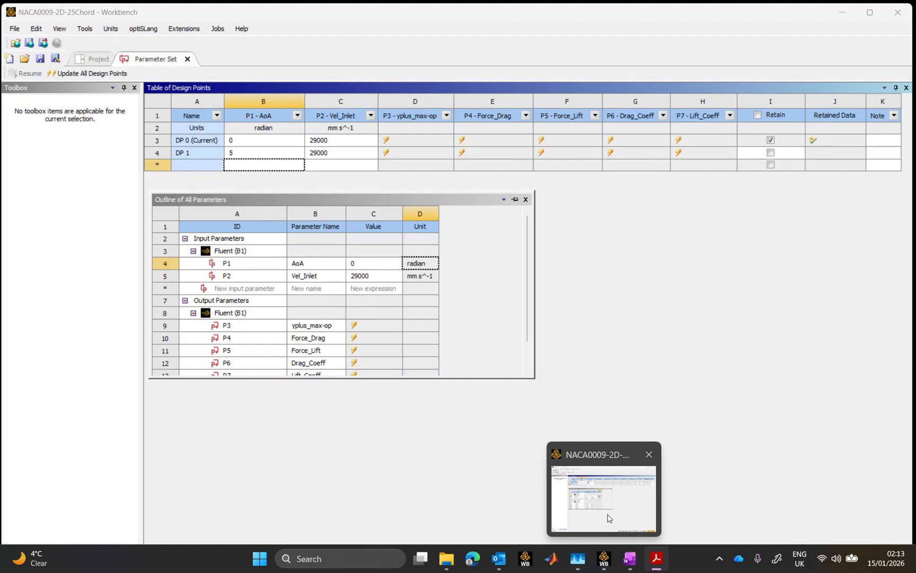
left_click(609, 518)
left_click(266, 150)
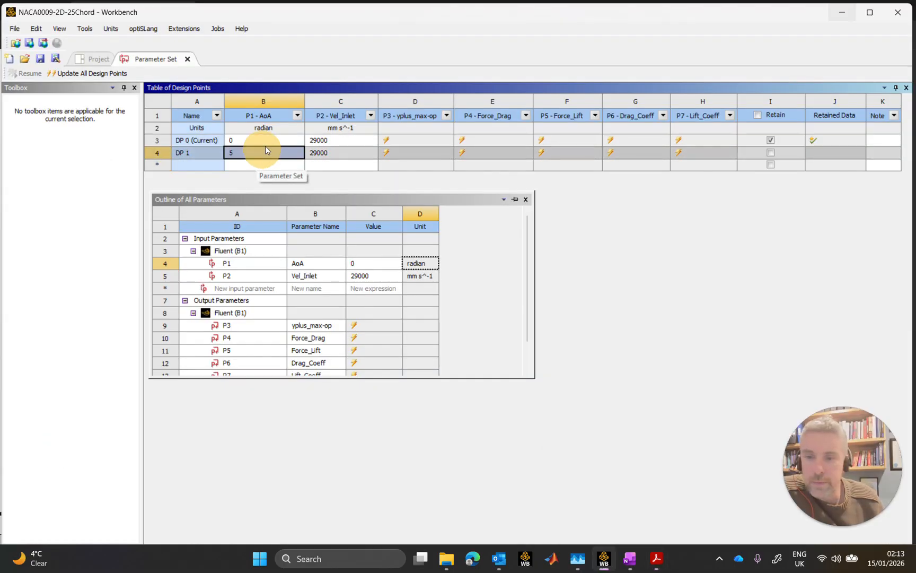
type("2")
key("Return")
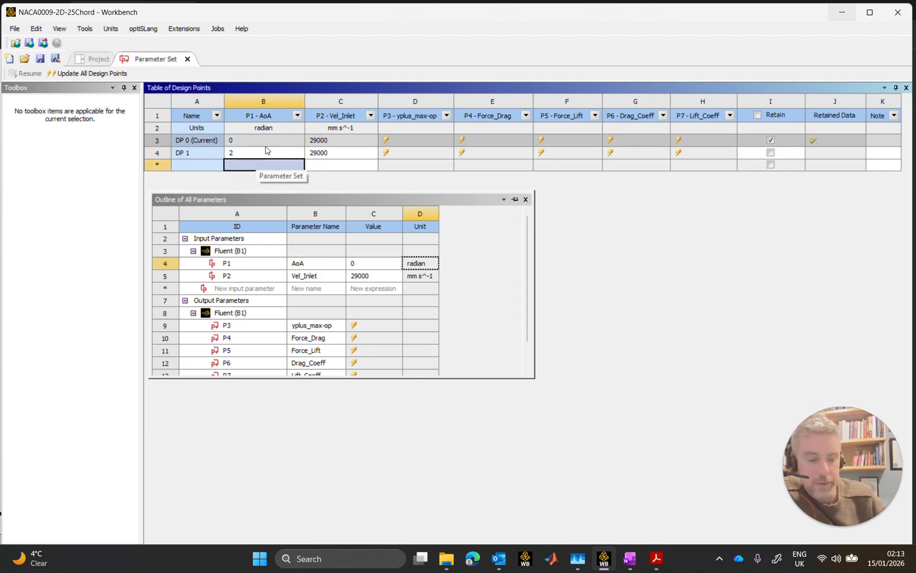
type("3")
key("Return")
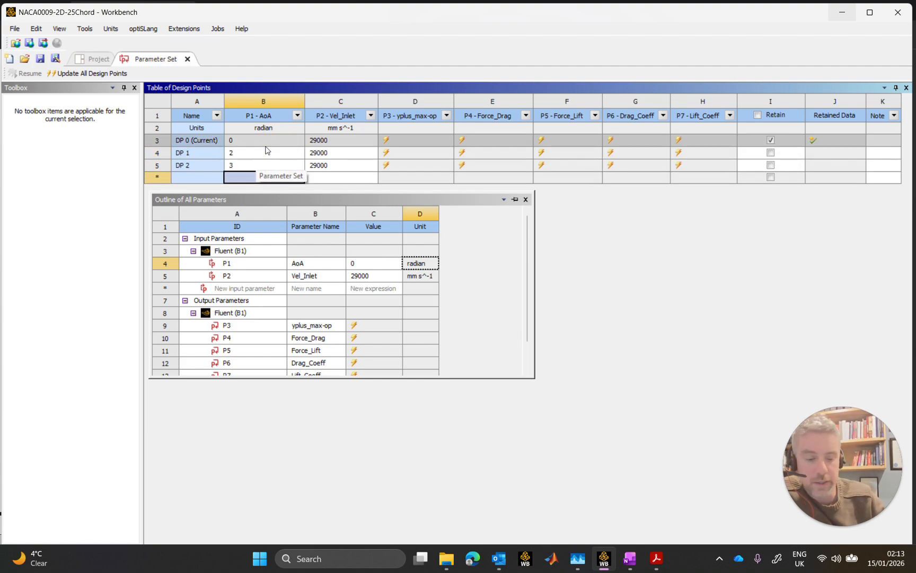
type("5")
key("Return")
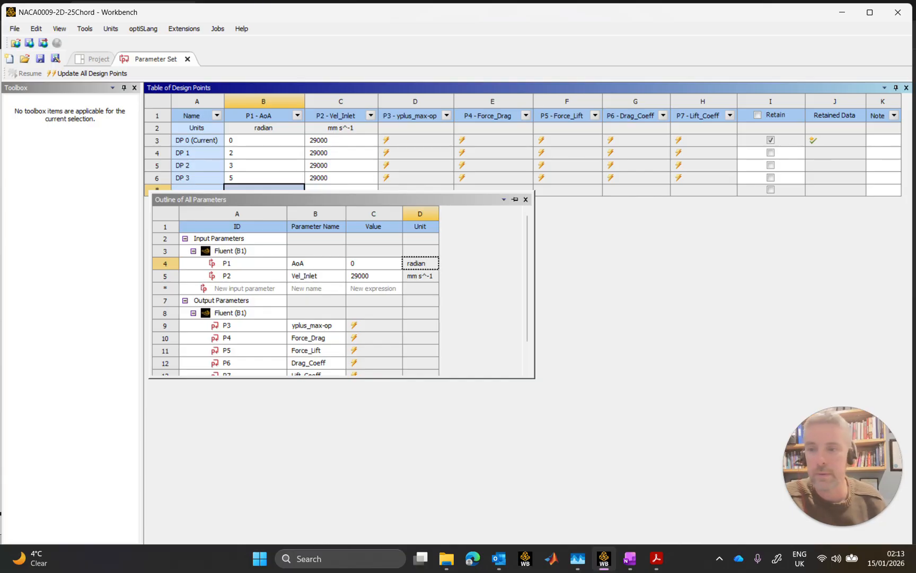
left_click(91, 59)
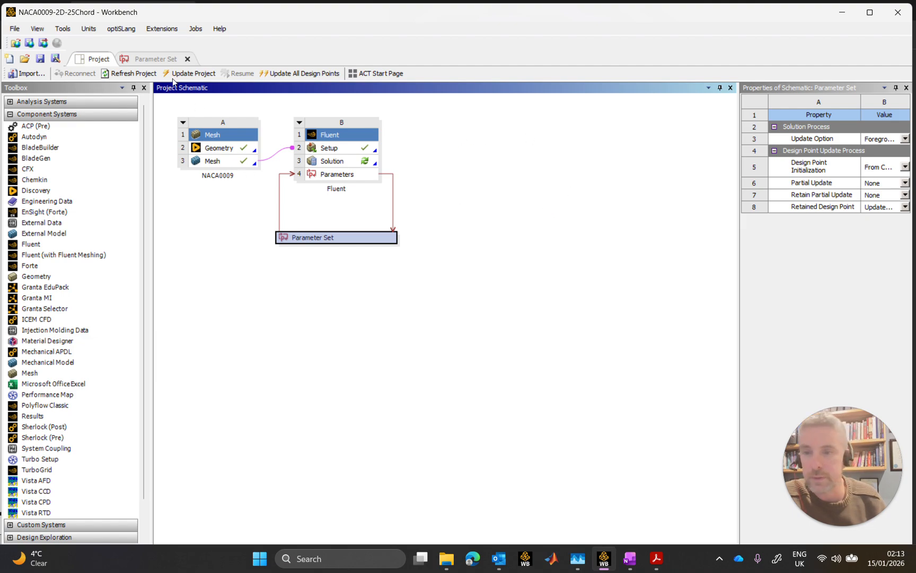
left_click(162, 59)
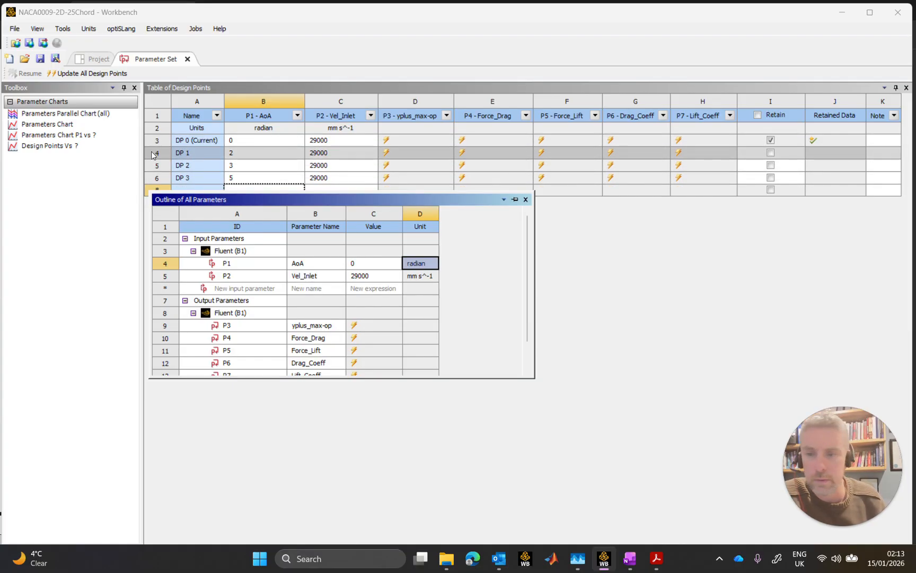
Delete design points DP 3, DP 2 and DP 1 from the table, keeping only the current one.
left_click(159, 178)
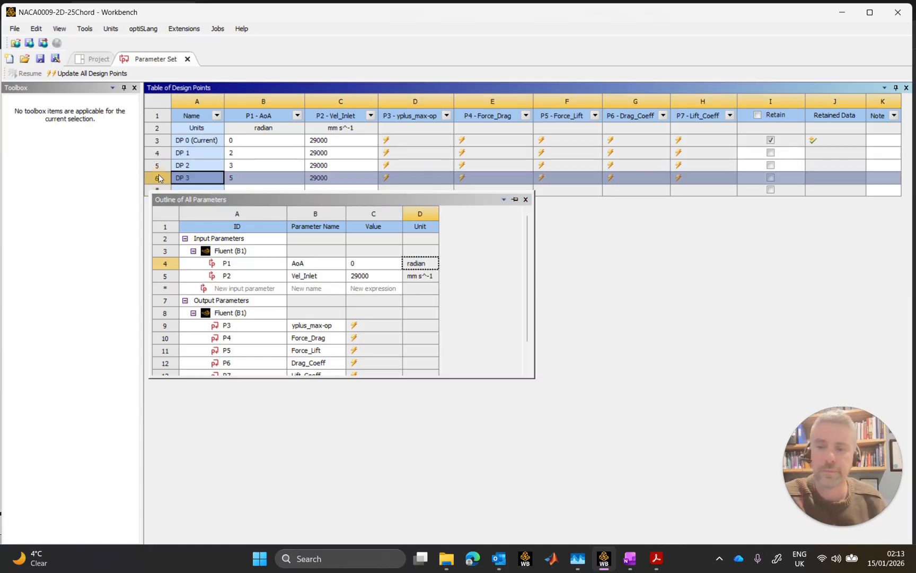
right_click(162, 179)
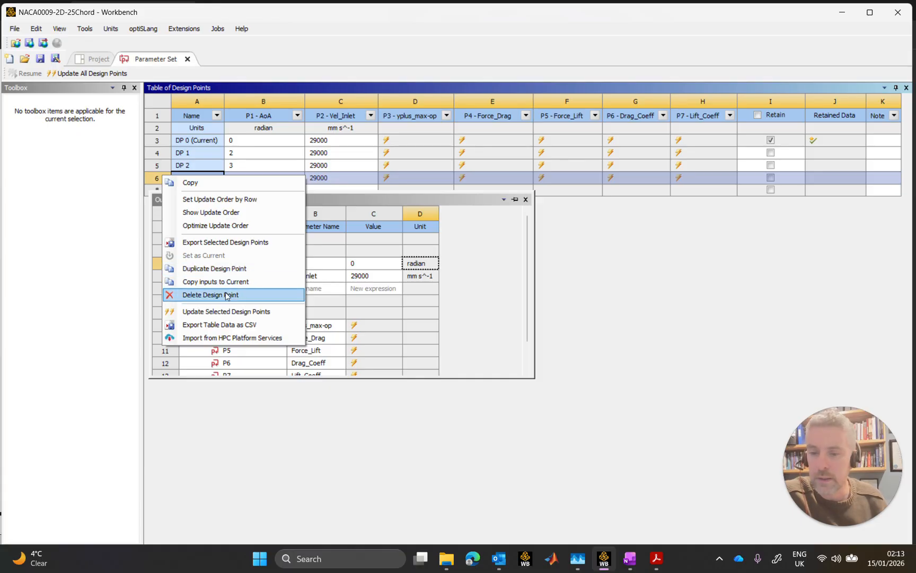
left_click(226, 295)
left_click(162, 167)
right_click(162, 167)
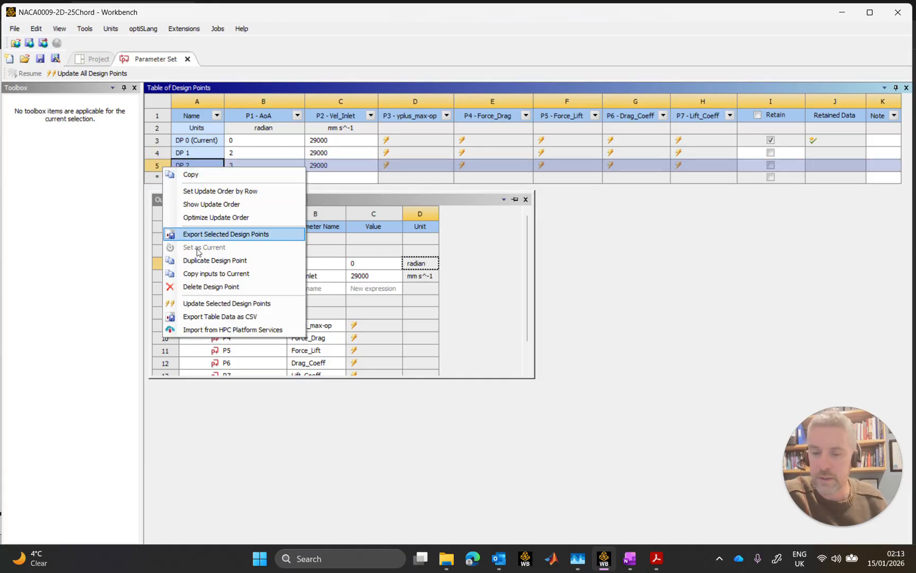
left_click(218, 286)
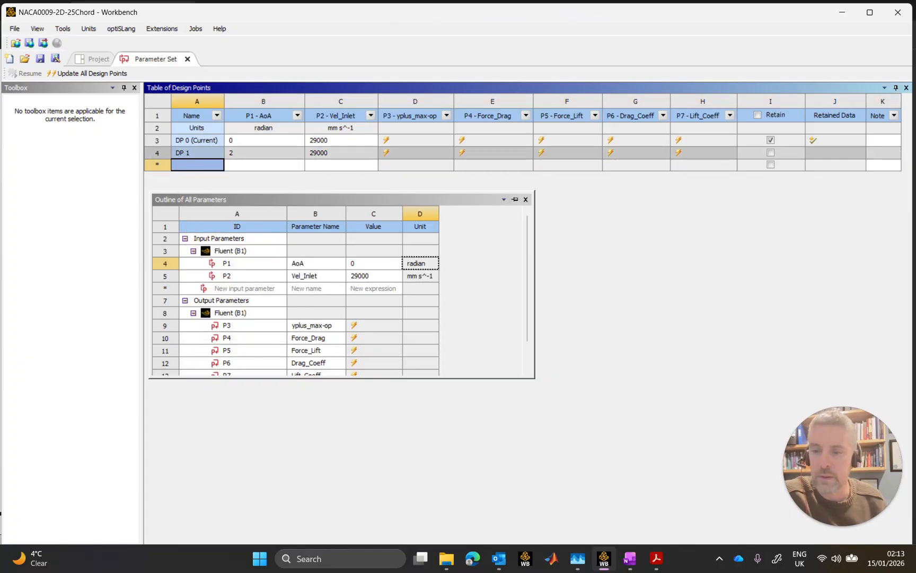
left_click(157, 152)
right_click(156, 152)
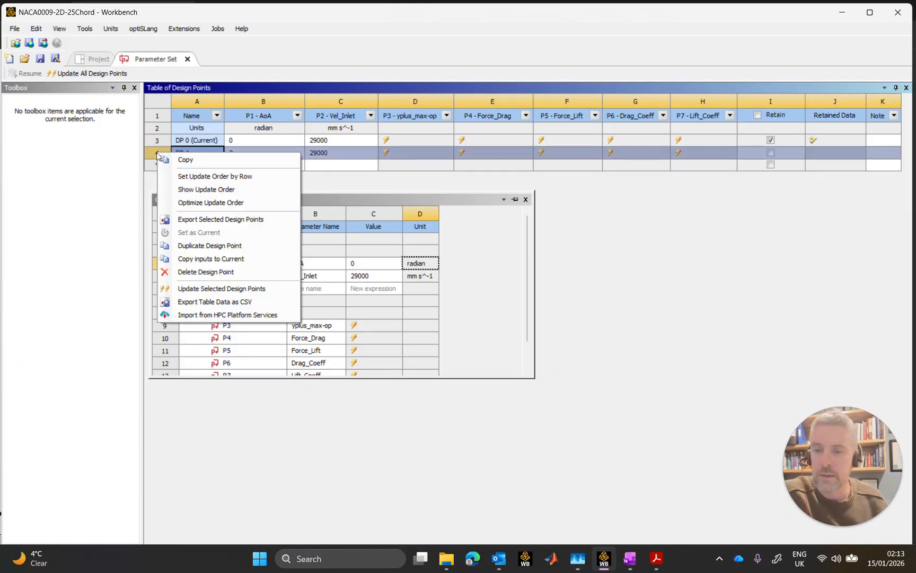
left_click(200, 273)
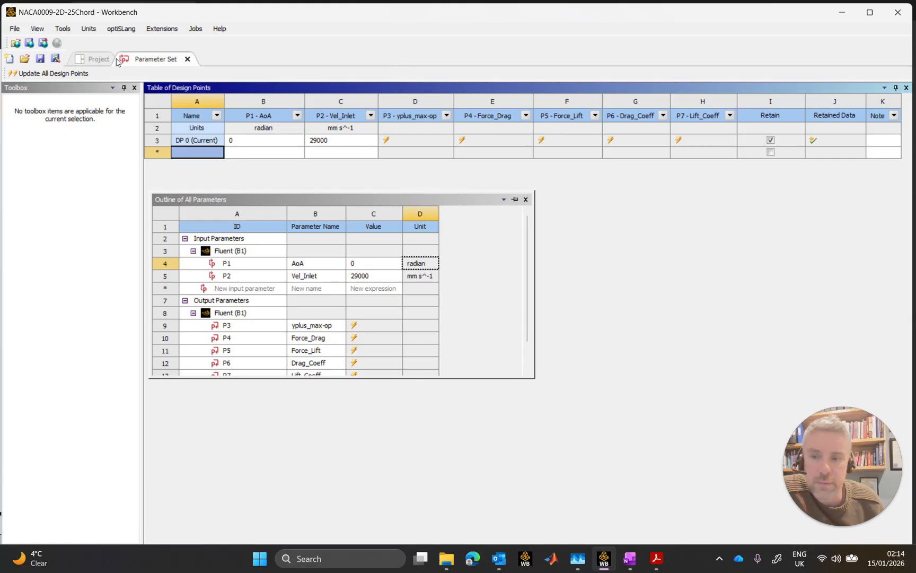
Return to the project schematic and open the NACA0009 system's Mesh for editing in Meshing.
left_click(98, 60)
left_click(563, 259)
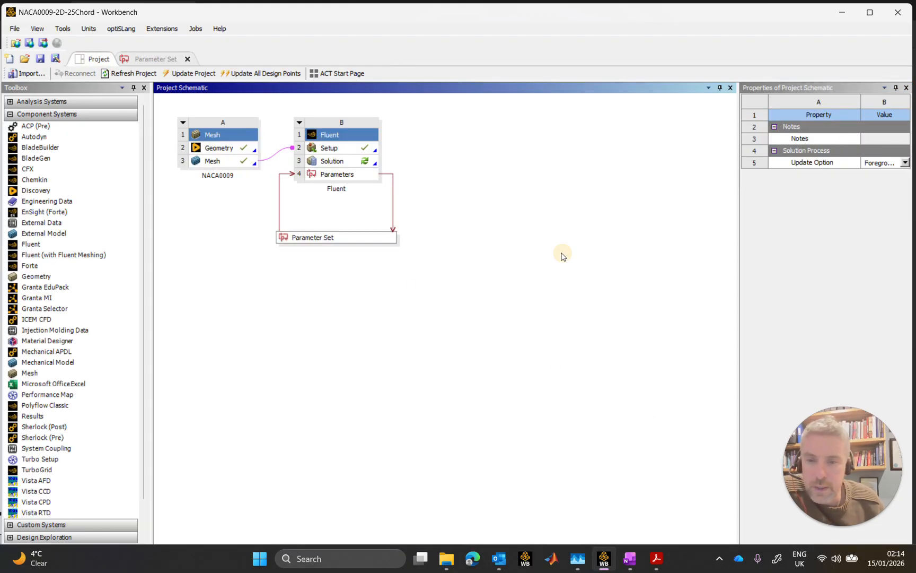
left_click(215, 163)
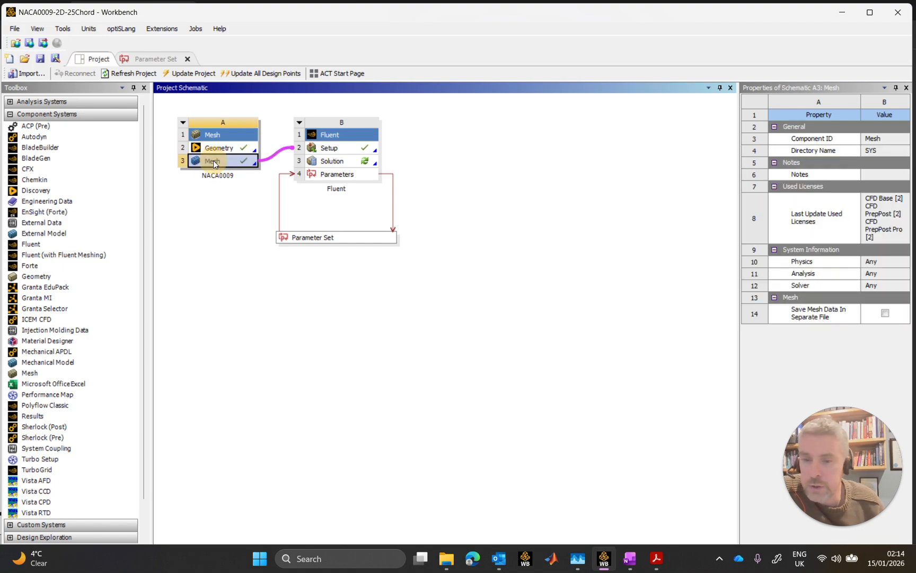
right_click(214, 163)
left_click(430, 237)
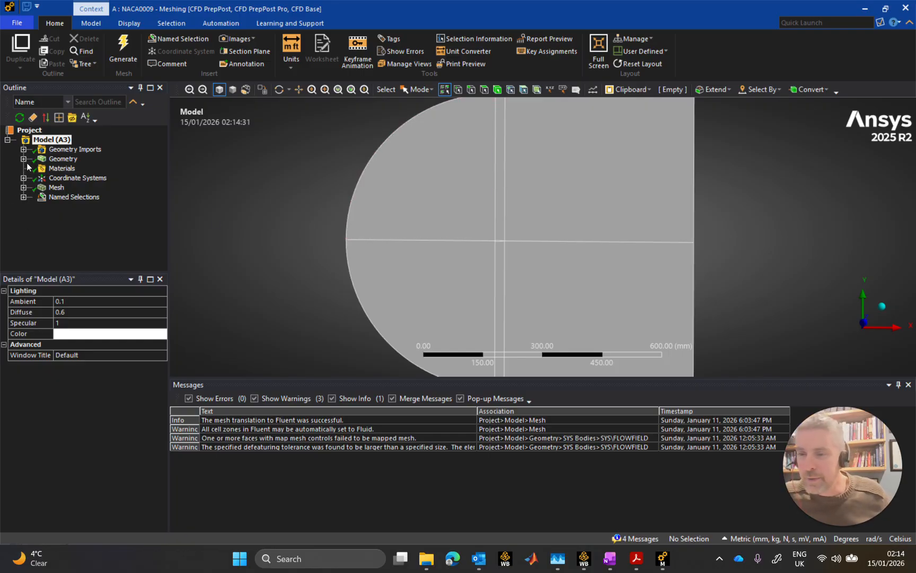
Examine the mesh's node and element statistics and the settings of the first edge sizing control.
left_click(55, 187)
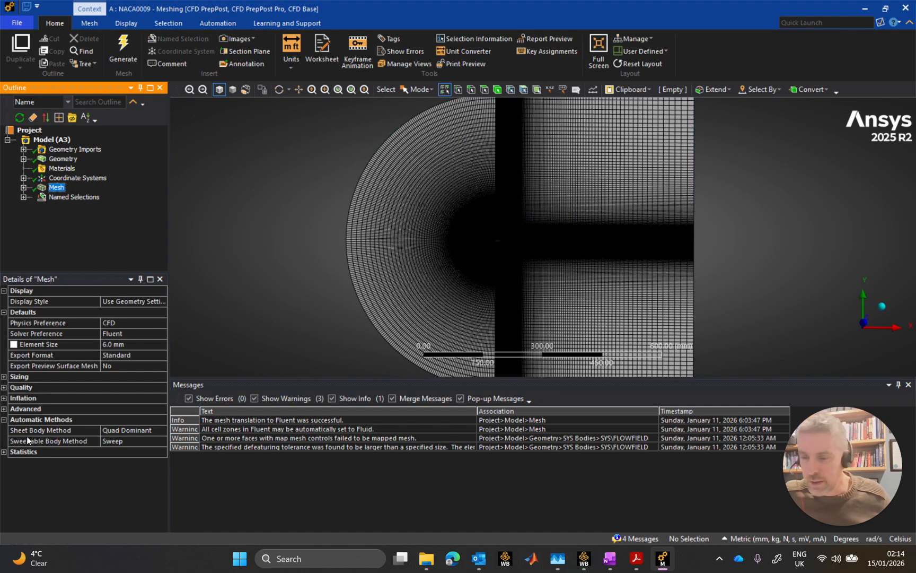
left_click(4, 452)
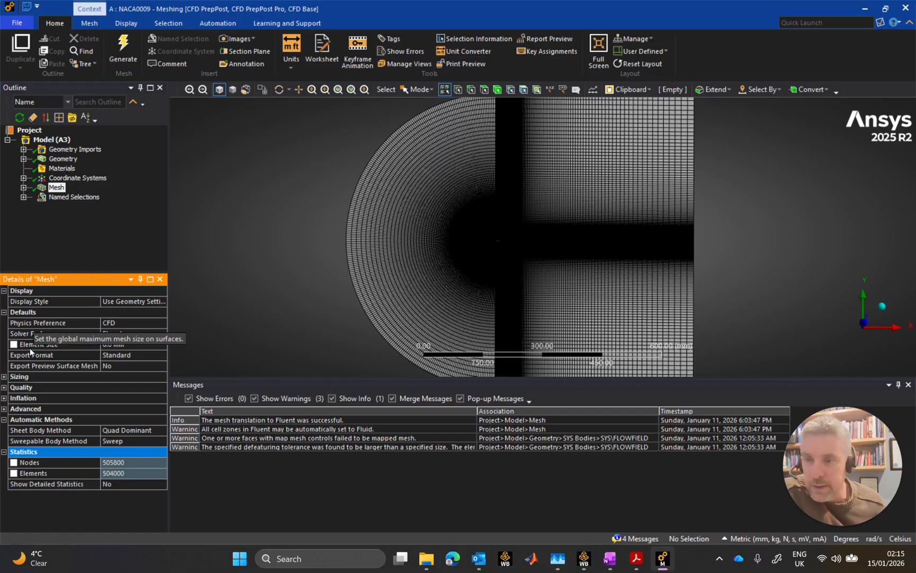
left_click(23, 188)
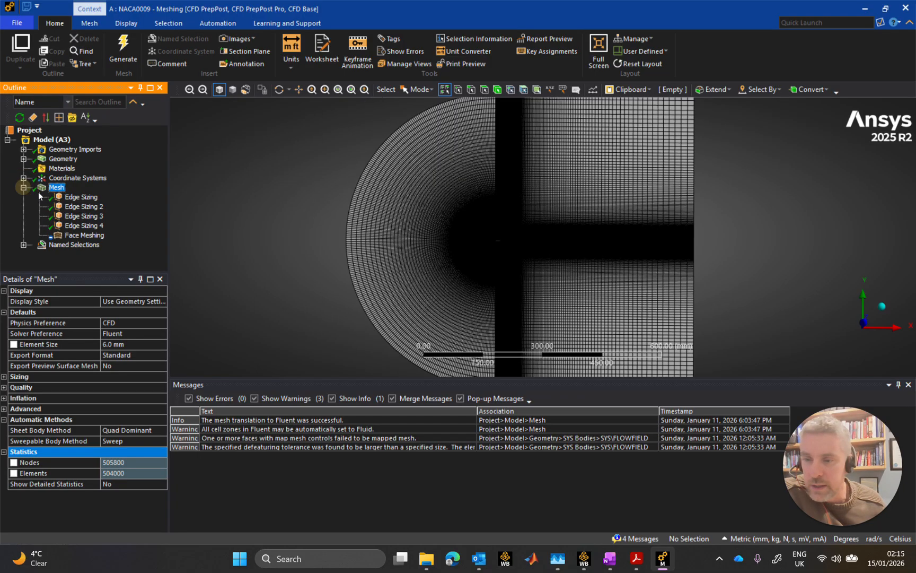
left_click(80, 197)
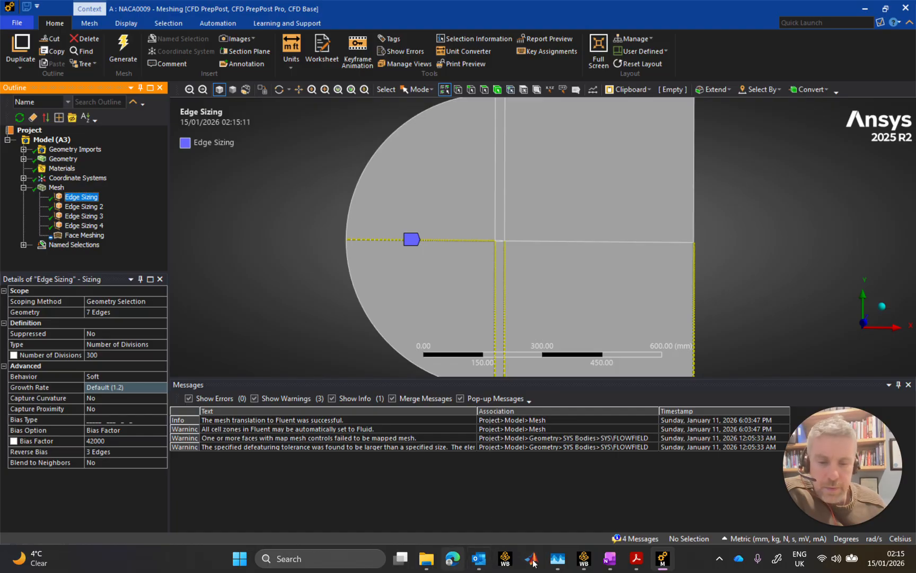
Switch to Google Chrome and open the bookmarked Fluent Theory Guide in a maximized window.
mouse_move(633, 561)
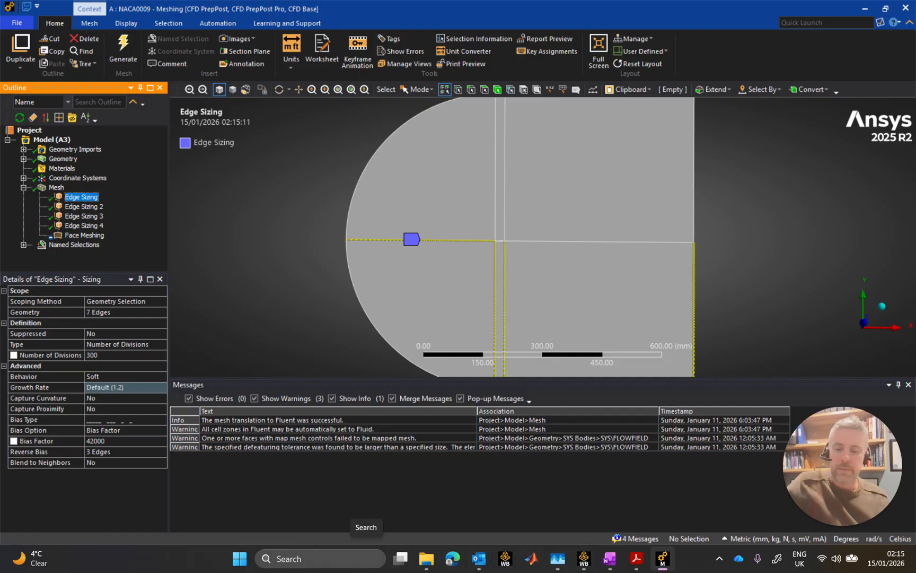
left_click(366, 558)
type("chr")
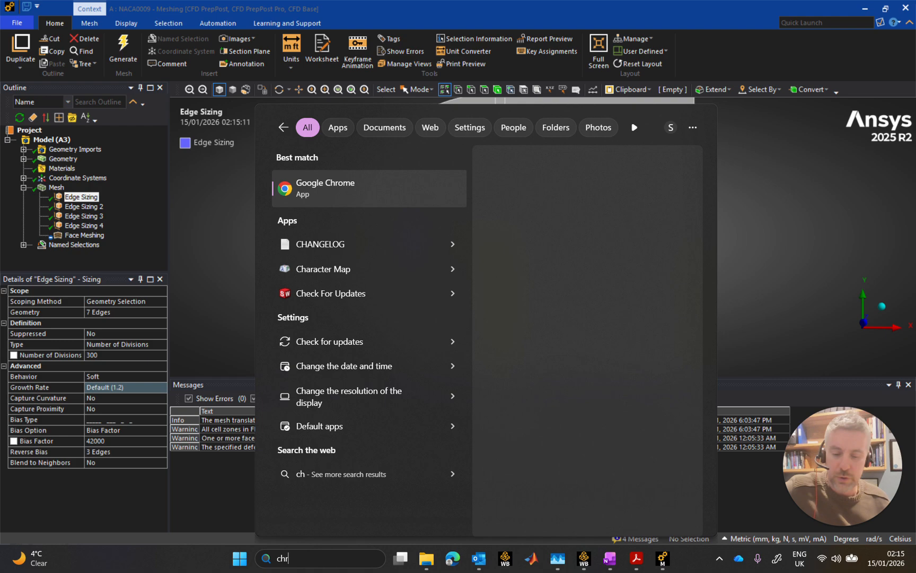
type("ome")
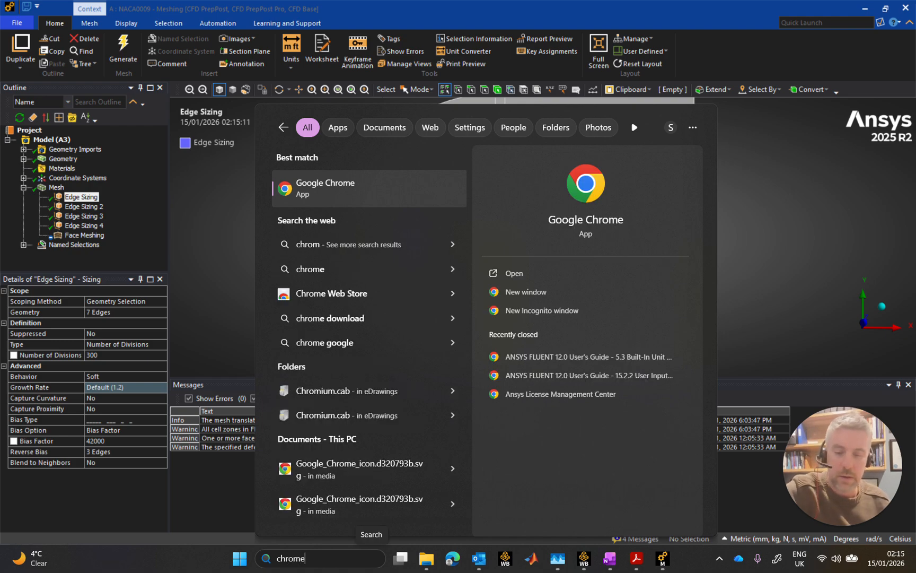
key("Return")
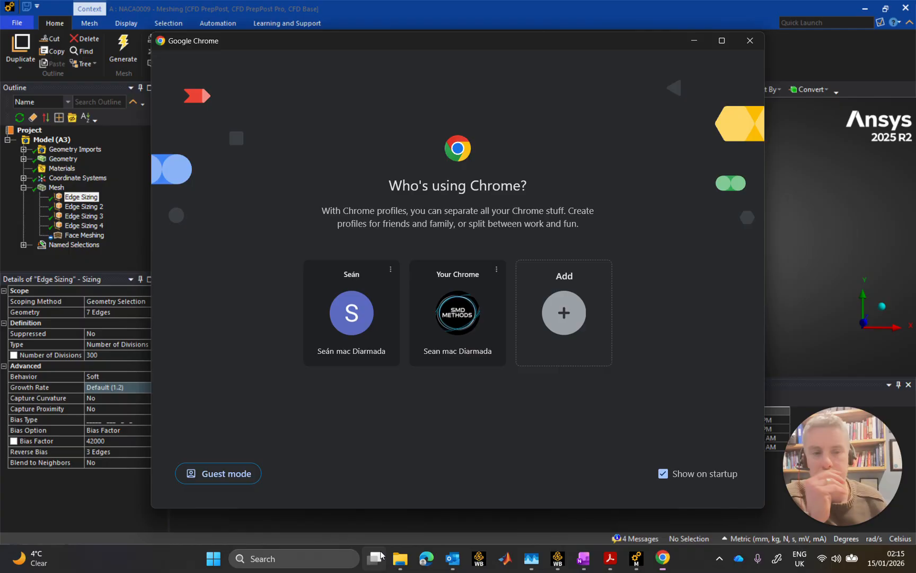
mouse_move(374, 558)
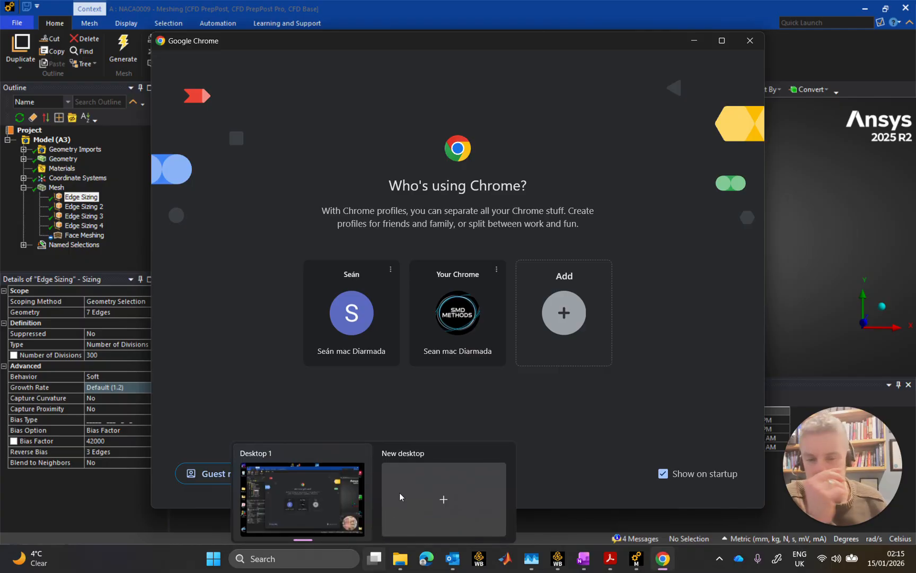
left_click(457, 313)
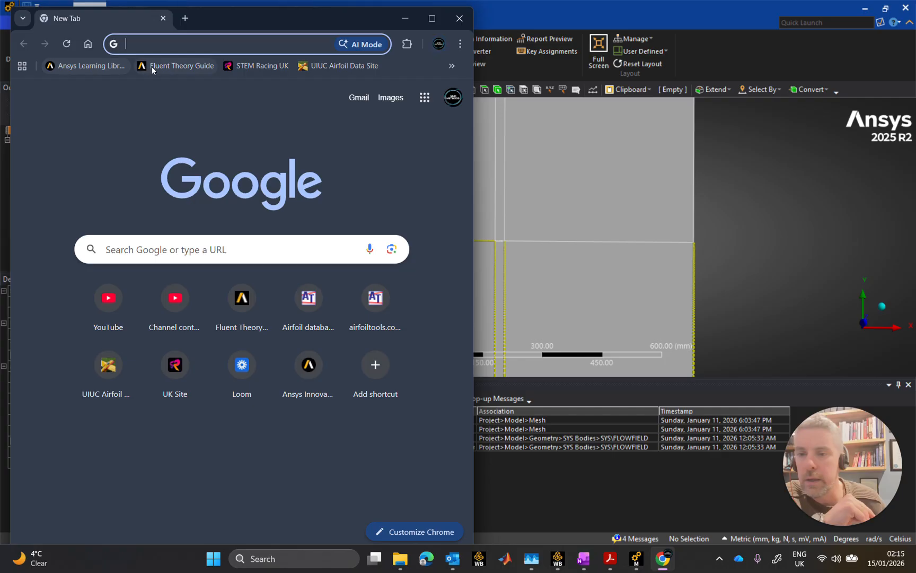
left_click(188, 66)
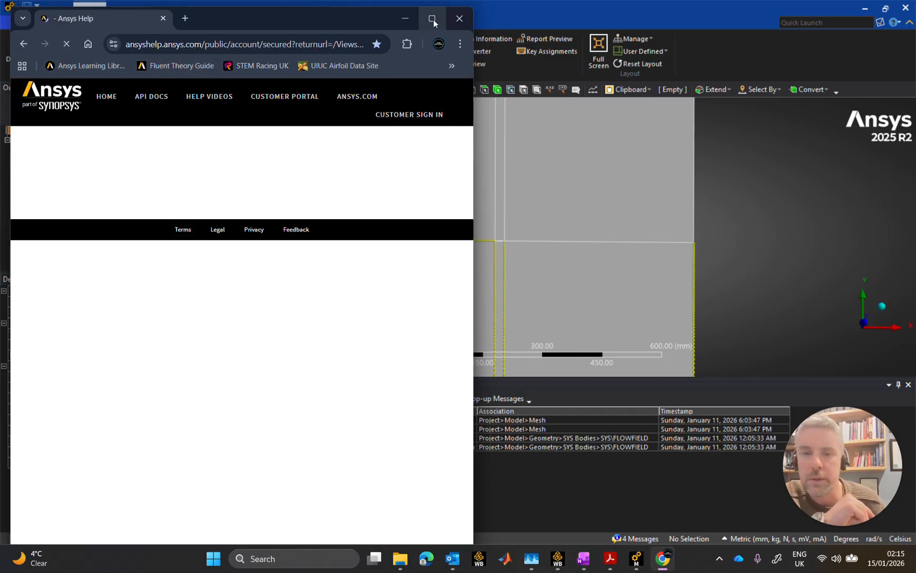
left_click(432, 18)
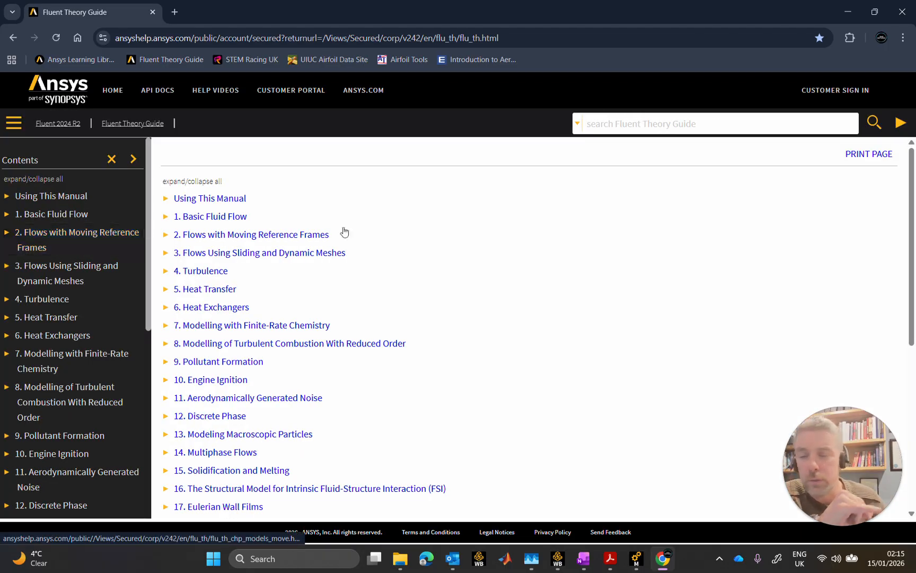
Open section 4.7.3 Mesh Requirements of the Transition SST Model in the Turbulence chapter and read the best practice mesh guidelines.
left_click(218, 271)
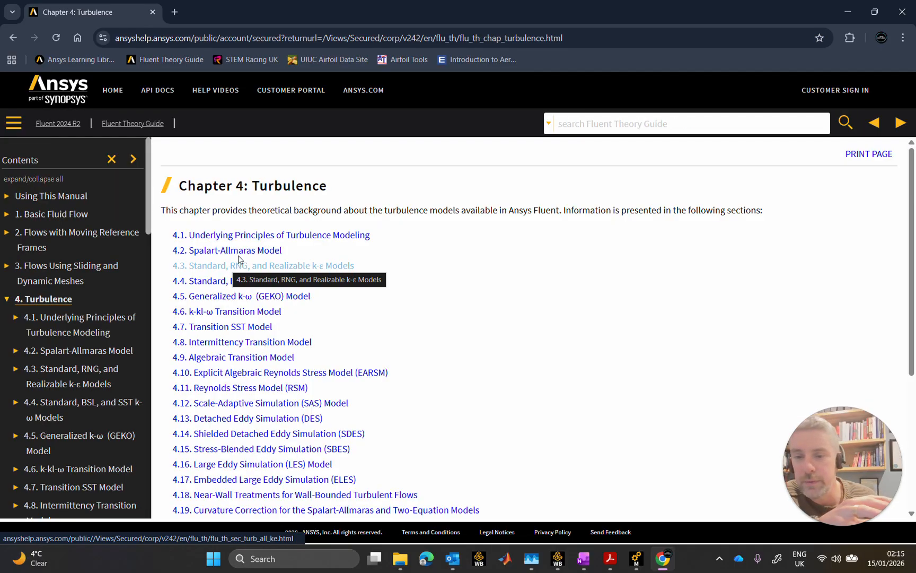
left_click(253, 327)
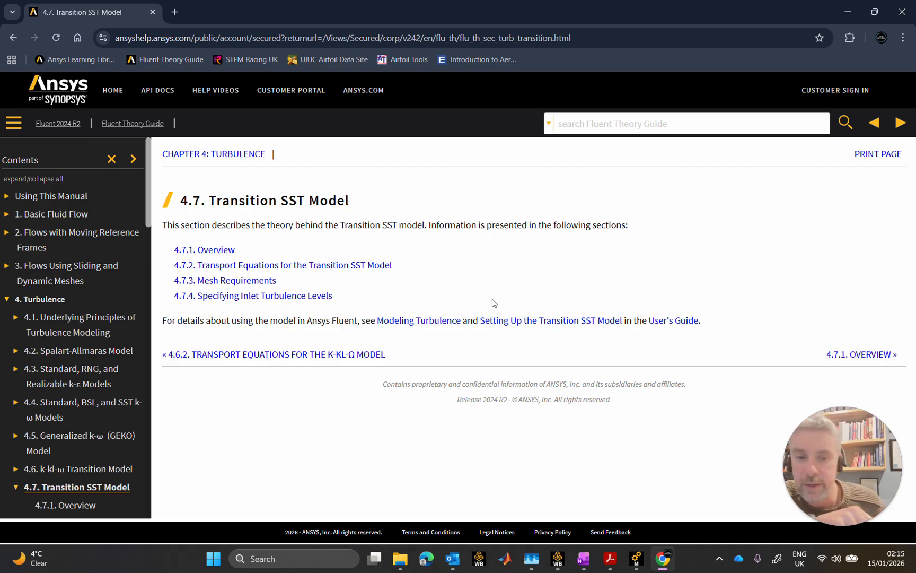
left_click(233, 285)
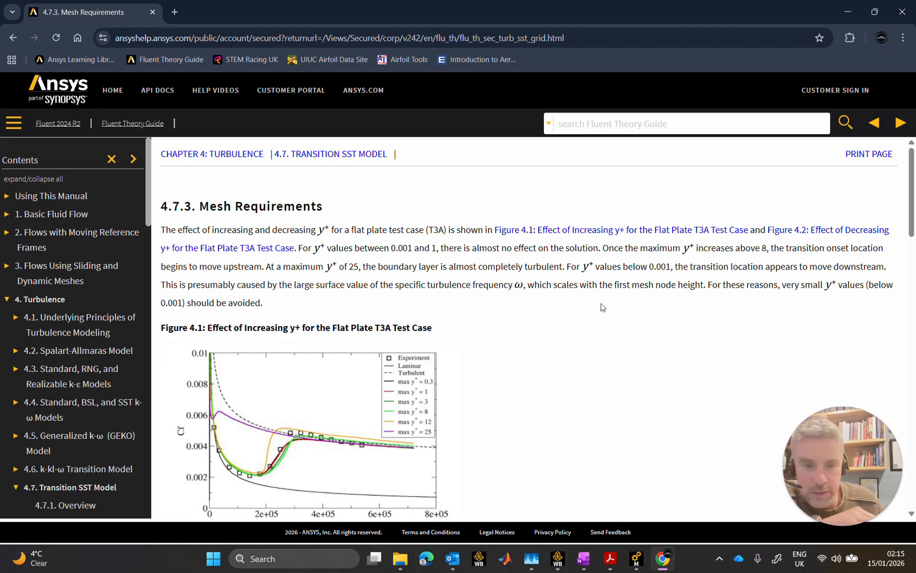
scroll(603, 307, "down", 12)
scroll(615, 302, "down", 6)
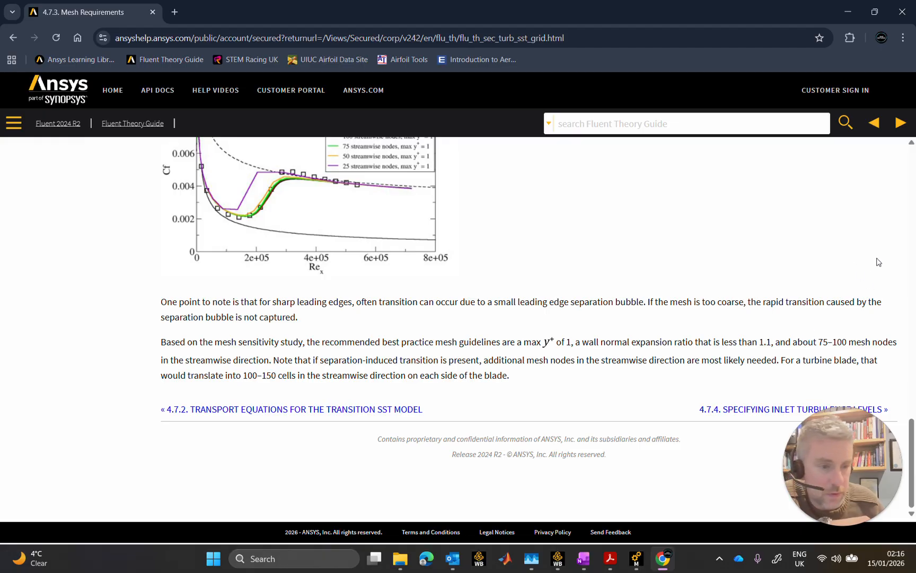
left_click(854, 249)
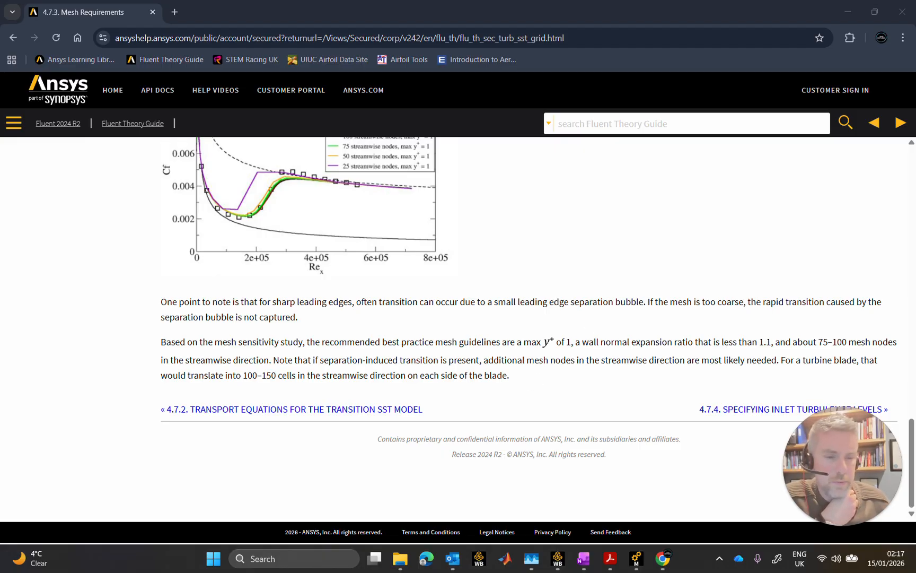
Return to Meshing and examine the divisions that Edge Sizing, Edge Sizing 2 and Edge Sizing 3 place around the airfoil.
left_click(848, 12)
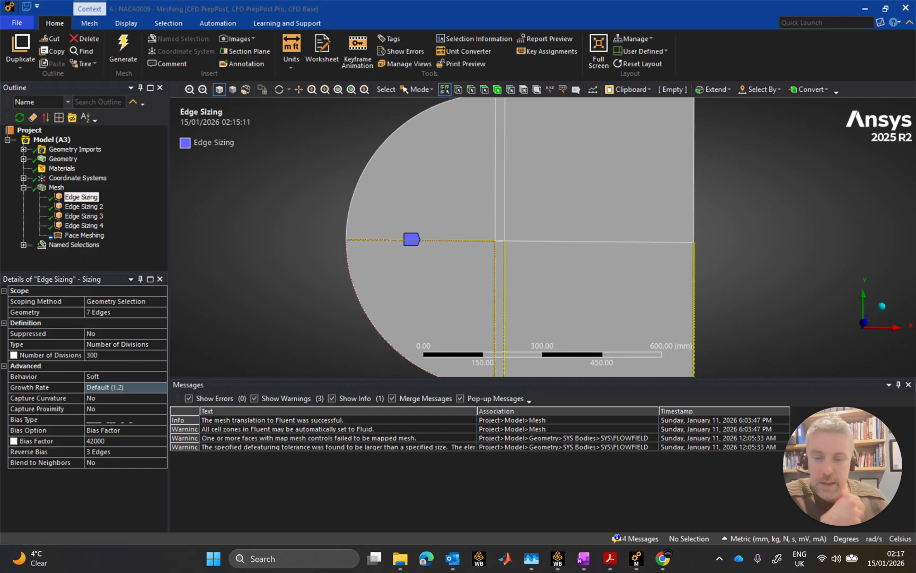
scroll(542, 235, "up", 10)
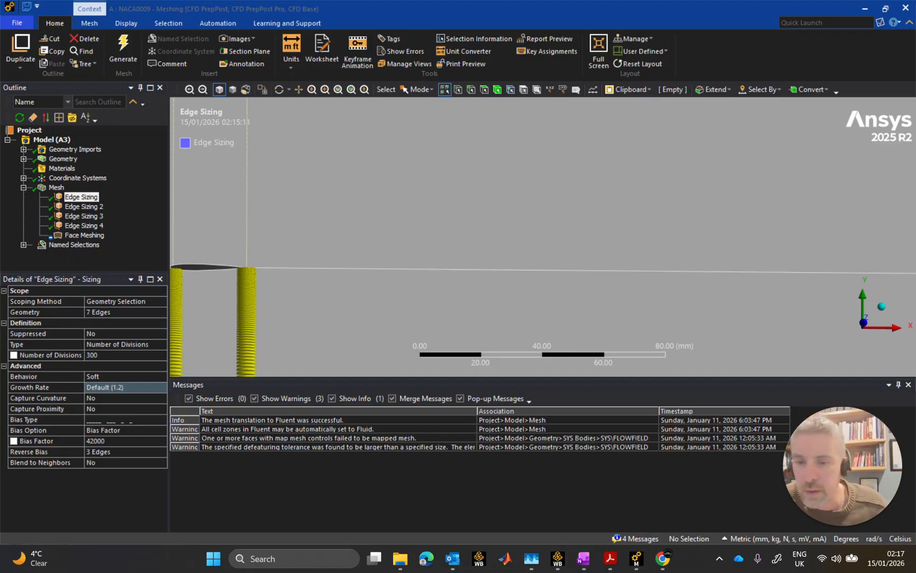
left_click(299, 89)
left_click_drag(303, 219, 524, 198)
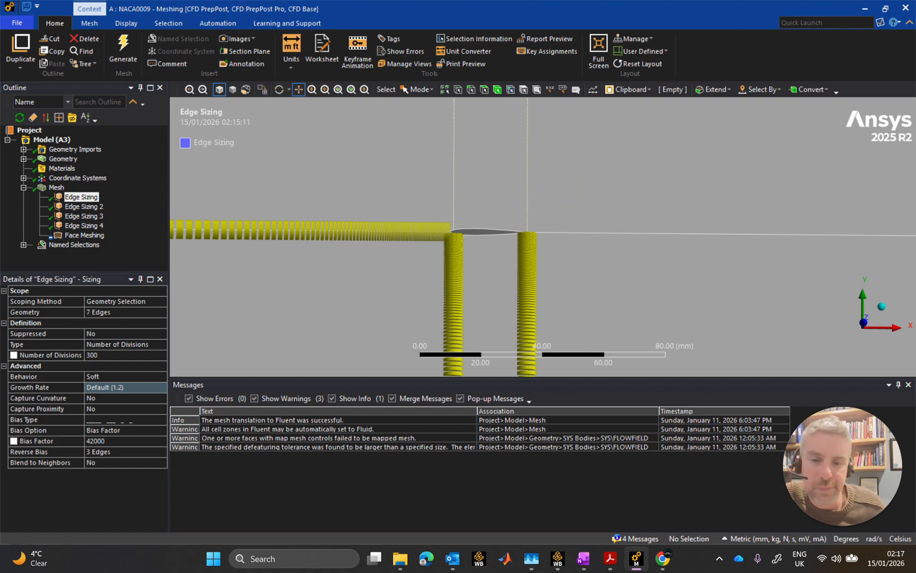
left_click(84, 206)
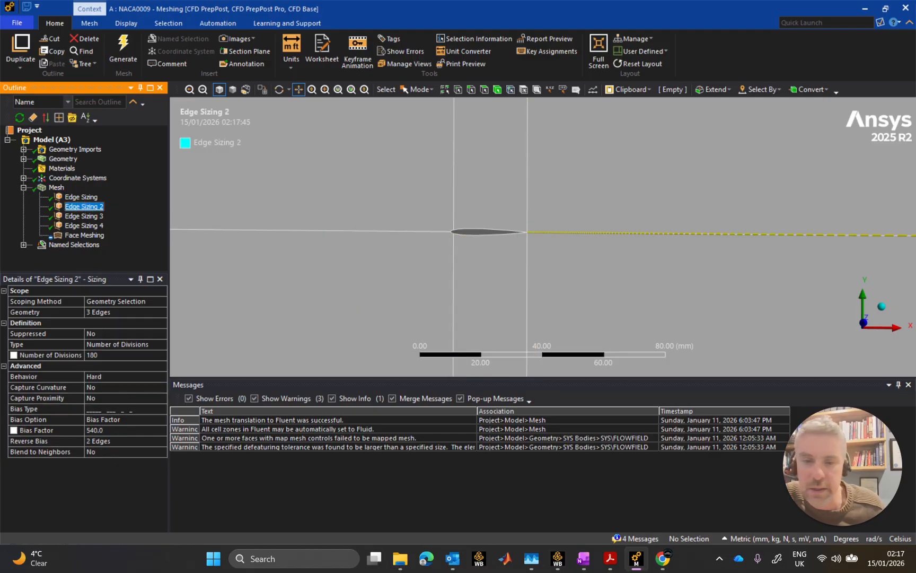
left_click(84, 216)
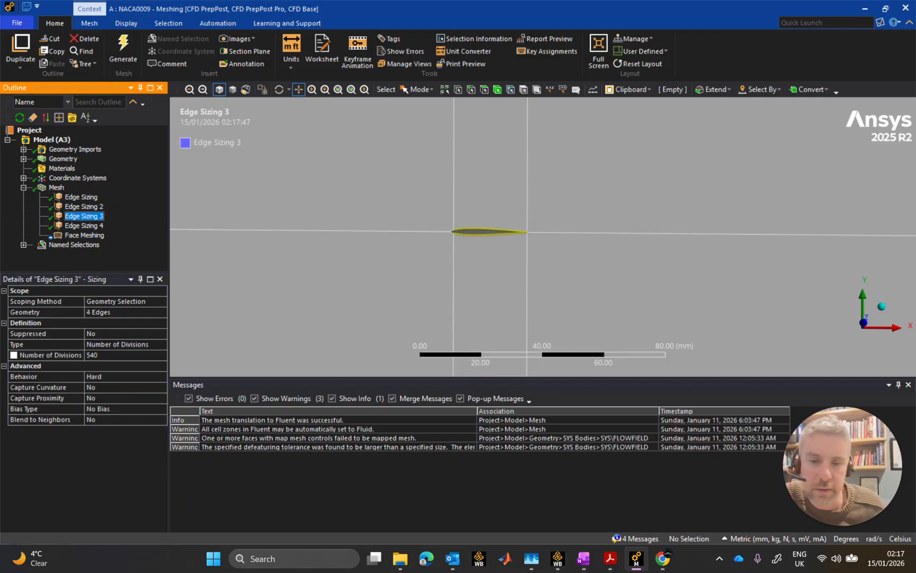
scroll(535, 234, "up", 10)
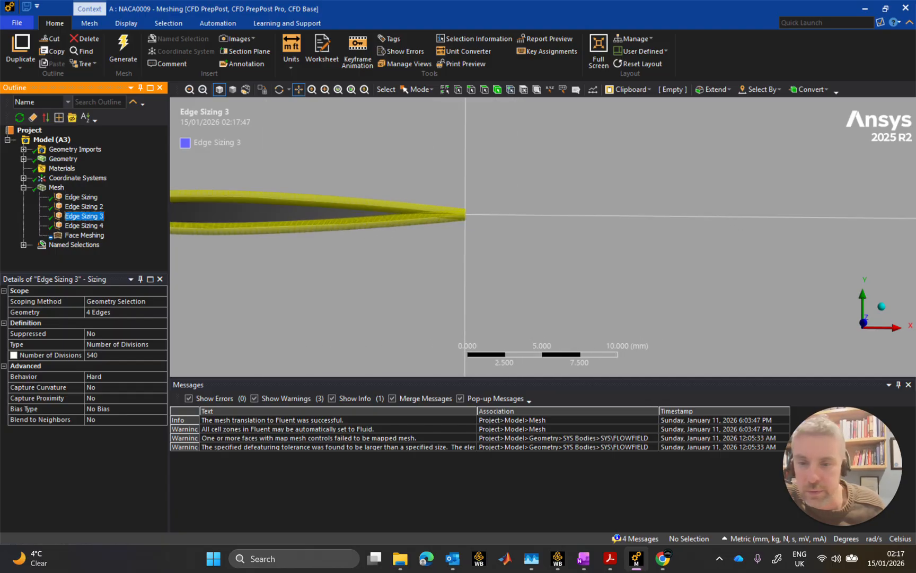
scroll(544, 235, "up", 2)
left_click_drag(332, 245, 389, 247)
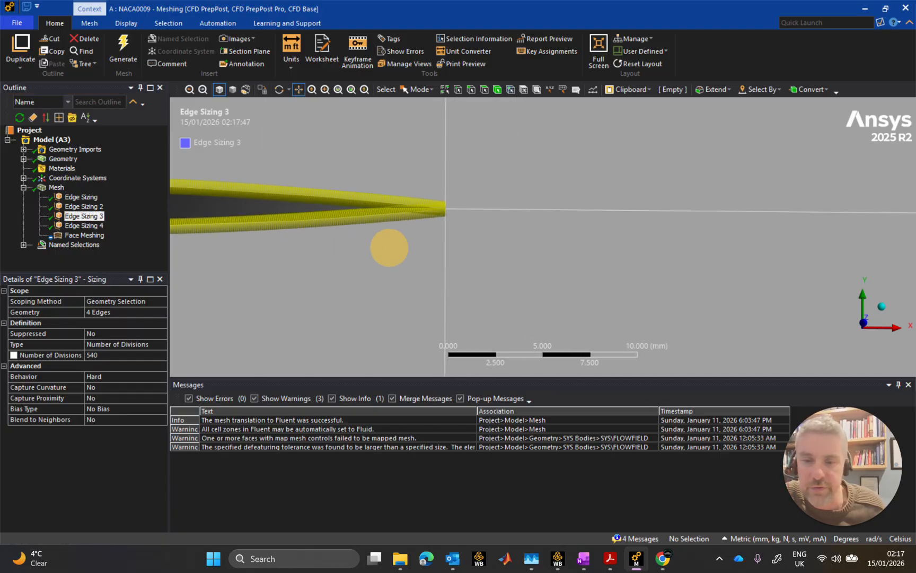
left_click_drag(205, 259, 487, 283)
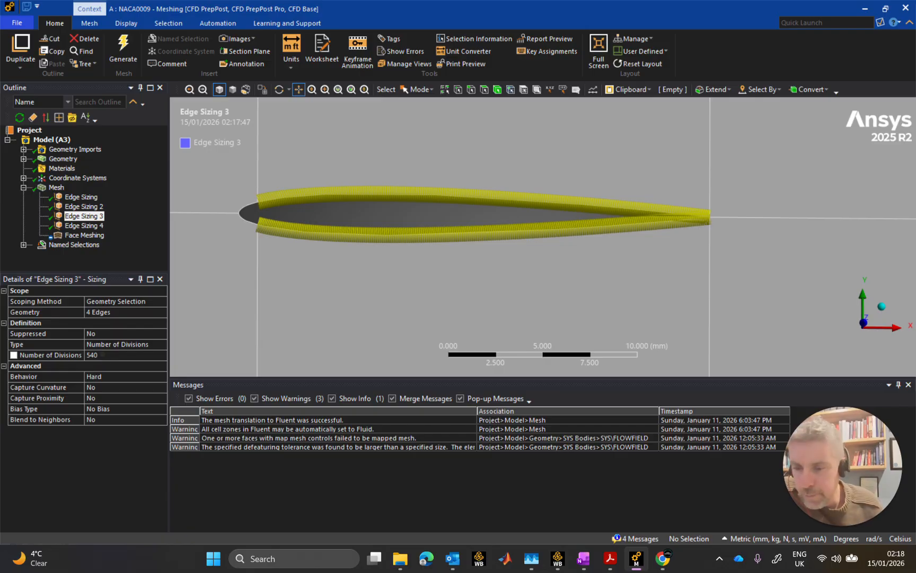
Set the number of divisions of Edge Sizing 3 on the airfoil edges to 90.
left_click(102, 354)
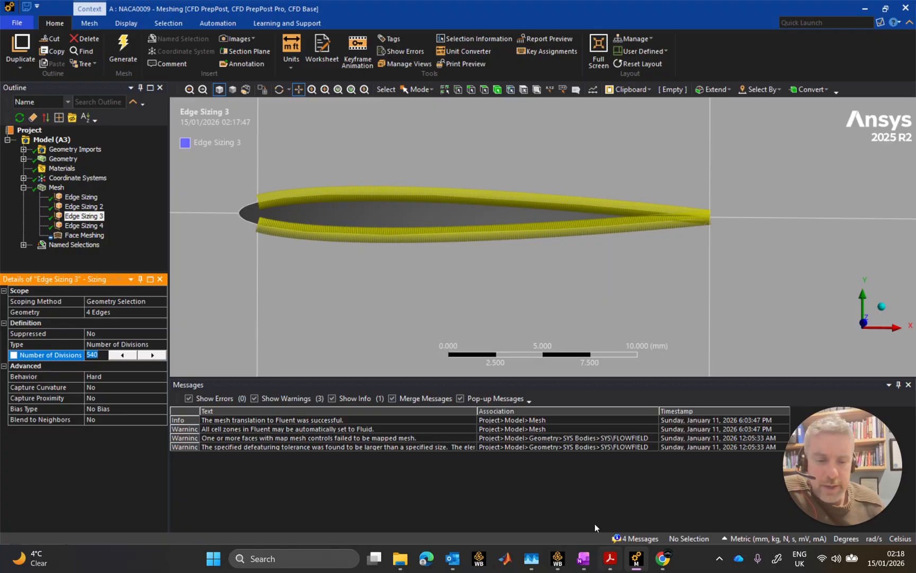
mouse_move(662, 558)
left_click(661, 486)
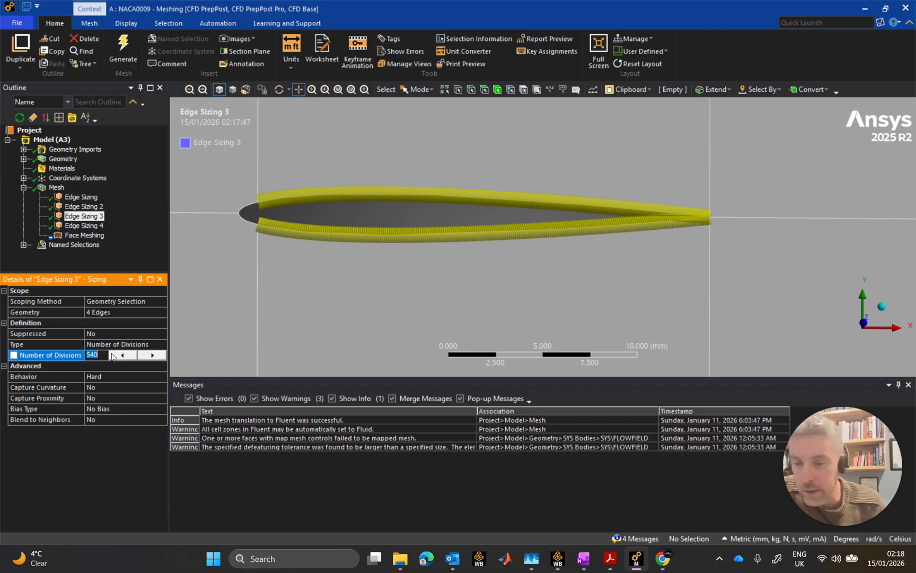
type("90")
key("Return")
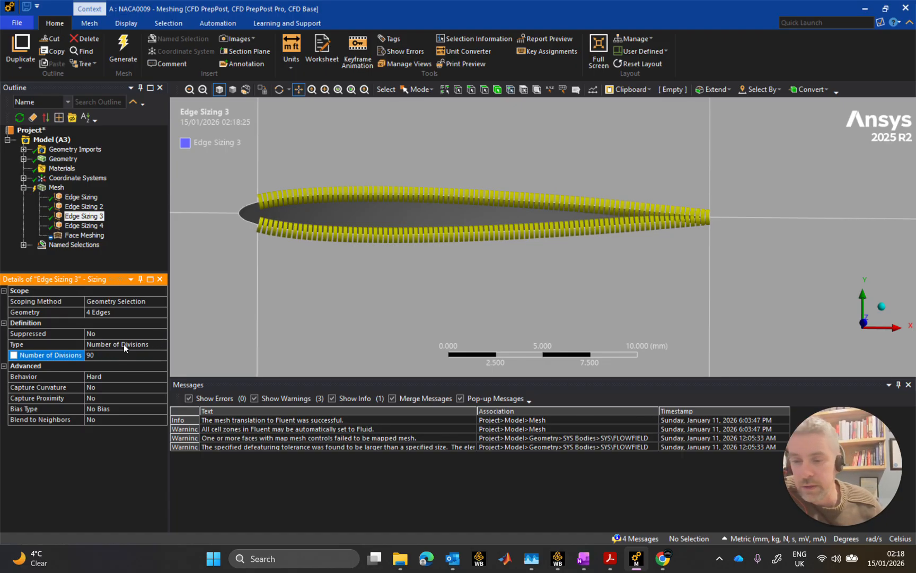
Set the number of divisions of Edge Sizing 3 on the airfoil edges to 120.
left_click(98, 353)
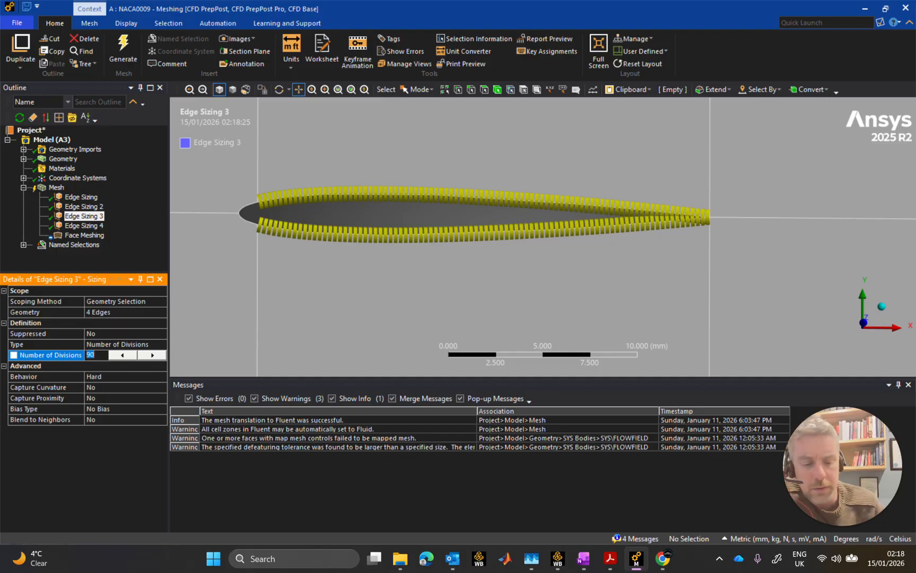
type("1")
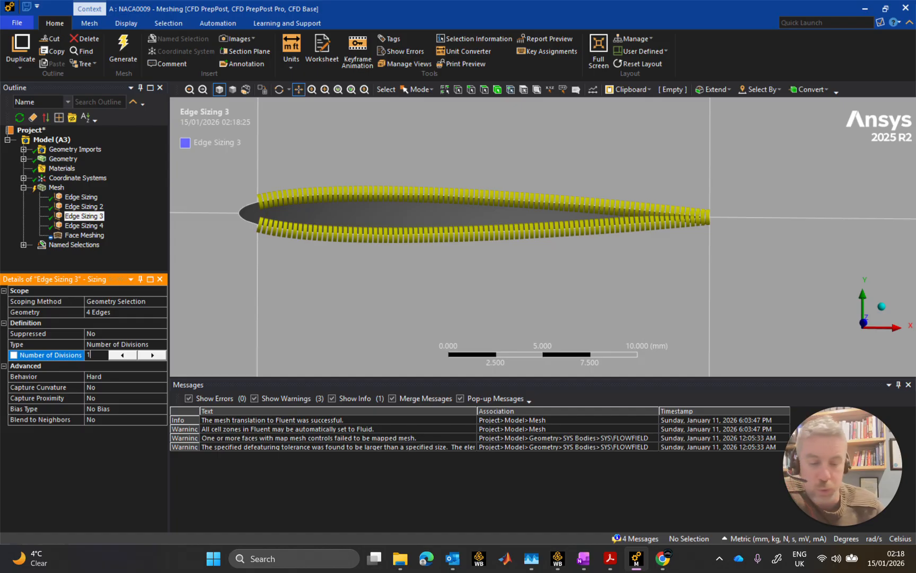
type("20")
key("Return")
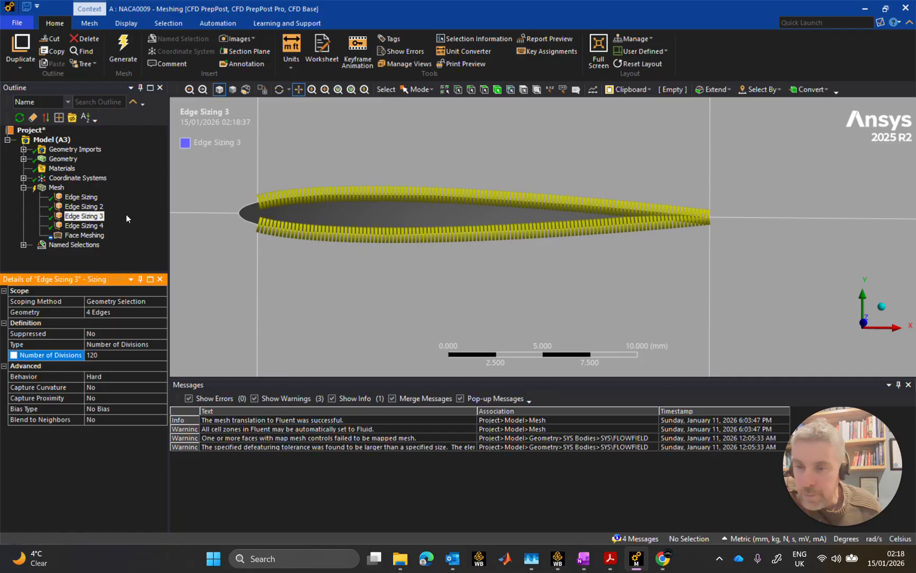
Set the number of divisions of Edge Sizing, on the seven edges running outward from the airfoil, to 180.
left_click(81, 197)
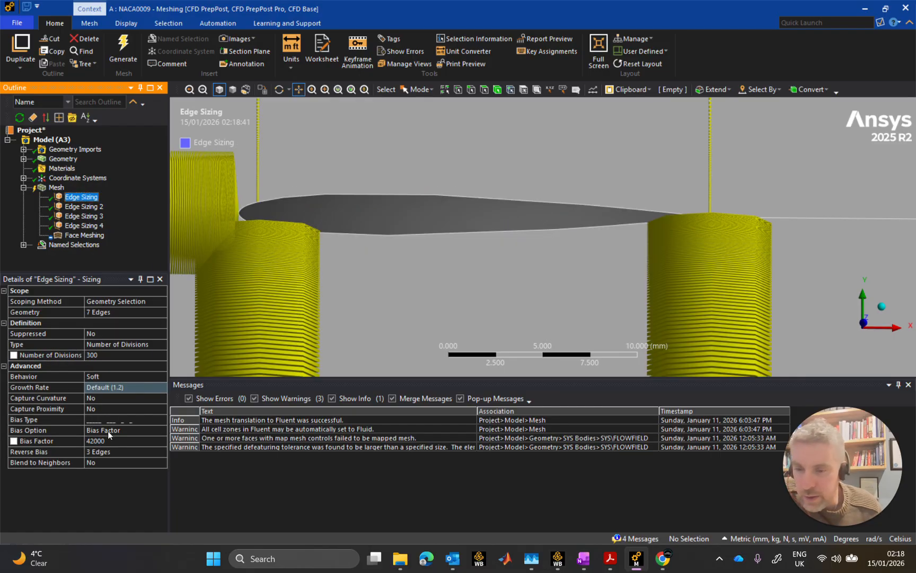
scroll(543, 237, "down", 8)
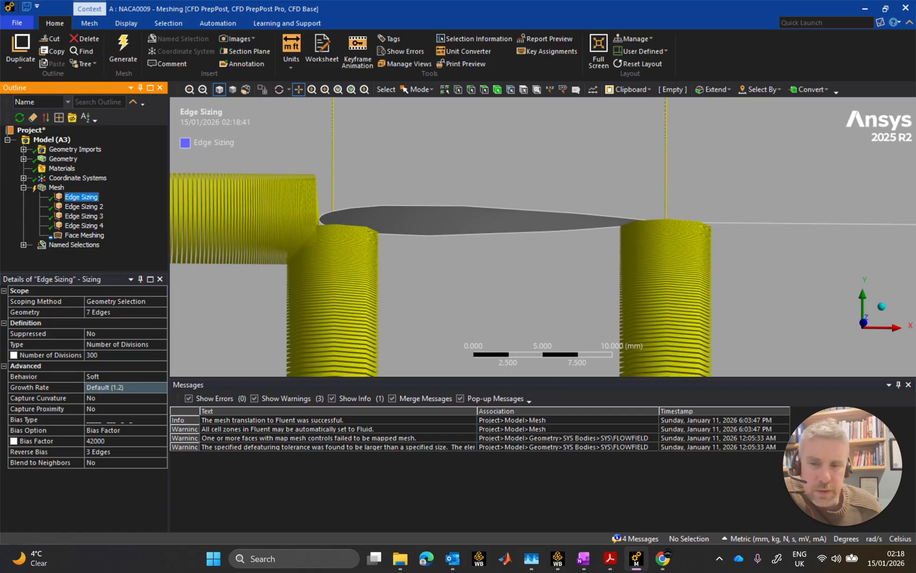
scroll(544, 237, "up", 4)
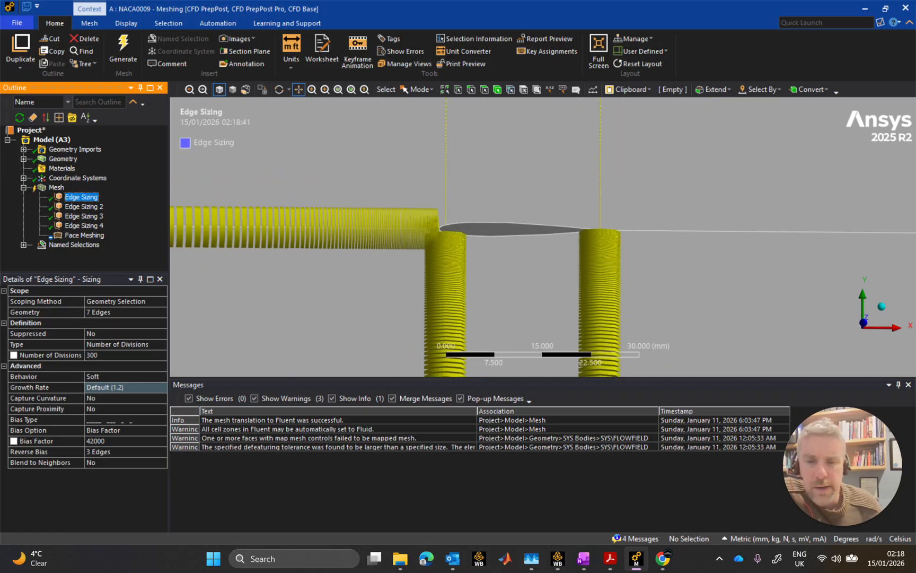
left_click(98, 354)
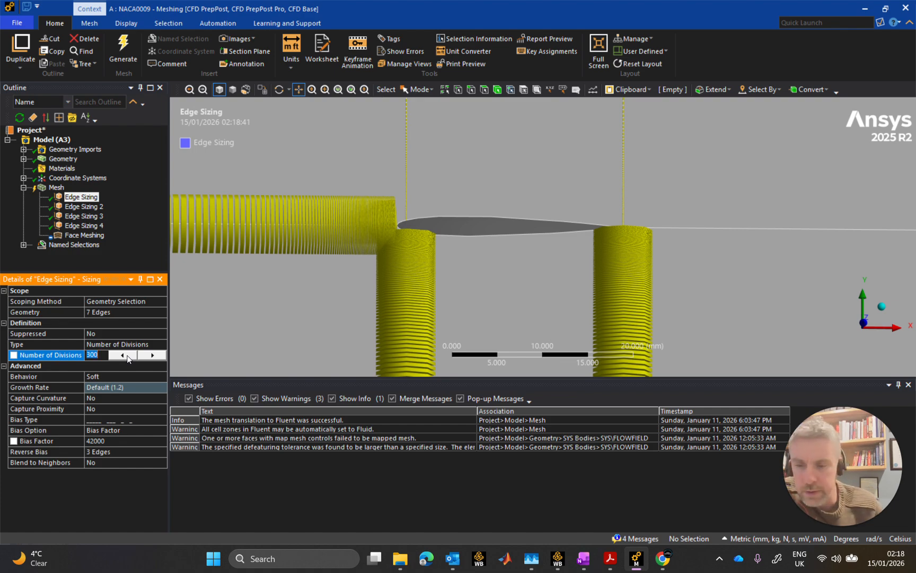
type("1")
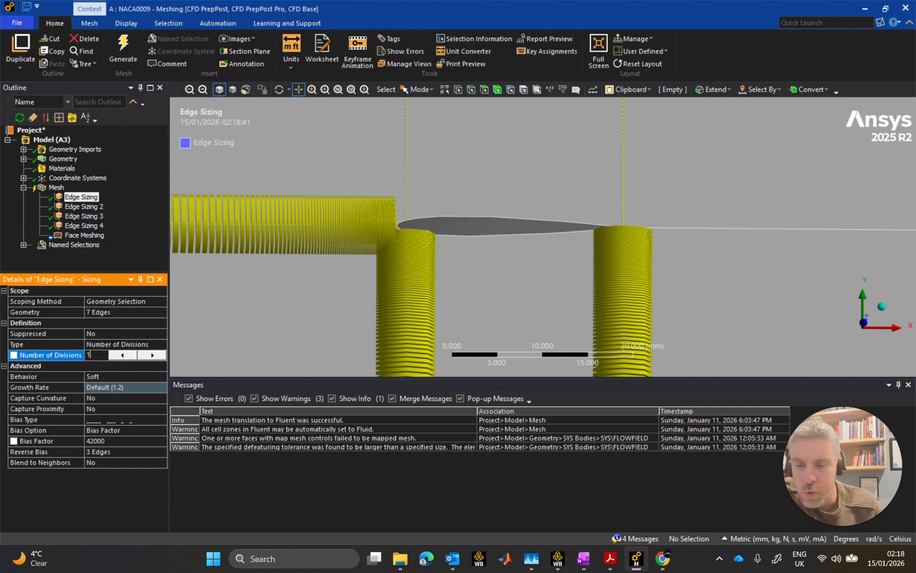
type("80")
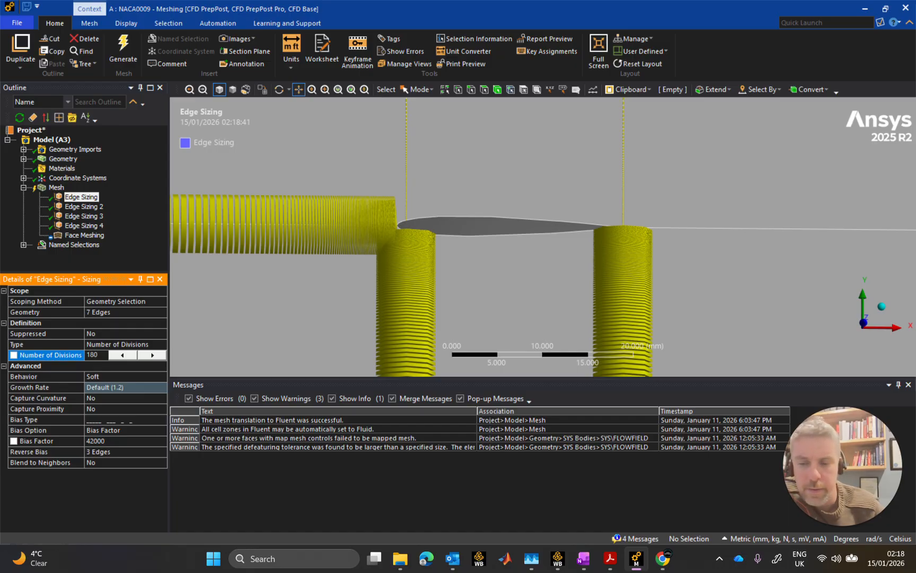
key("Return")
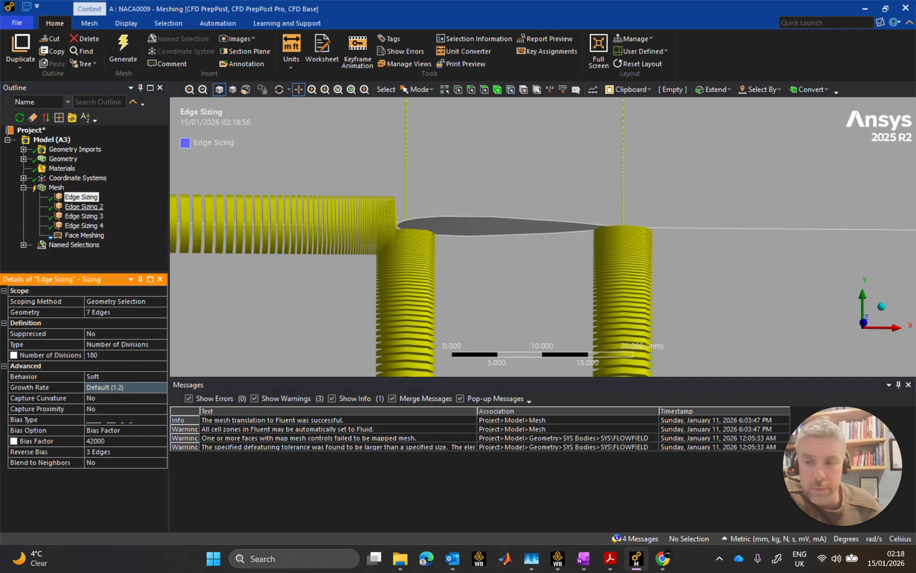
Review the remaining edge sizings and set the number of divisions of Edge Sizing 4 on the airfoil's leading edge to 100.
left_click(92, 209)
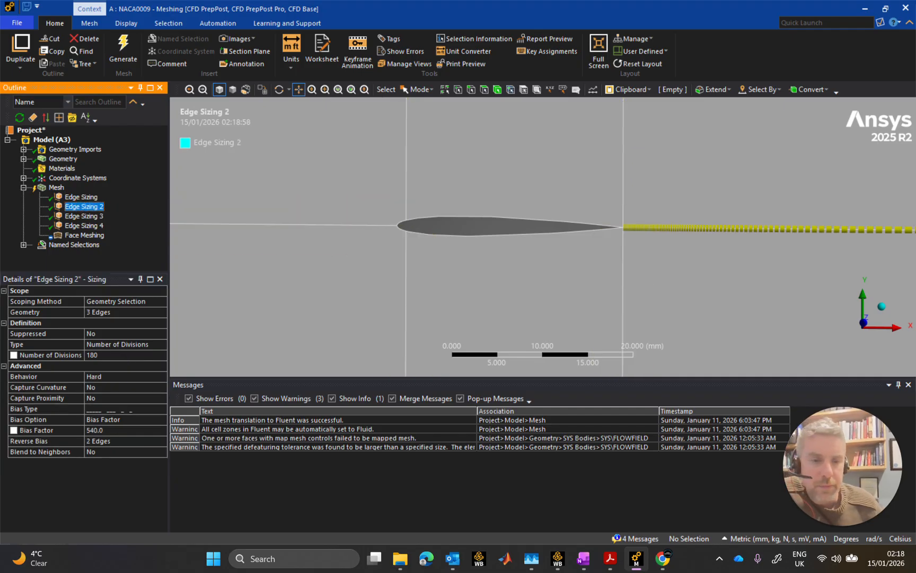
scroll(544, 237, "down", 5)
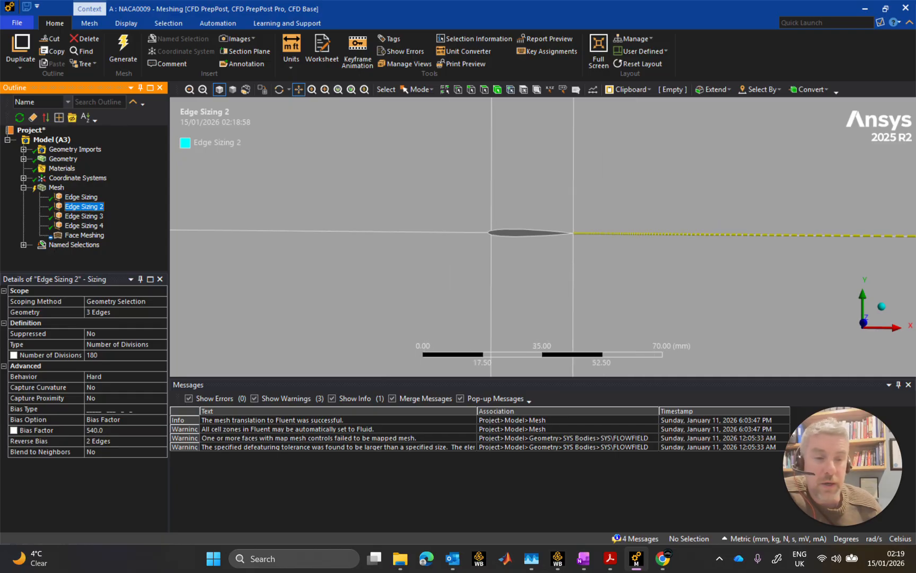
scroll(542, 236, "up", 5)
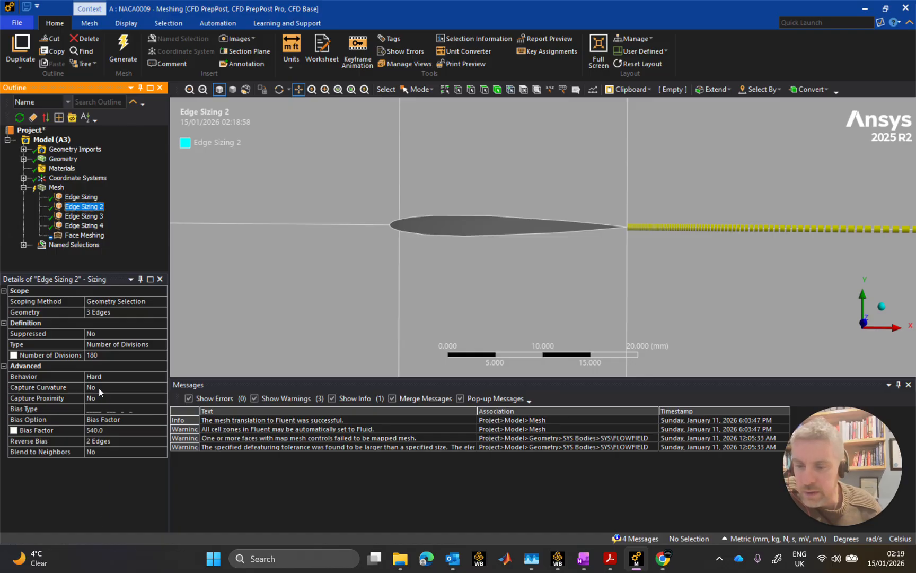
left_click(81, 197)
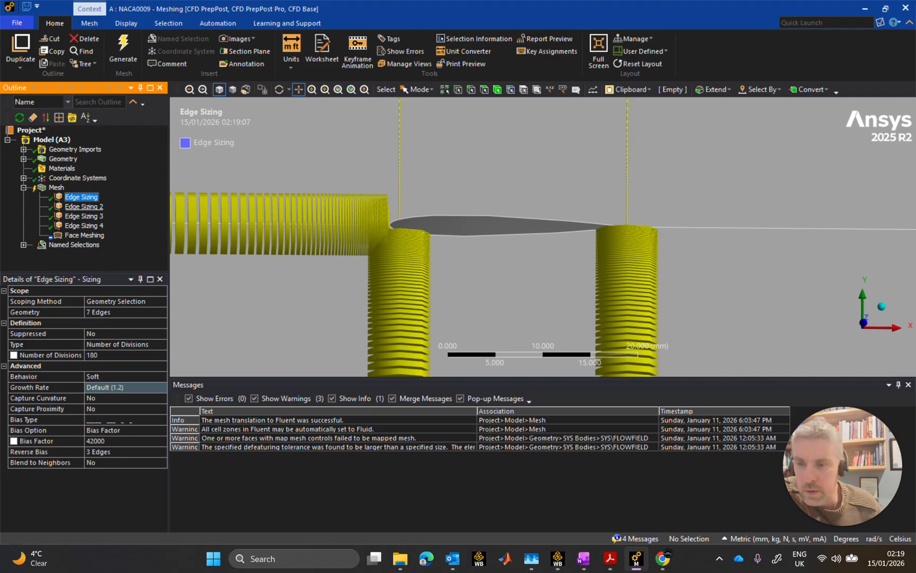
left_click(84, 206)
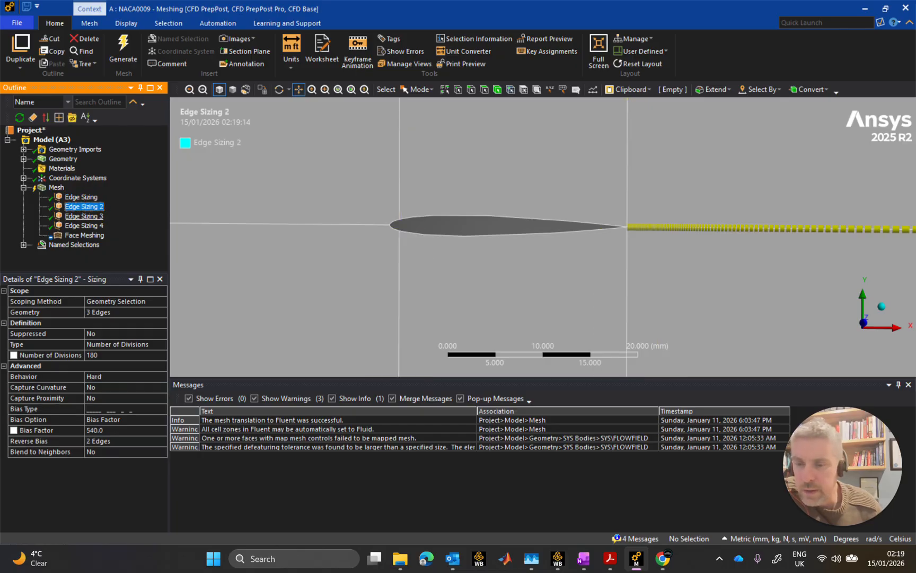
left_click(83, 216)
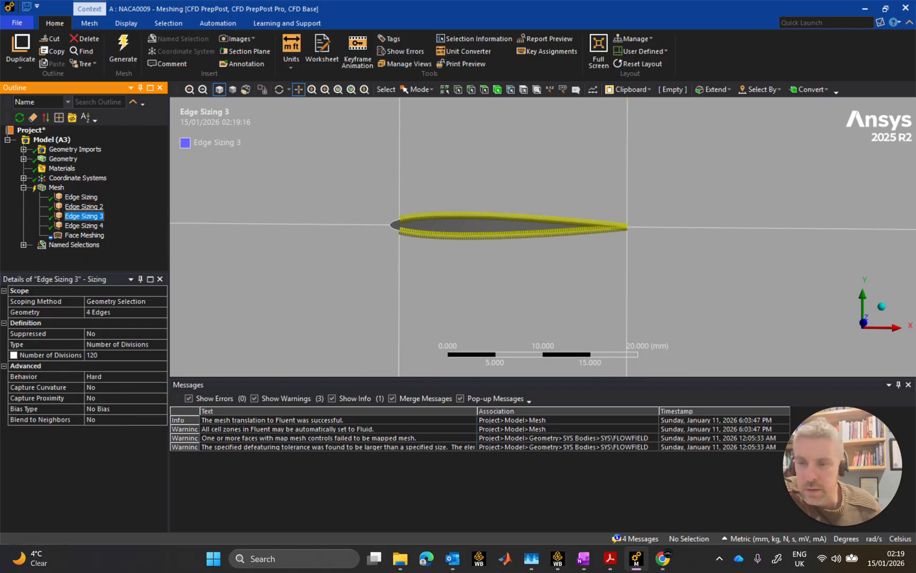
left_click(85, 225)
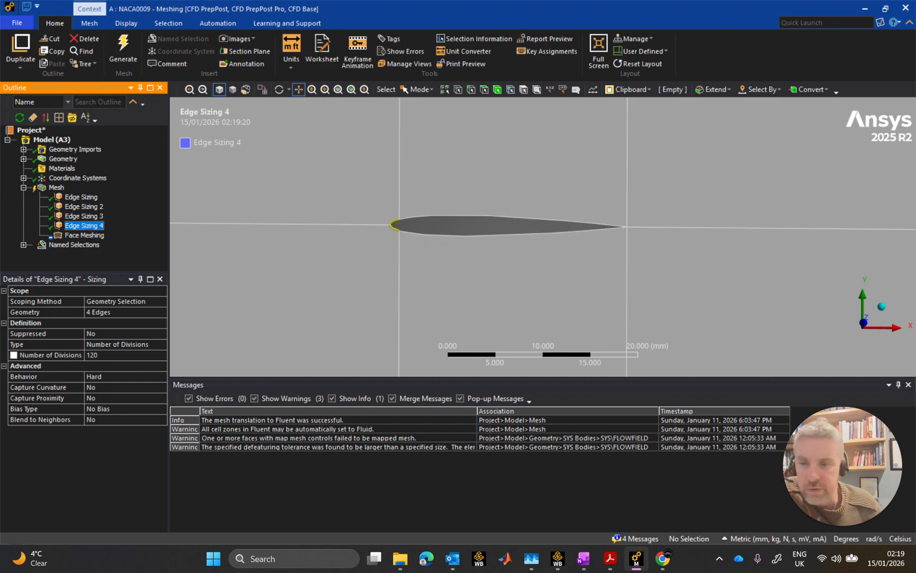
left_click(102, 353)
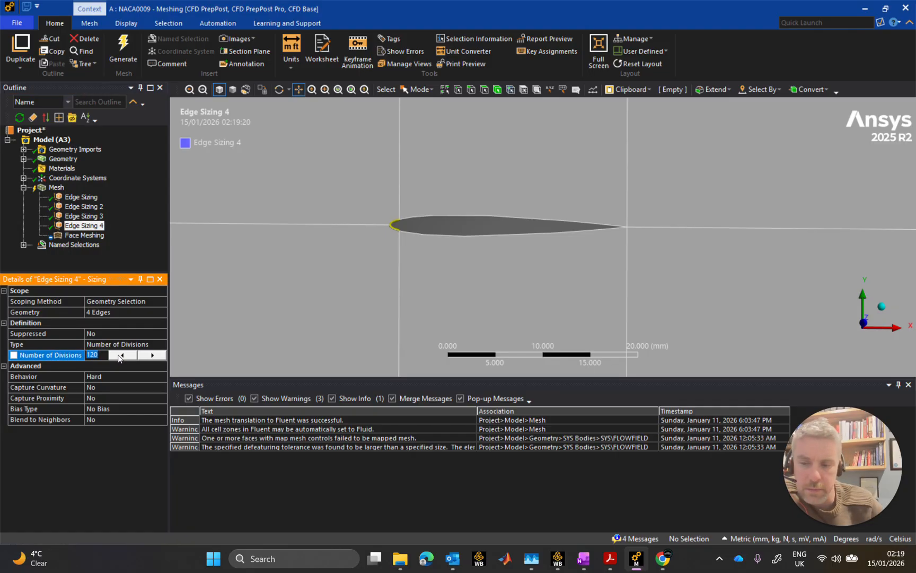
type("100")
key("Return")
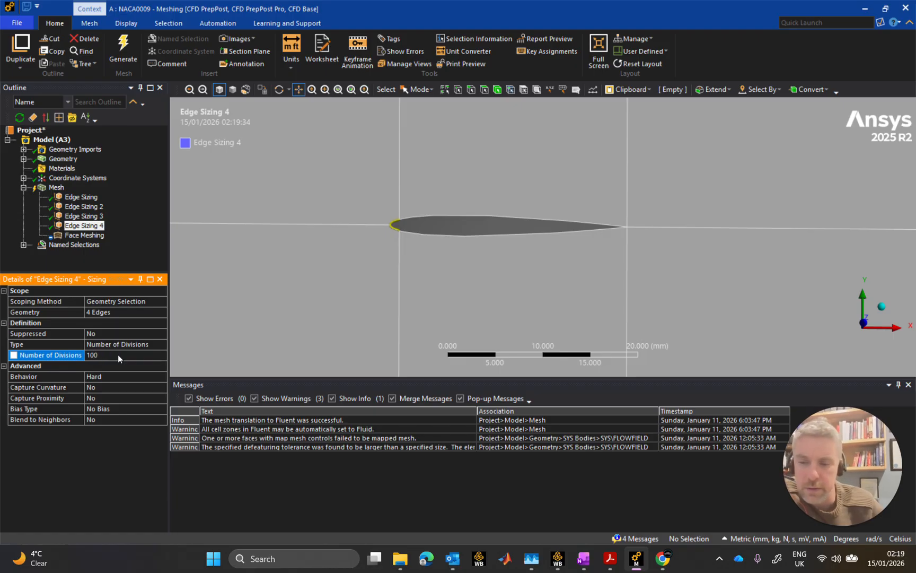
Check the other edge sizings again and regenerate the mesh with the coarsened divisions.
left_click(79, 217)
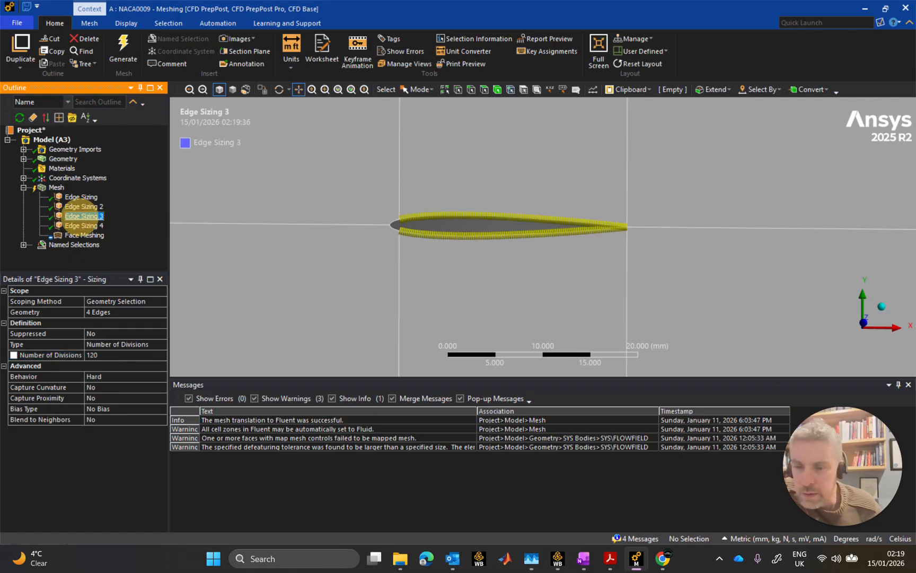
left_click(82, 207)
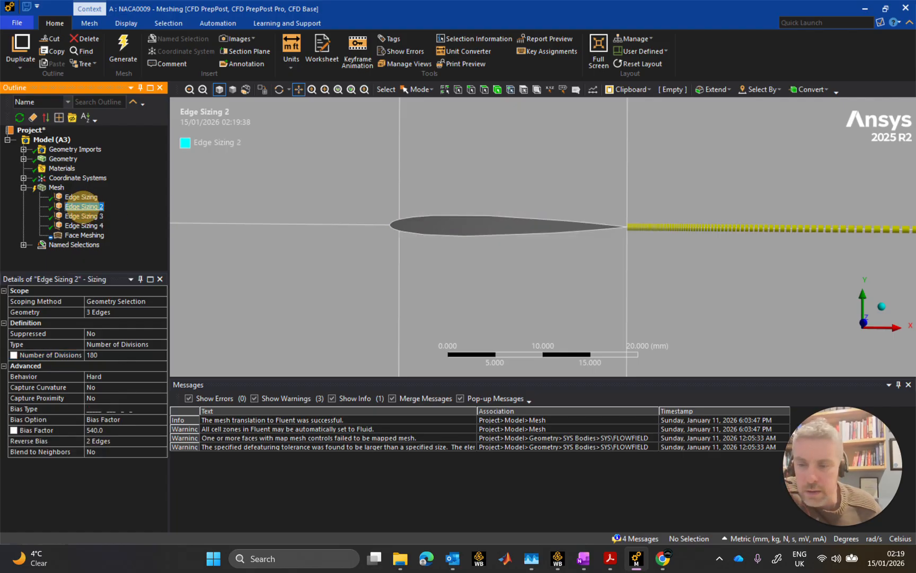
left_click(80, 197)
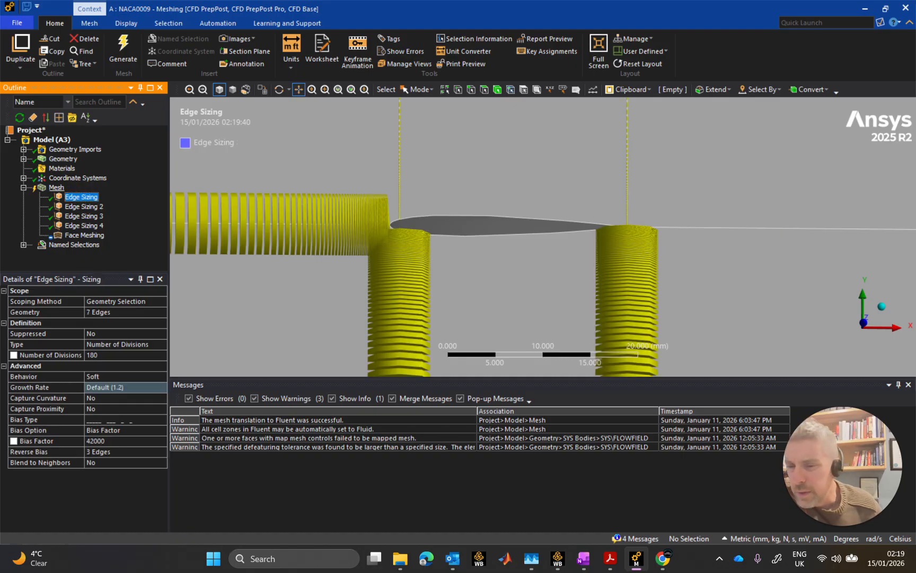
left_click(56, 187)
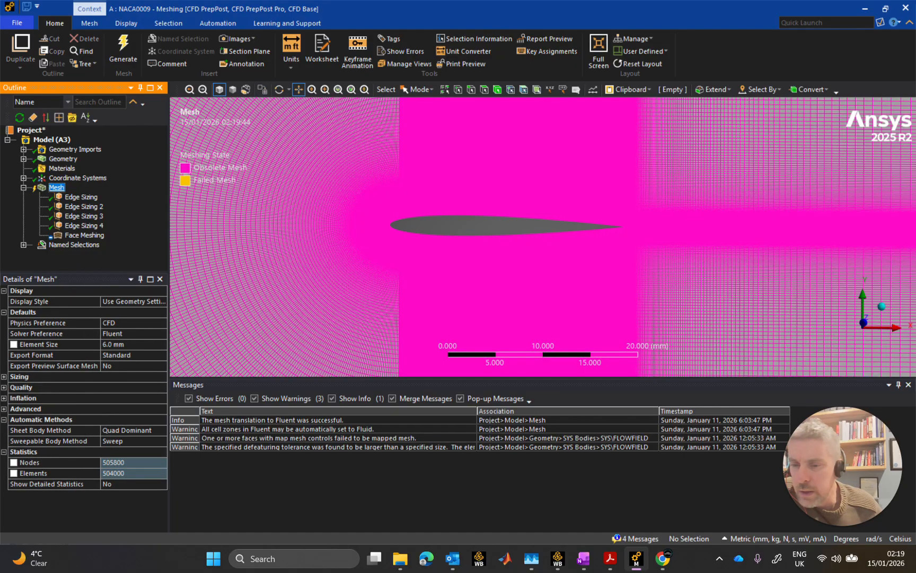
left_click(132, 55)
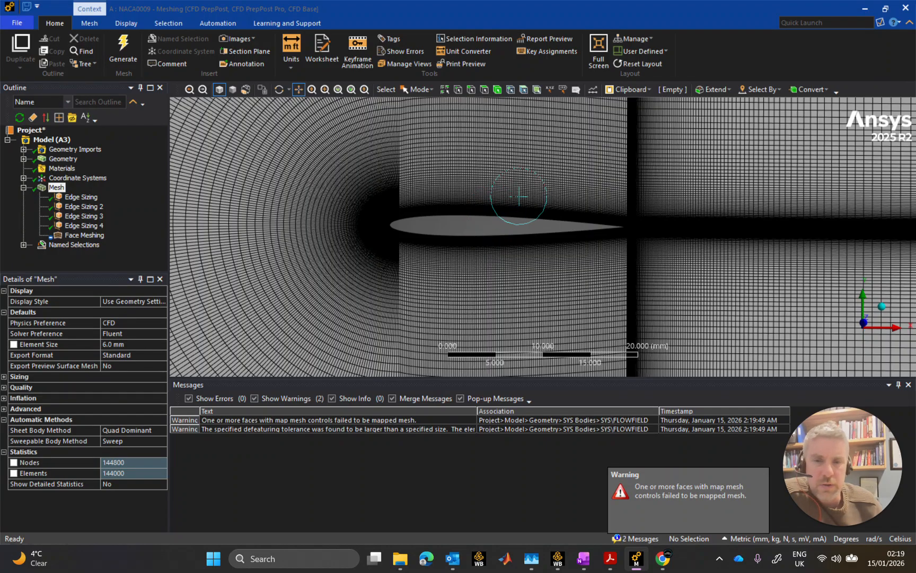
Examine the regenerated mesh around the airfoil, at the leading-edge block transition and at the trailing edge into the wake.
scroll(519, 199, "down", 5)
scroll(536, 196, "down", 2)
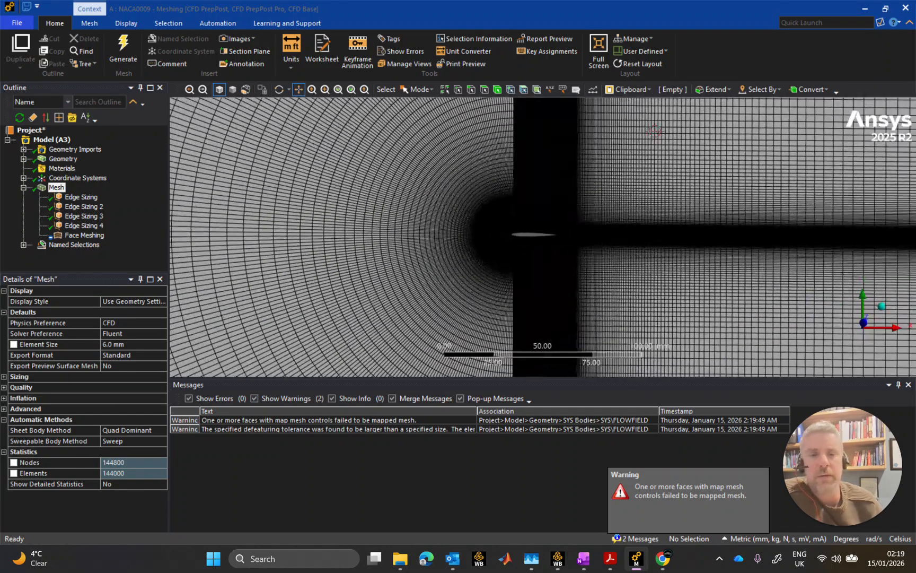
scroll(541, 236, "up", 8)
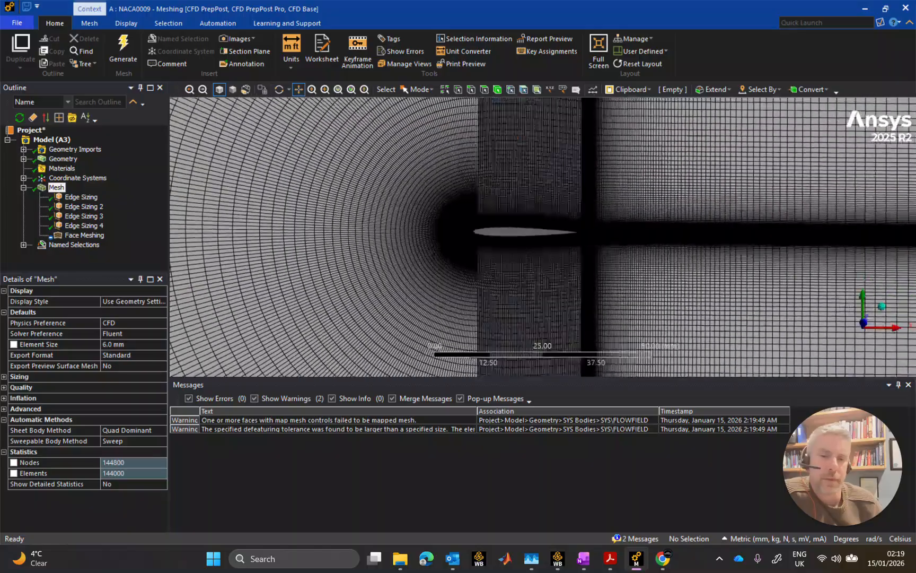
scroll(541, 236, "up", 1)
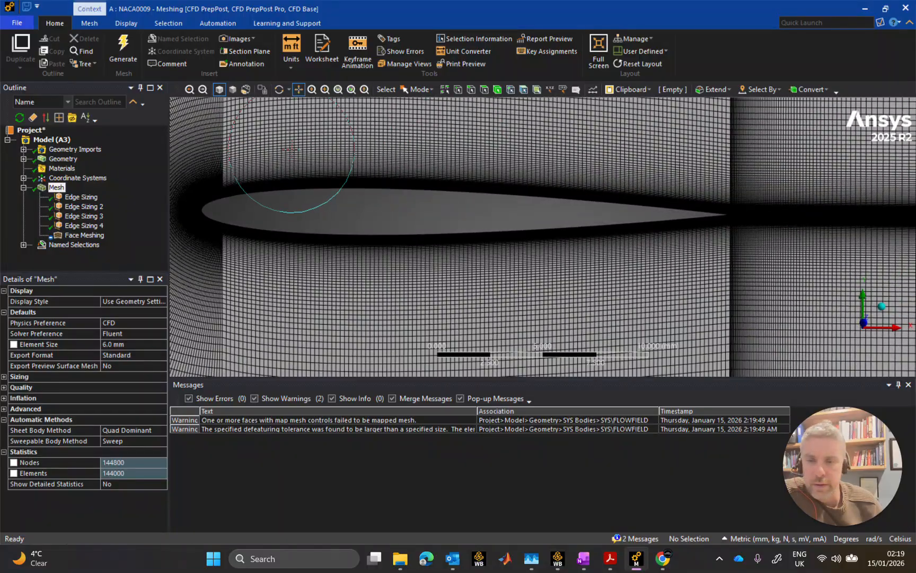
left_click_drag(299, 165, 448, 233)
scroll(450, 185, "up", 3)
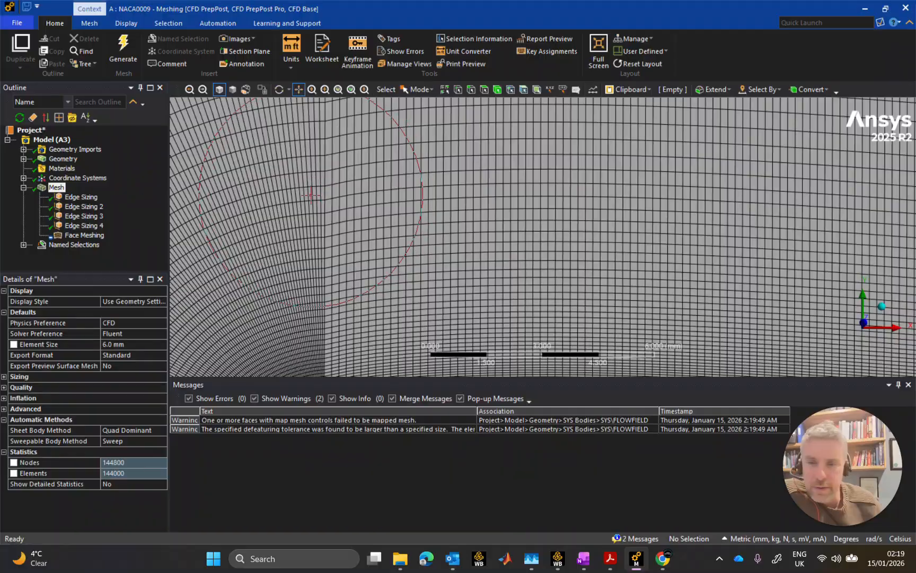
scroll(327, 195, "down", 1)
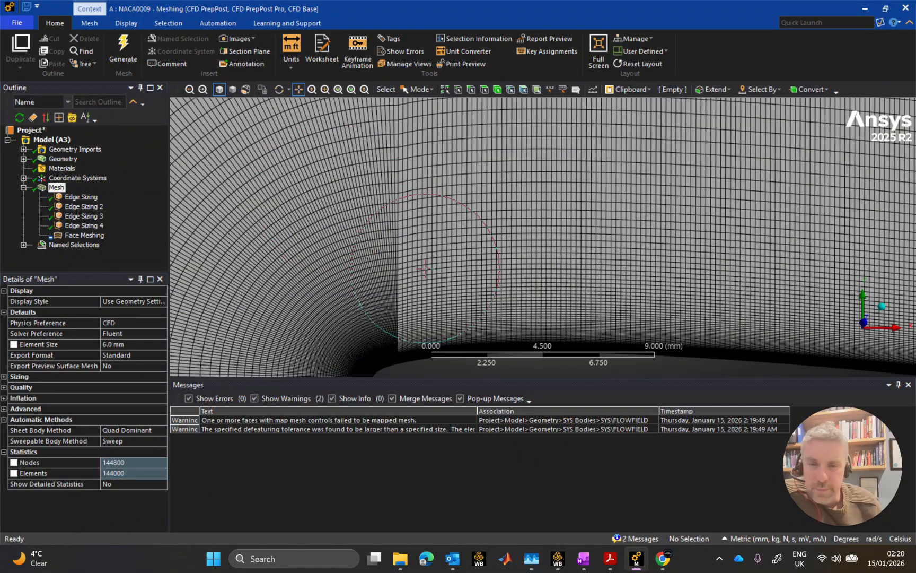
scroll(672, 223, "down", 6)
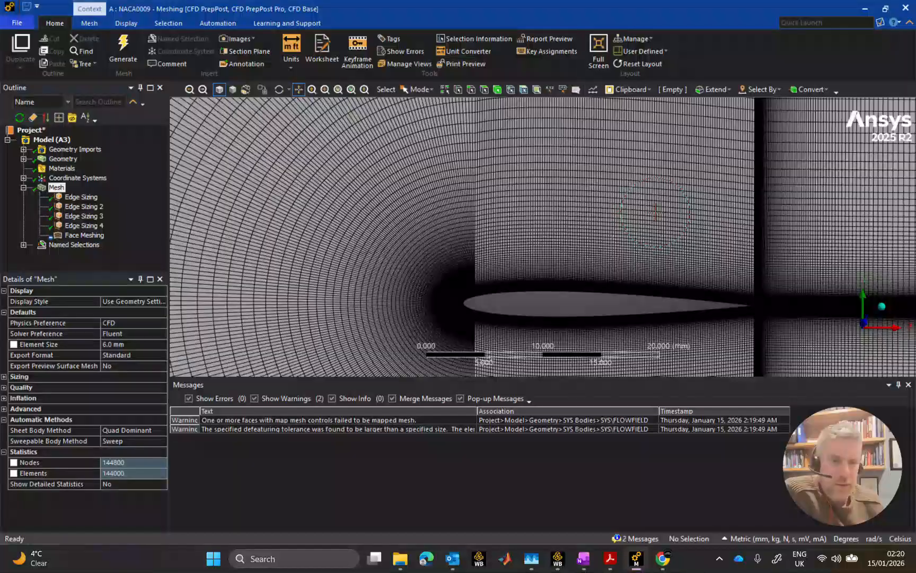
left_click_drag(733, 209, 421, 215)
scroll(468, 231, "up", 3)
scroll(417, 227, "up", 4)
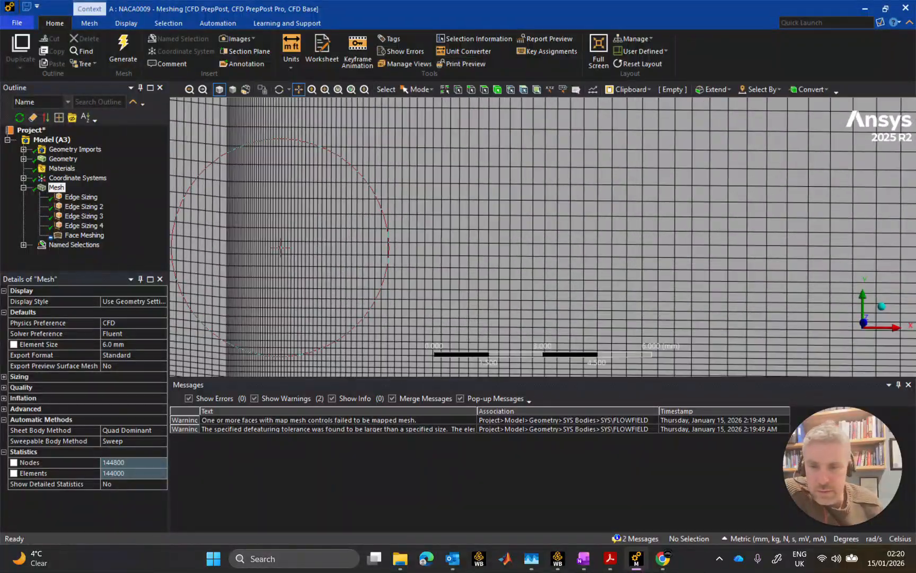
left_click_drag(188, 225, 380, 238)
scroll(457, 233, "down", 5)
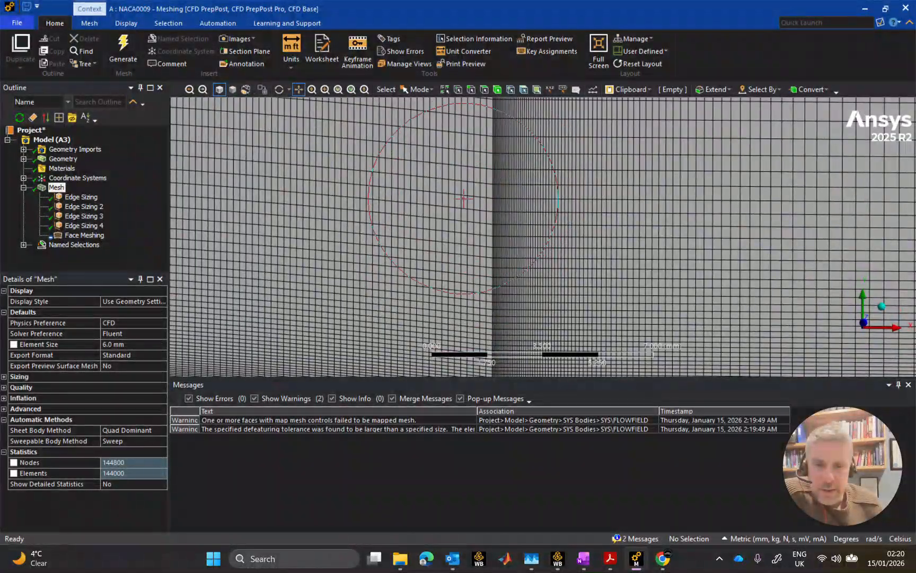
left_click_drag(463, 199, 501, 286)
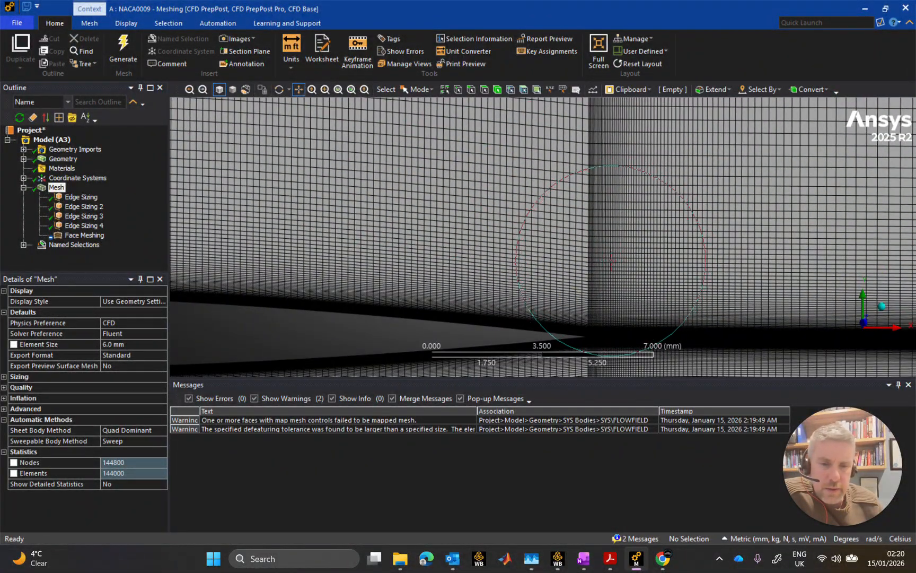
Review Edge Sizings 4, 3 and 2, and set the bias factor of Edge Sizing 2 on the wake edges to 270.
left_click(83, 226)
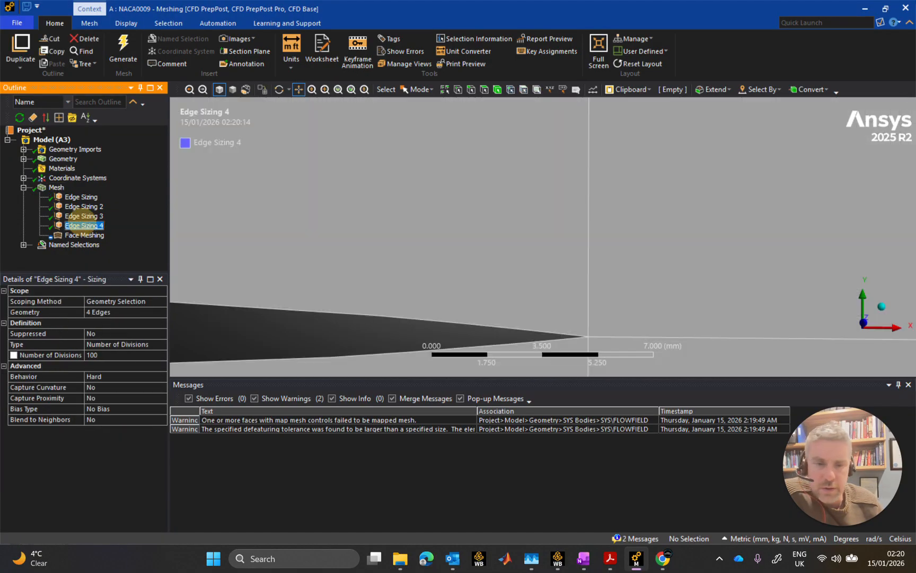
left_click(84, 216)
left_click(84, 207)
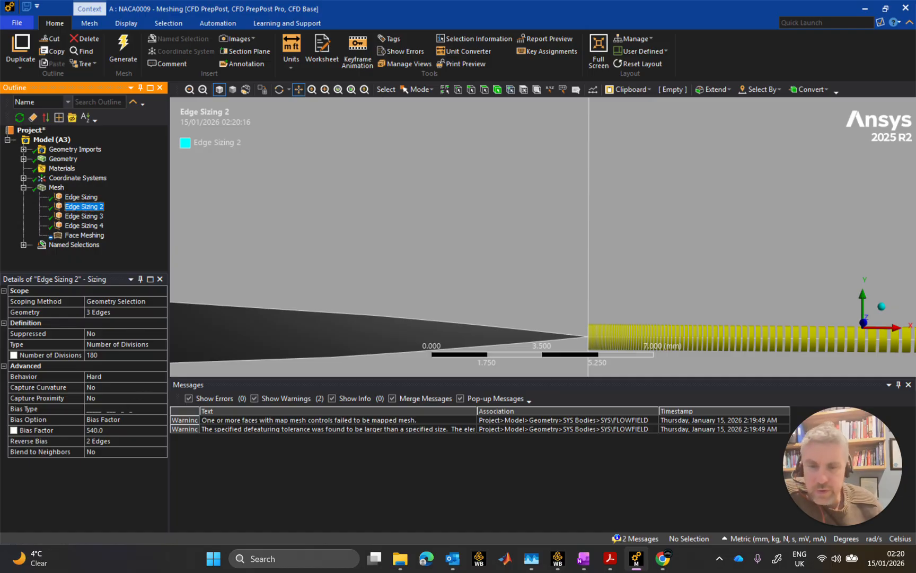
scroll(543, 237, "down", 15)
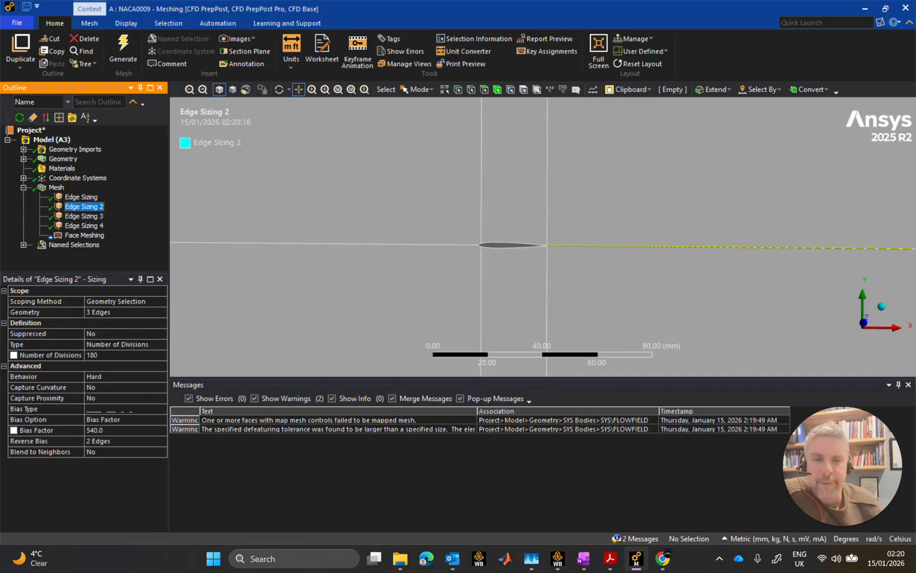
scroll(545, 241, "down", 3)
scroll(542, 237, "up", 10)
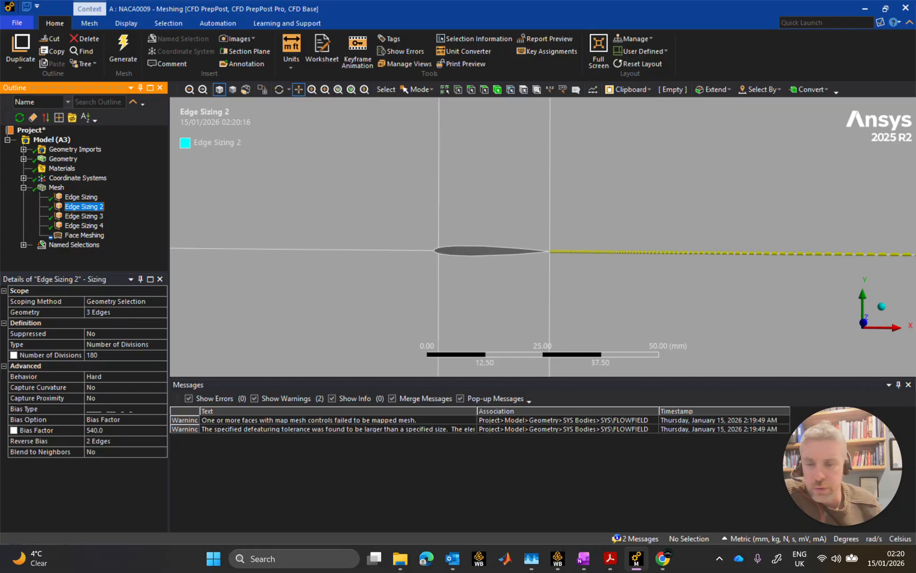
left_click(110, 431)
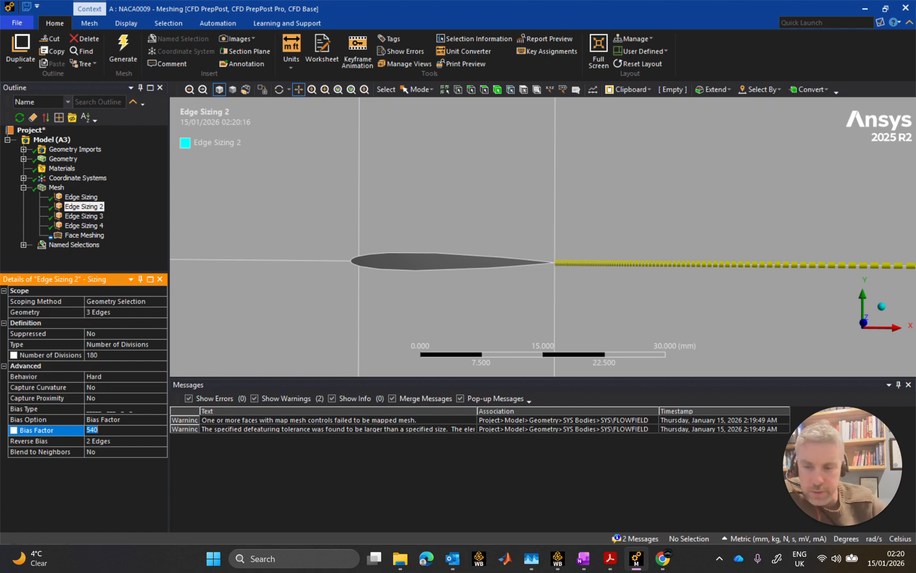
type("270")
key("Return")
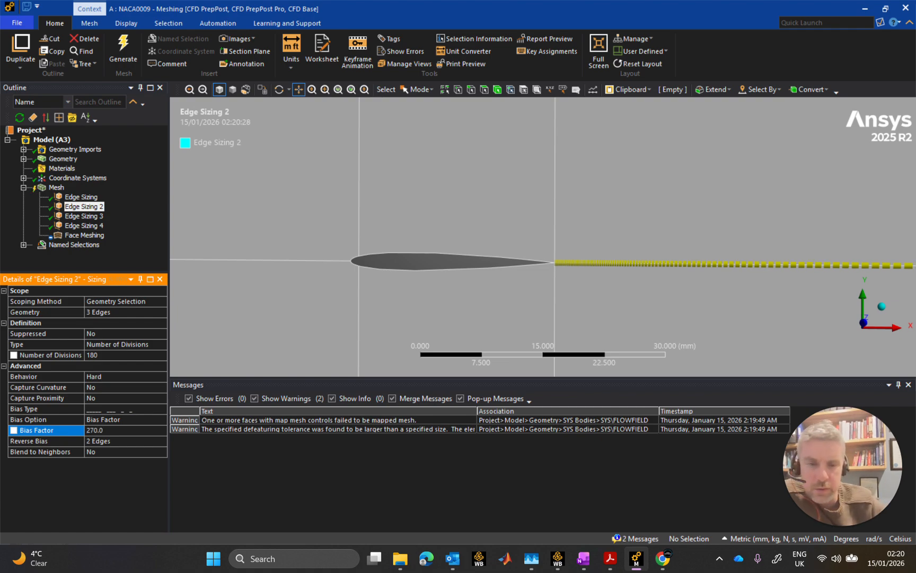
Regenerate the mesh with the reduced wake bias and check the cell-size transition at the trailing edge.
left_click(57, 187)
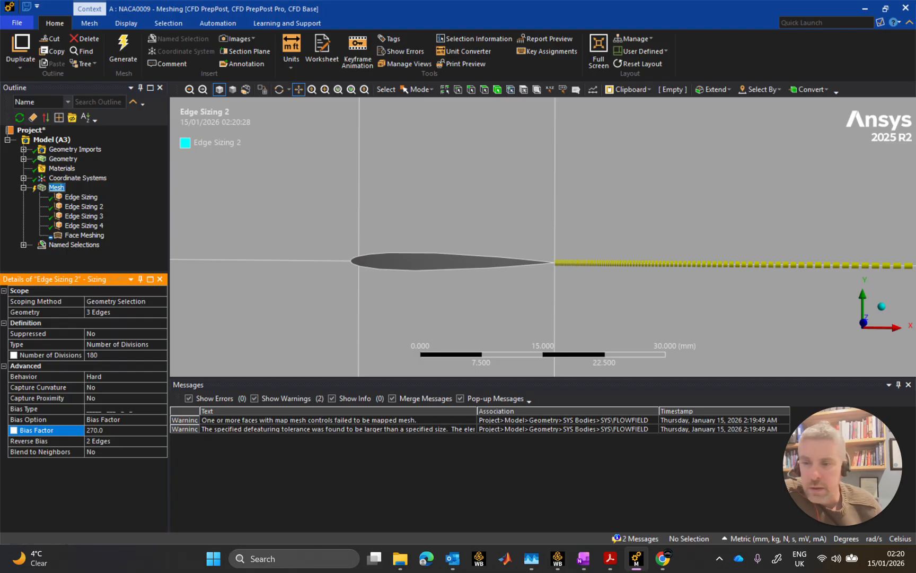
left_click(123, 51)
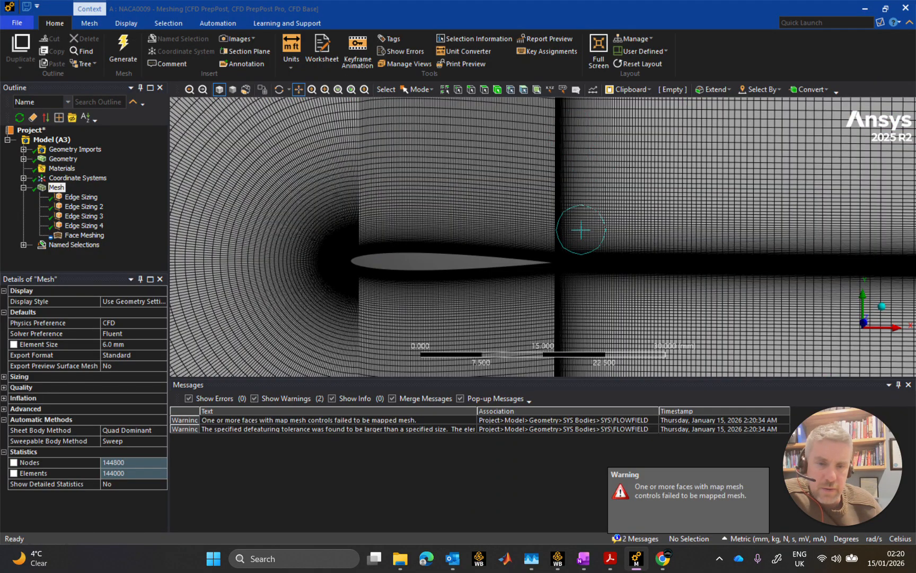
scroll(586, 225, "up", 3)
scroll(581, 255, "up", 4)
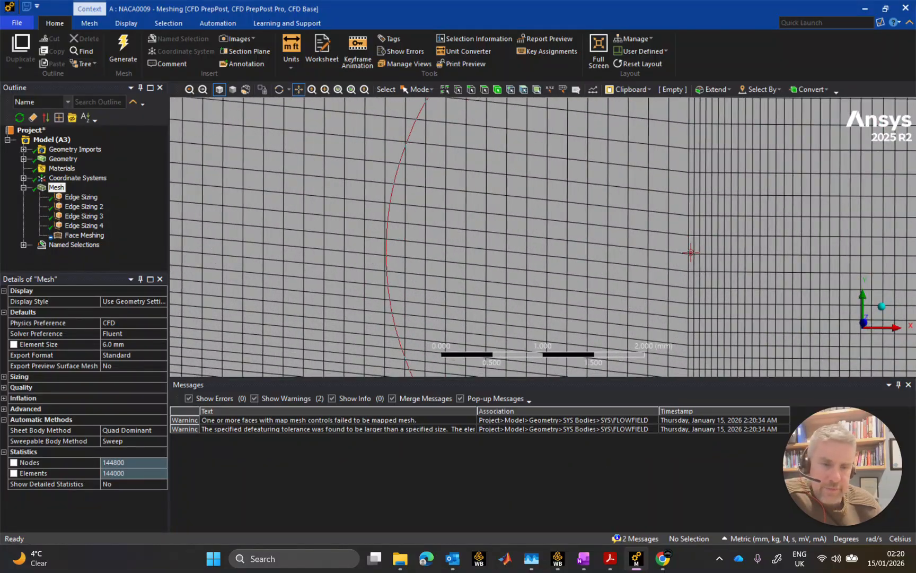
scroll(690, 253, "down", 4)
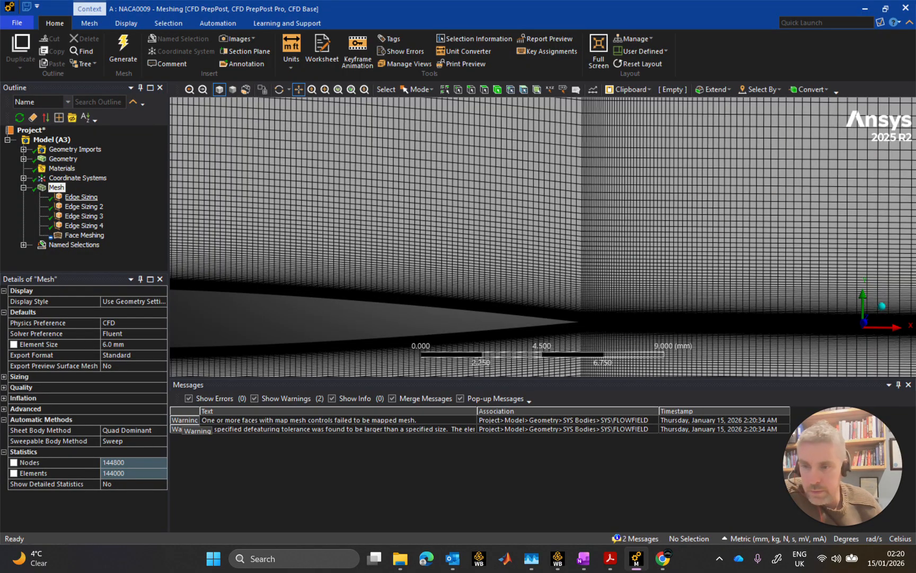
Set Edge Sizing 2 on the wake edges to 160 divisions with a bias factor of 240, and regenerate the mesh.
left_click(82, 217)
left_click(84, 225)
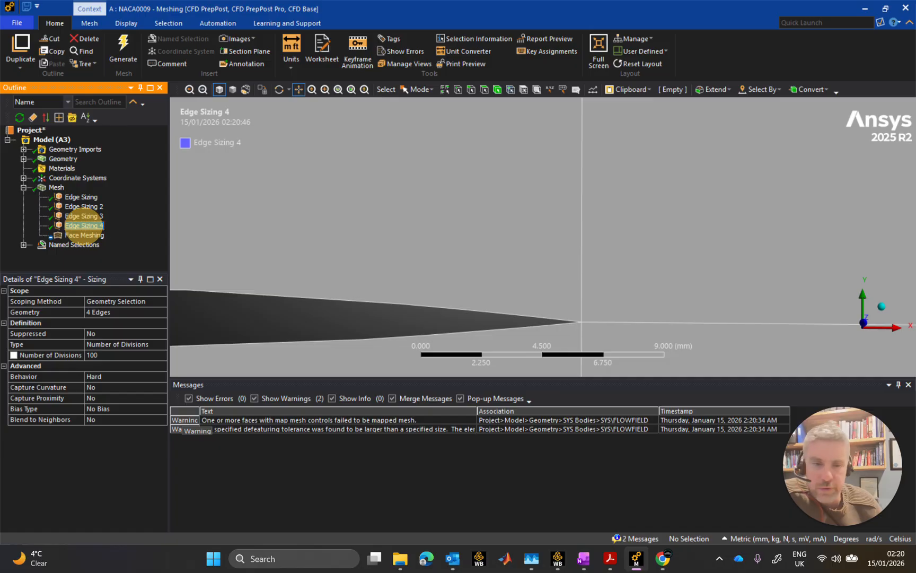
left_click(84, 206)
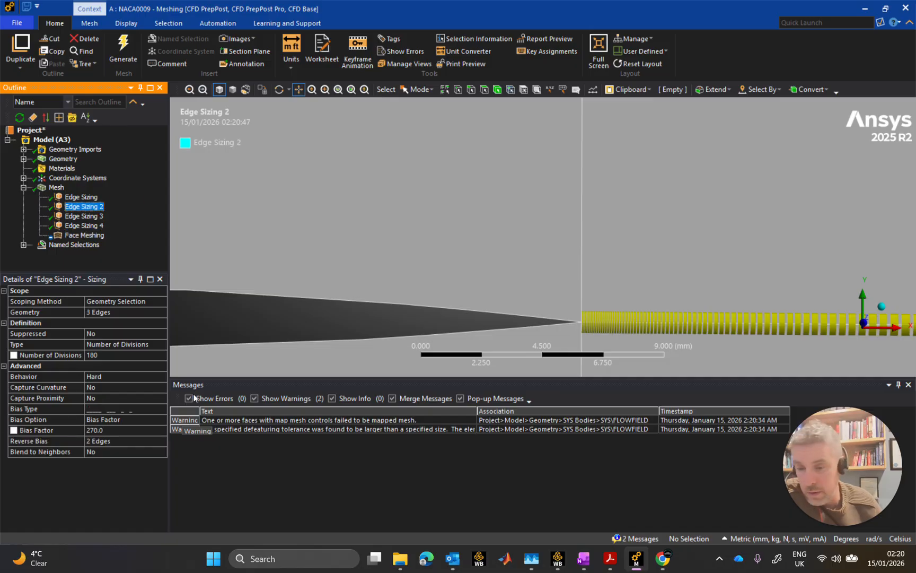
left_click(106, 357)
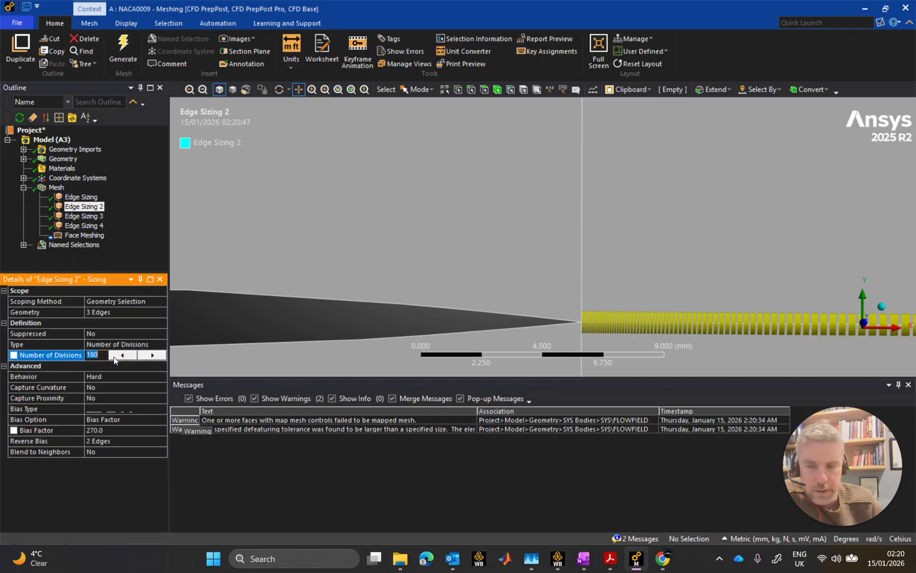
type("160")
key("Return")
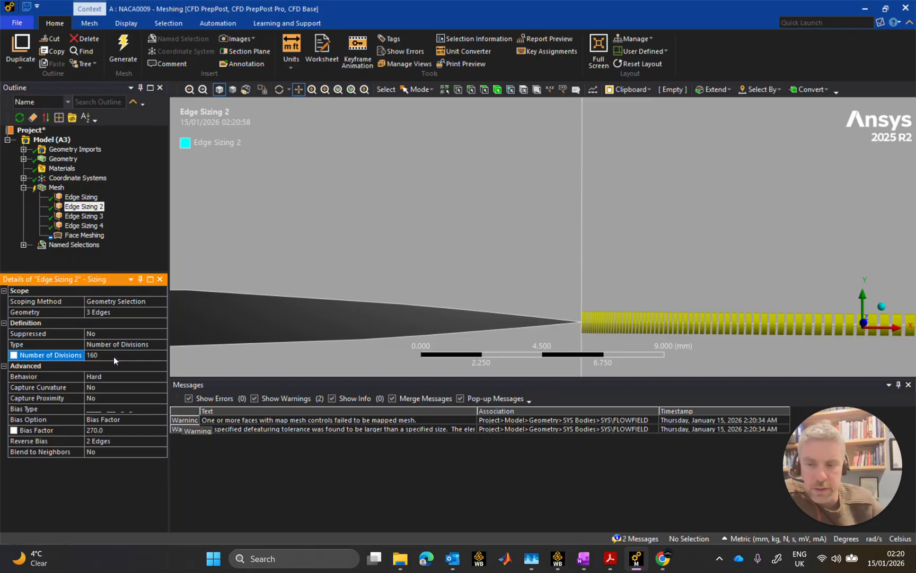
left_click(107, 428)
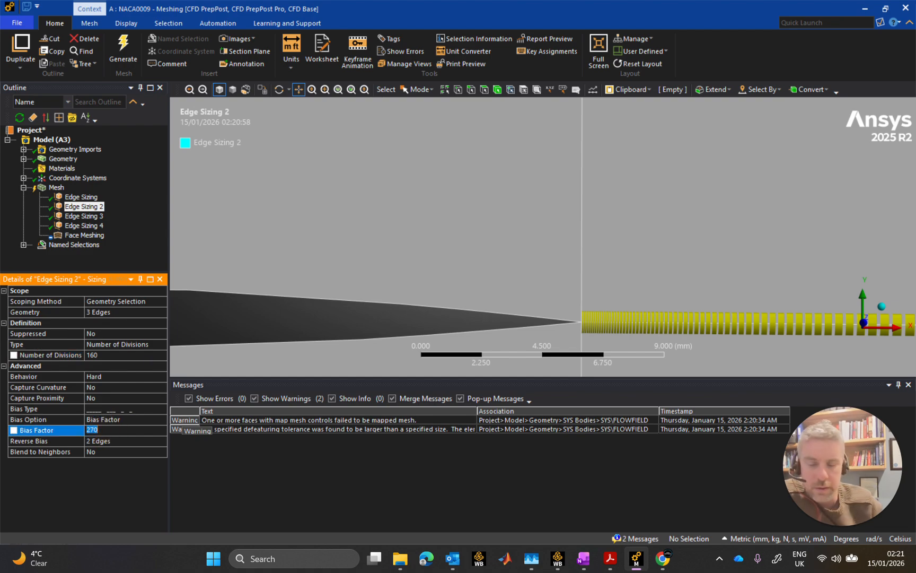
type("240")
key("Return")
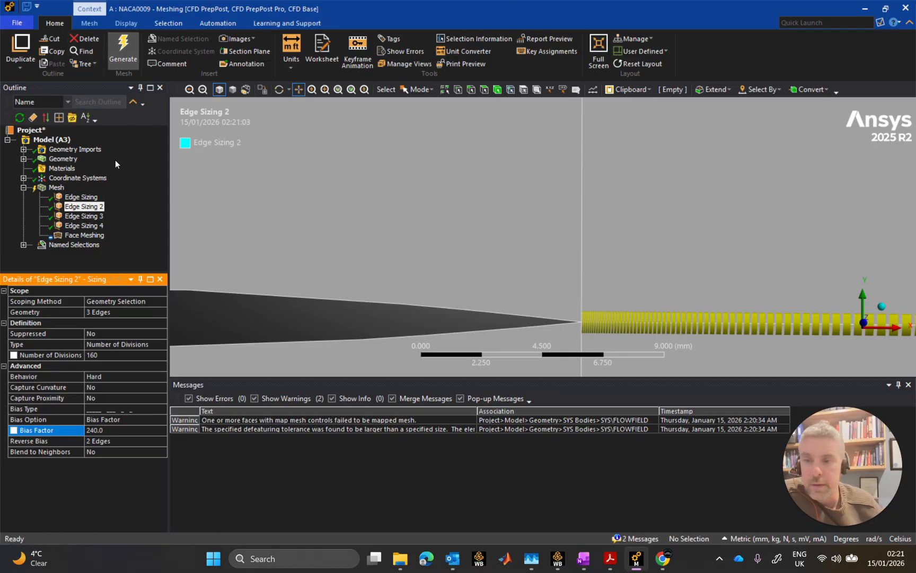
left_click(59, 187)
left_click(130, 65)
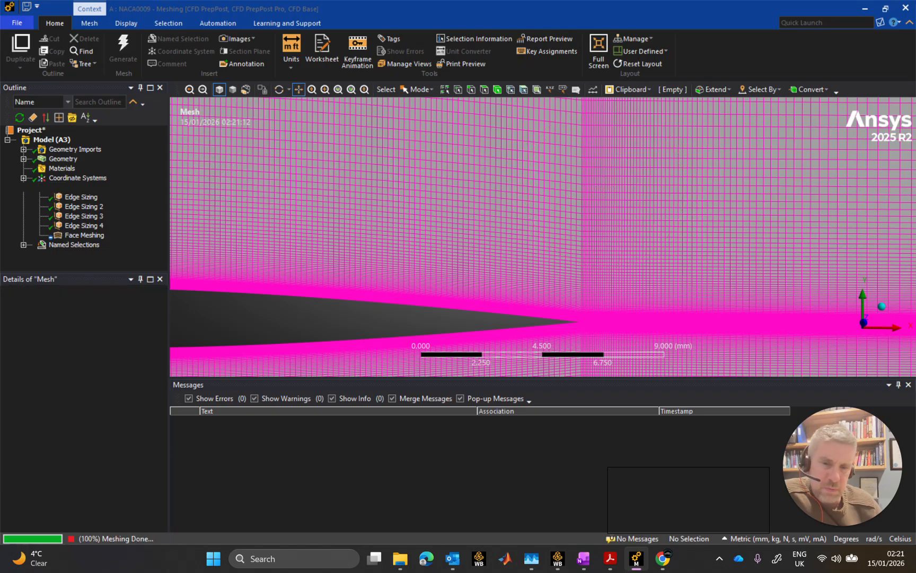
Examine the regenerated mesh at the trailing-edge transition, around the airfoil and across the wake and far field.
scroll(638, 199, "down", 5)
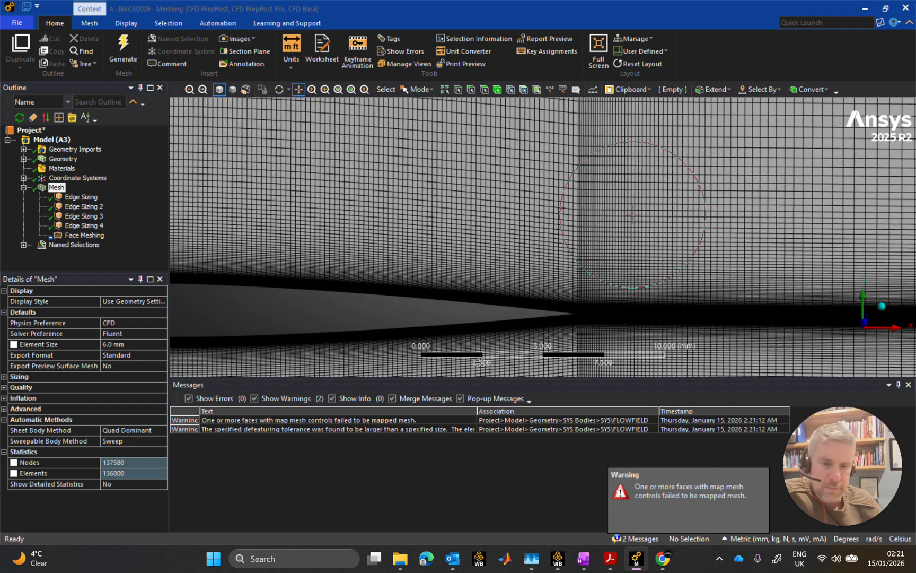
scroll(581, 204, "down", 5)
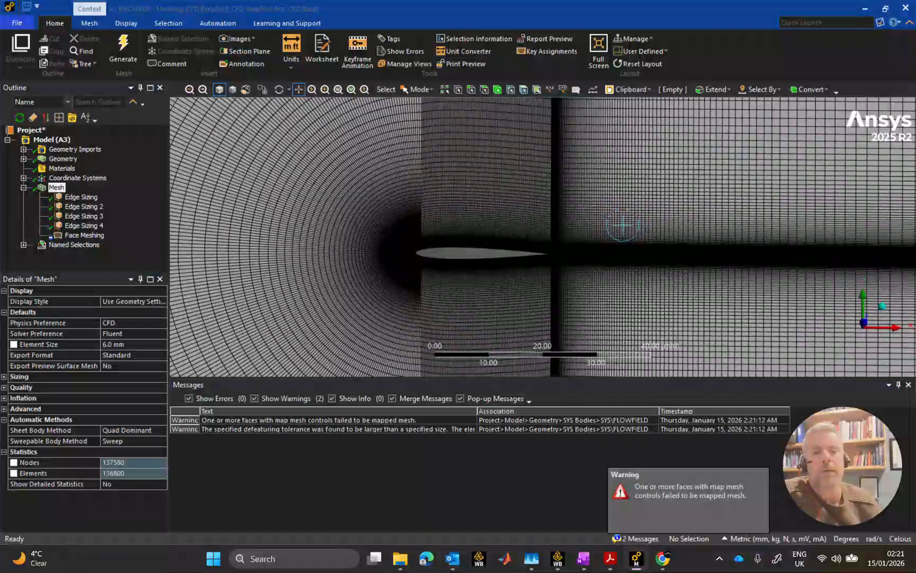
scroll(587, 203, "up", 12)
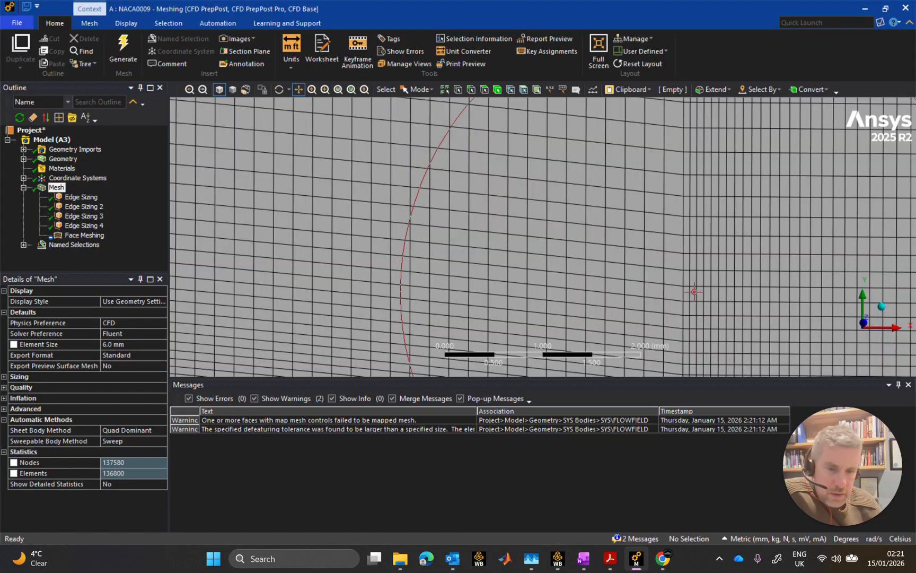
scroll(689, 292, "down", 4)
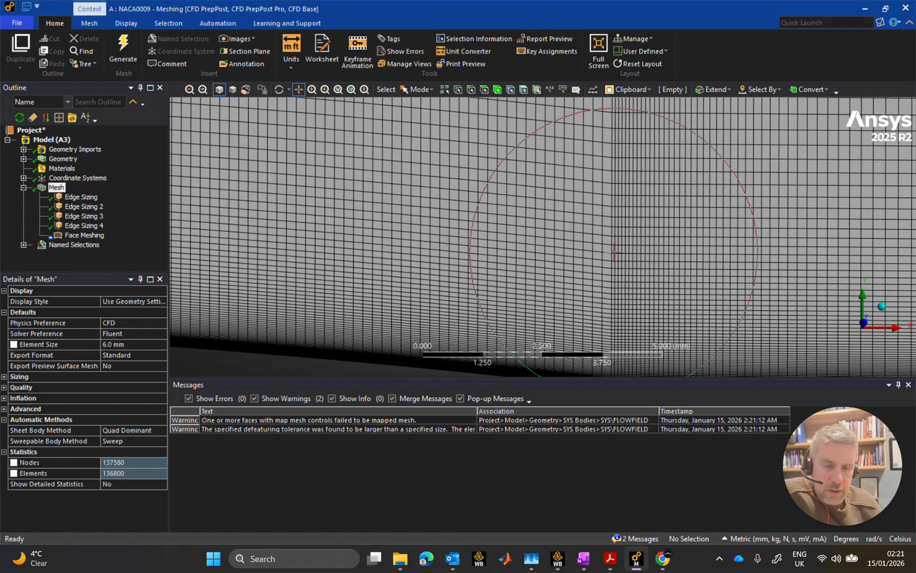
scroll(610, 260, "down", 3)
scroll(652, 302, "down", 2)
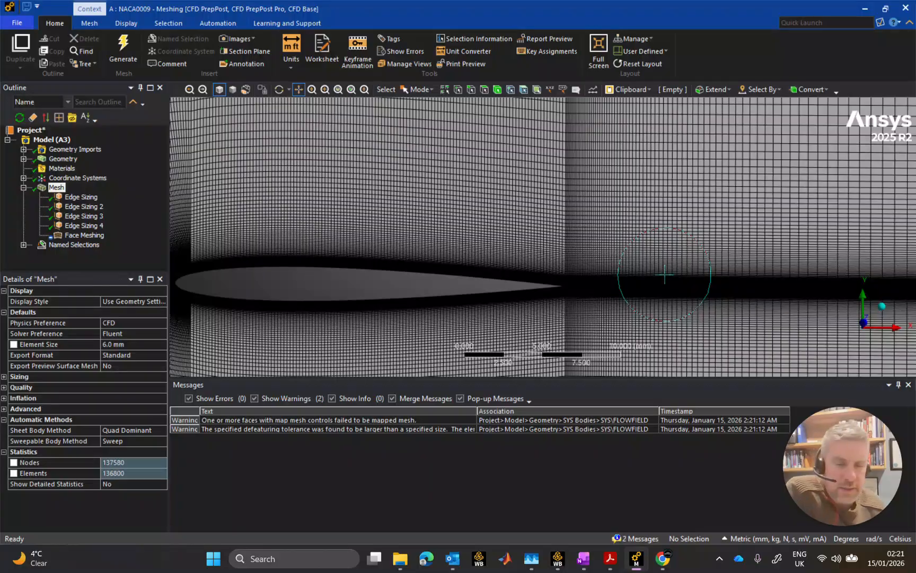
scroll(664, 274, "down", 1)
scroll(664, 274, "down", 8)
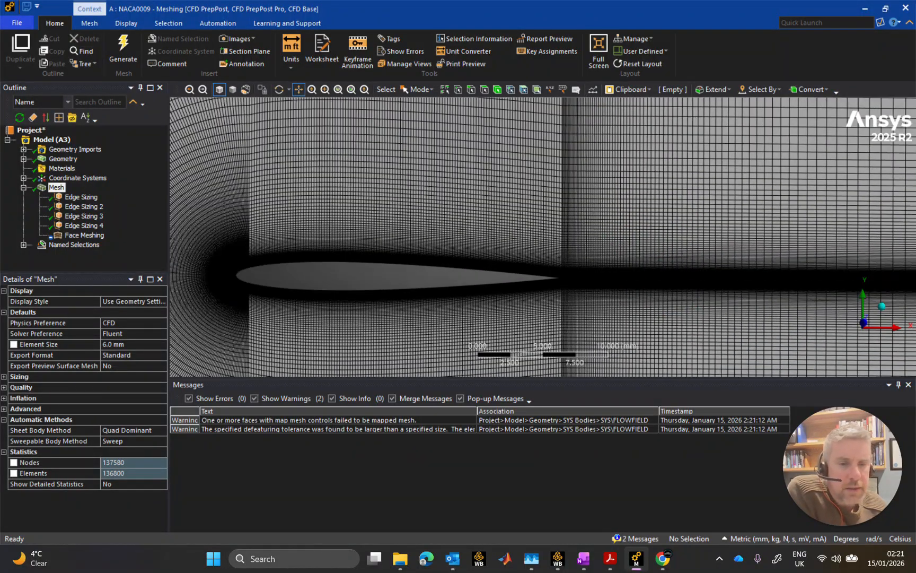
scroll(746, 297, "down", 2)
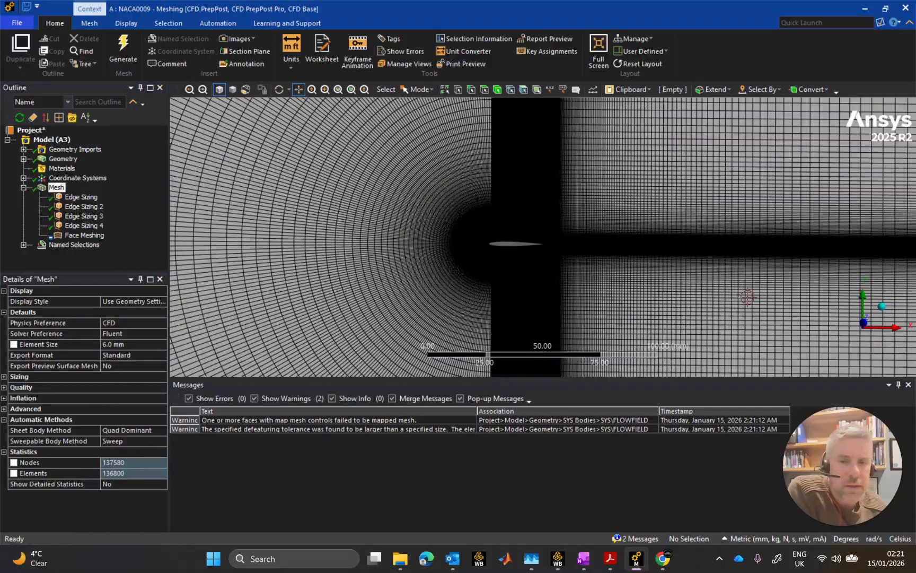
scroll(748, 296, "down", 6)
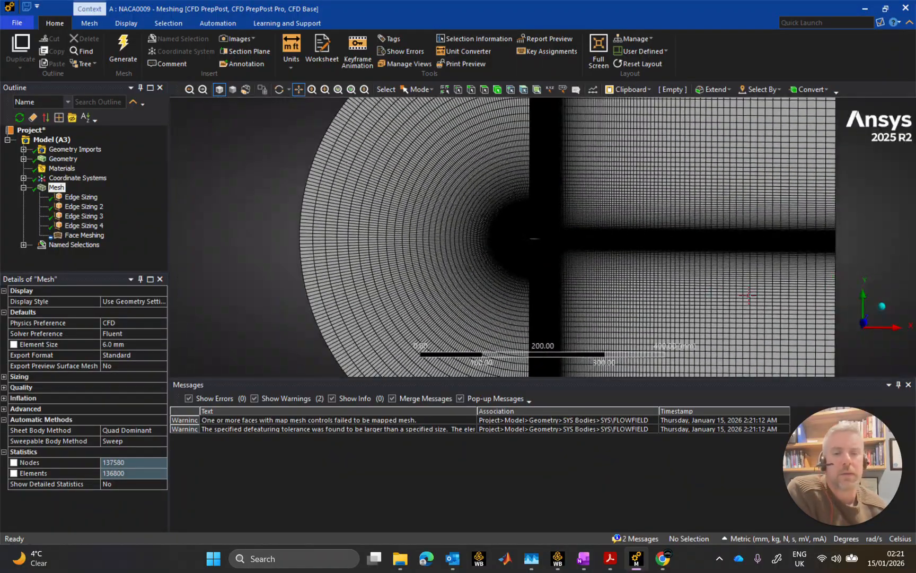
scroll(747, 294, "up", 3)
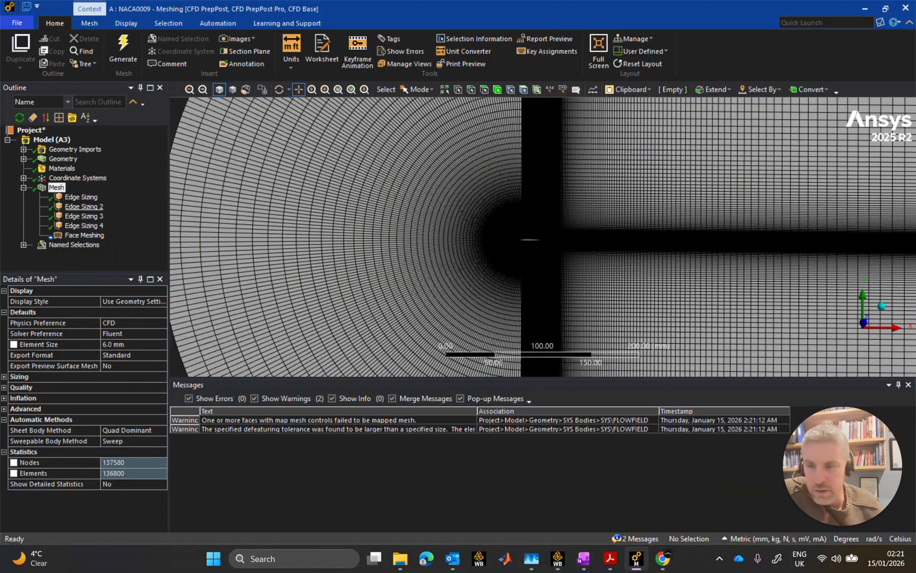
Set Edge Sizing 2 on the wake edges to 220 divisions with a bias factor of 180.
left_click(85, 206)
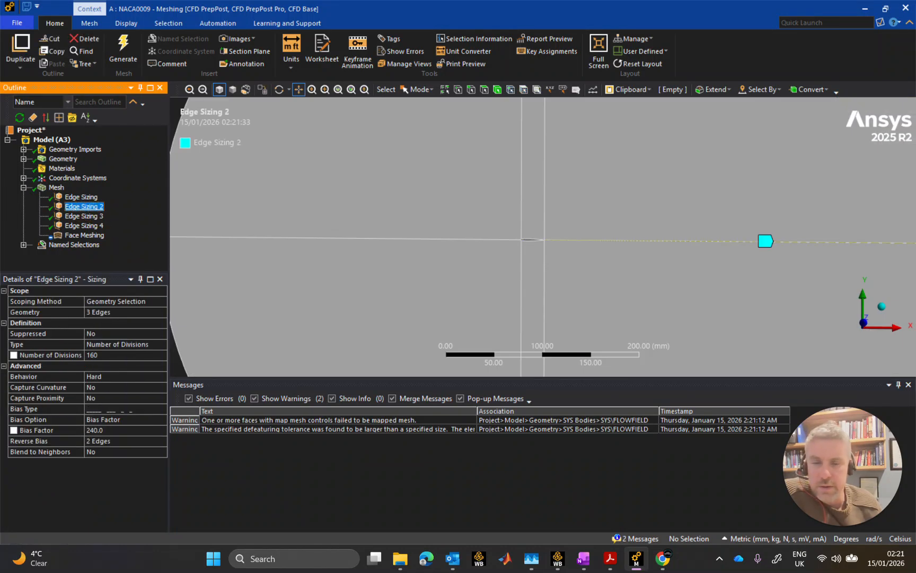
left_click(109, 355)
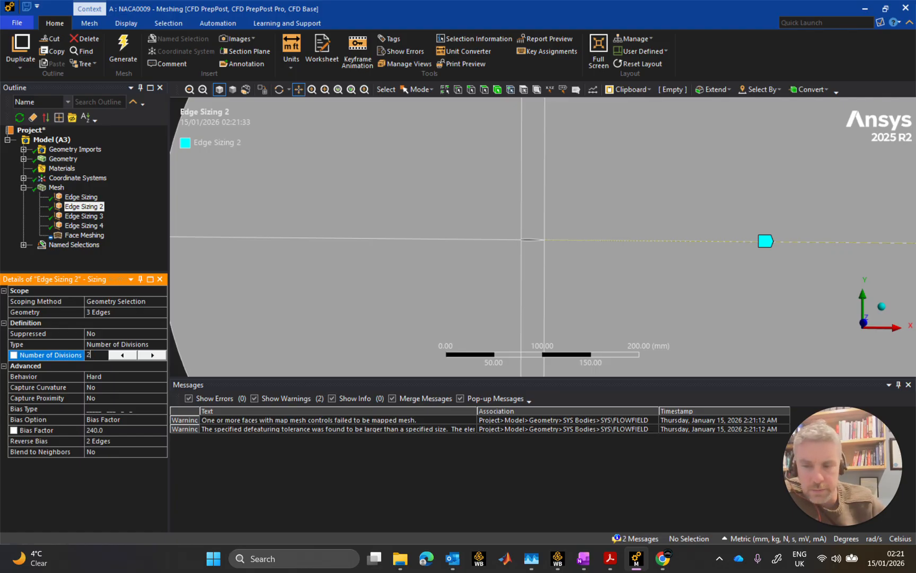
key("Return")
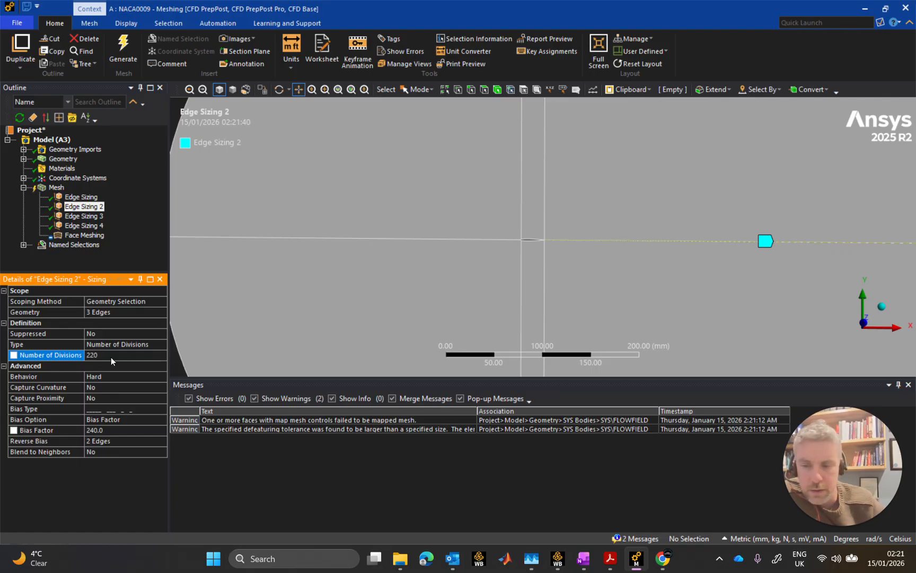
left_click(108, 432)
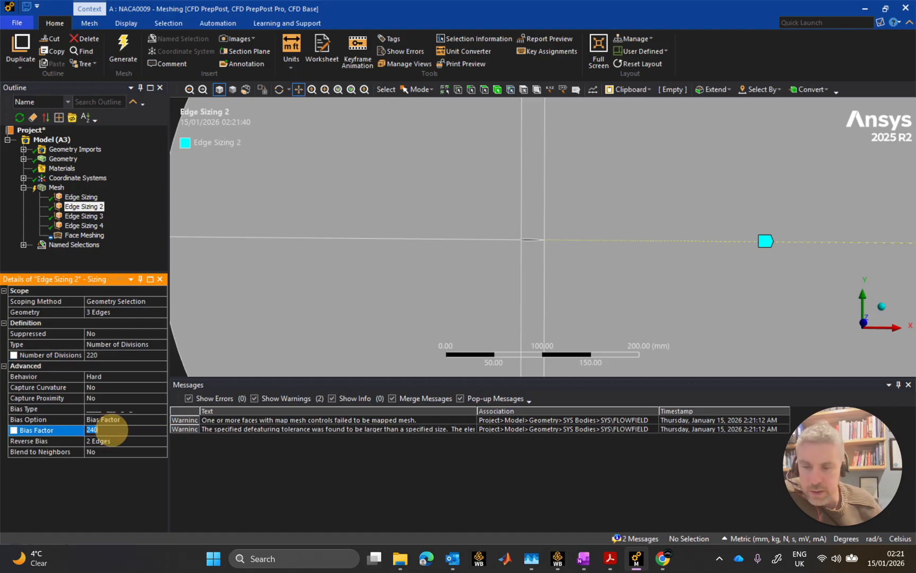
type("180")
key("Return")
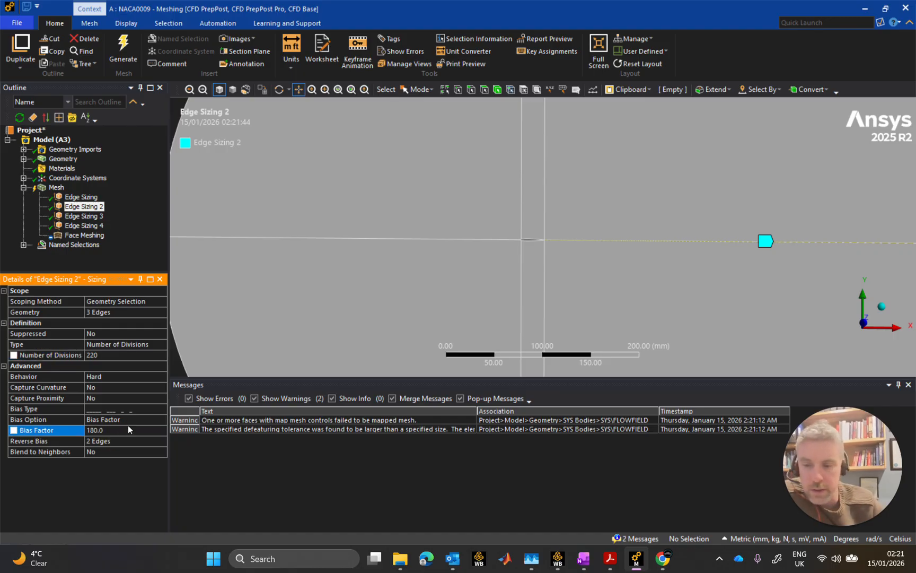
Regenerate the mesh with the refined wake sizing and inspect it across the whole flow domain.
left_click(122, 52)
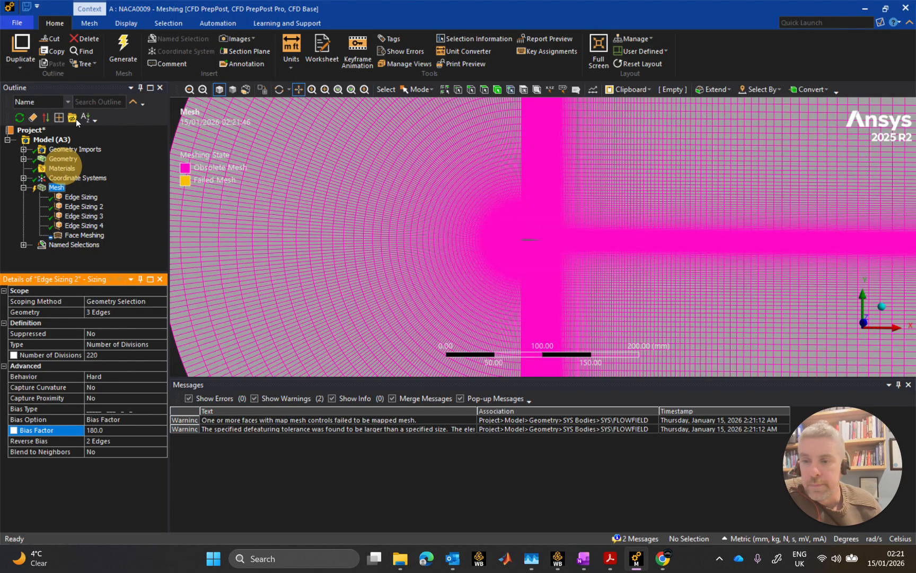
left_click(121, 53)
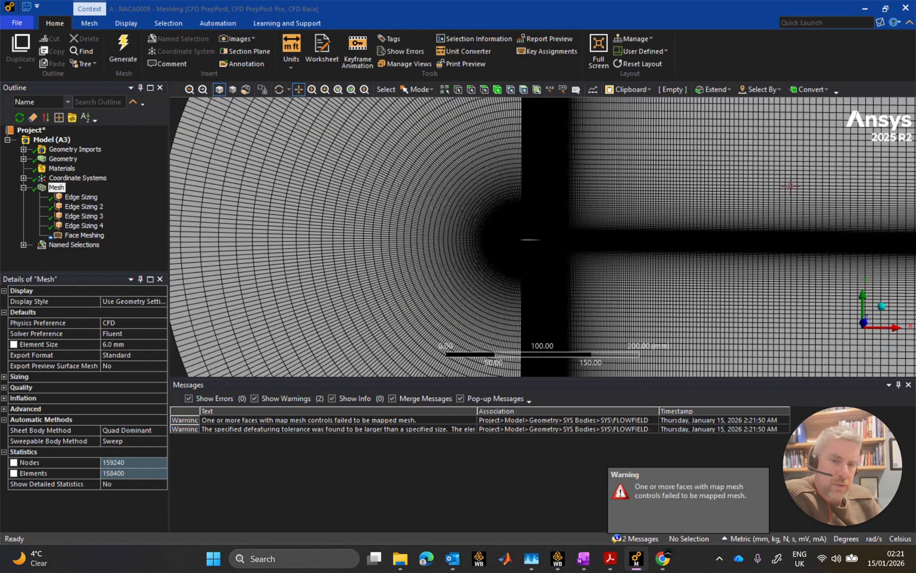
scroll(678, 192, "down", 4)
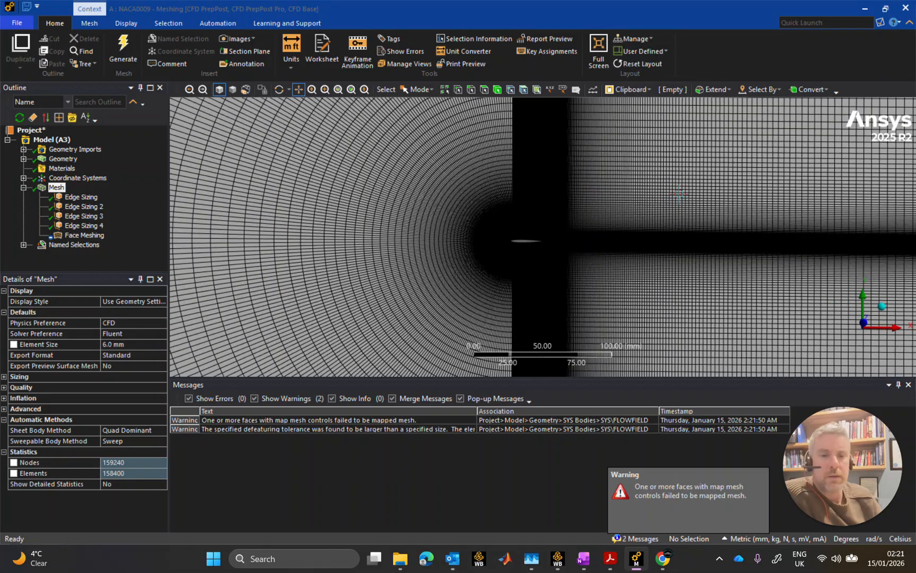
scroll(665, 203, "down", 4)
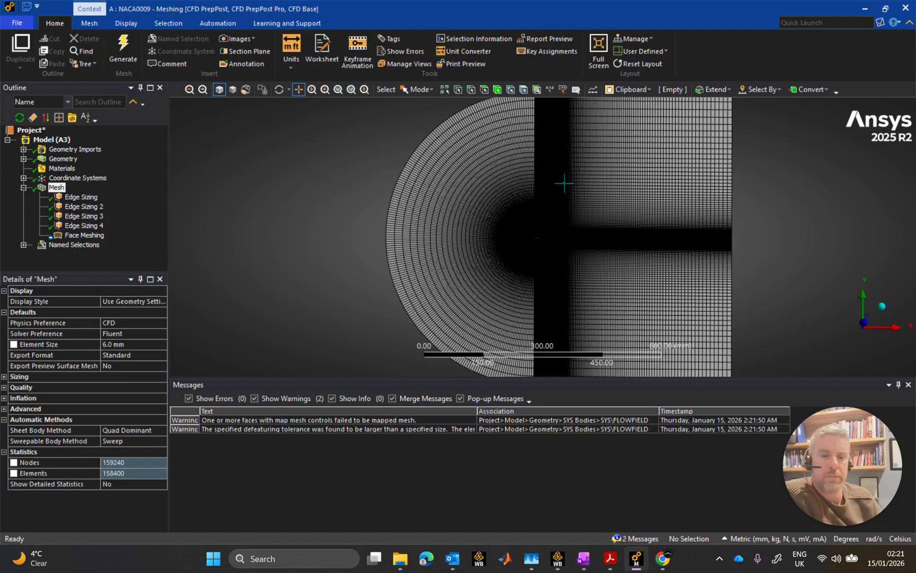
Examine the mesh around the airfoil, focusing on the cell-size transition across the block boundary above the leading edge.
scroll(550, 178, "up", 3)
scroll(542, 163, "up", 5)
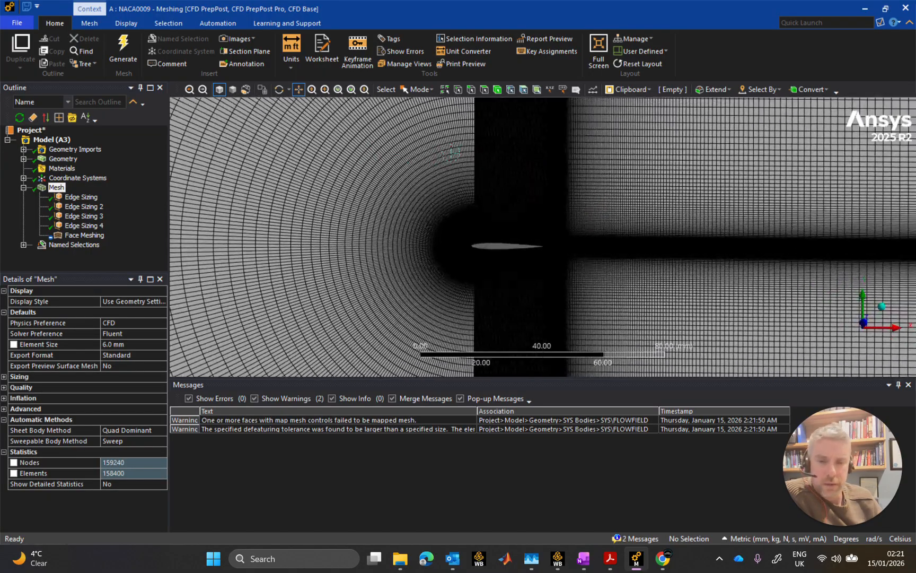
scroll(450, 149, "up", 5)
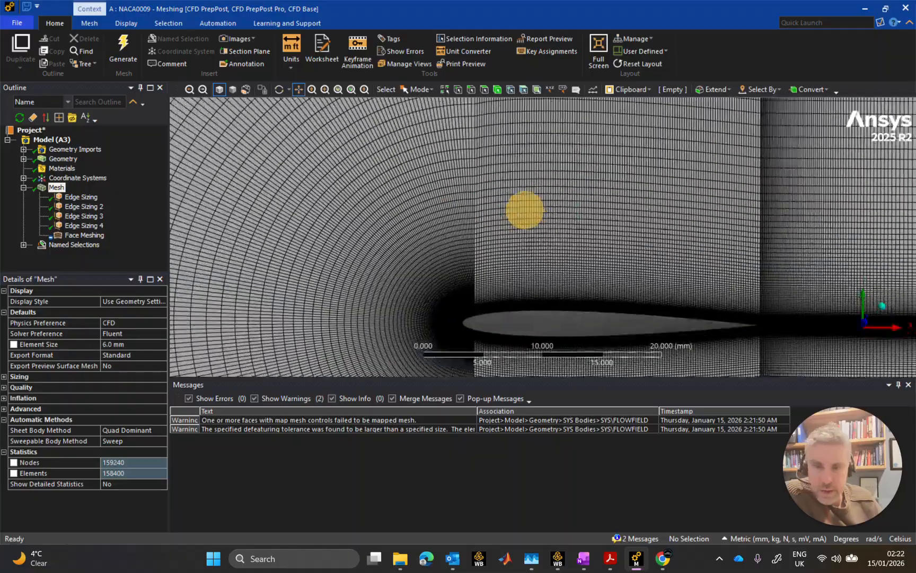
scroll(393, 188, "up", 3)
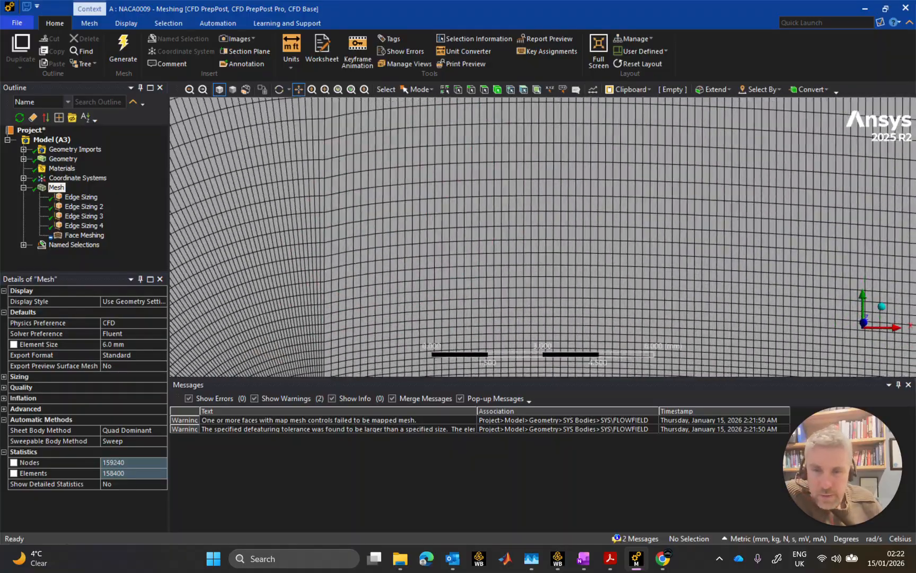
scroll(307, 178, "up", 1)
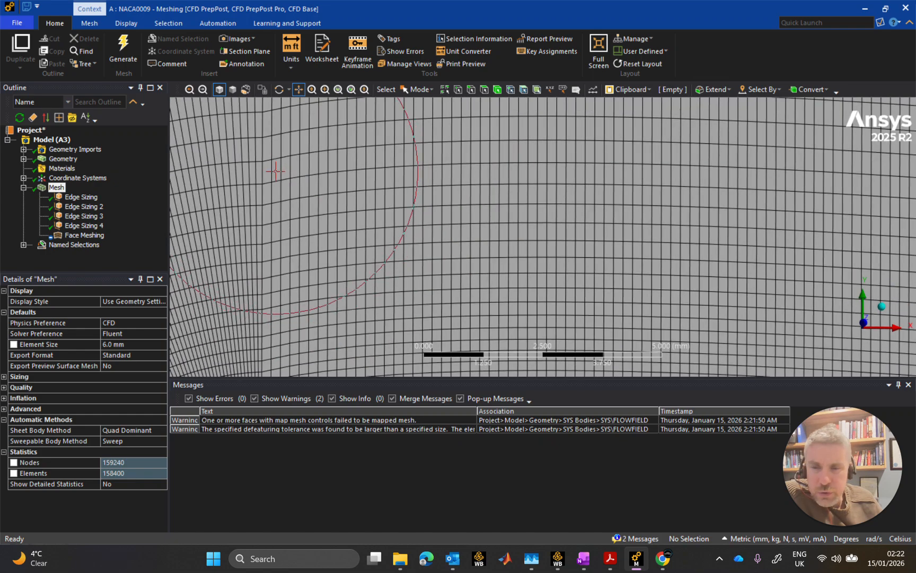
scroll(281, 175, "up", 2)
scroll(287, 187, "down", 4)
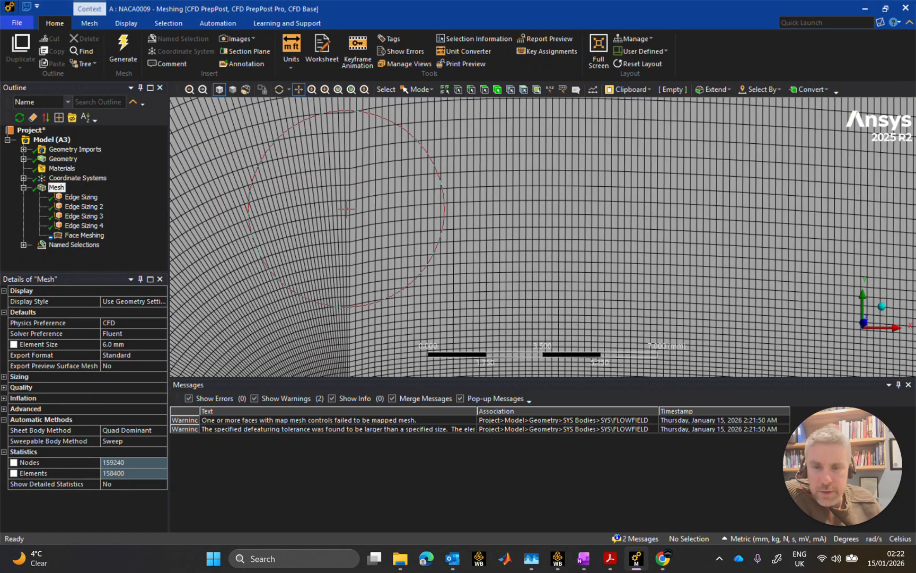
scroll(288, 238, "up", 2)
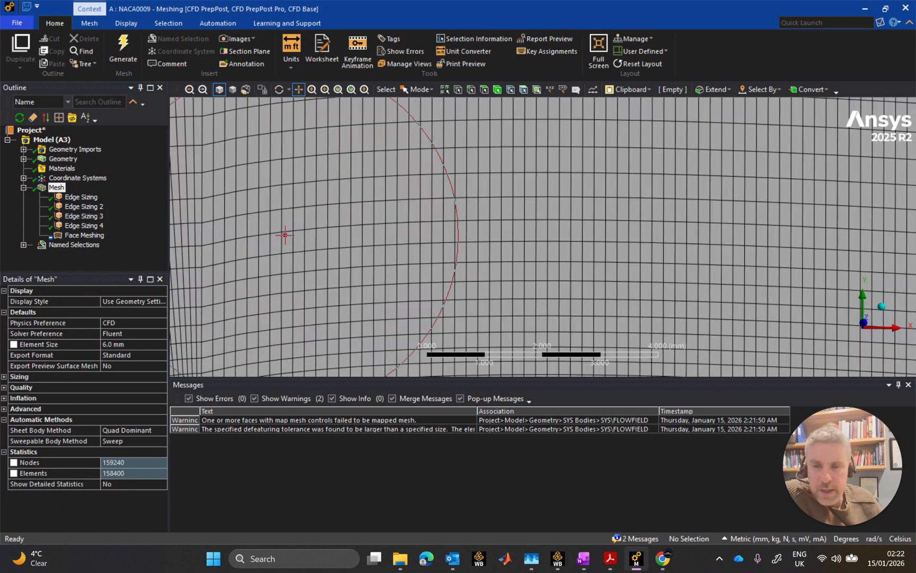
scroll(287, 238, "down", 3)
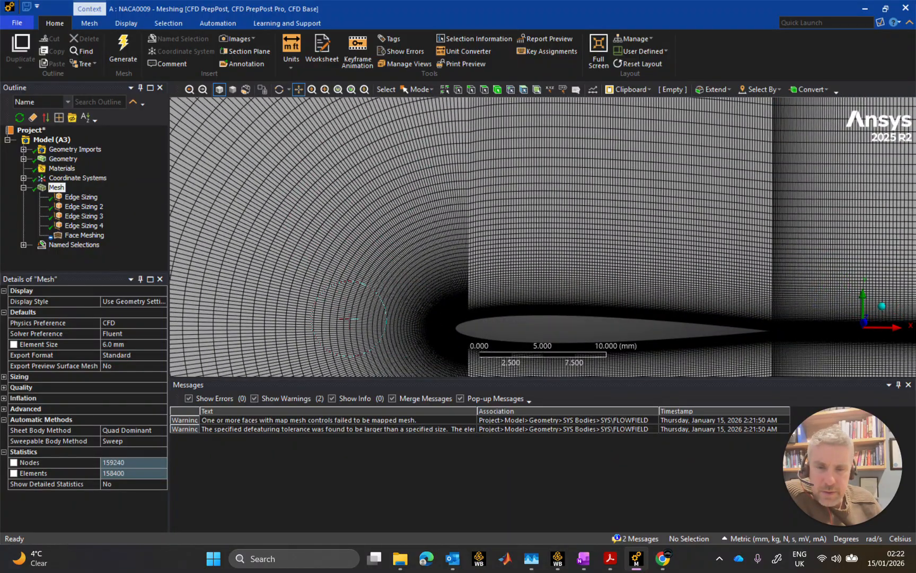
scroll(476, 323, "up", 2)
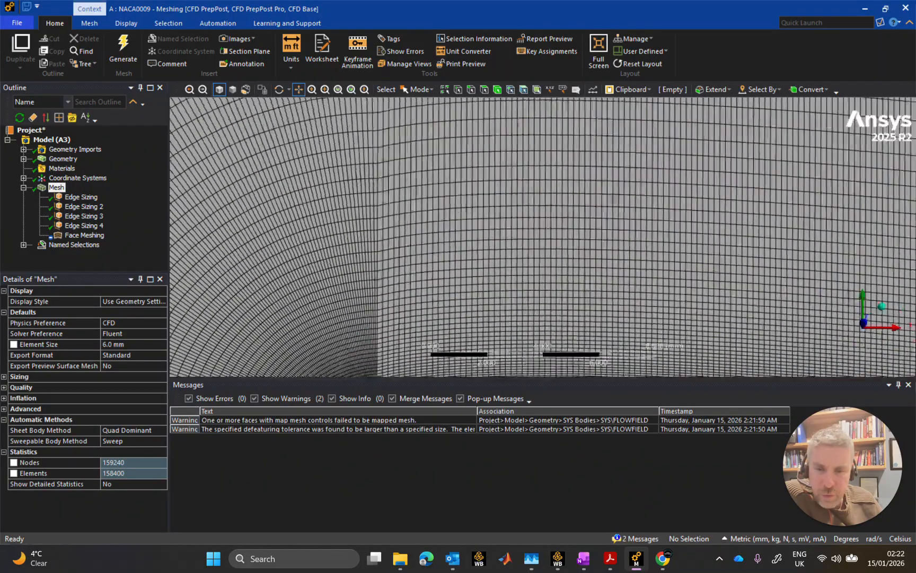
scroll(416, 311, "down", 3)
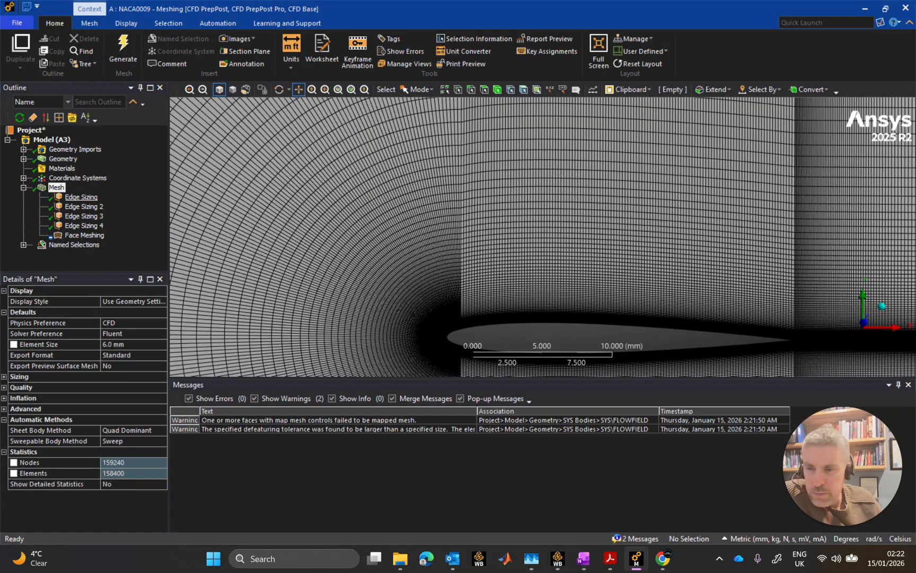
Review Edge Sizing 2 and the leading-edge Edge Sizing 4, and compare their edges with the surrounding mesh.
left_click(72, 196)
left_click(76, 207)
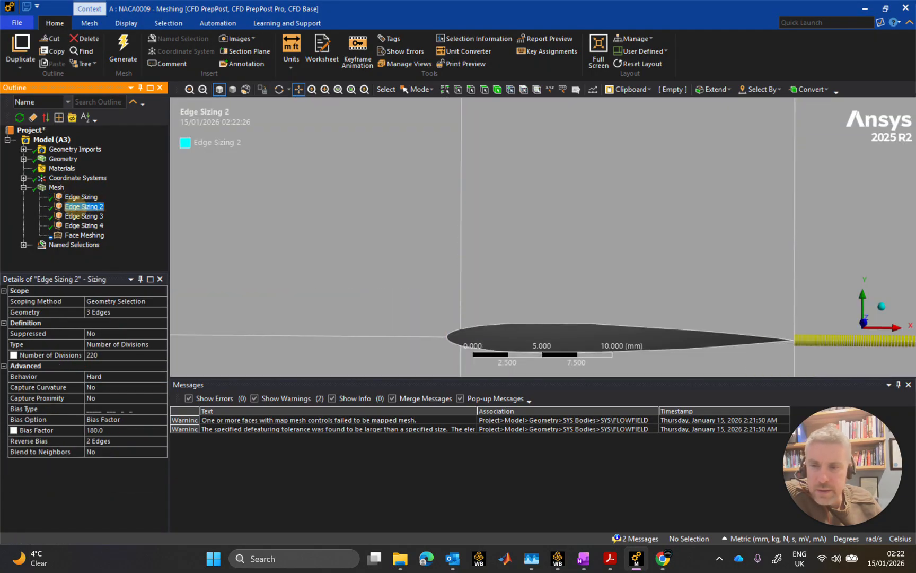
left_click(84, 225)
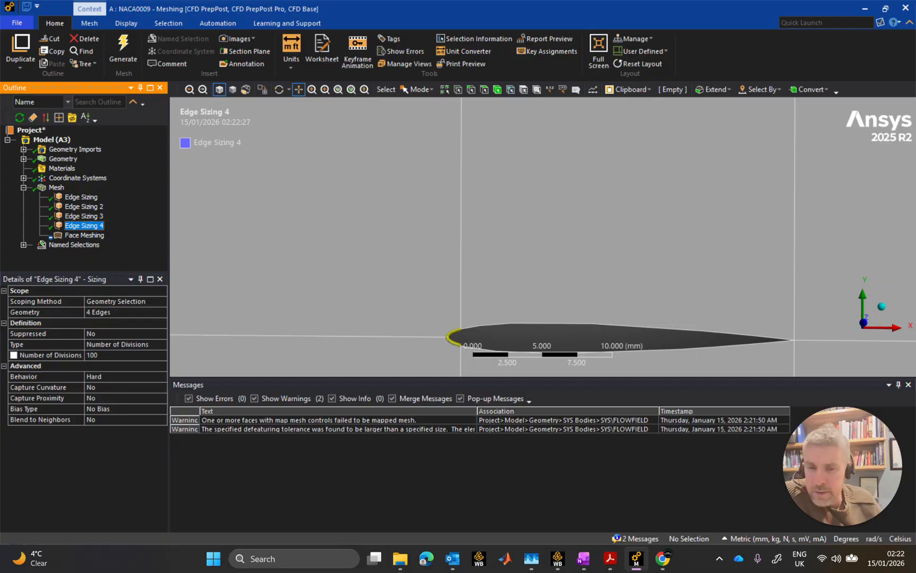
scroll(543, 237, "up", 4)
scroll(543, 237, "down", 12)
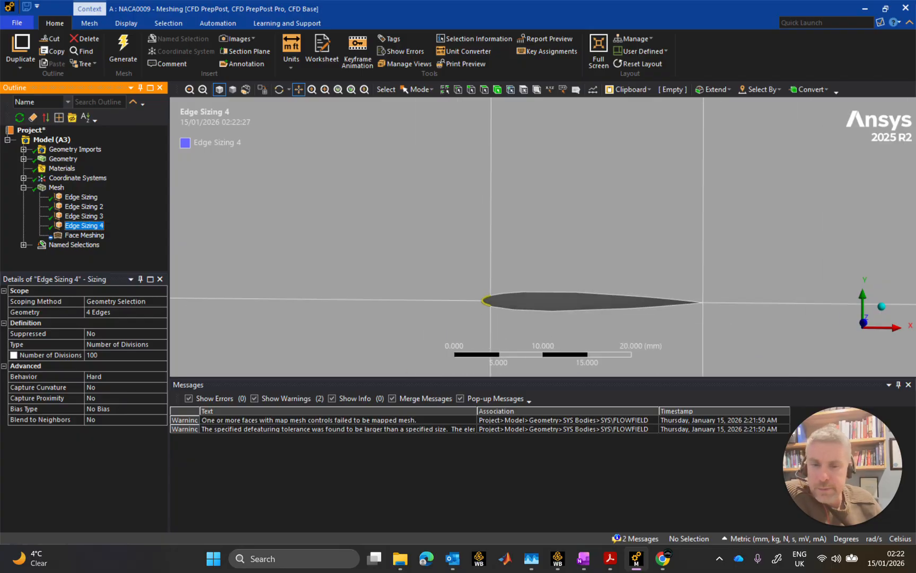
scroll(529, 218, "down", 5)
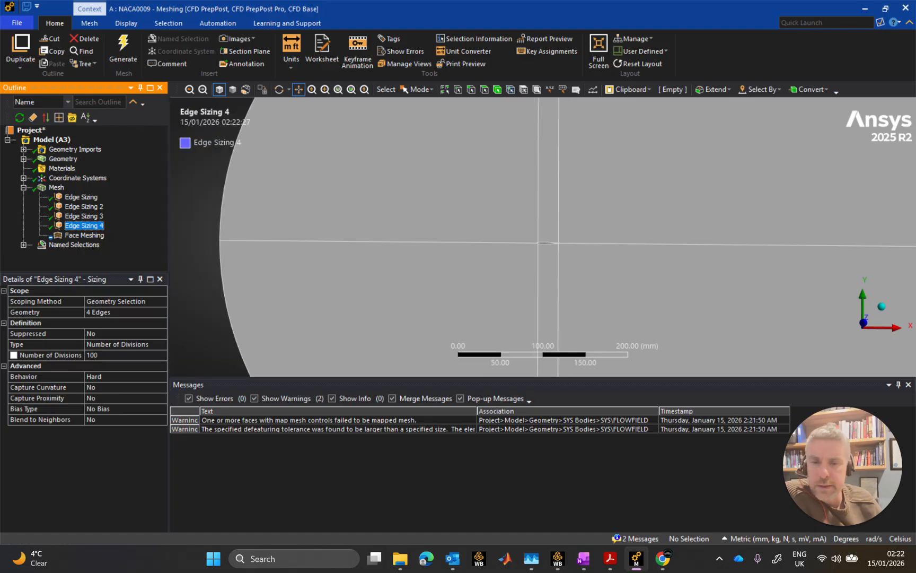
scroll(543, 237, "up", 15)
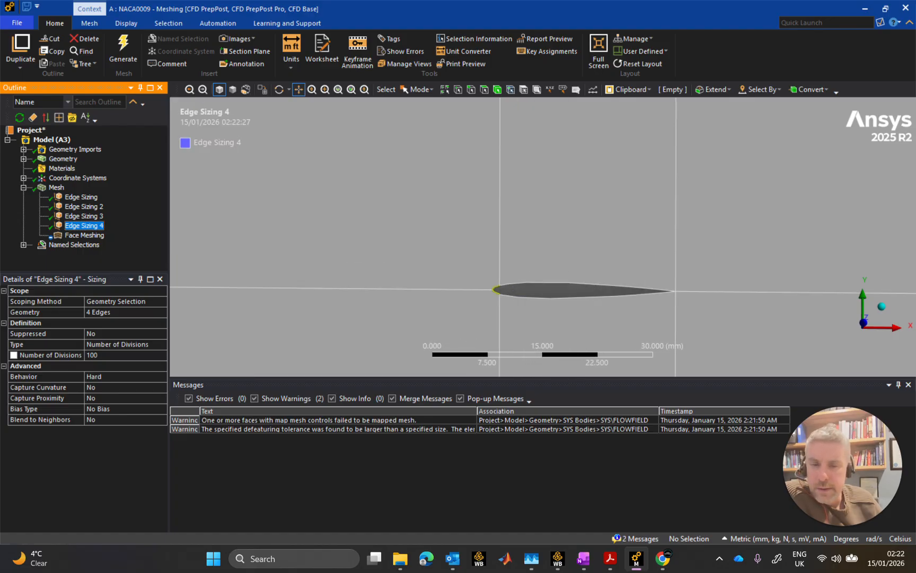
scroll(551, 239, "up", 2)
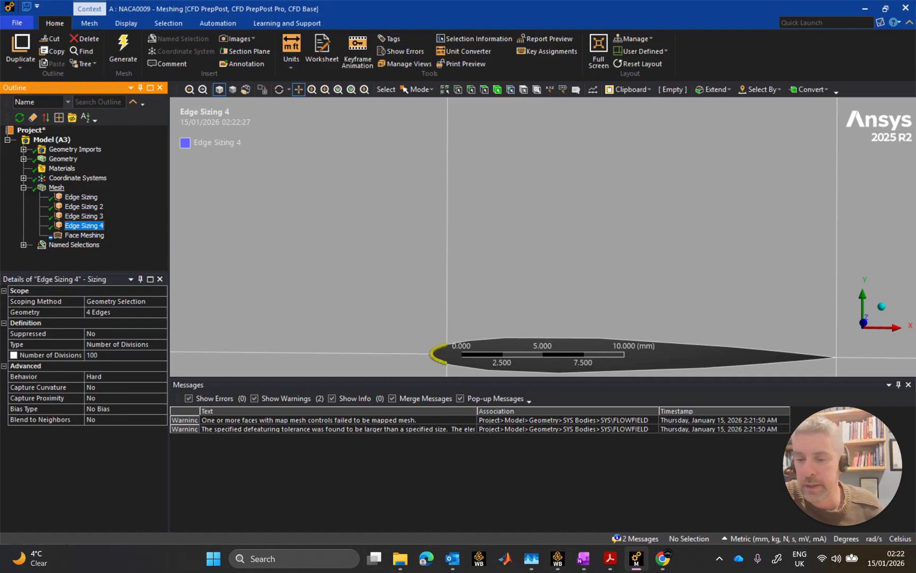
left_click(56, 187)
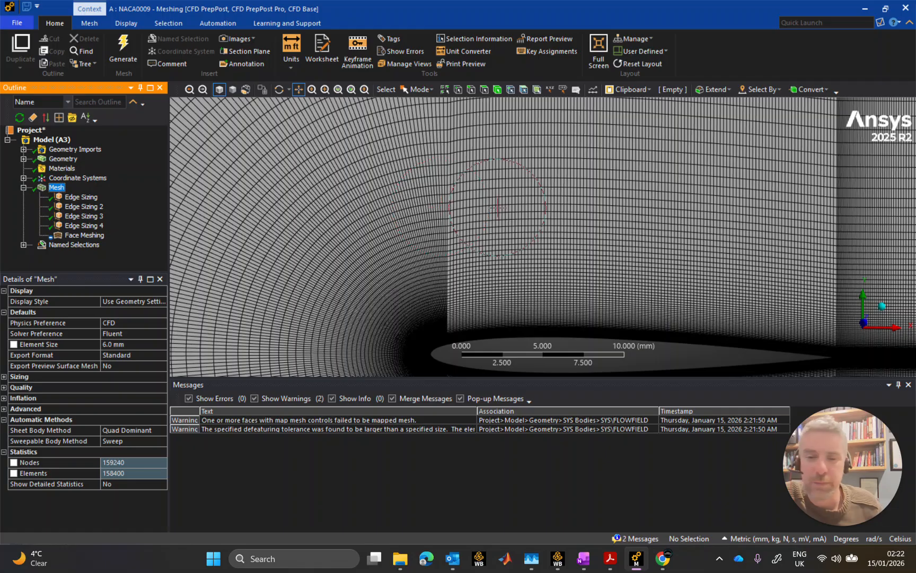
scroll(518, 191, "down", 4)
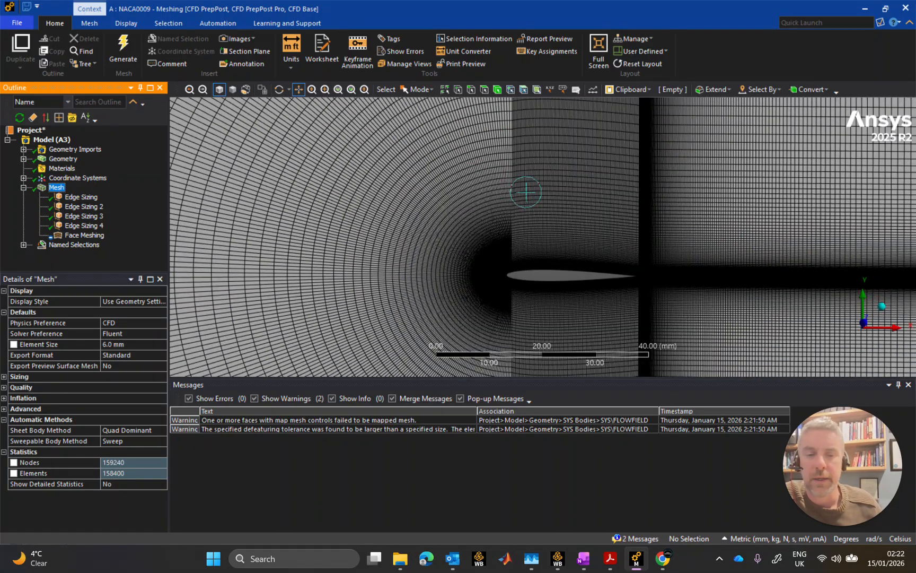
scroll(535, 196, "down", 2)
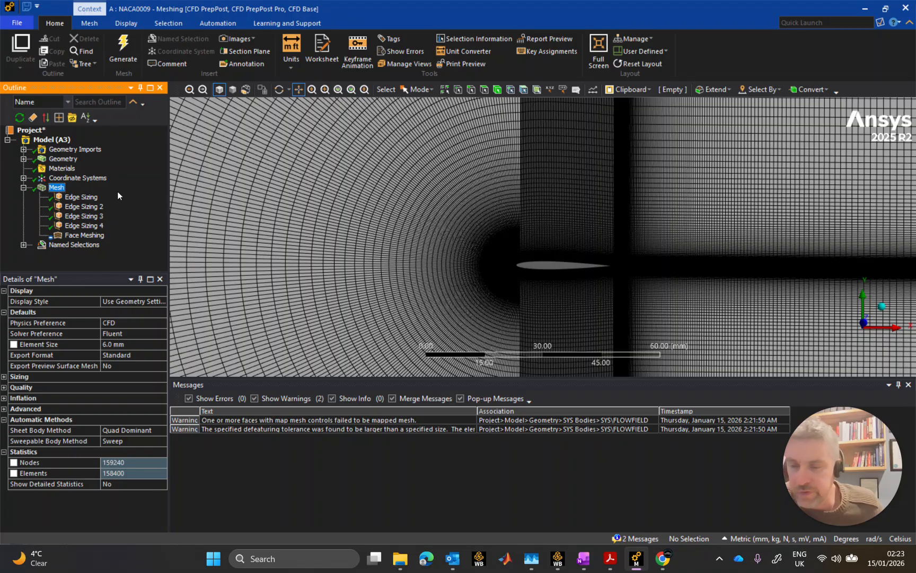
Check the settings of the first three edge sizings and set Edge Sizing 4 at the leading edge to 120 divisions.
left_click(80, 197)
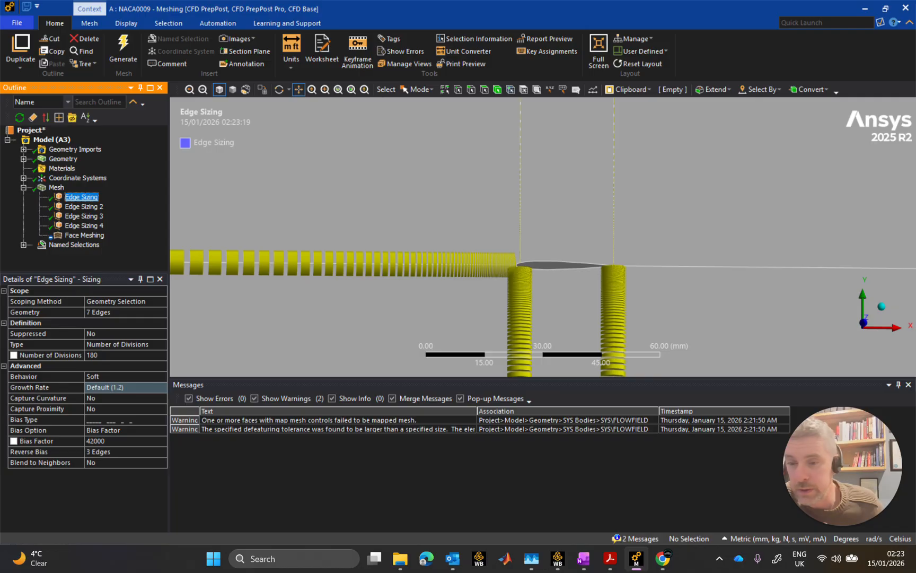
left_click(83, 206)
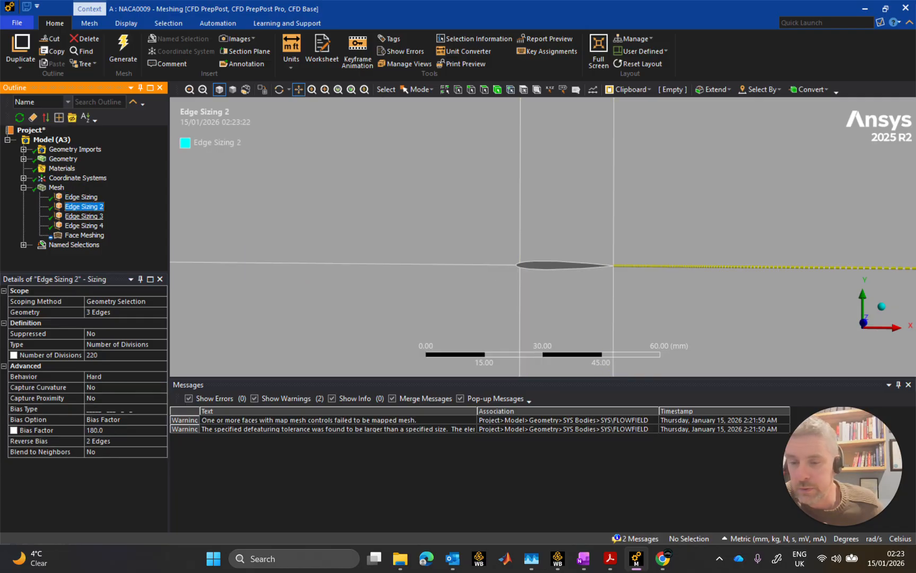
left_click(84, 216)
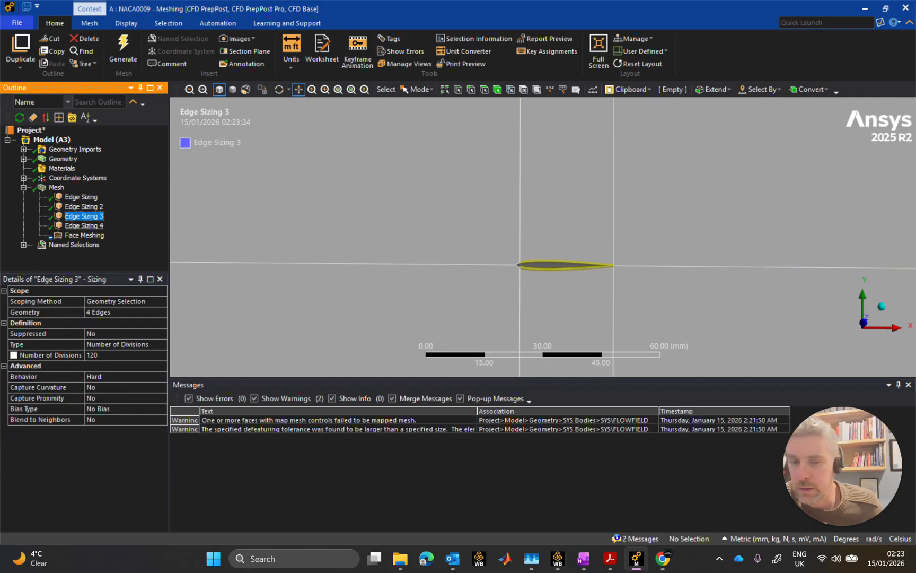
left_click(83, 225)
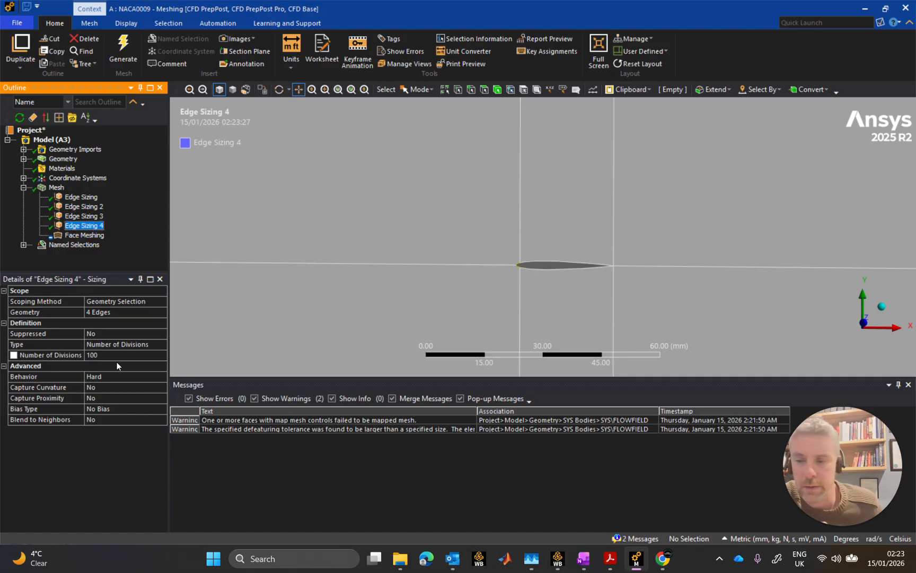
left_click(93, 356)
type("120")
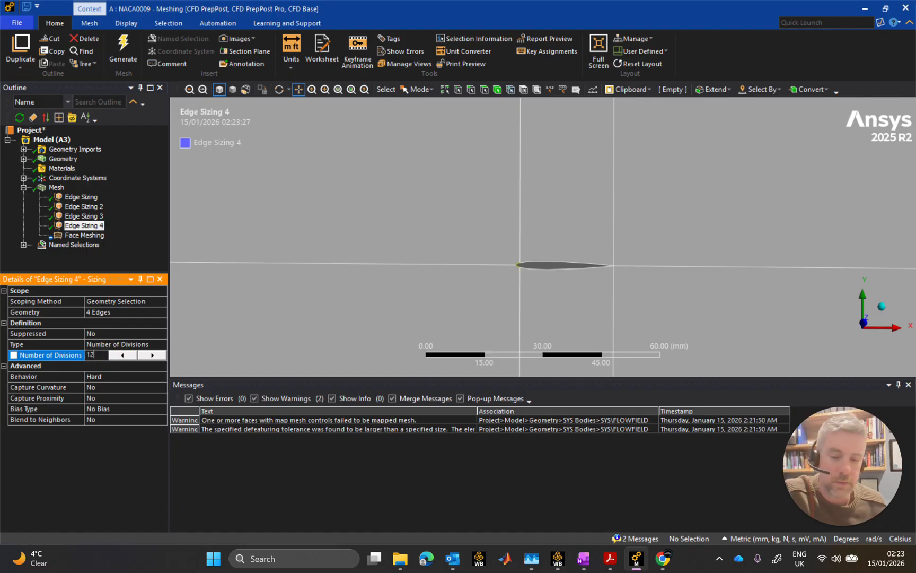
key("Return")
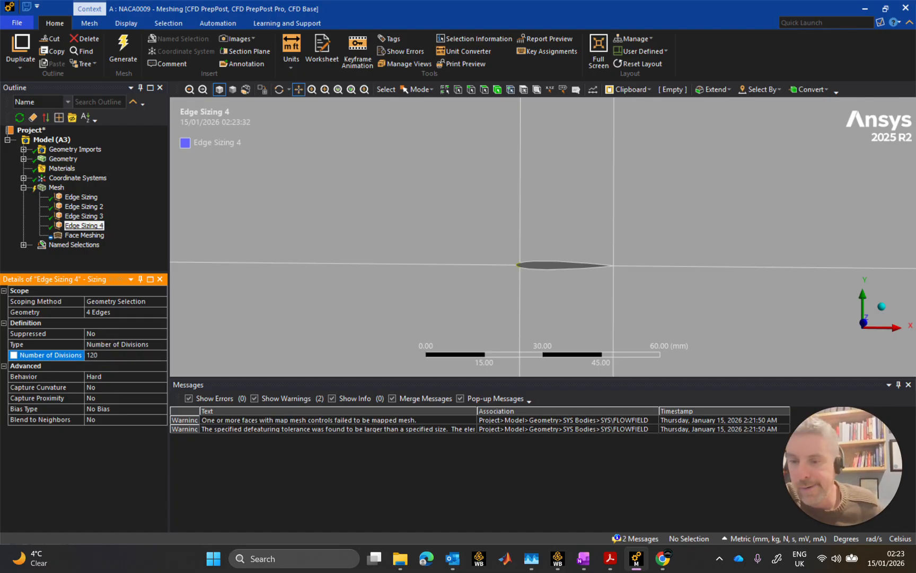
Check the division count of Edge Sizing 3 on the airfoil surface and regenerate the mesh.
left_click(84, 216)
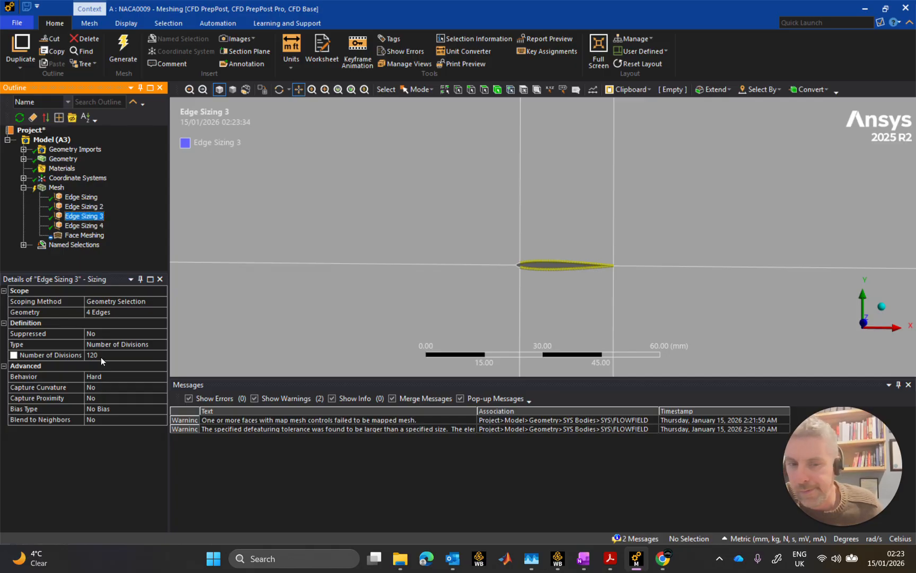
left_click(56, 187)
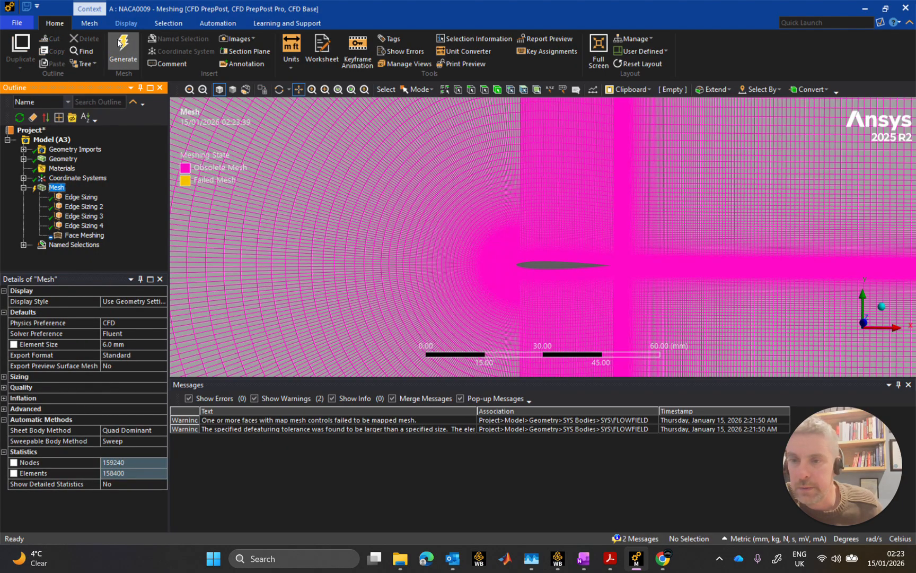
left_click(123, 53)
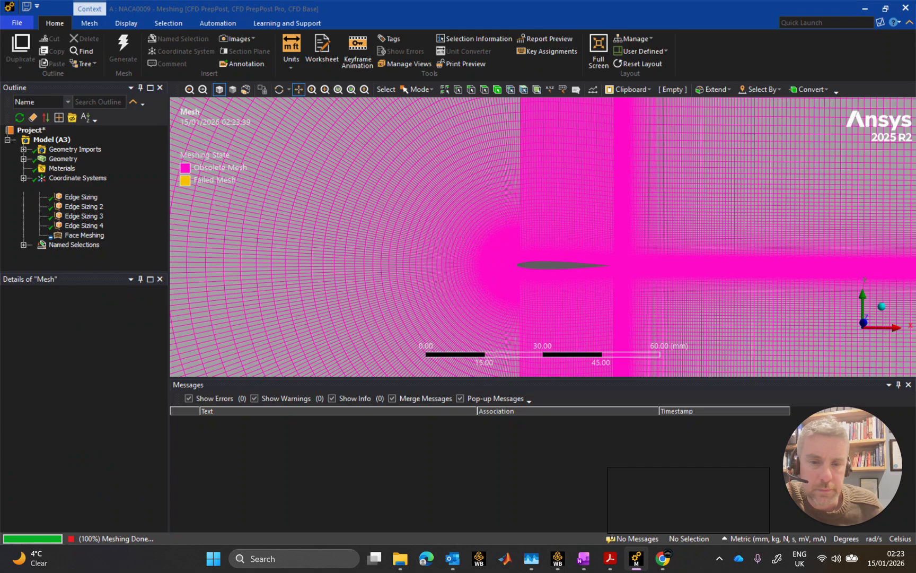
Examine the regenerated mesh at the leading-edge block boundary, around the airfoil and out to the far field.
scroll(552, 254, "down", 5)
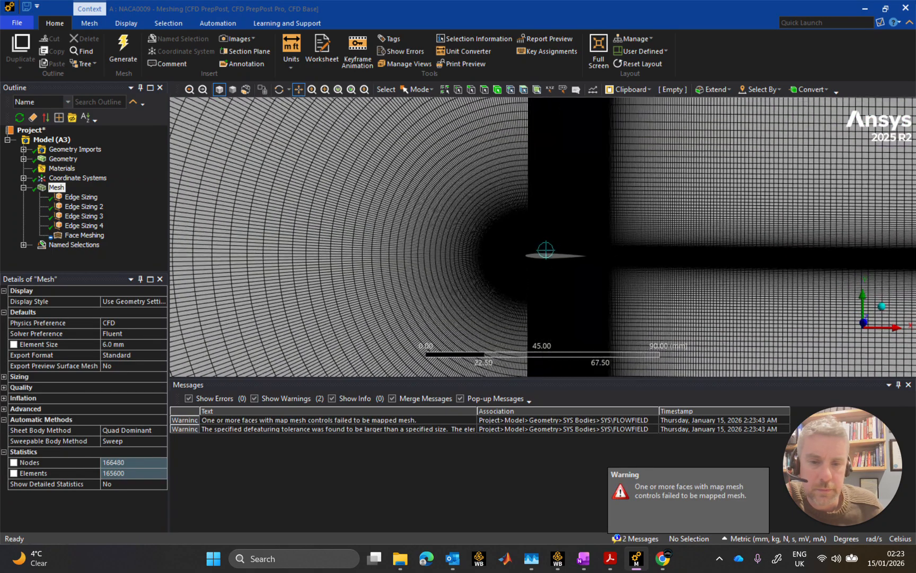
scroll(553, 256, "up", 10)
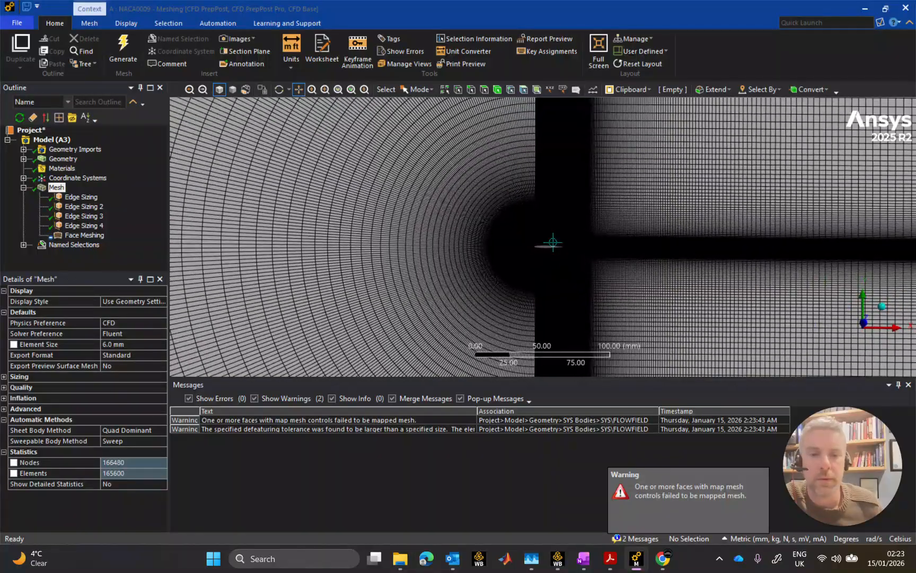
scroll(543, 237, "up", 4)
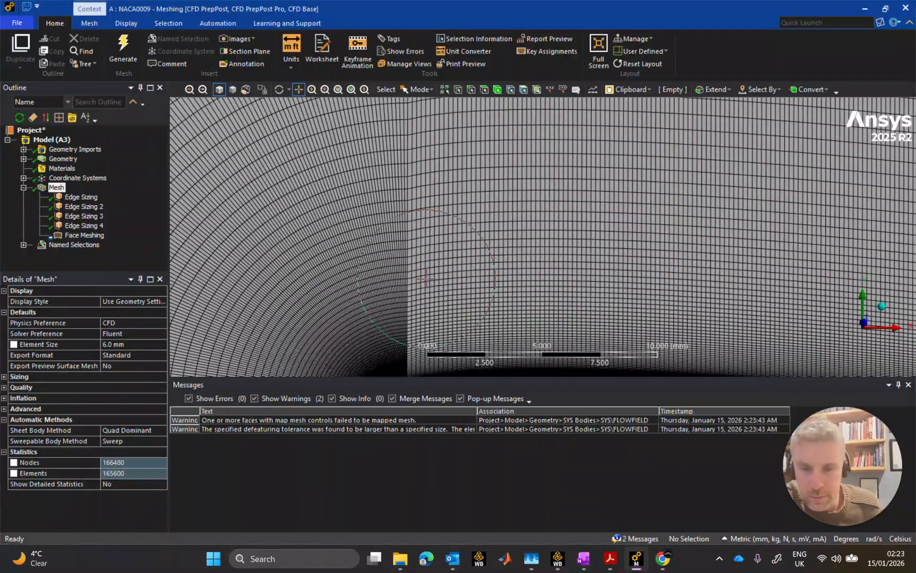
scroll(543, 237, "down", 3)
scroll(670, 245, "down", 5)
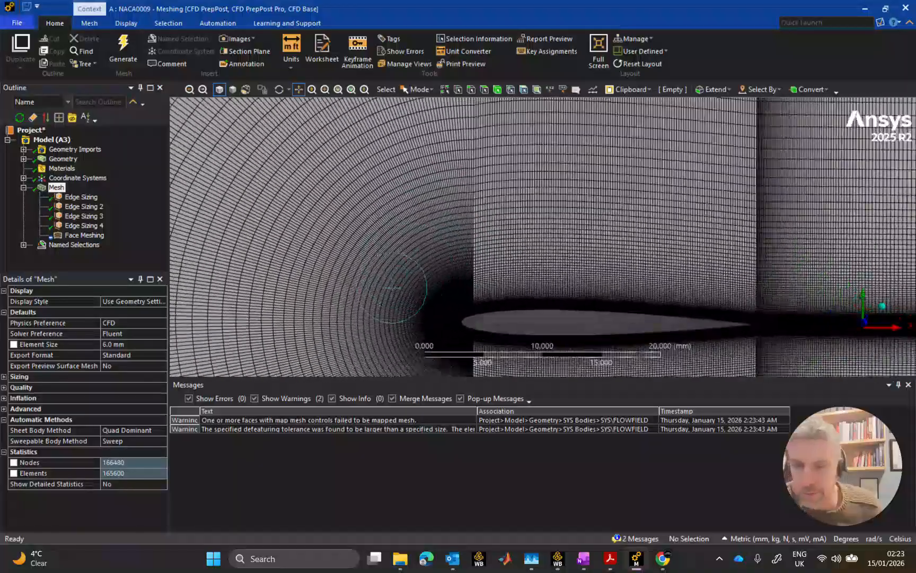
scroll(543, 239, "up", 1)
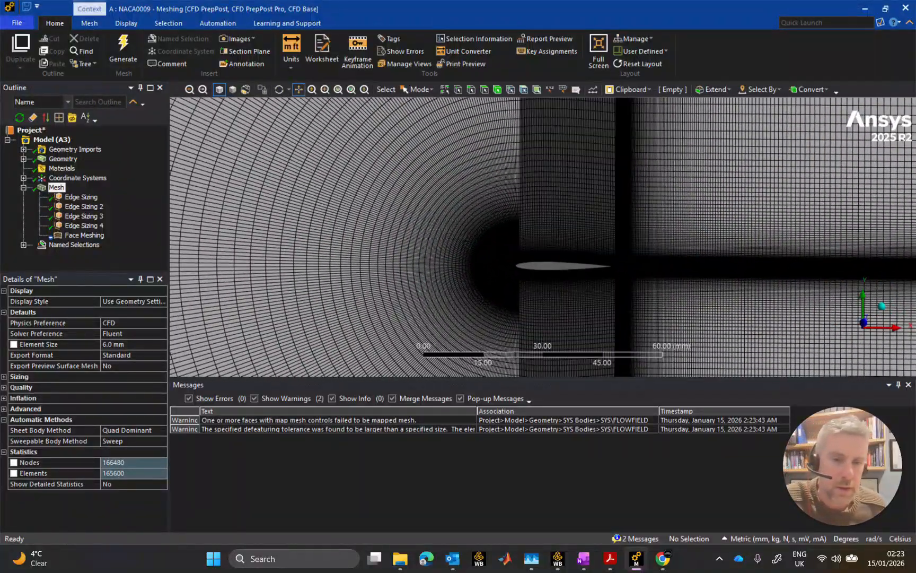
scroll(552, 242, "down", 1)
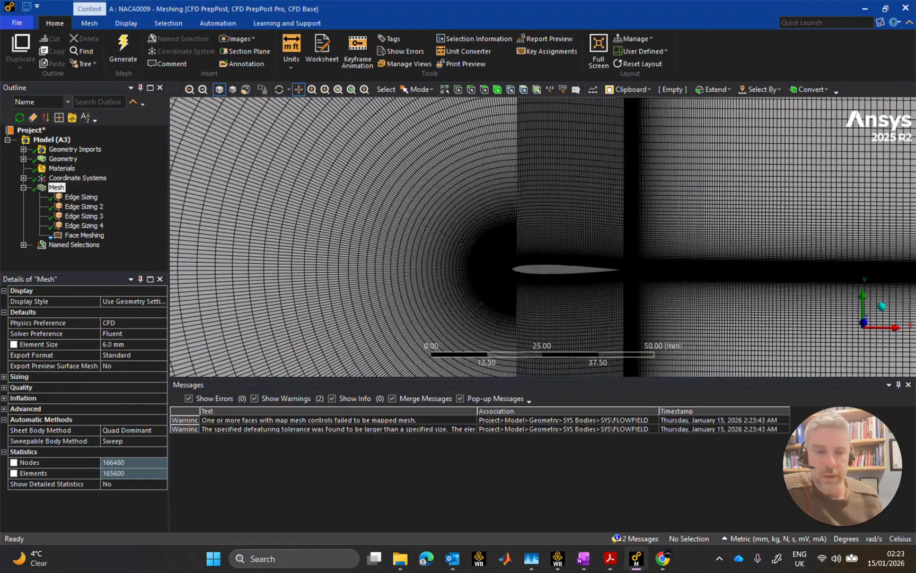
scroll(552, 243, "down", 5)
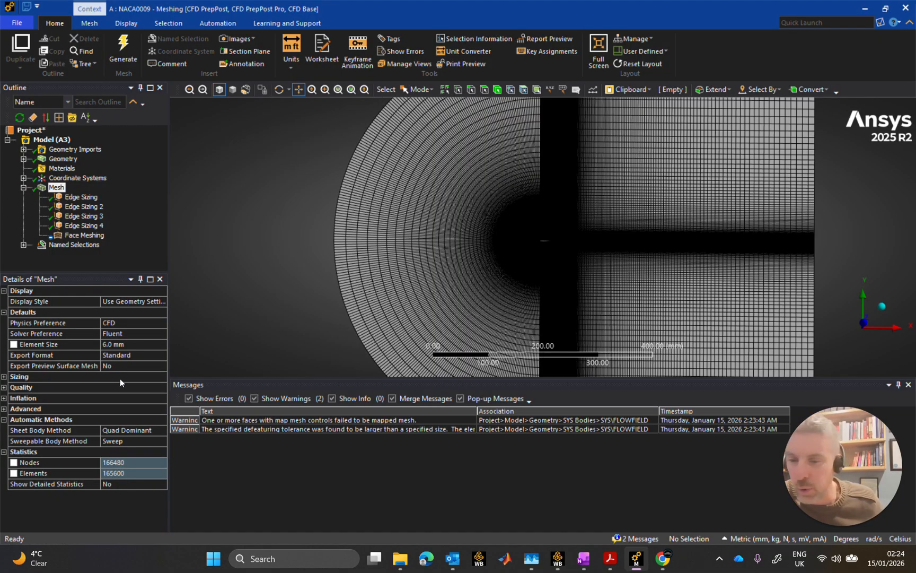
Parameterize the number of divisions of all four edge sizings and the mesh's element count.
left_click(81, 196)
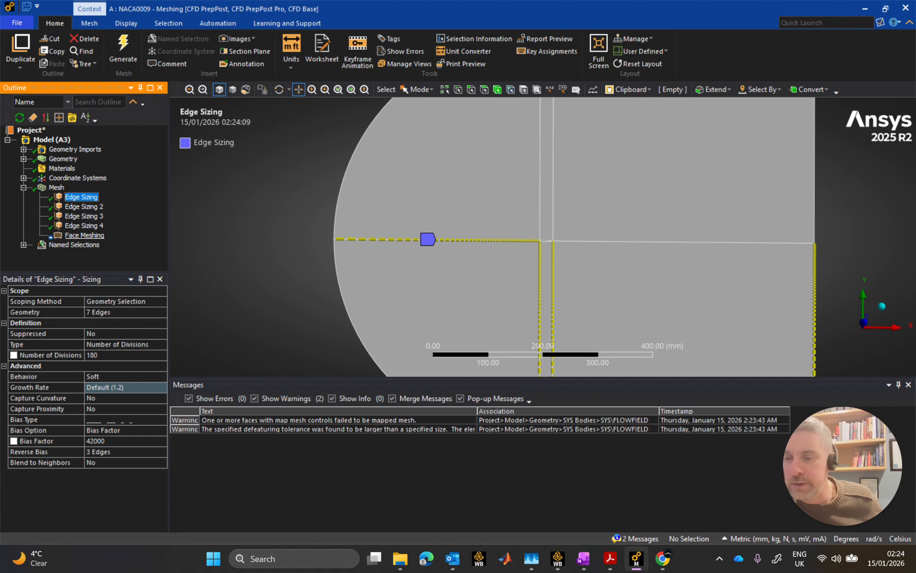
left_click(14, 355)
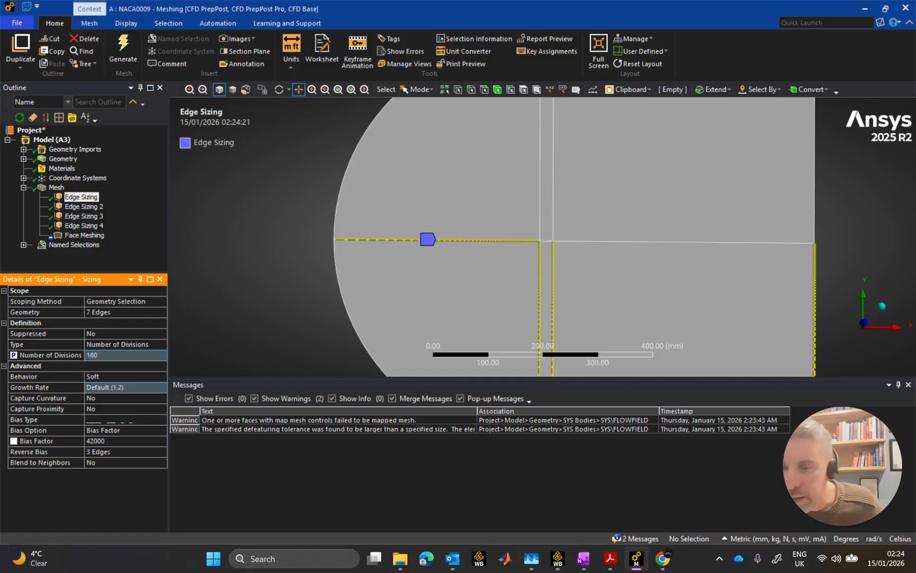
left_click(83, 207)
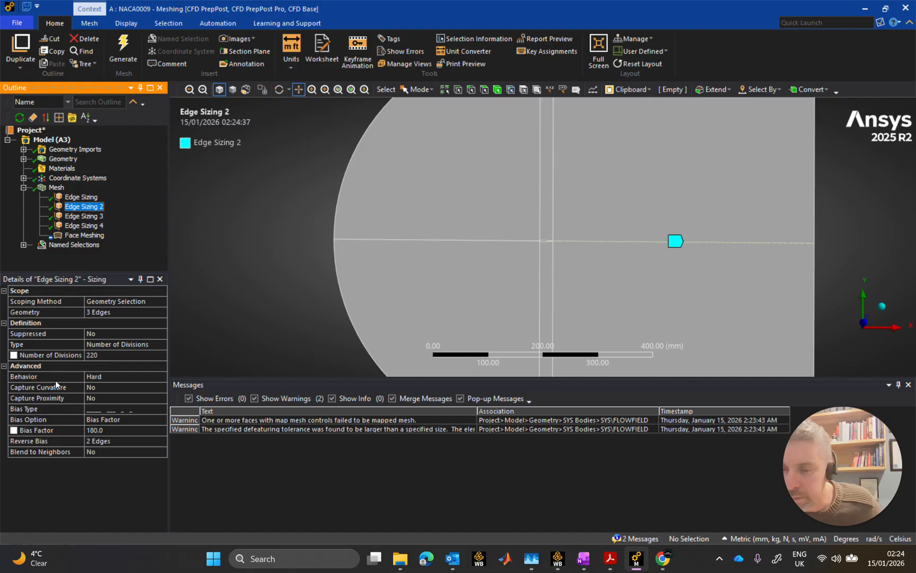
left_click(14, 355)
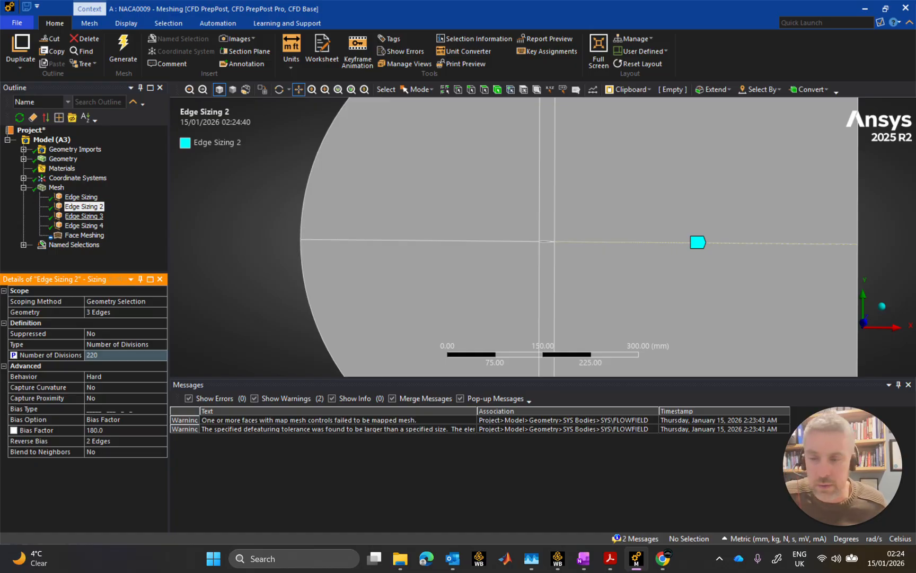
left_click(83, 216)
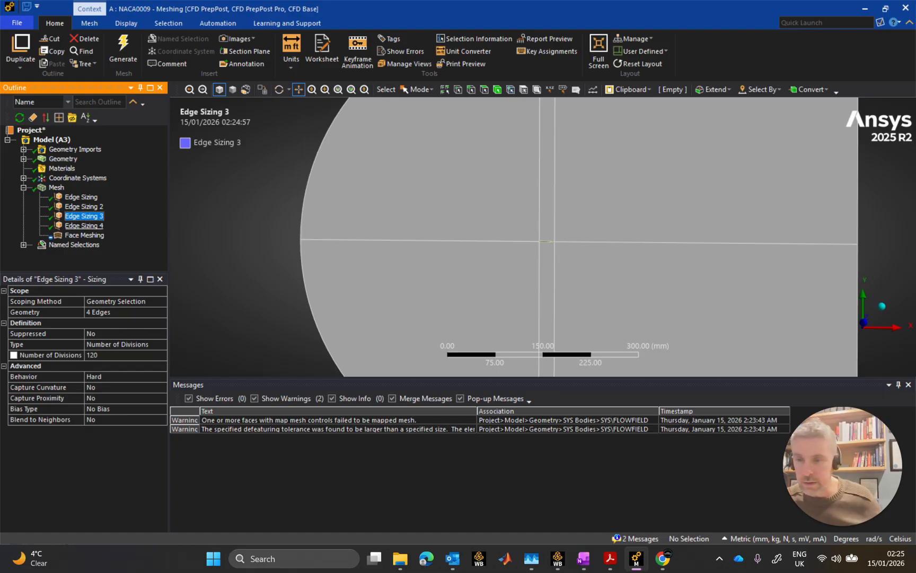
left_click(84, 226)
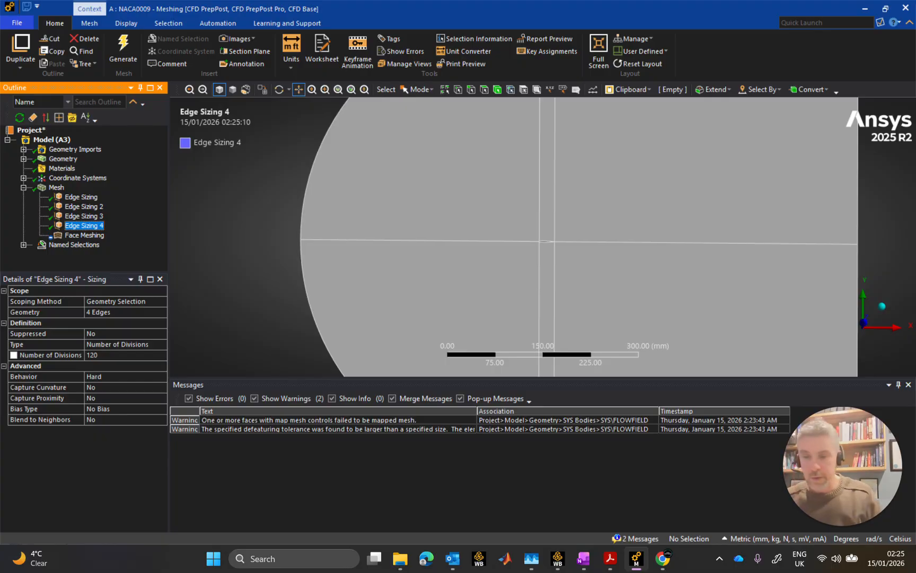
left_click(83, 216)
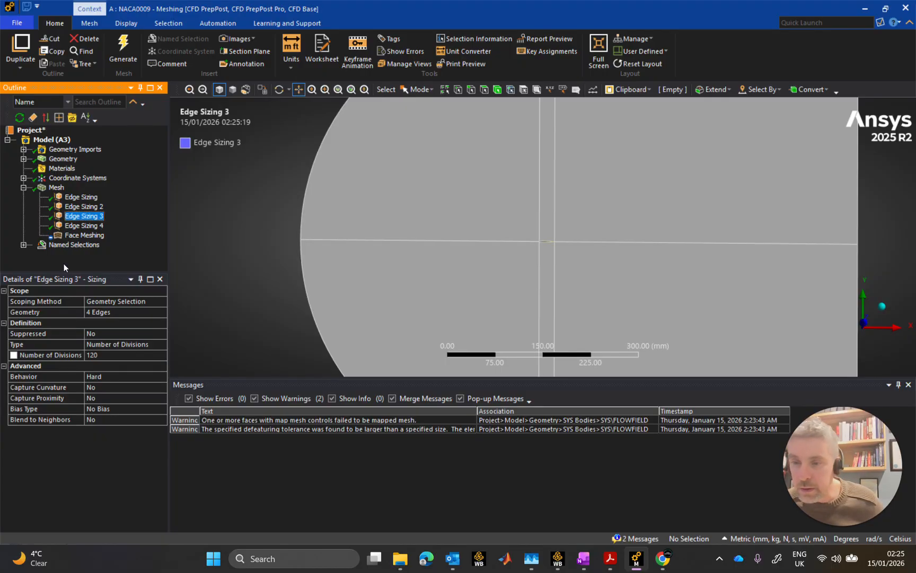
left_click(13, 355)
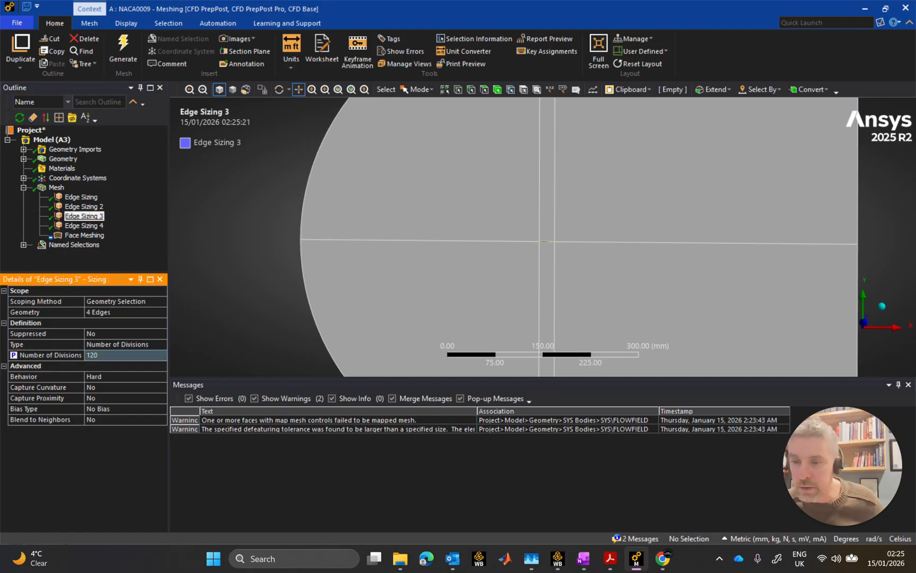
left_click(82, 225)
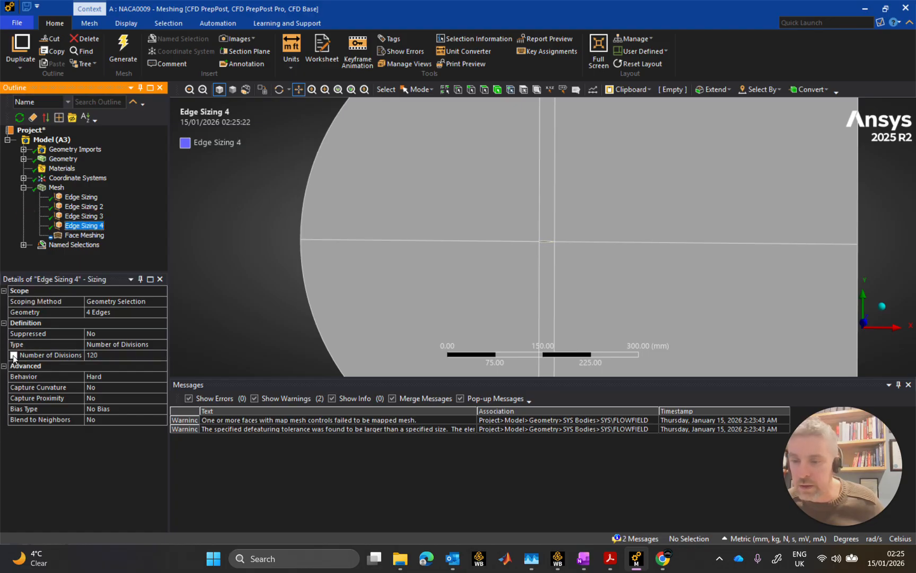
left_click(72, 291)
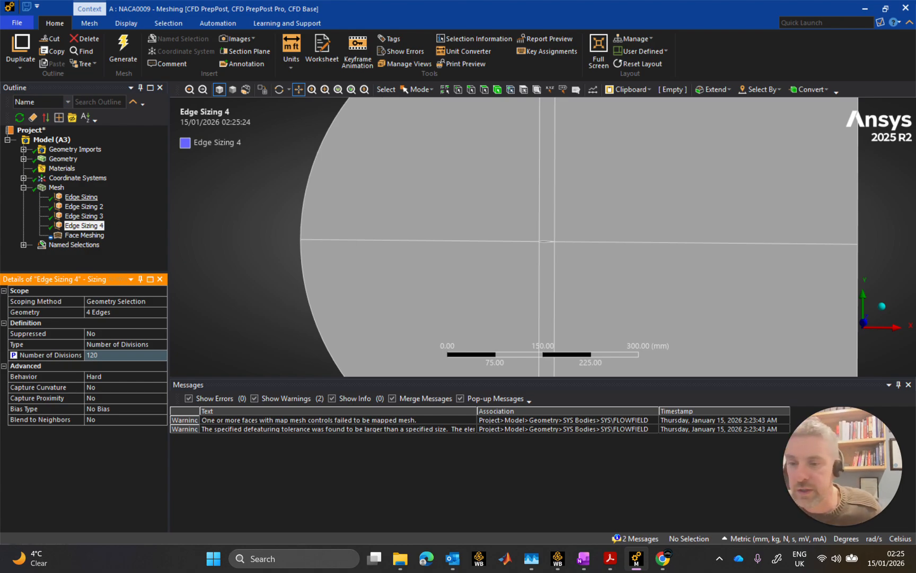
left_click(56, 187)
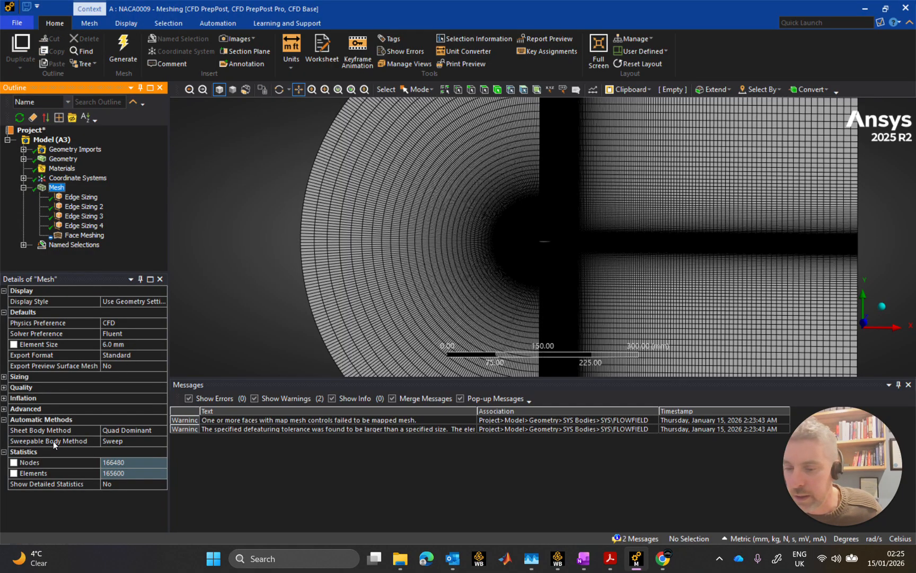
left_click(14, 473)
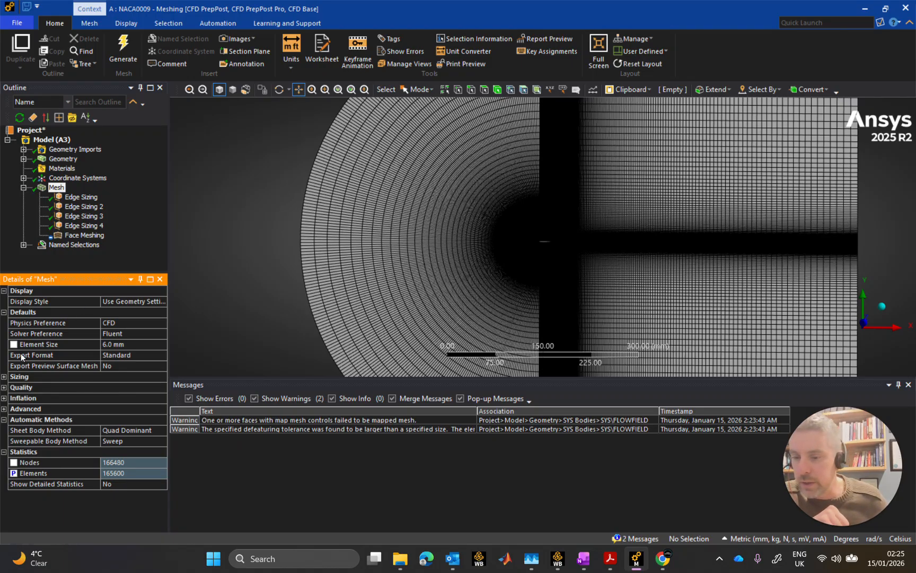
Review the Element Quality and Aspect Ratio metrics of the mesh.
left_click(4, 387)
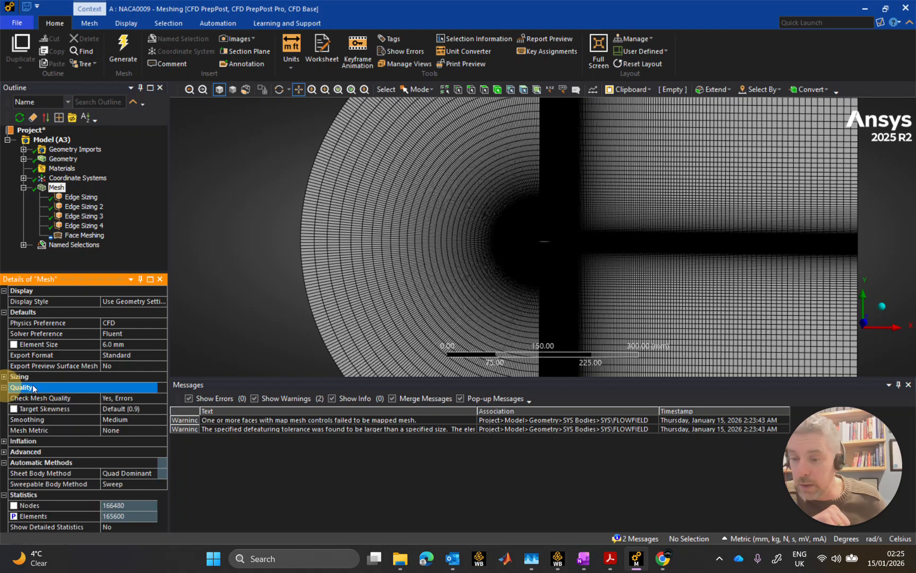
left_click(134, 428)
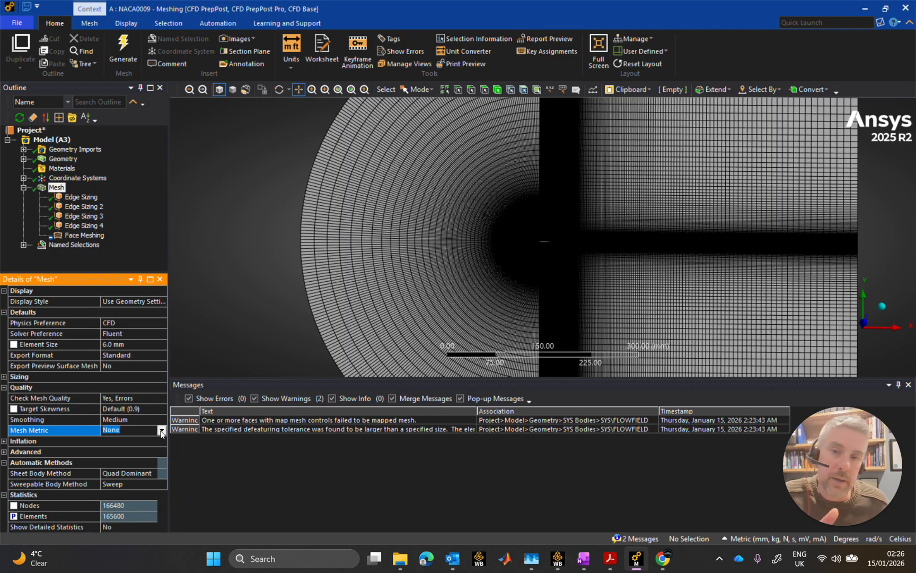
left_click(161, 431)
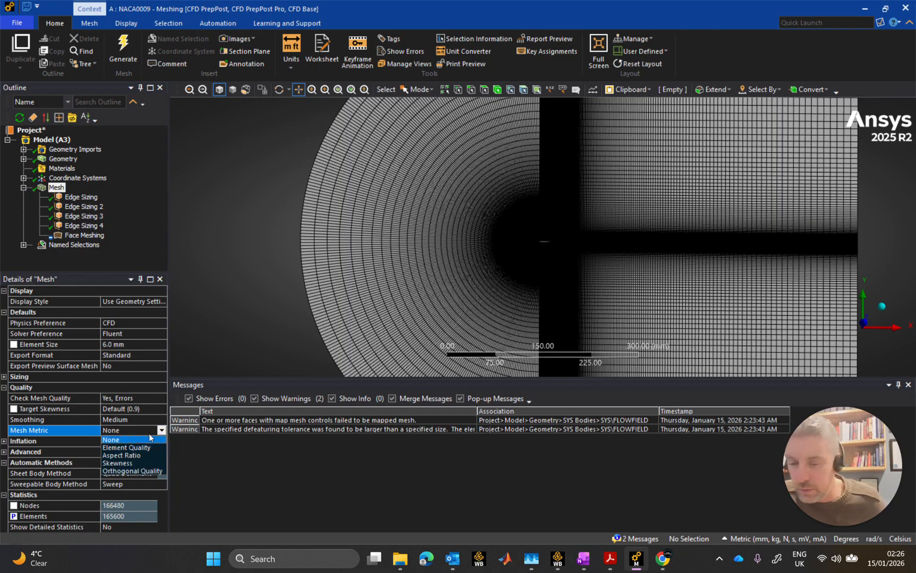
left_click(151, 447)
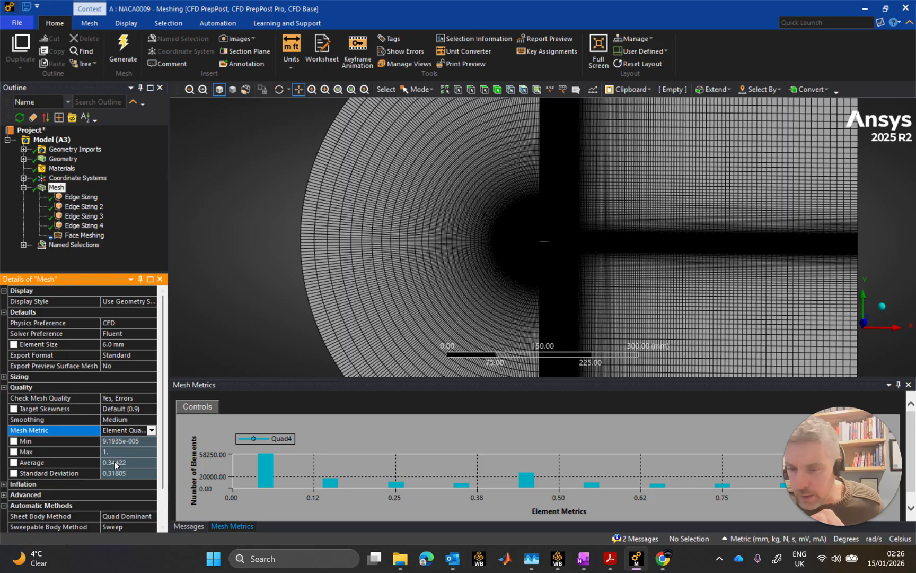
left_click(151, 430)
left_click(143, 455)
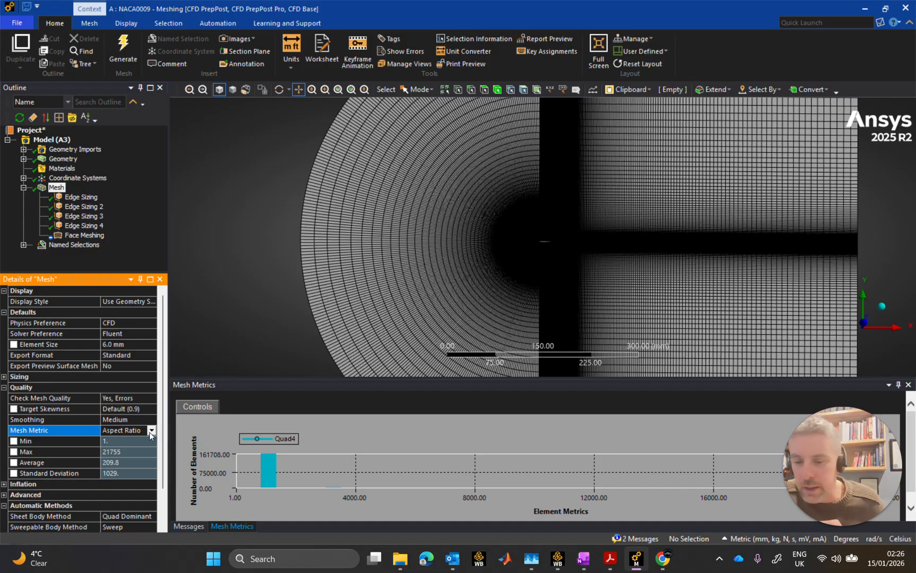
Set the mesh metric to Orthogonal Quality and make its minimum value an output parameter.
left_click(149, 430)
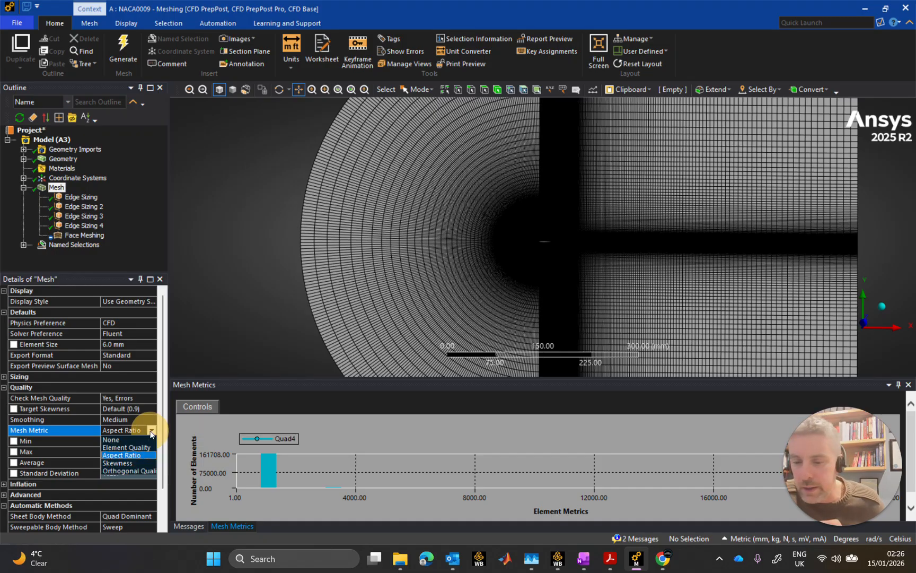
left_click(140, 470)
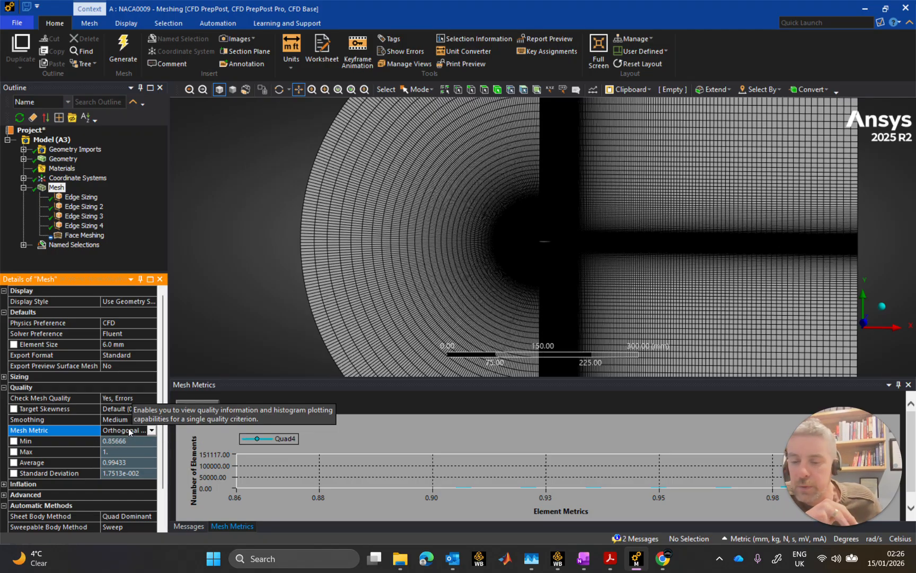
left_click(151, 430)
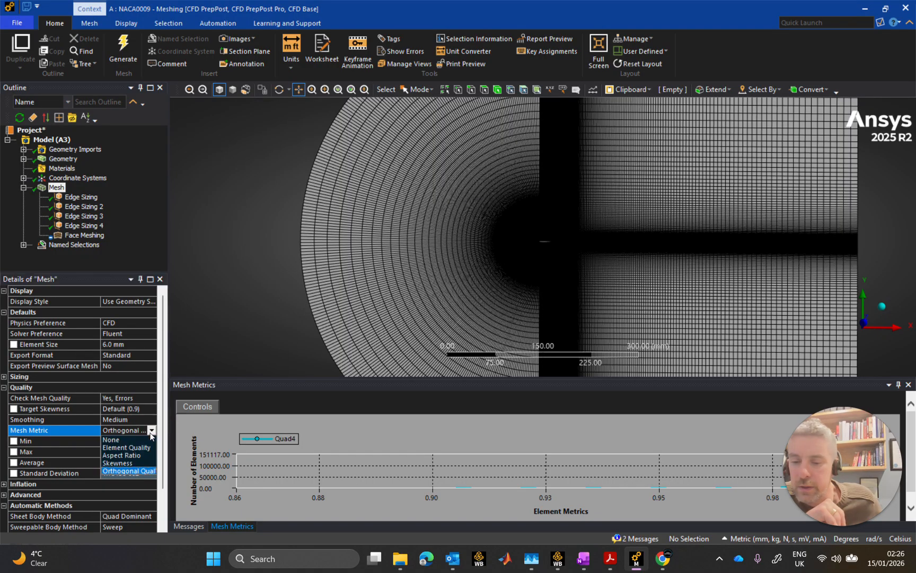
left_click(130, 471)
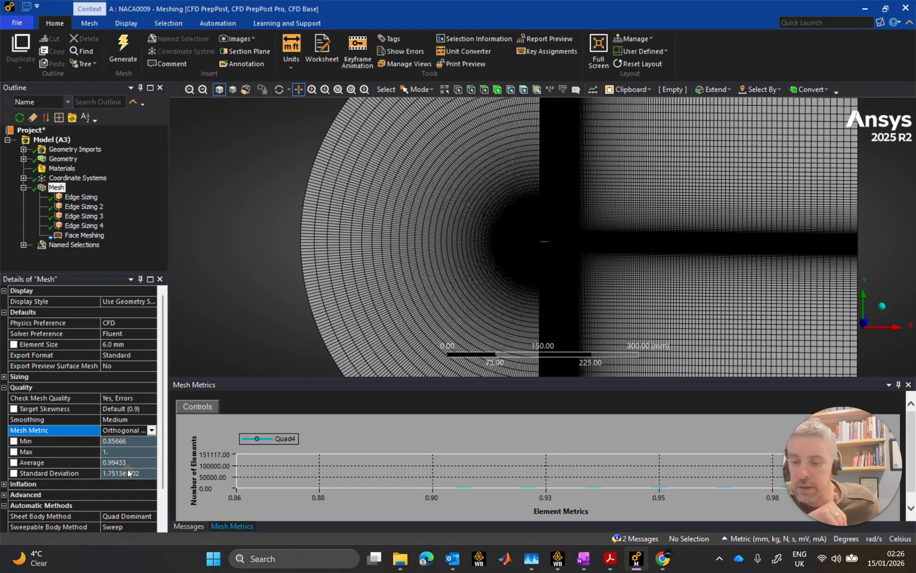
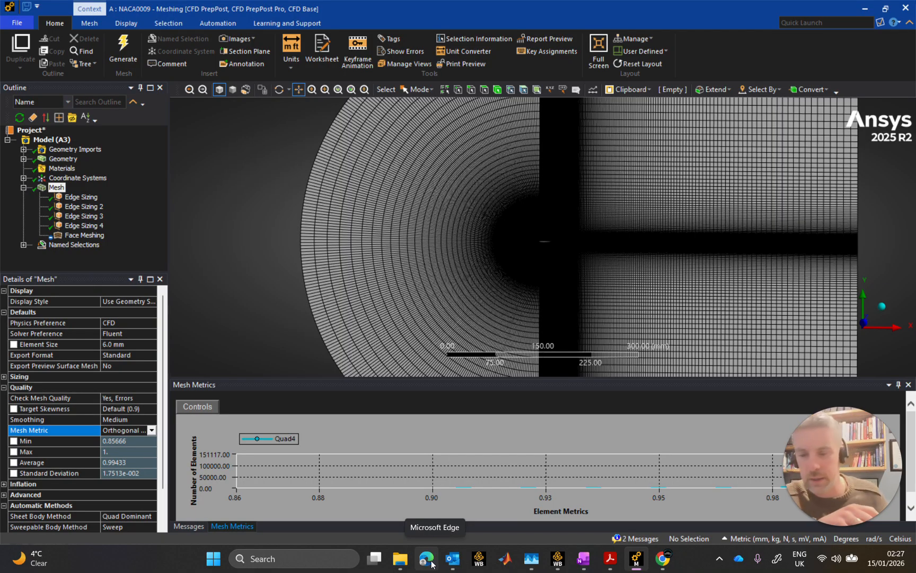
left_click(127, 431)
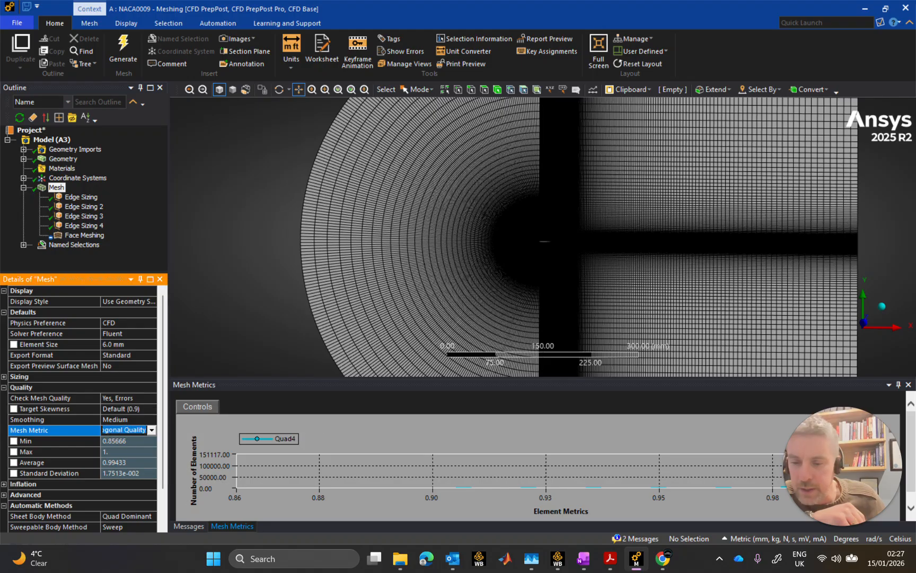
left_click(14, 441)
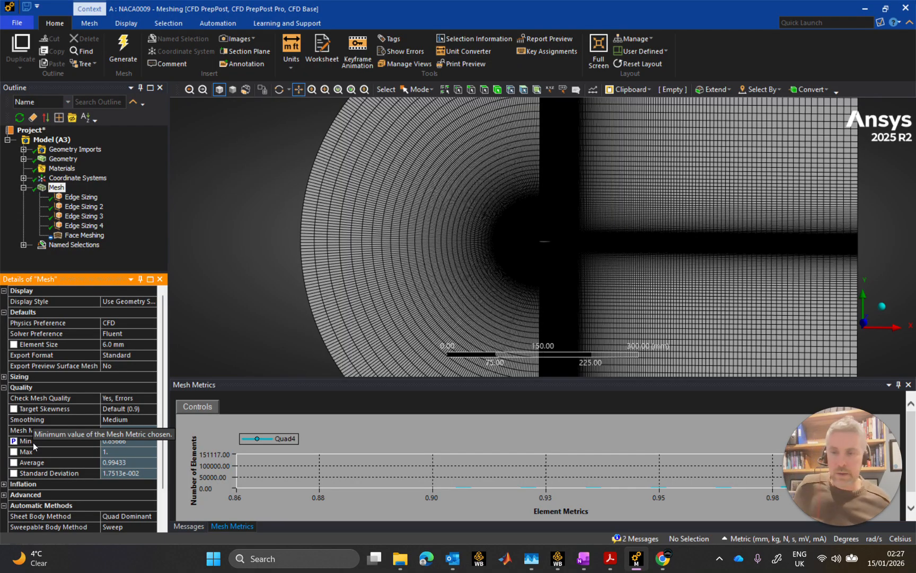
Close the Meshing window and open the Parameter Set in Workbench.
left_click_drag(282, 175, 246, 172)
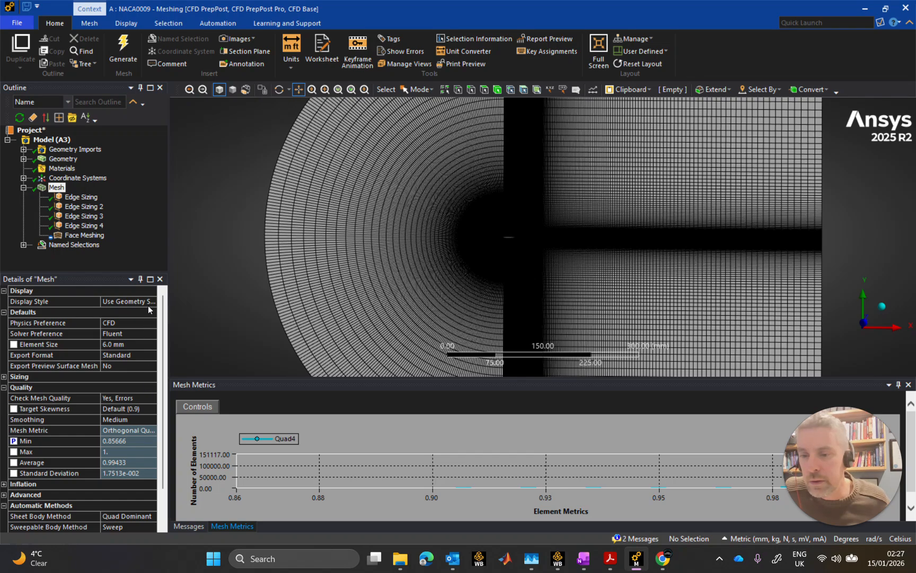
left_click(905, 7)
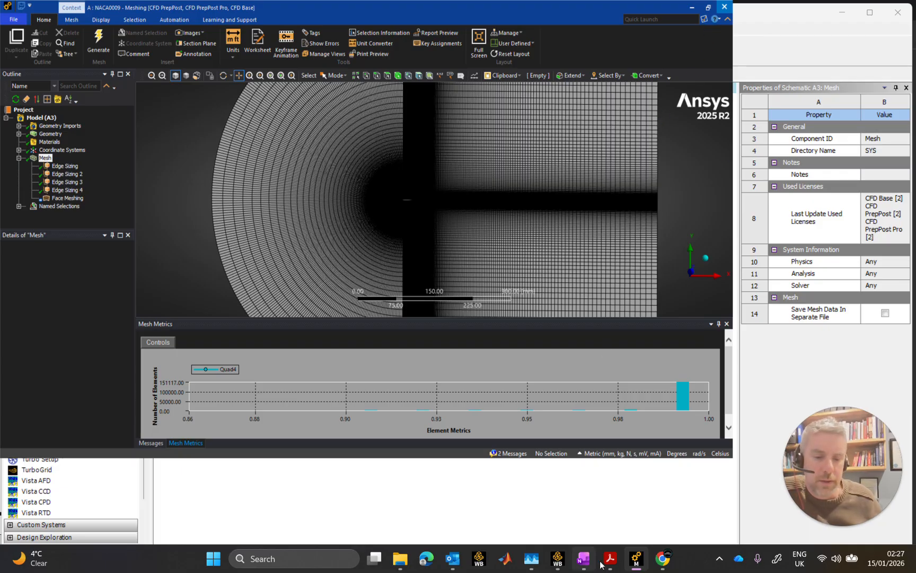
left_click(557, 564)
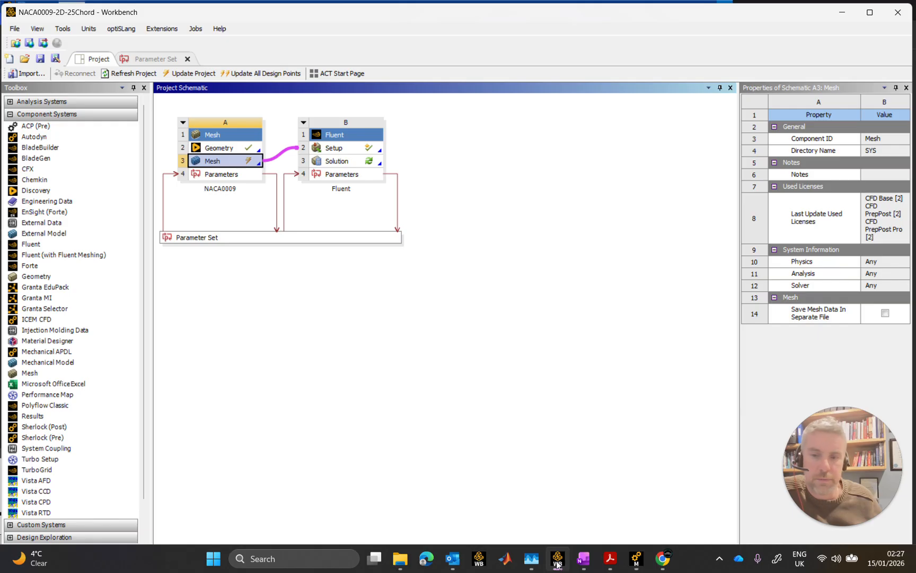
double_click(252, 238)
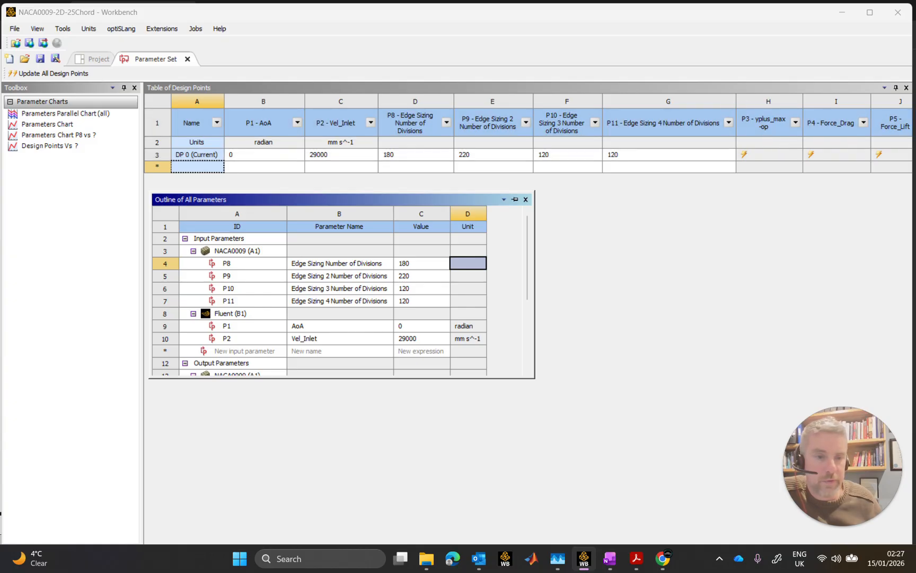
Narrow the design point table's columns for Edge Sizing 4, y-plus, drag and lift force, drag coefficient, AoA and inlet velocity.
left_click_drag(736, 100, 683, 101)
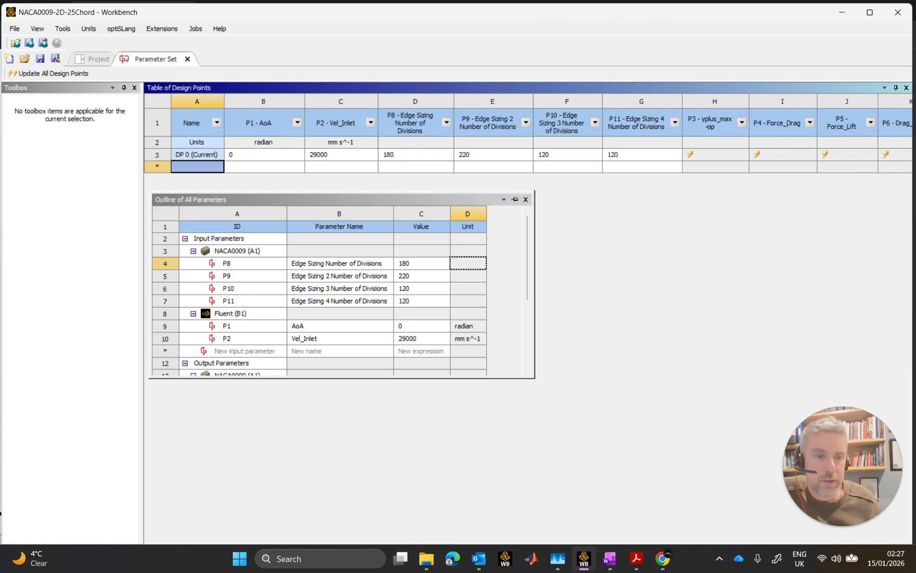
left_click_drag(749, 101, 734, 101)
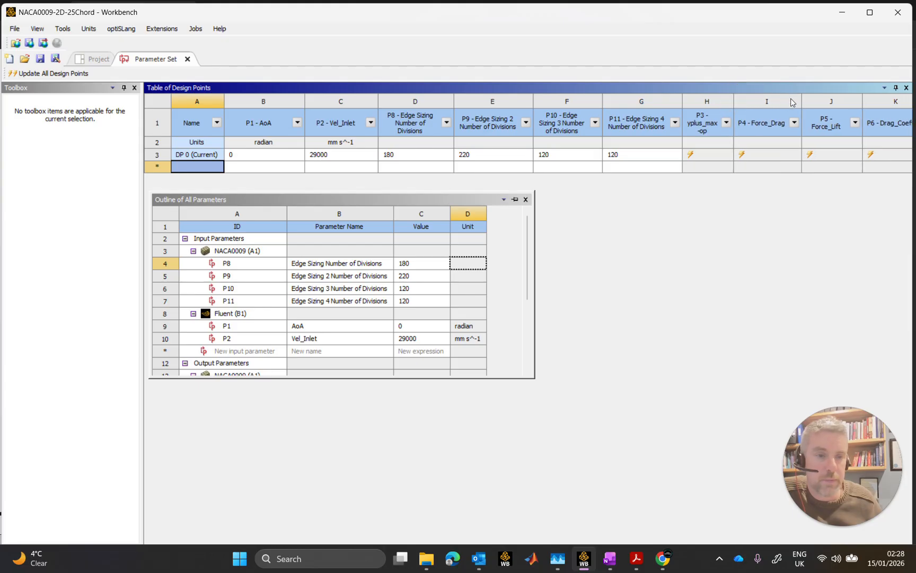
left_click_drag(801, 101, 786, 100)
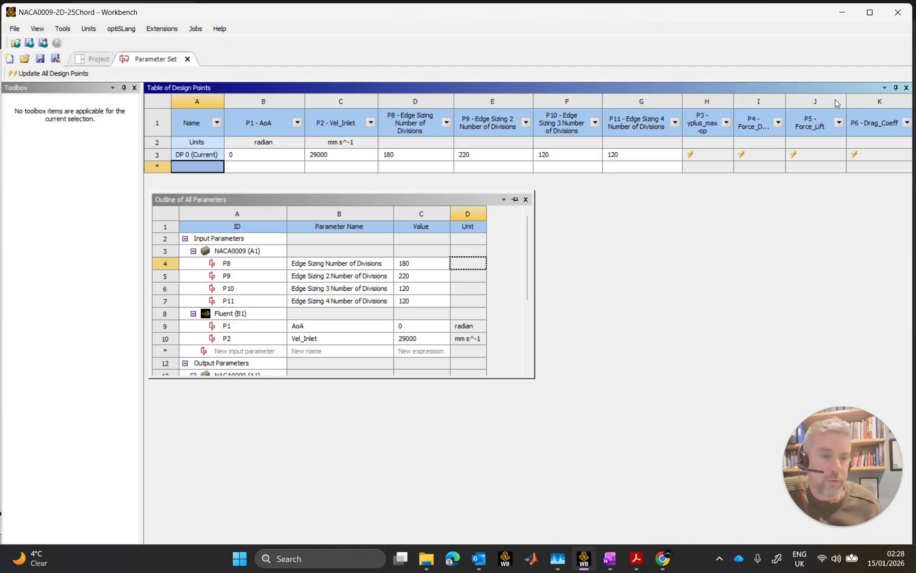
left_click_drag(847, 101, 834, 101)
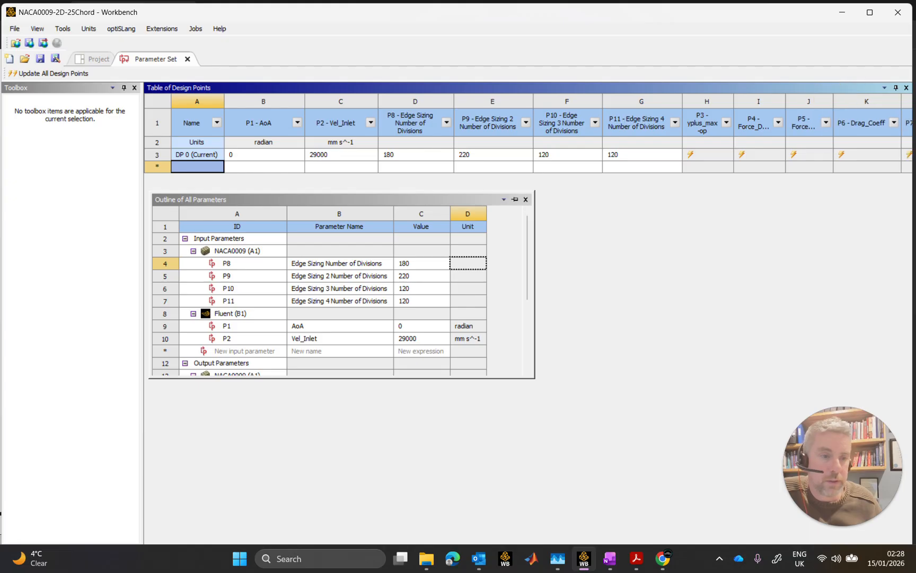
left_click_drag(901, 101, 886, 101)
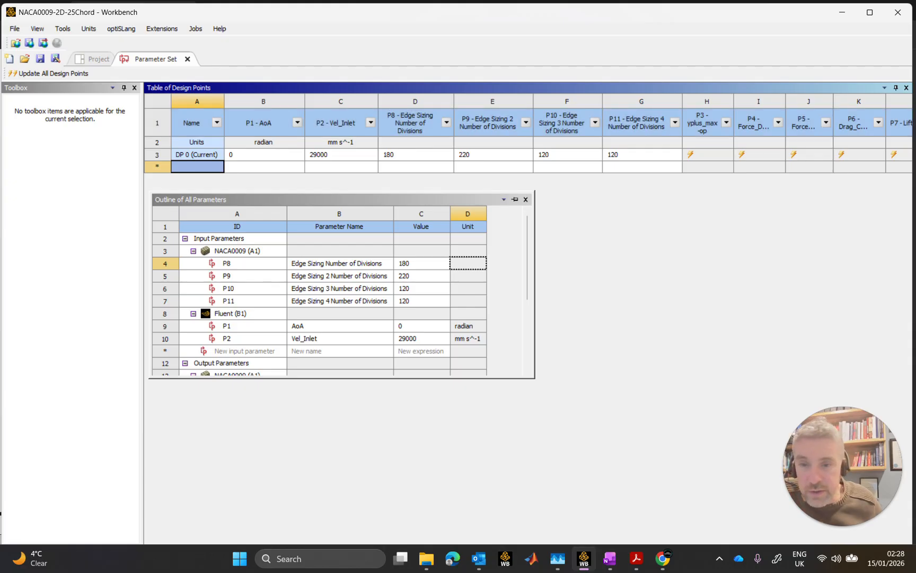
left_click_drag(305, 100, 284, 101)
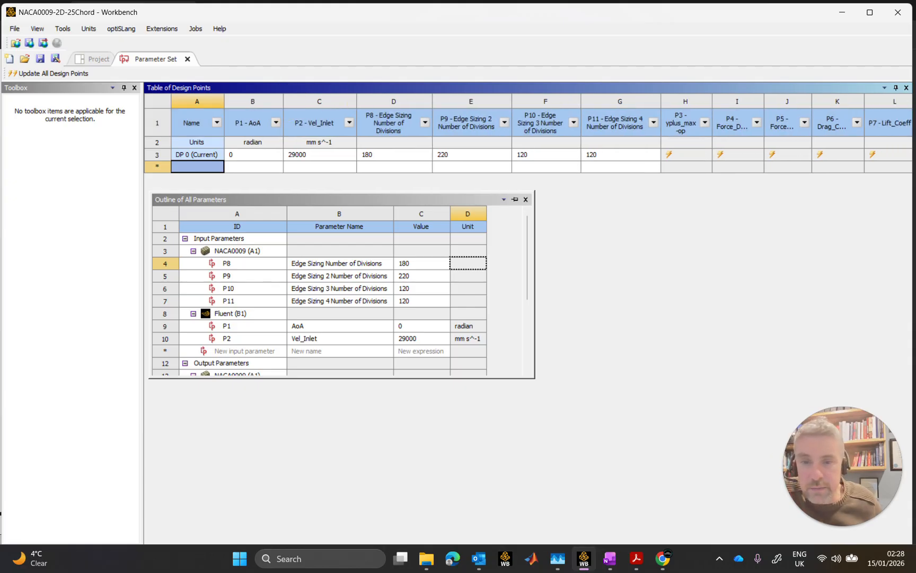
left_click_drag(356, 101, 340, 100)
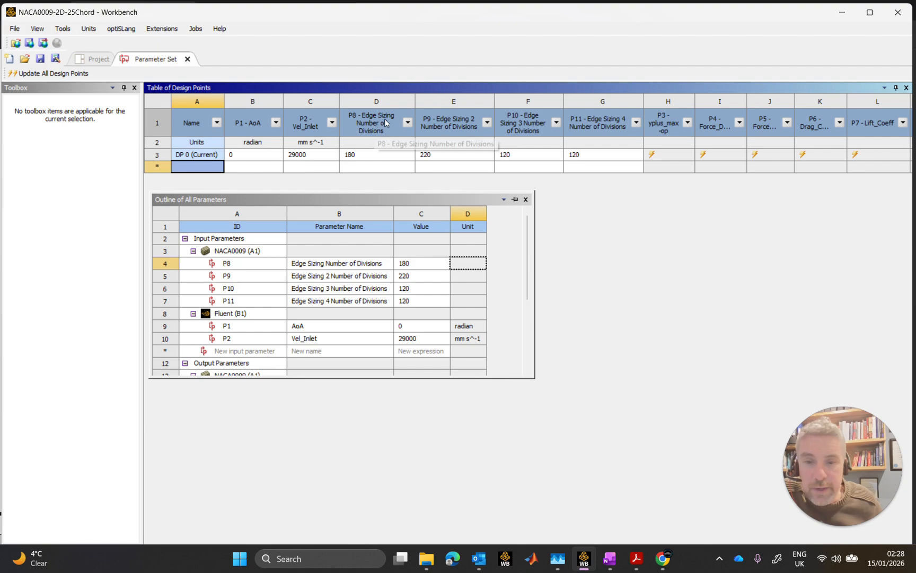
Narrow the four edge sizing division columns P8 to P11 in the design point table.
left_click_drag(415, 100, 406, 101)
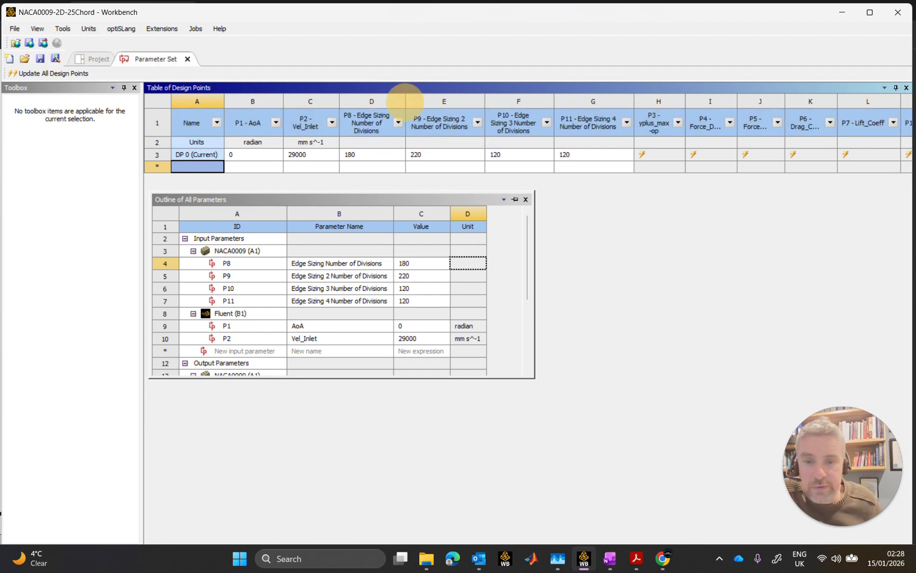
left_click_drag(484, 101, 473, 101)
left_click_drag(543, 101, 539, 101)
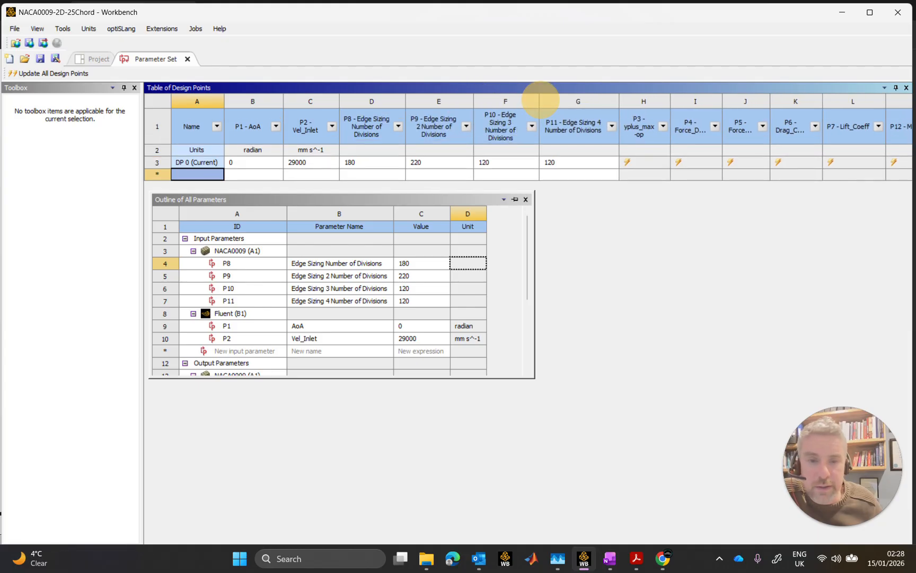
left_click_drag(619, 100, 602, 101)
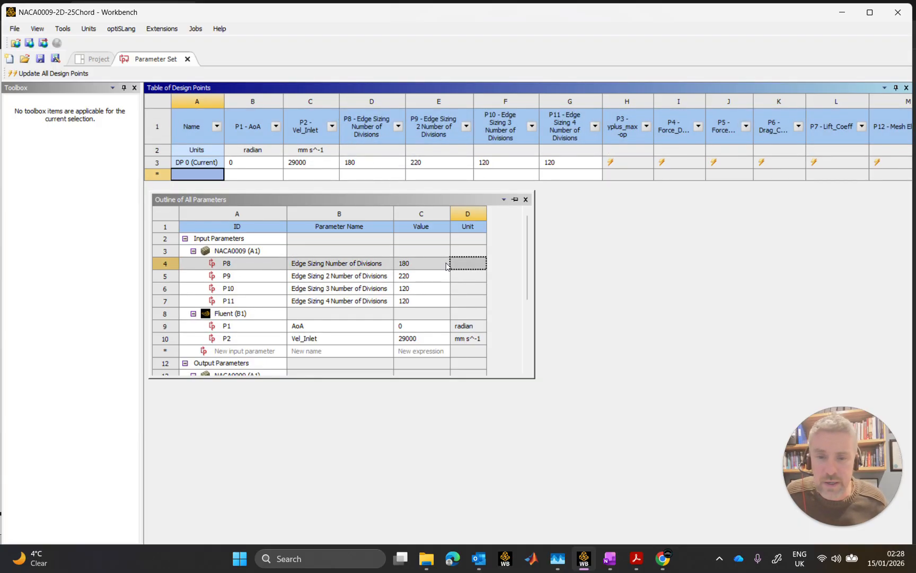
Rename input parameter P8 as "Far Field Bias Mesh", with spaces instead of underscores.
double_click(345, 263)
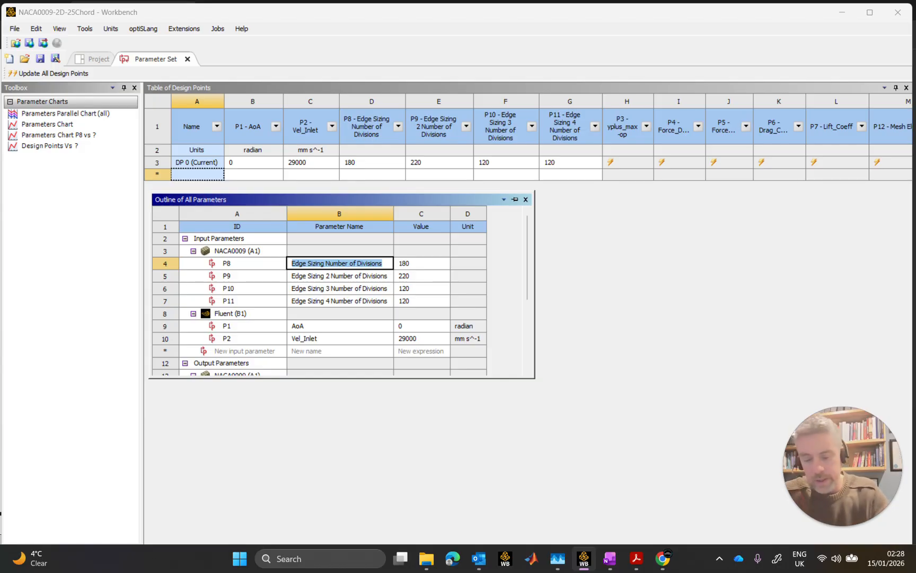
type("Far_Field_Bias_Me")
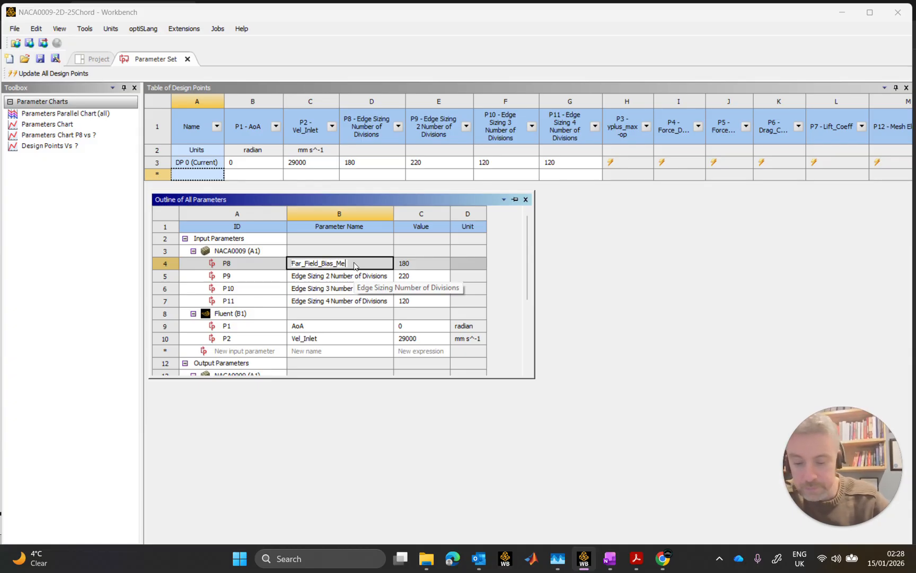
type("sh")
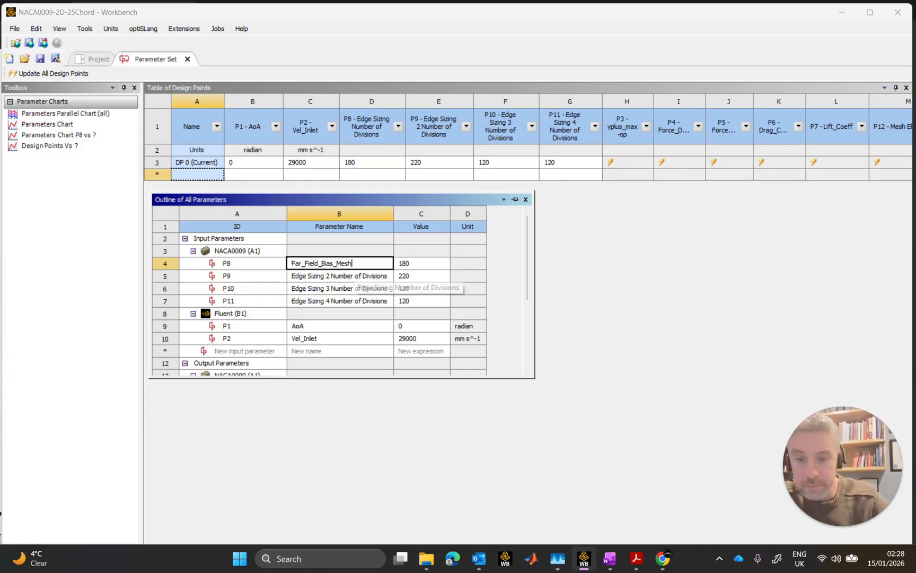
left_click(306, 264)
key("BackSpace")
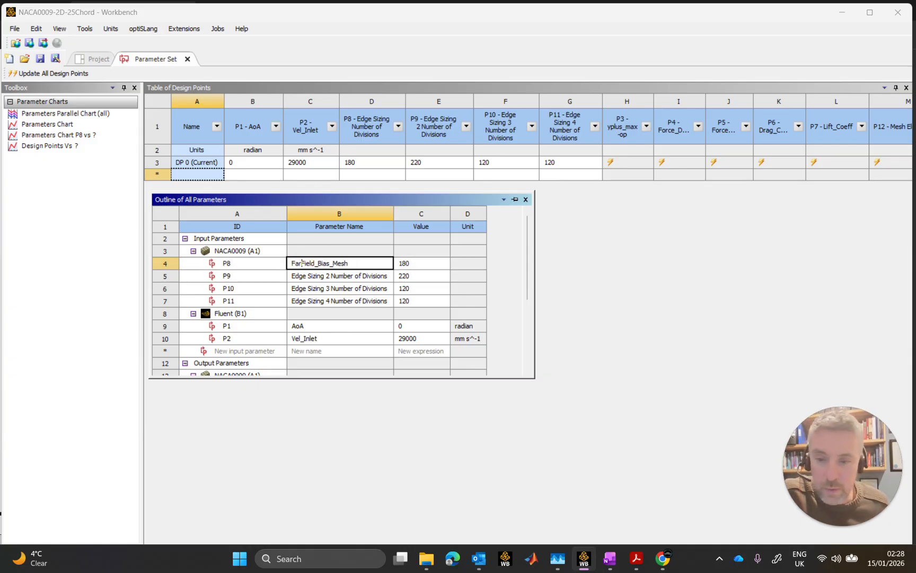
left_click(319, 263)
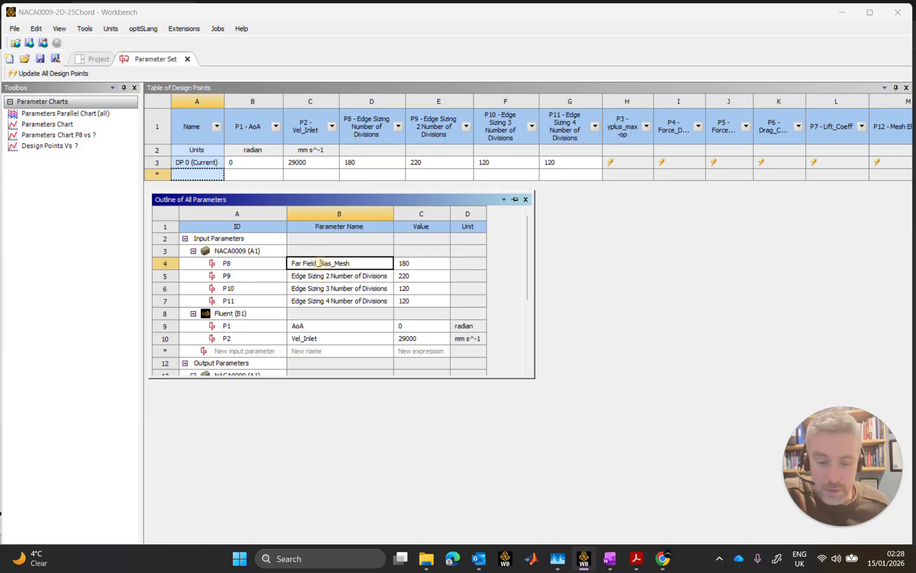
key("BackSpace")
left_click(333, 263)
key("BackSpace")
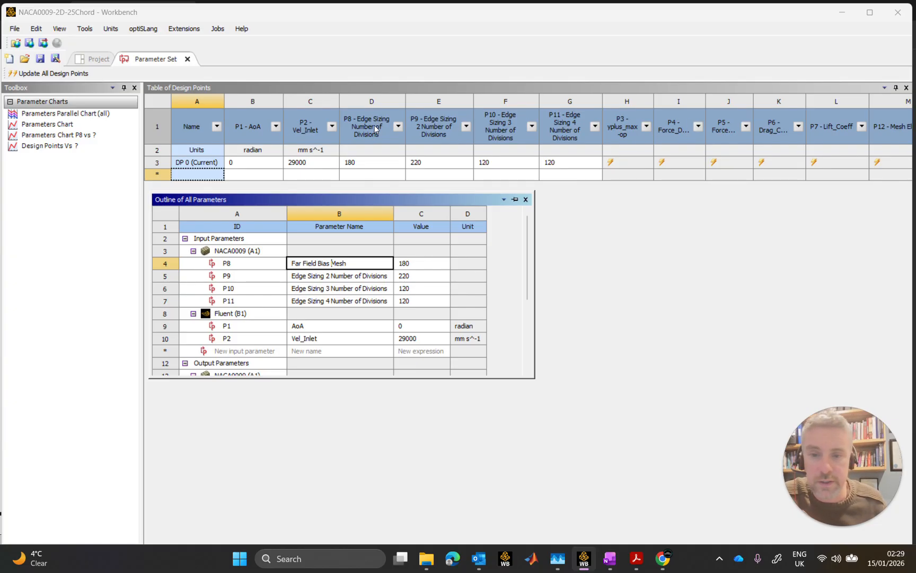
Rename input parameter P9, the Edge Sizing 2 divisions, as "Aft Mesh Divs".
left_click(372, 276)
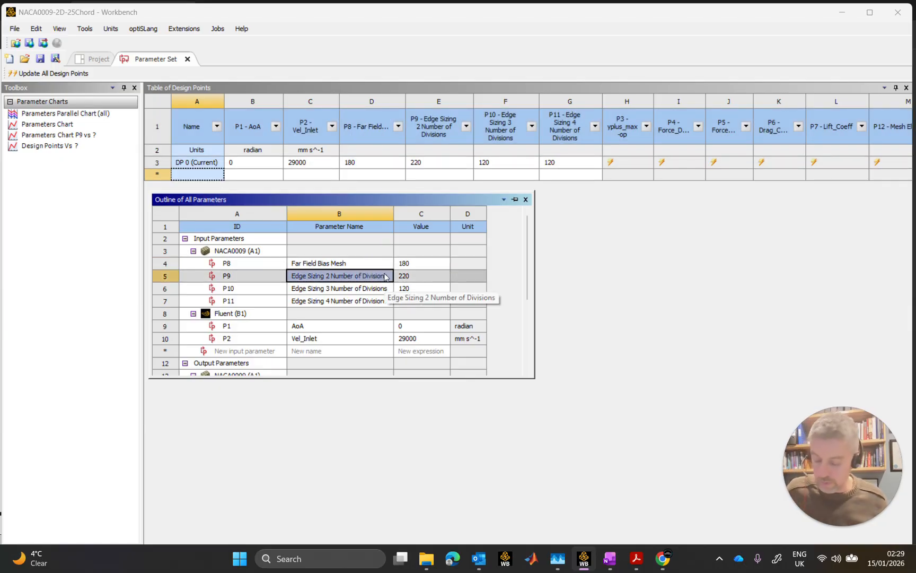
left_click(374, 276)
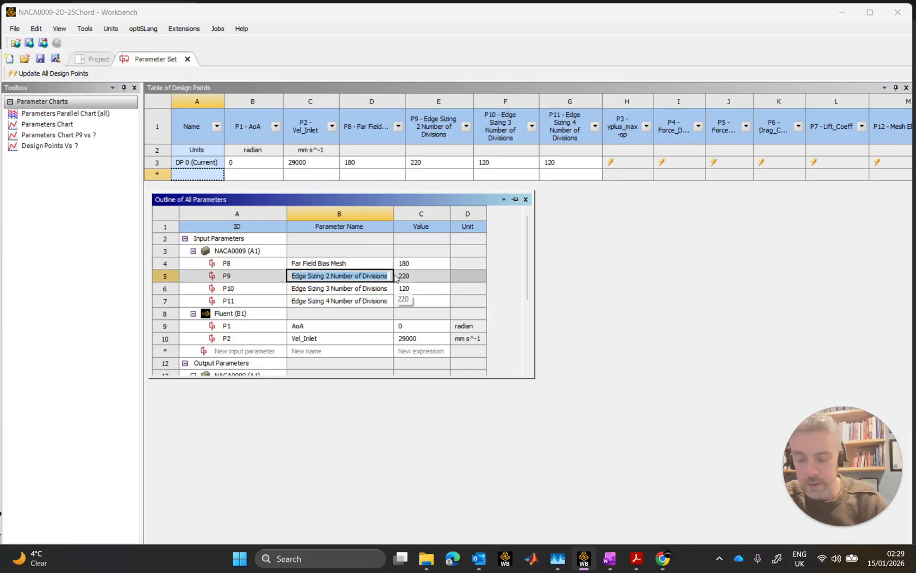
type("Aft Mesh Divs")
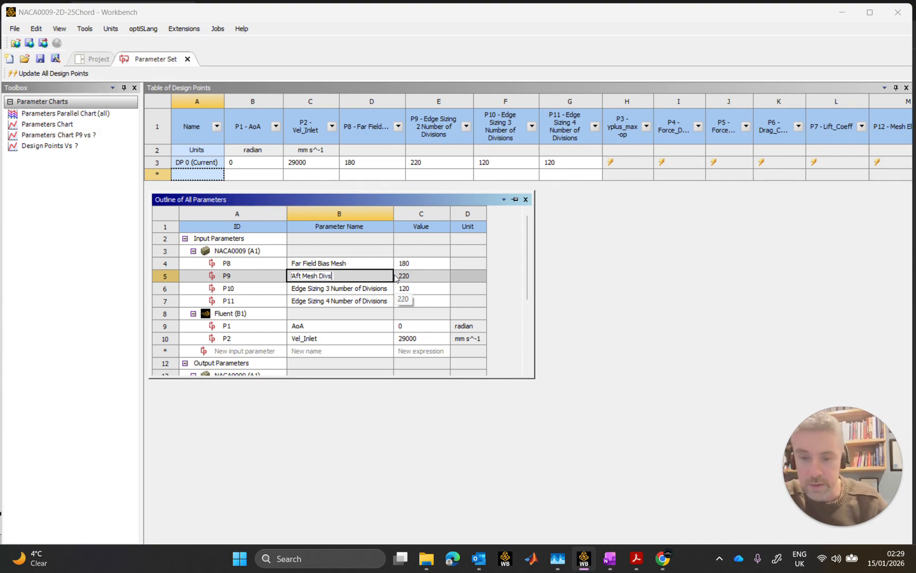
key("Return")
Extend the name of input parameter P8 to "Far Field Bias Mesh Divs".
left_click(370, 265)
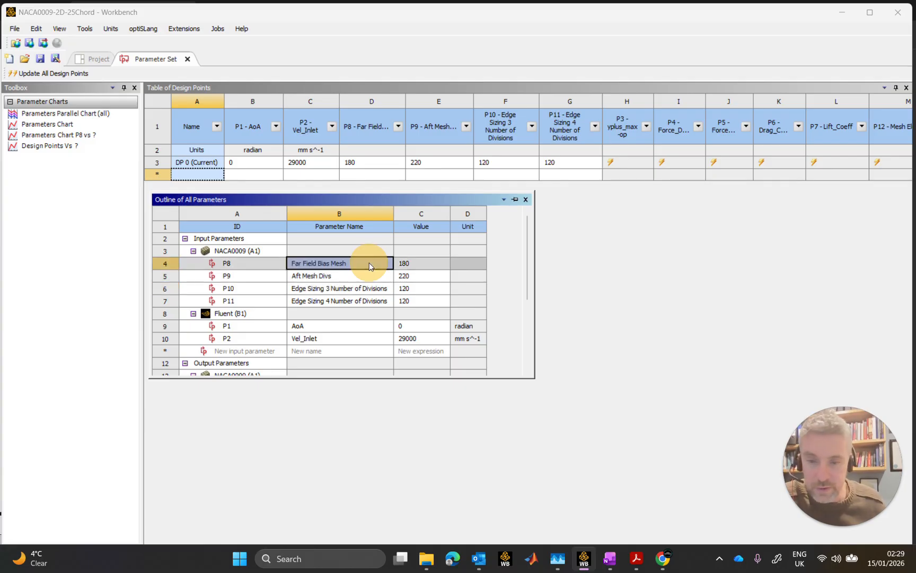
left_click(370, 265)
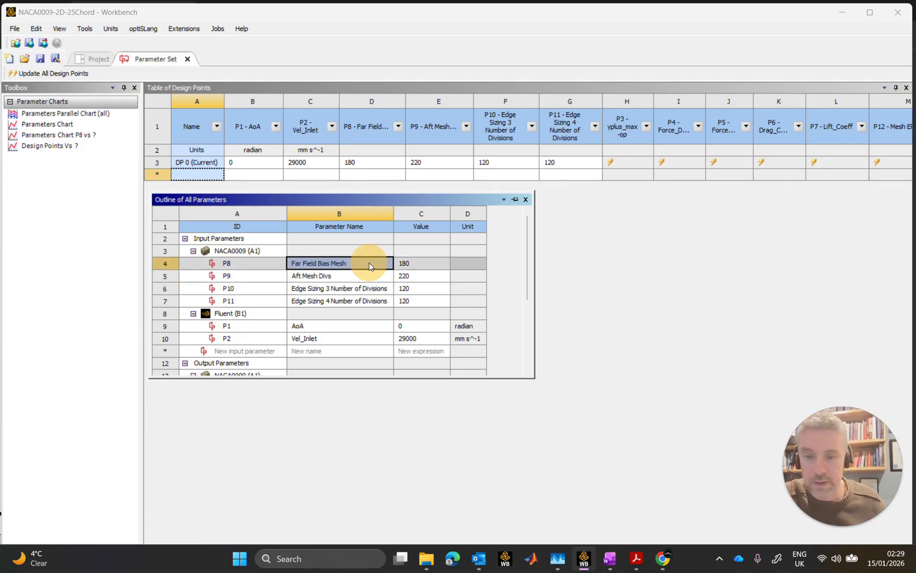
key("BackSpace")
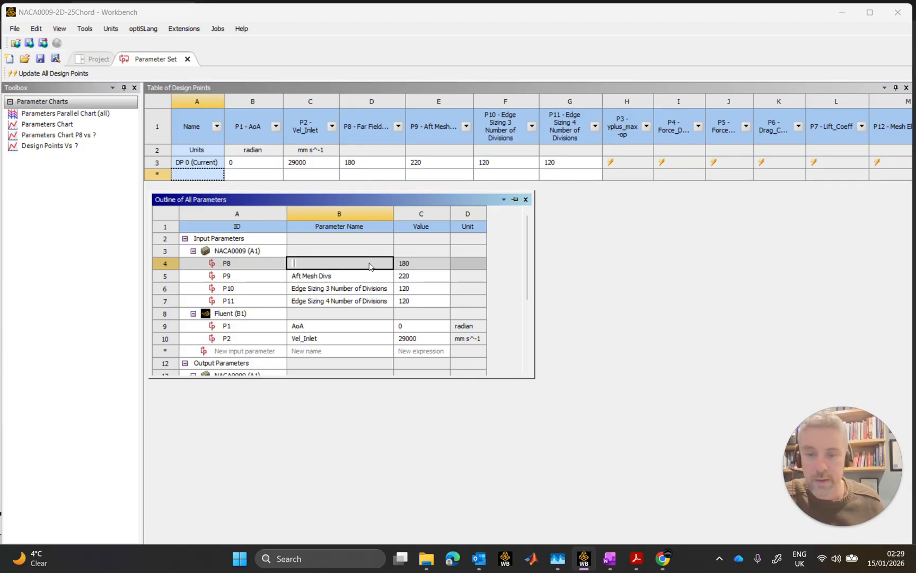
key("Escape")
left_click(370, 265)
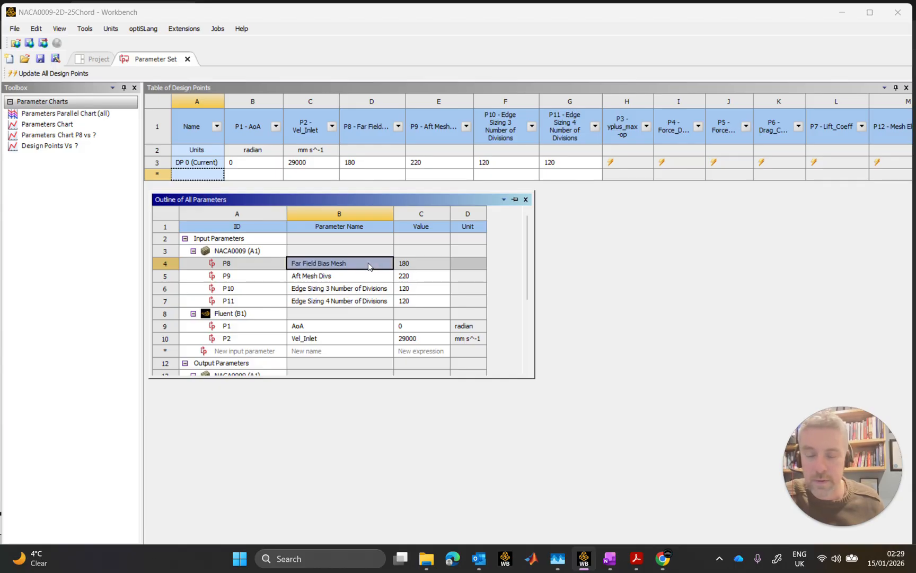
left_click(356, 265)
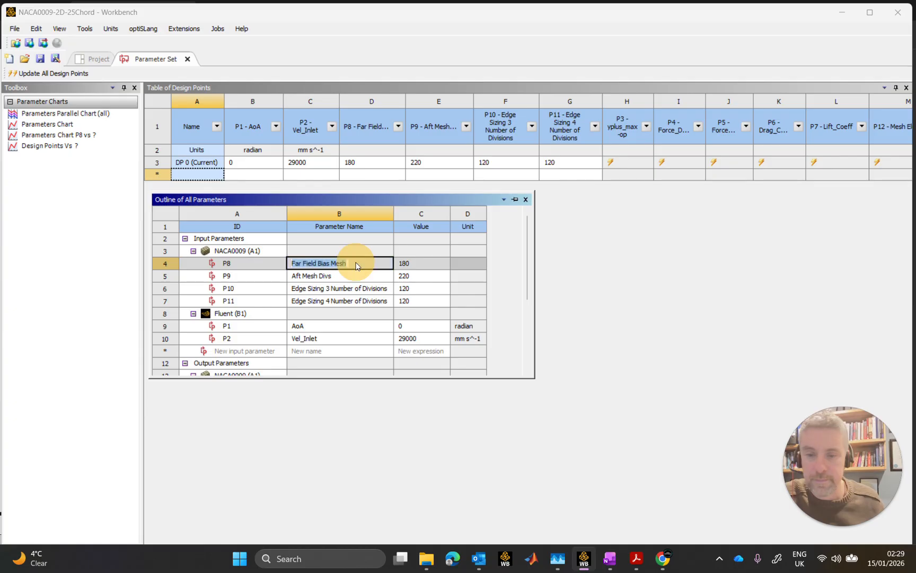
left_click(356, 265)
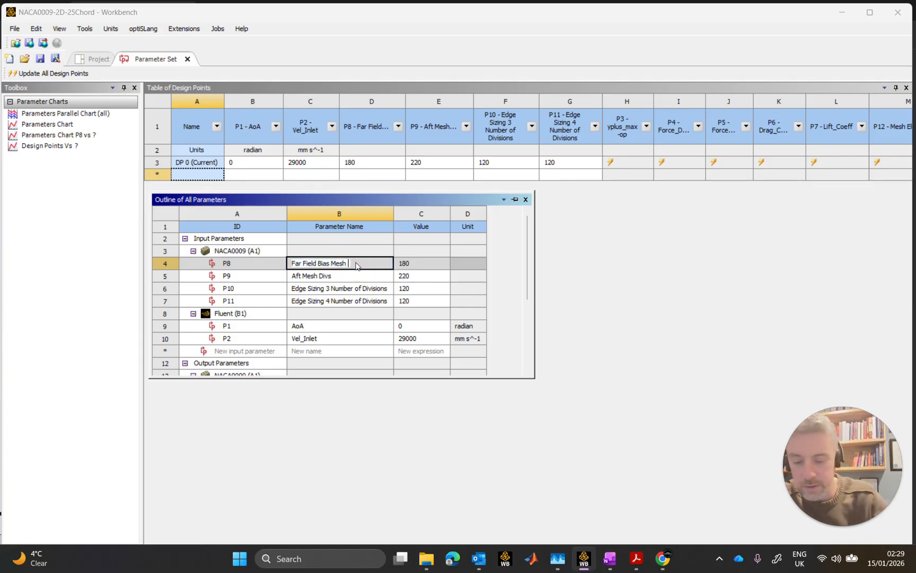
type("Di")
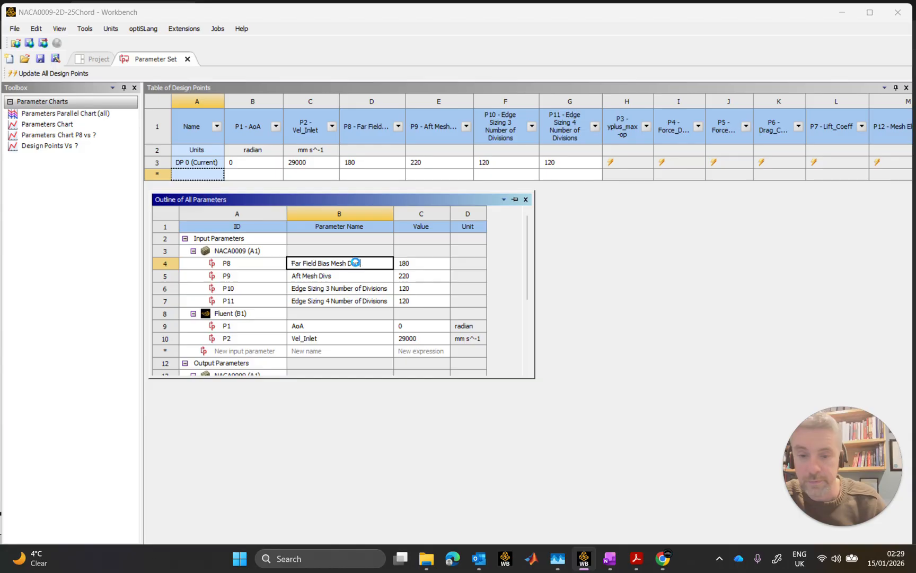
type("vs")
key("Return")
Rename input parameter P10, the Edge Sizing 3 divisions, as "Wall Mesh Divs".
left_click(376, 289)
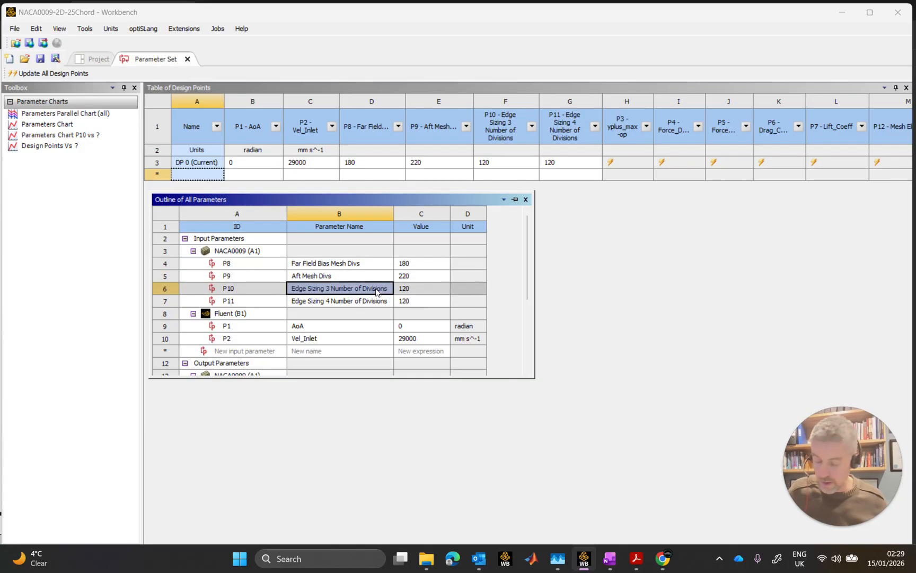
left_click(376, 289)
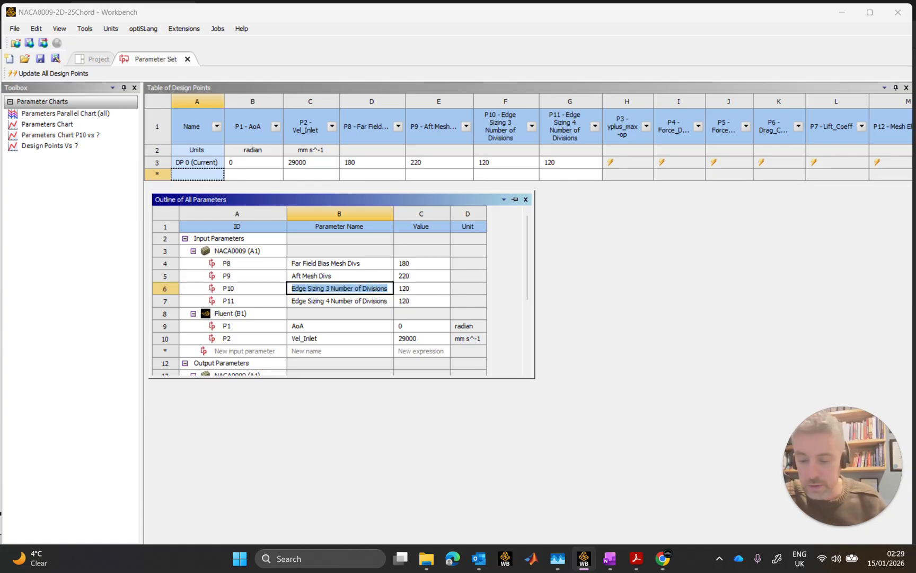
type("Wall Mesh Divs")
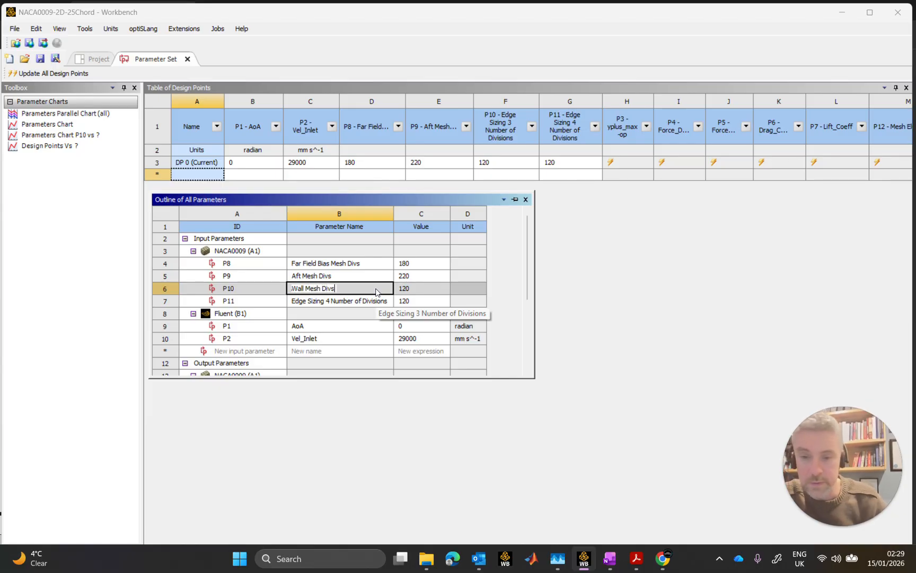
key("Return")
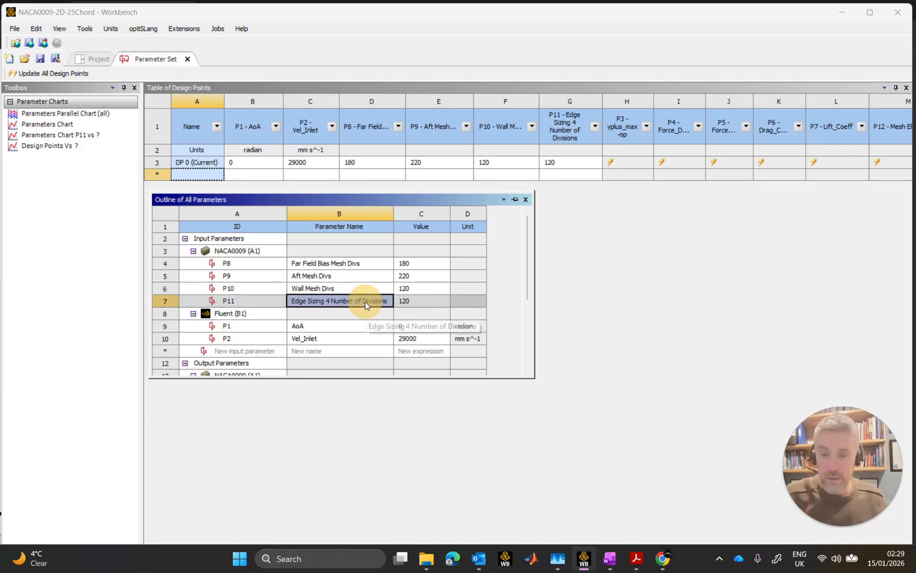
Rename input parameter P11, the Edge Sizing 4 divisions, as "Leading Edge Divs".
double_click(366, 301)
type("Leading Ed")
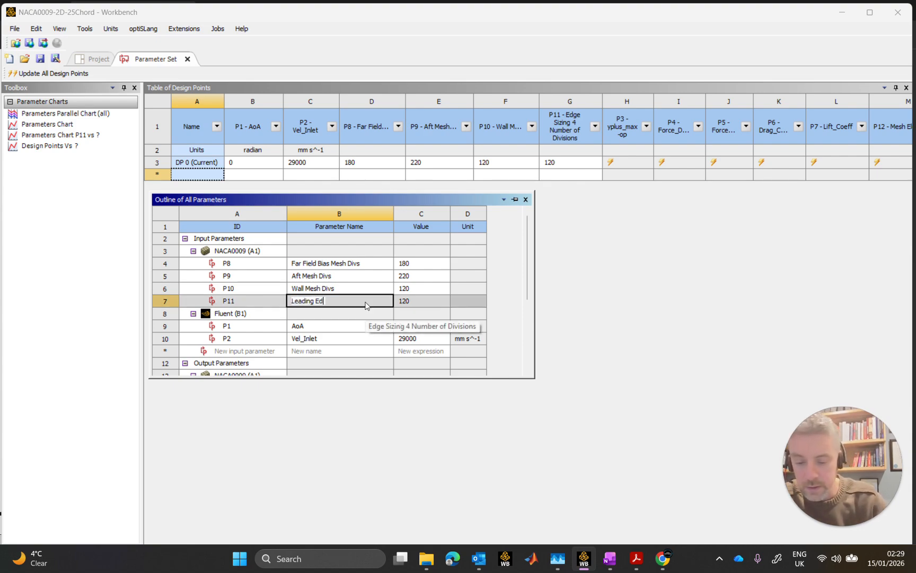
type("ge Divs")
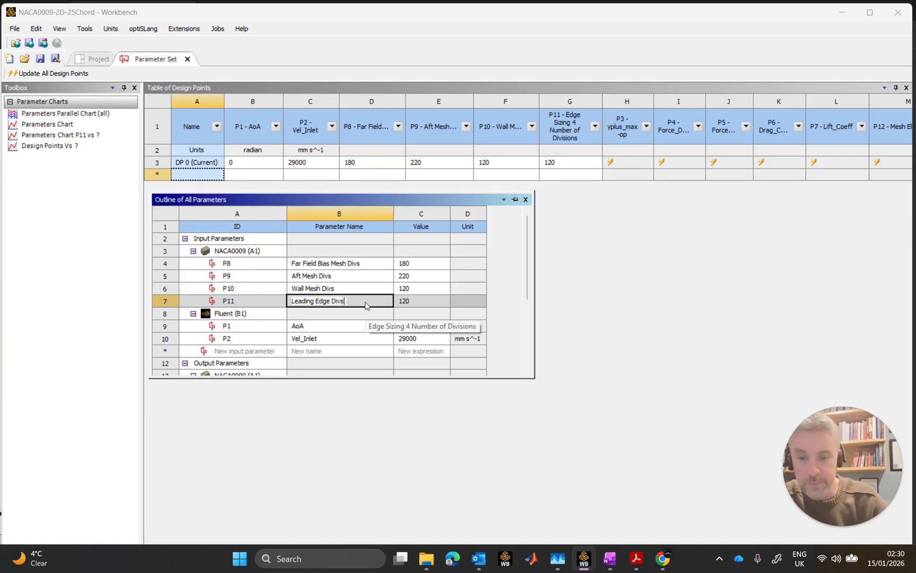
key("Return")
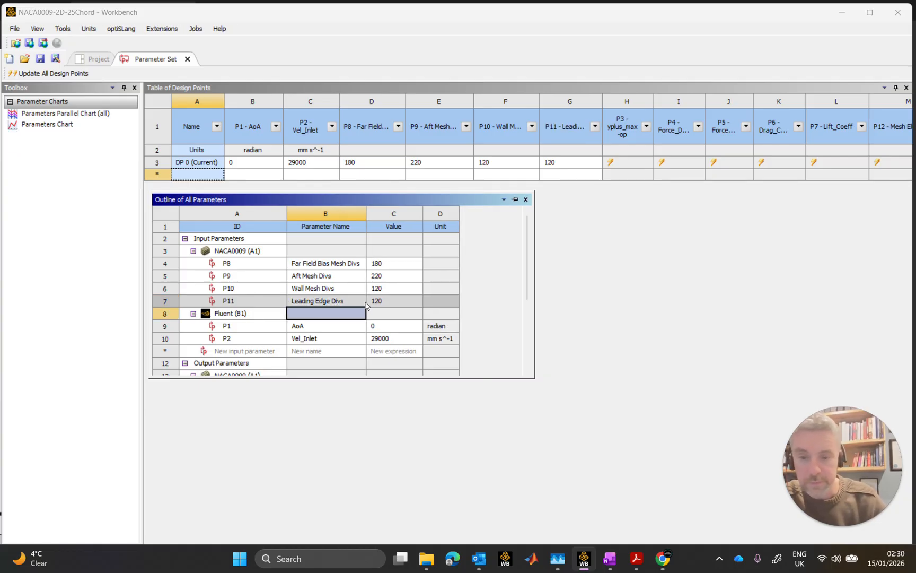
left_click(556, 255)
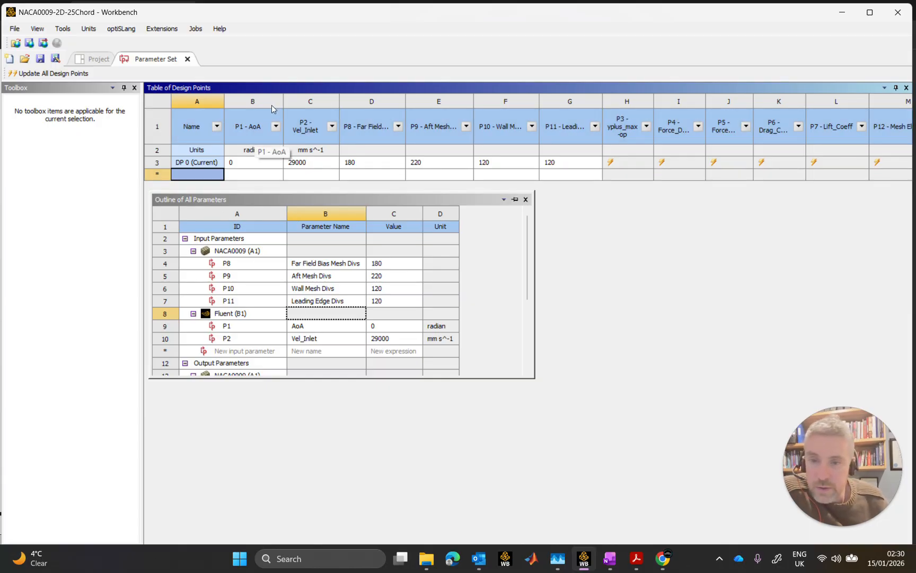
Adjust the design point table's column widths for AoA, the four mesh division parameters, the drag and lift forces, and both coefficients so their headers fit.
left_click_drag(283, 101, 273, 101)
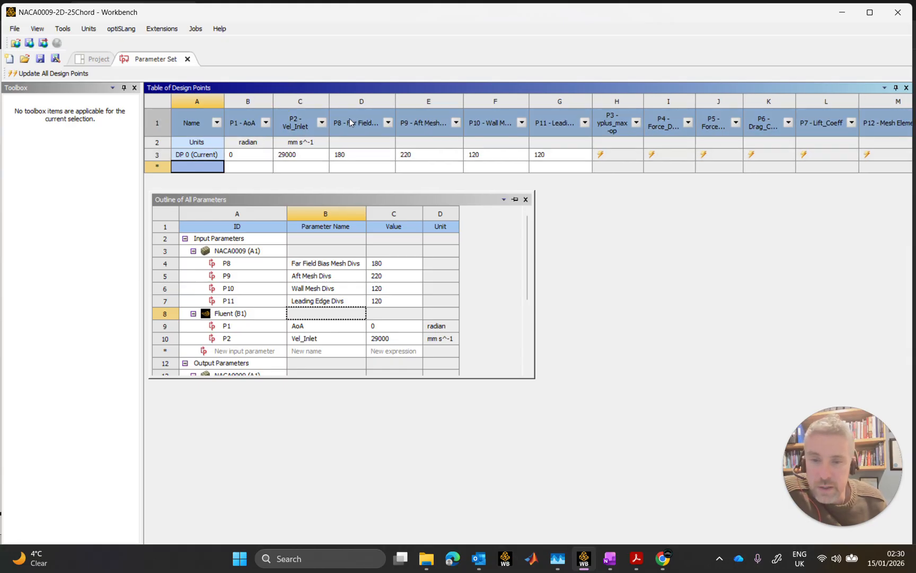
left_click_drag(395, 101, 392, 101)
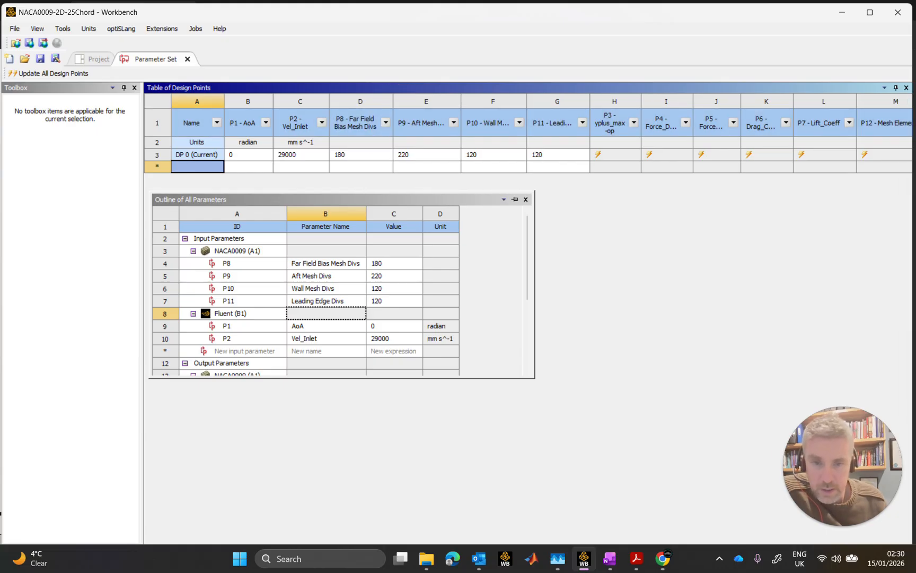
left_click_drag(461, 101, 452, 102)
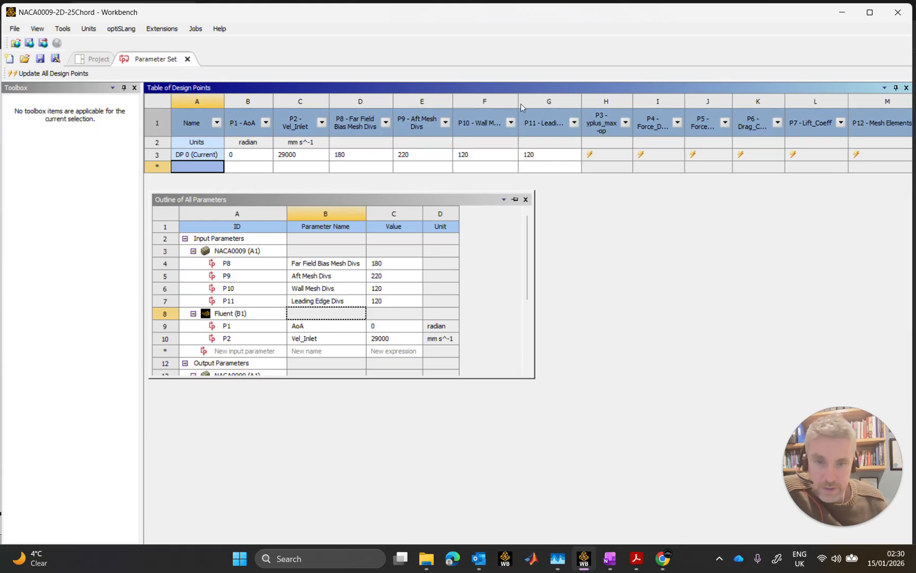
mouse_move(520, 102)
left_mouse_down()
mouse_move(528, 102)
mouse_move(515, 101)
left_mouse_up()
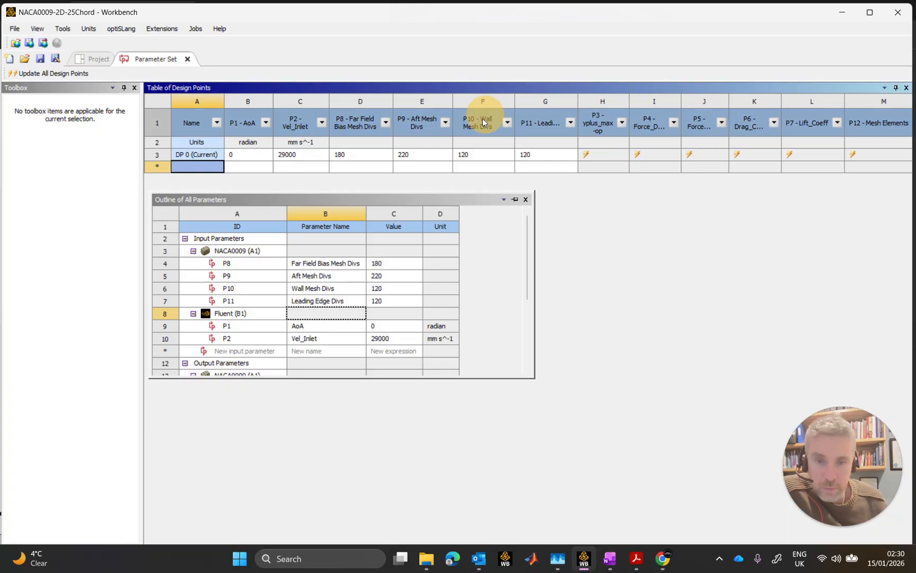
left_click_drag(578, 101, 792, 100)
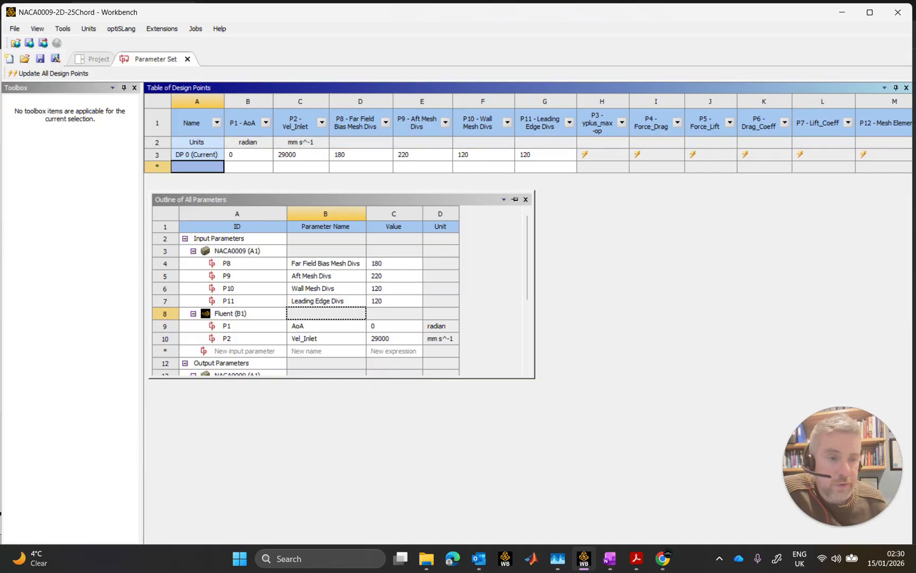
left_click_drag(855, 100, 853, 101)
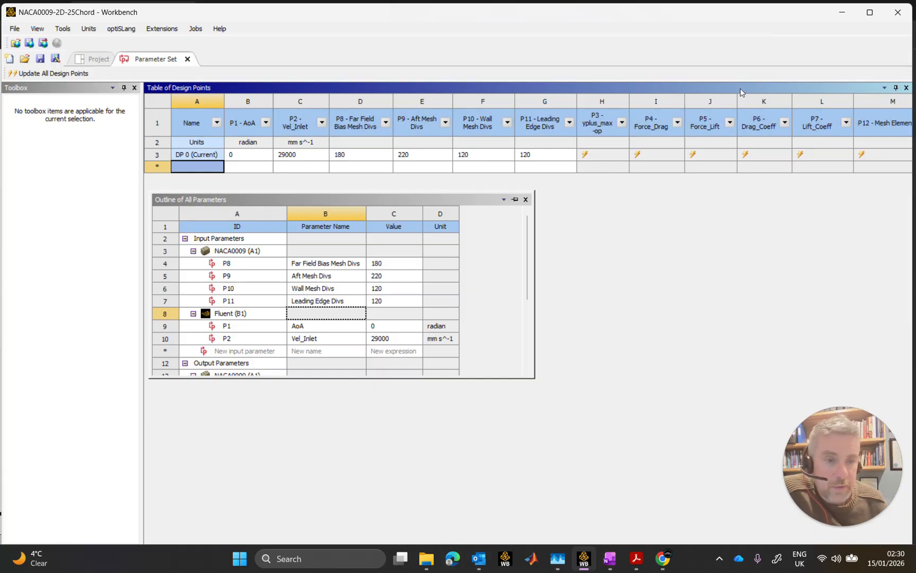
Undock the Table of Design Points, reposition it over the workspace and narrow its P12 Mesh Elements column.
left_click_drag(840, 89, 791, 96)
left_click_drag(865, 133, 914, 111)
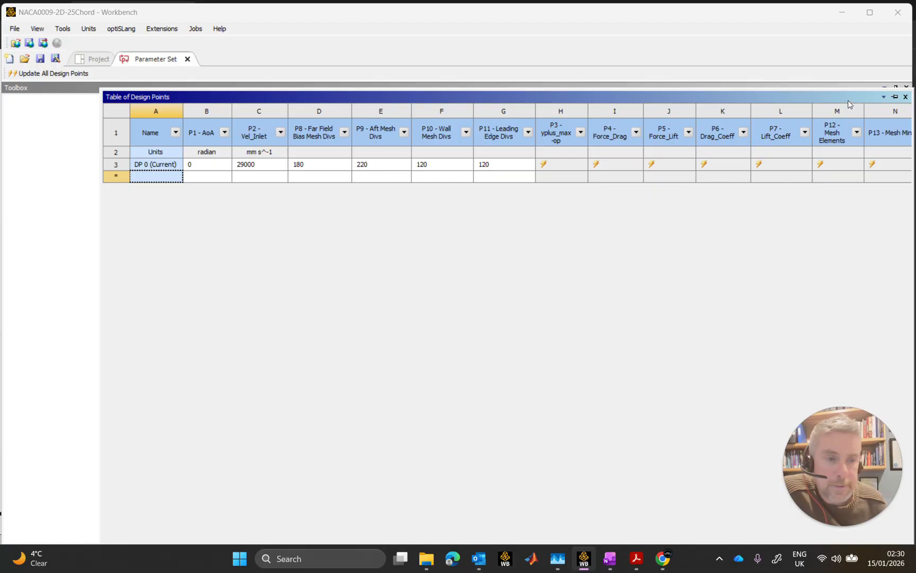
left_click_drag(848, 103, 752, 108)
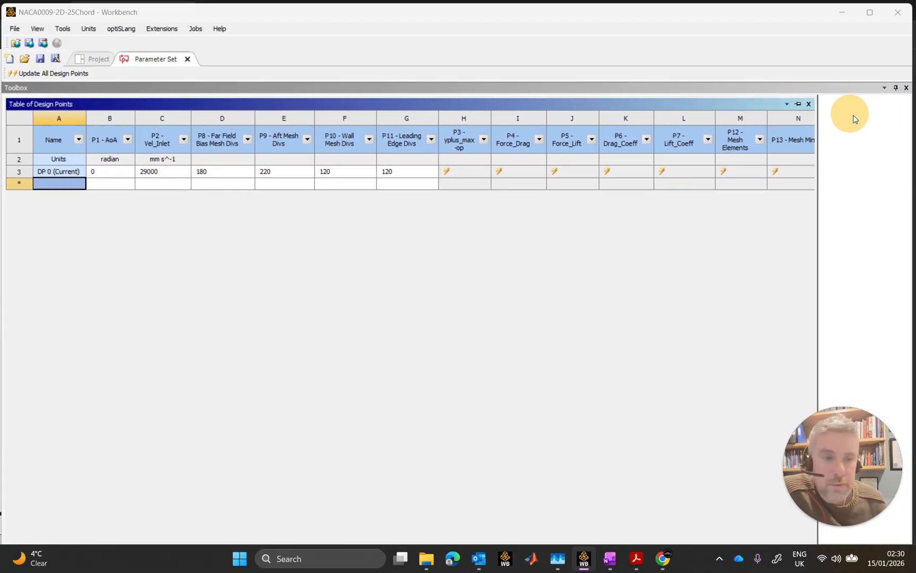
Widen the floating Table of Design Points to reveal the Mesh Min, Retain and Retained Data columns, and shift it slightly.
left_click_drag(818, 119, 885, 114)
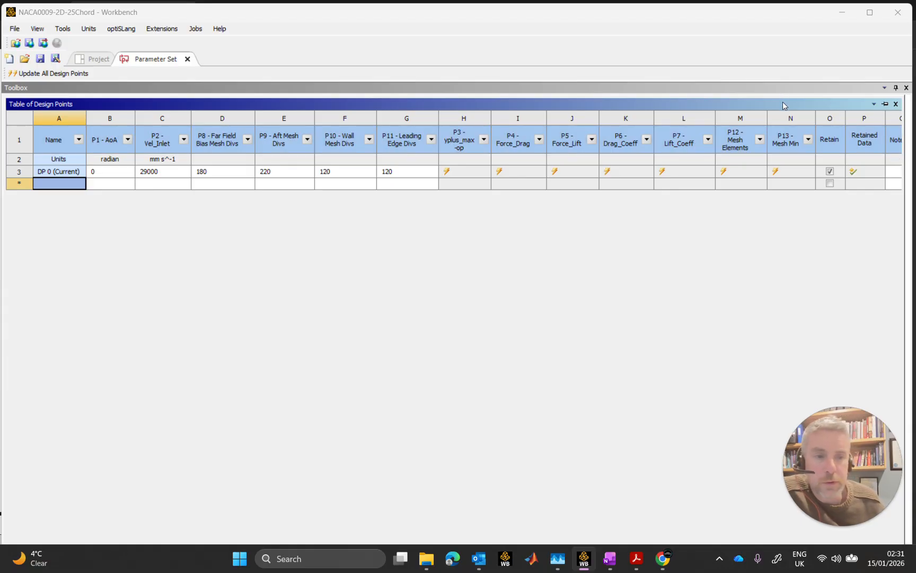
mouse_move(783, 103)
left_mouse_down()
mouse_move(772, 180)
mouse_move(773, 108)
mouse_move(789, 109)
left_mouse_up()
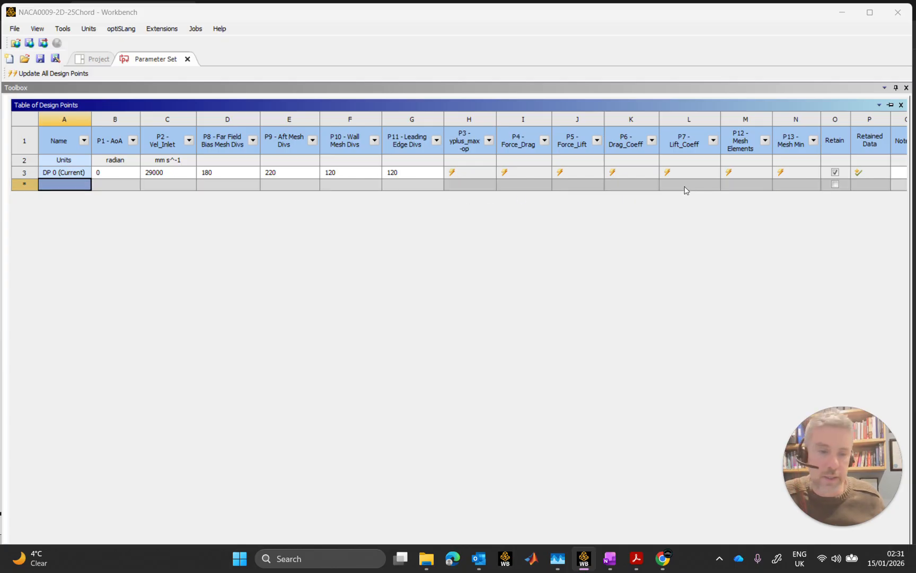
Check the angles of attack in the NACA0009 pressure coefficient figure of the 2018 paper in Acrobat, and return to Workbench.
double_click(117, 189)
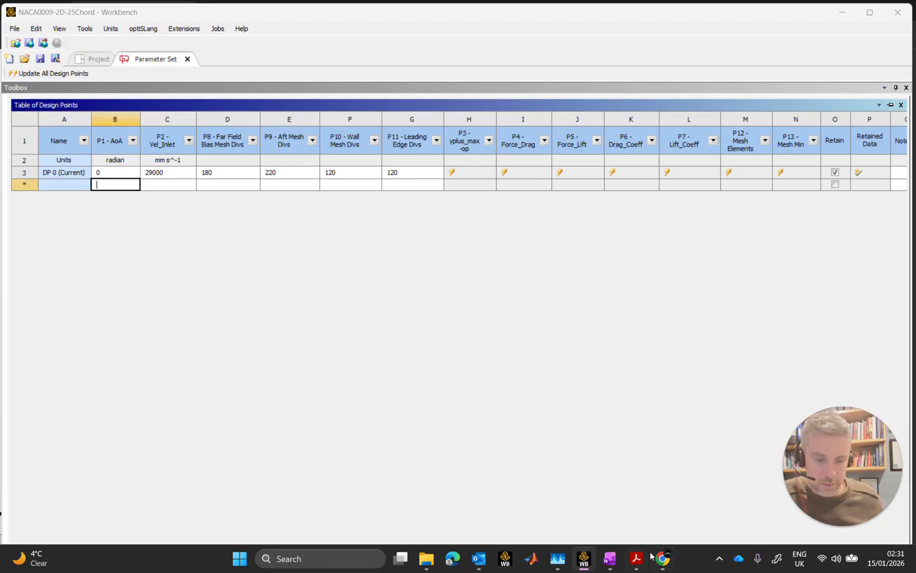
mouse_move(643, 564)
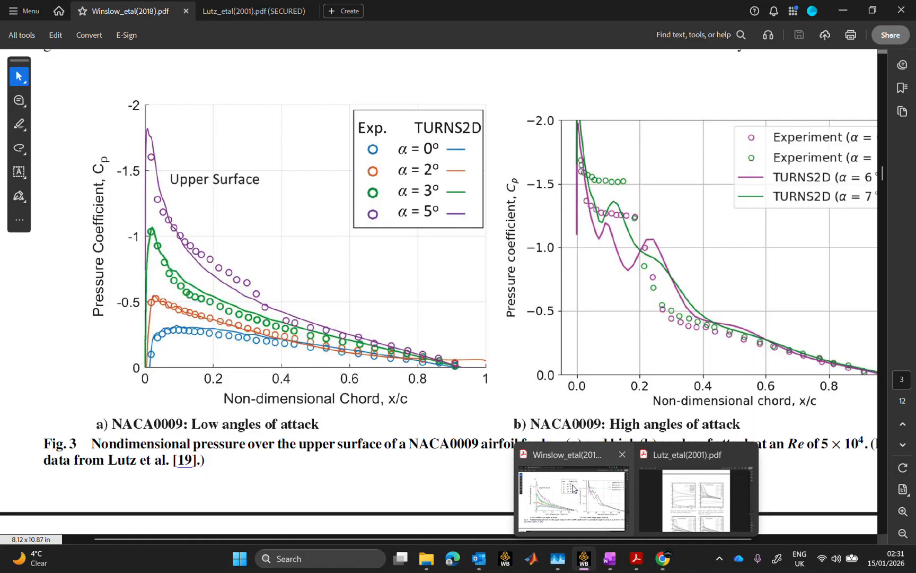
left_click(572, 488)
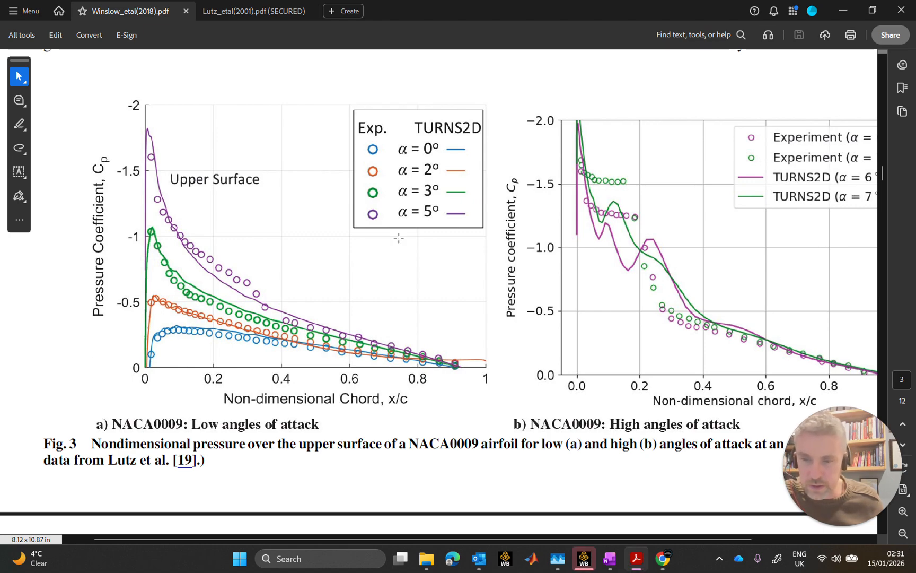
left_click(842, 10)
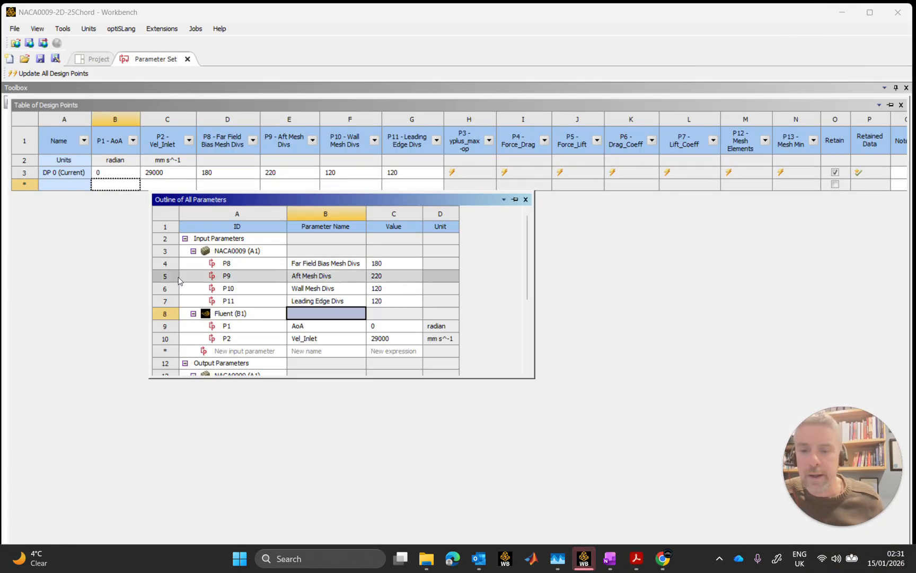
Add a new design point with an AoA of 2 and start updating all design points.
left_click(115, 184)
type("2")
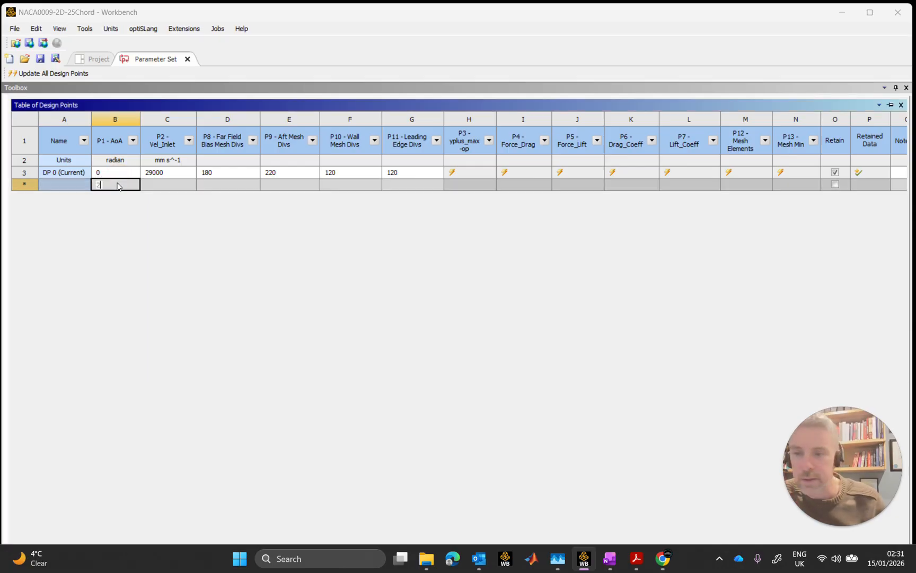
key("Return")
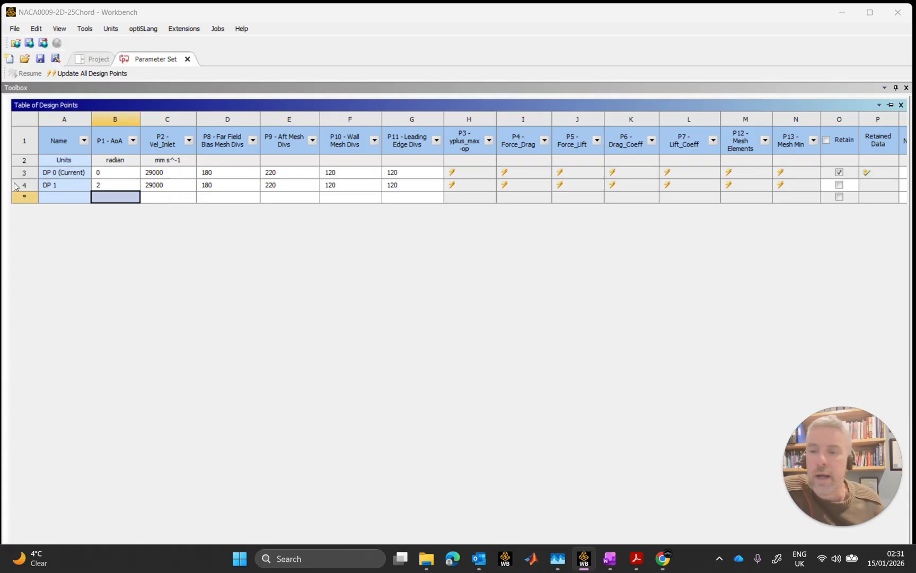
left_click(80, 72)
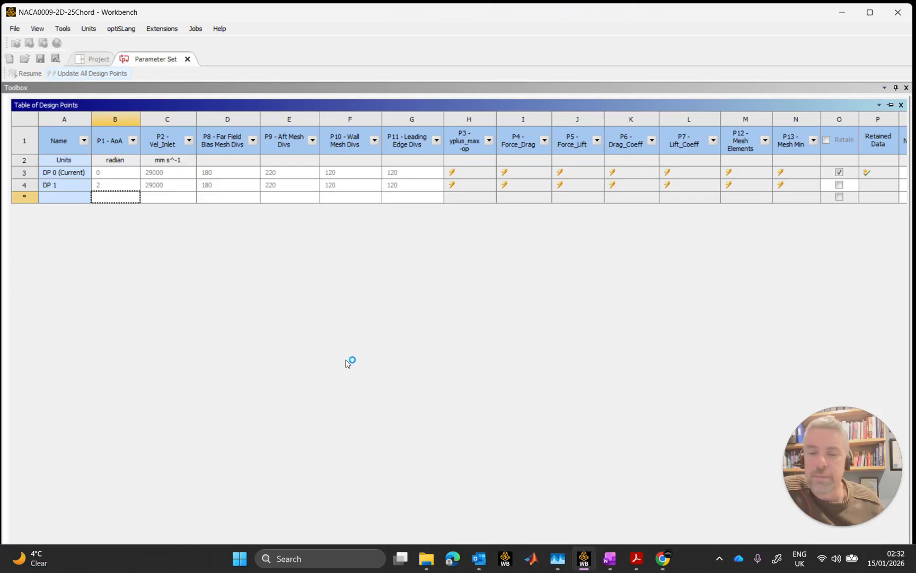